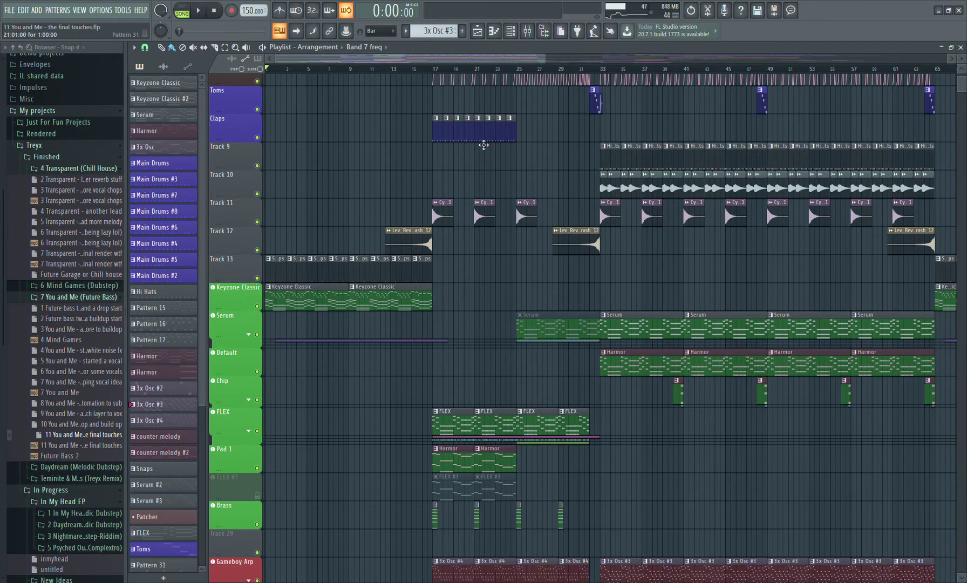
Show the song's full length in the playlist and collapse the browser's expanded project folders to the top-level list
{"action": "left_click_drag", "start_coordinate": [552, 63], "coordinate": [341, 60]}
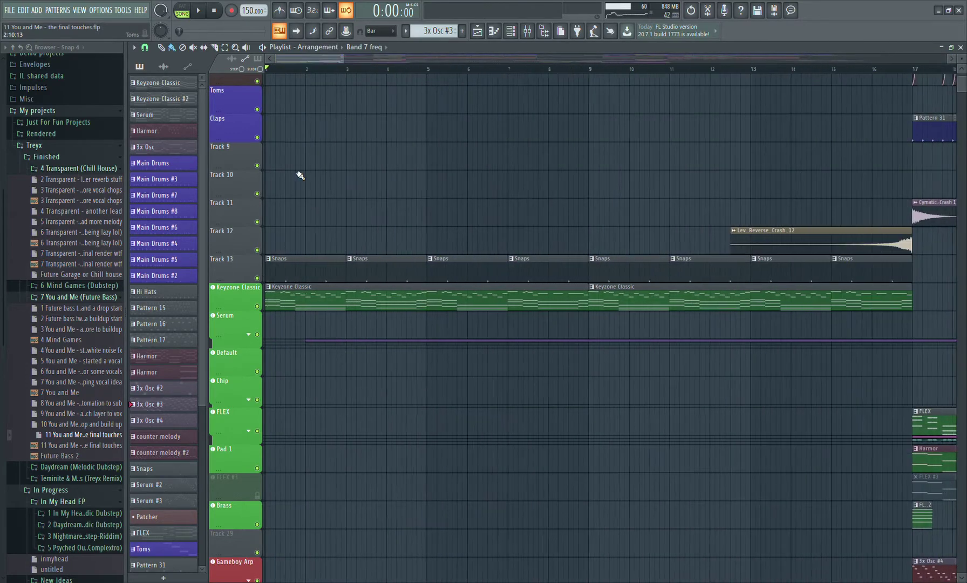
{"action": "left_click_drag", "start_coordinate": [340, 55], "coordinate": [918, 75]}
{"action": "left_click", "coordinate": [97, 297]}
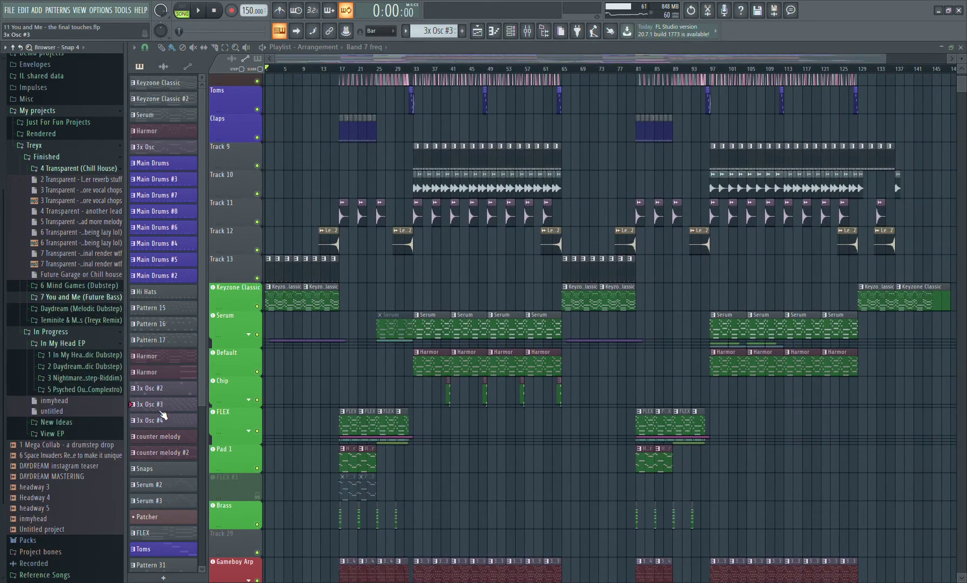
{"action": "left_click", "coordinate": [51, 332]}
{"action": "left_click", "coordinate": [37, 149]}
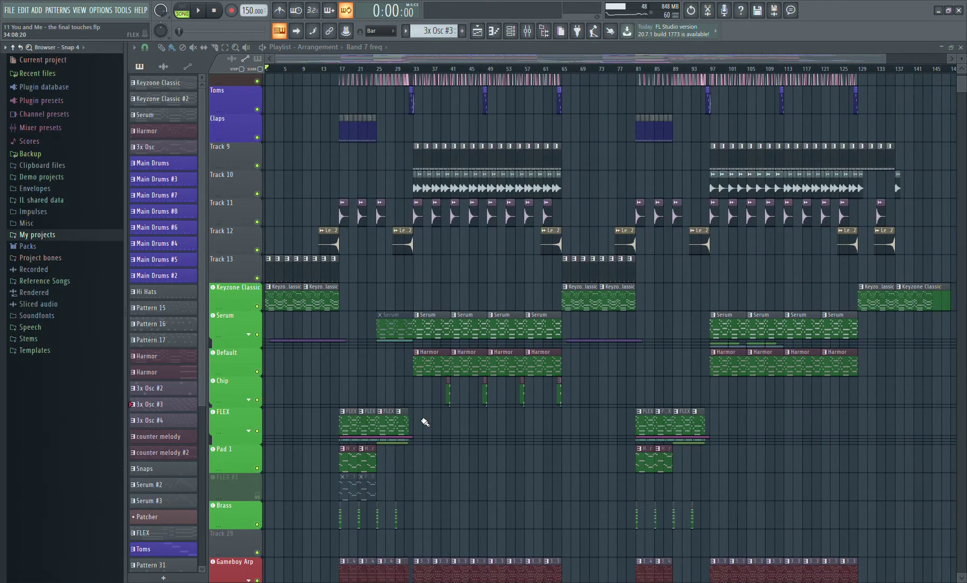
Play the song's intro from the start and expand the automation lanes grouped under the Serum track
{"action": "key", "text": "space"}
{"action": "left_click_drag", "start_coordinate": [885, 57], "coordinate": [378, 56]}
{"action": "scroll", "coordinate": [421, 201], "scroll_direction": "down", "scroll_amount": 5}
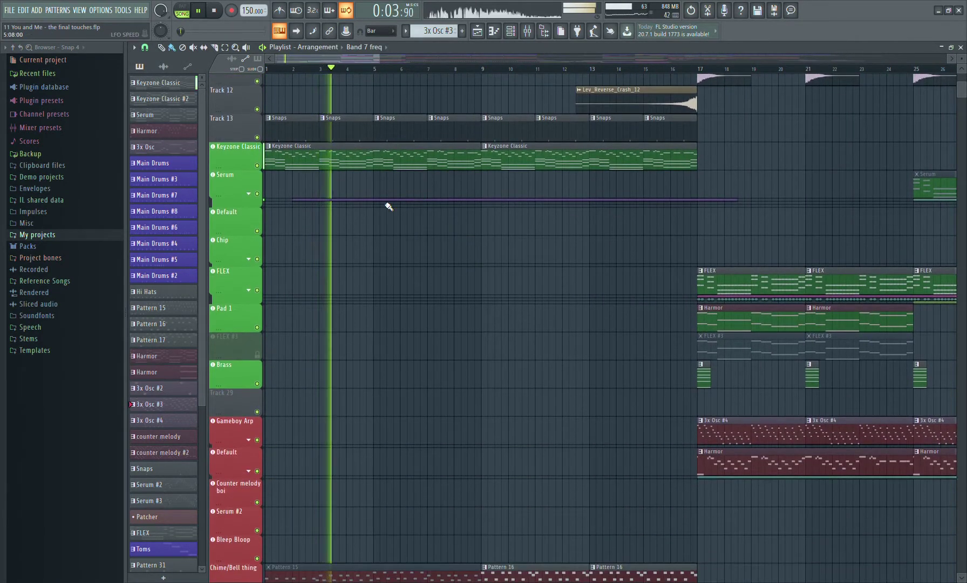
{"action": "left_click", "coordinate": [389, 204]}
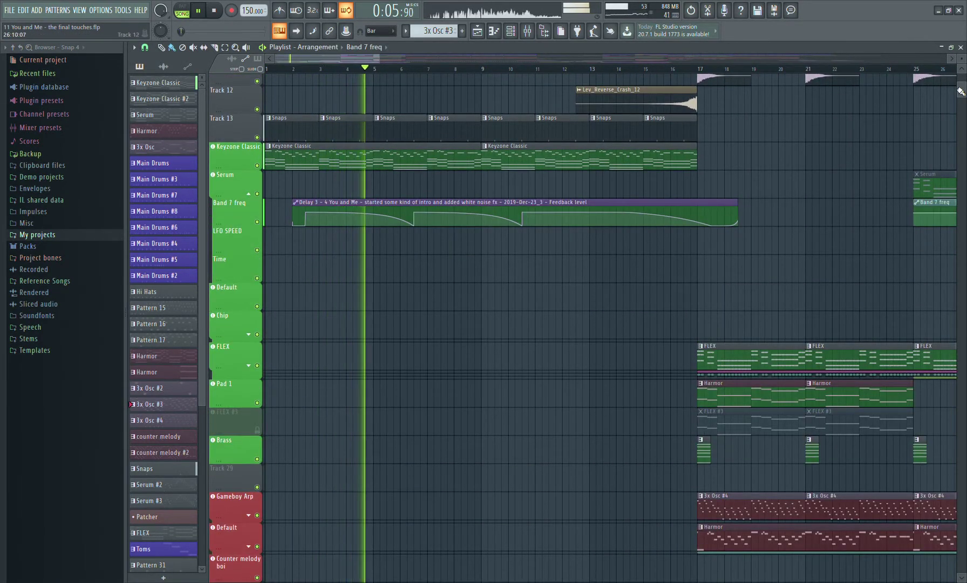
{"action": "scroll", "coordinate": [962, 91], "scroll_direction": "down", "scroll_amount": 2}
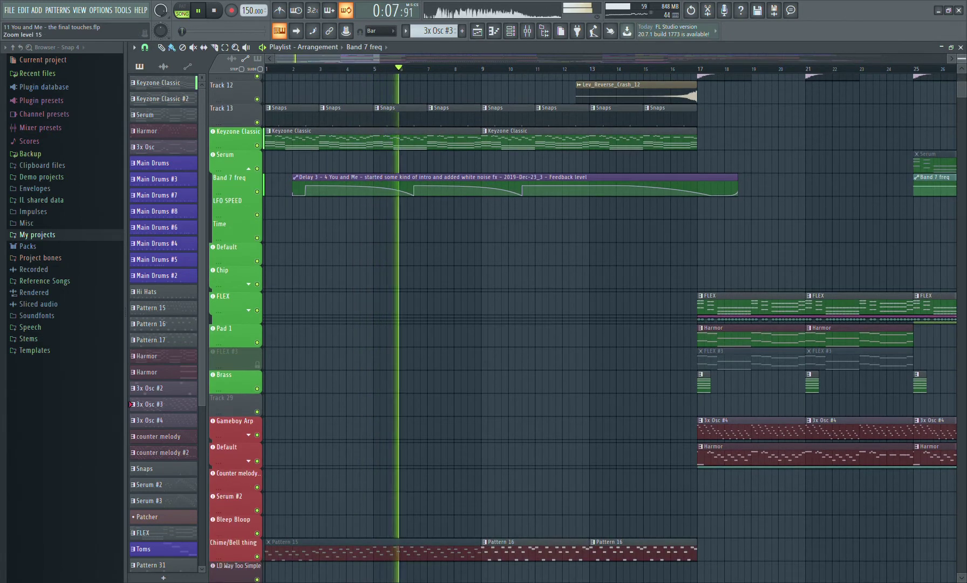
{"action": "scroll", "coordinate": [962, 92], "scroll_direction": "down", "scroll_amount": 2}
{"action": "scroll", "coordinate": [706, 327], "scroll_direction": "up", "scroll_amount": 1}
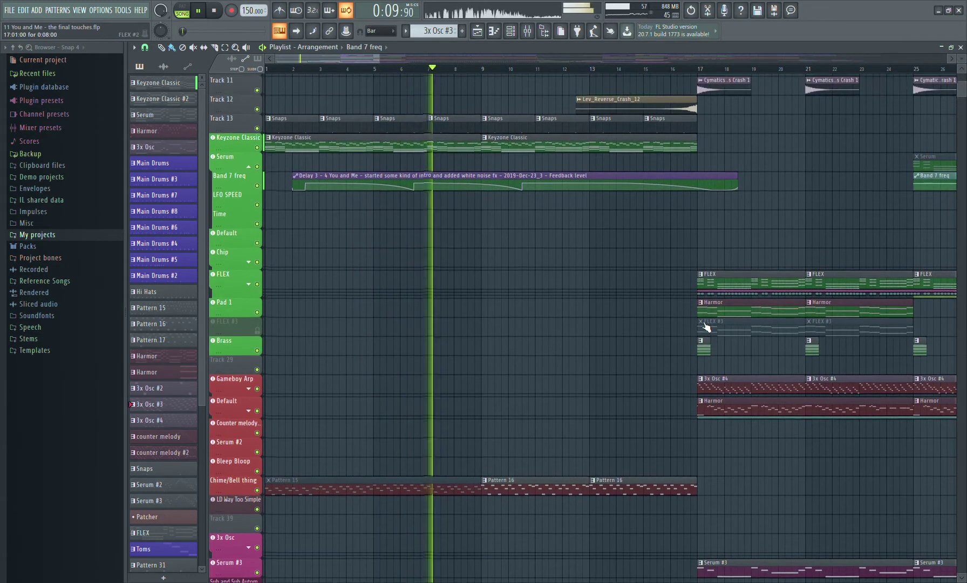
{"action": "scroll", "coordinate": [706, 327], "scroll_direction": "up", "scroll_amount": 3}
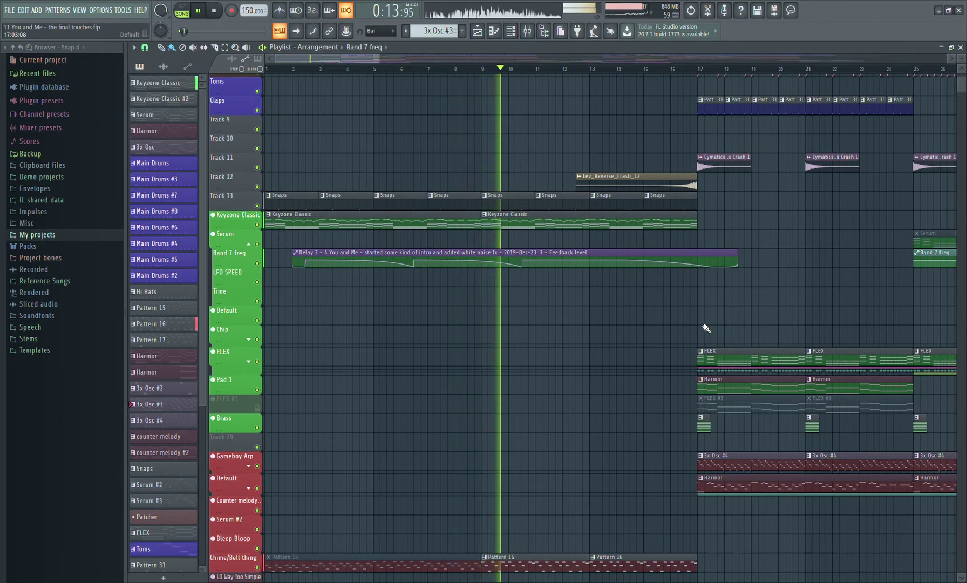
{"action": "scroll", "coordinate": [669, 320], "scroll_direction": "up", "scroll_amount": 2}
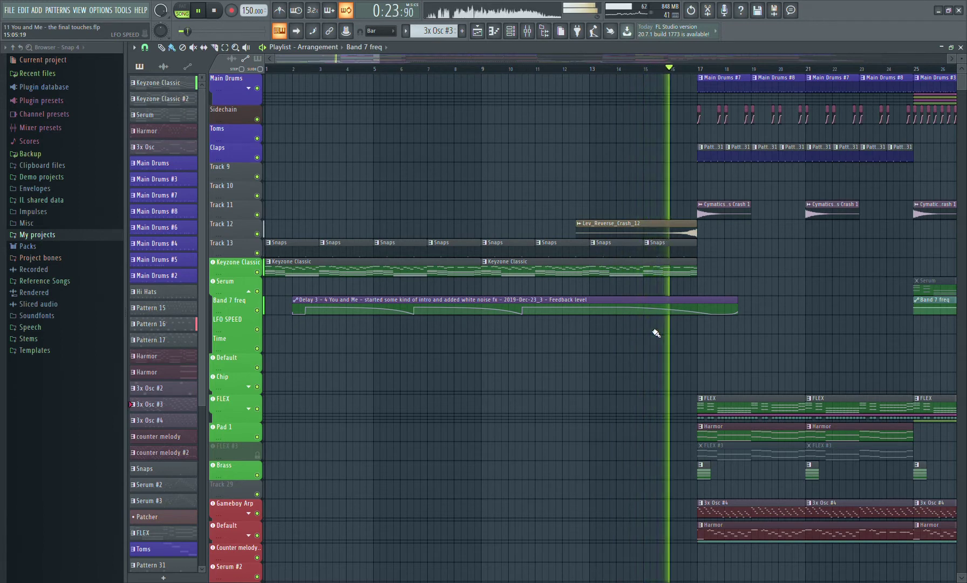
{"action": "key", "text": "space"}
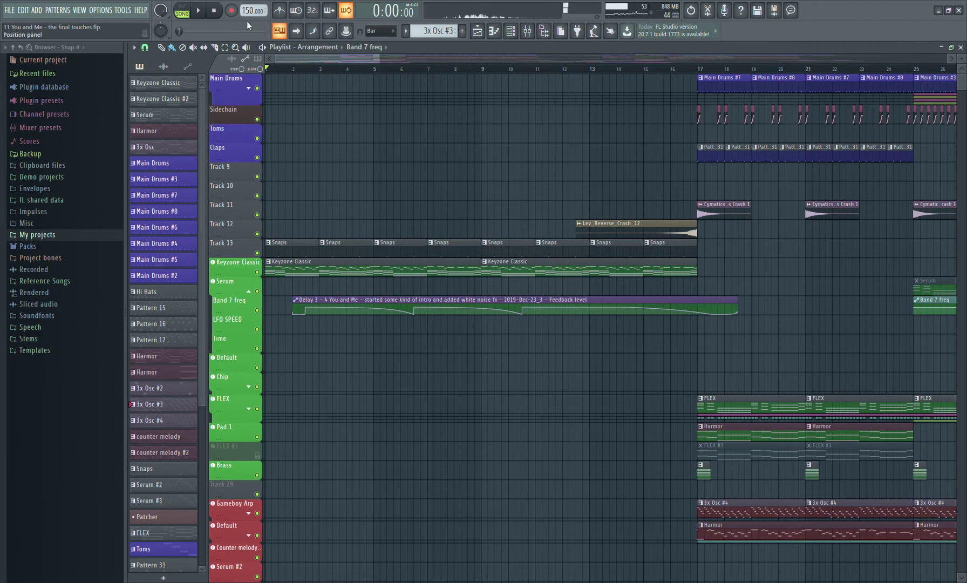
Solo the Keyzone Classic track and play the intro from the start
{"action": "left_click_drag", "start_coordinate": [381, 61], "coordinate": [520, 63]}
{"action": "scroll", "coordinate": [459, 125], "scroll_direction": "down", "scroll_amount": 3}
{"action": "scroll", "coordinate": [523, 110], "scroll_direction": "up", "scroll_amount": 3}
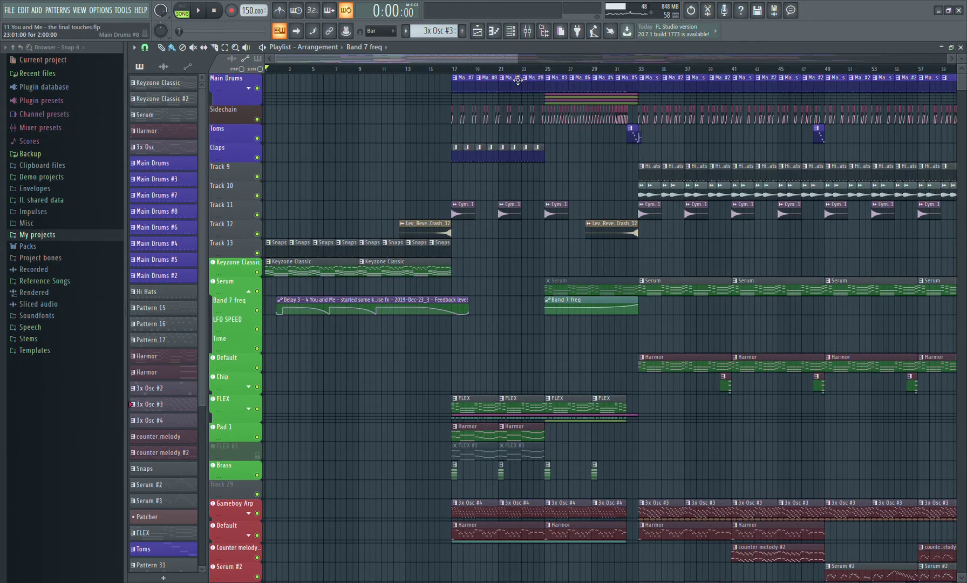
{"action": "left_click_drag", "start_coordinate": [523, 60], "coordinate": [391, 60]}
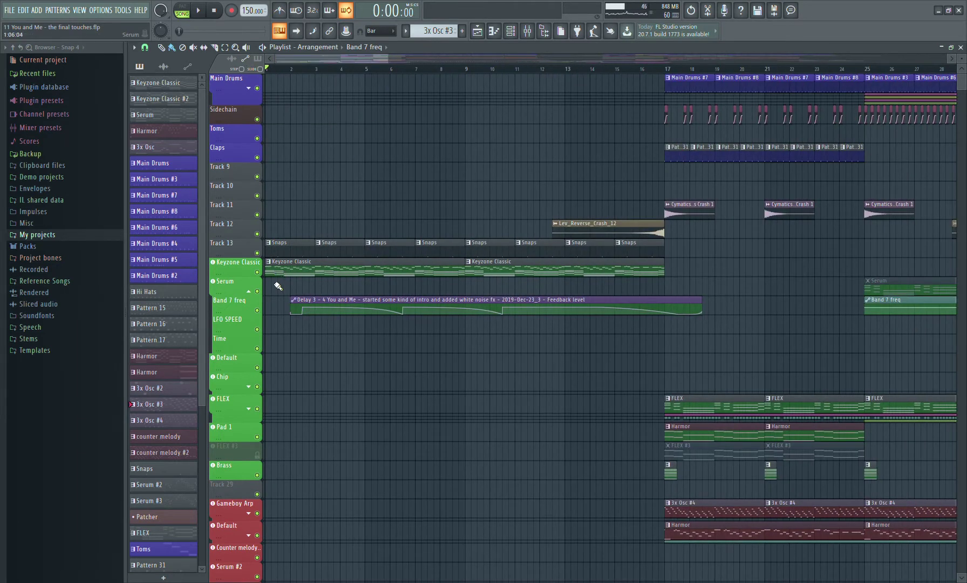
{"action": "right_click", "coordinate": [256, 273]}
{"action": "key", "text": "space"}
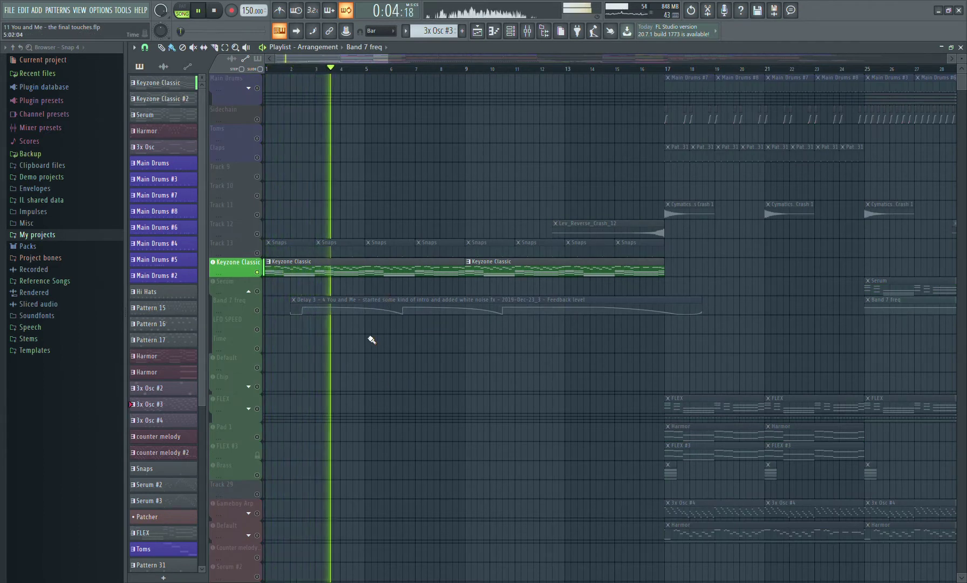
Open the Keyzone Classic pattern in the piano roll and examine its chords and melody across all eight bars during playback
{"action": "left_click", "coordinate": [320, 273]}
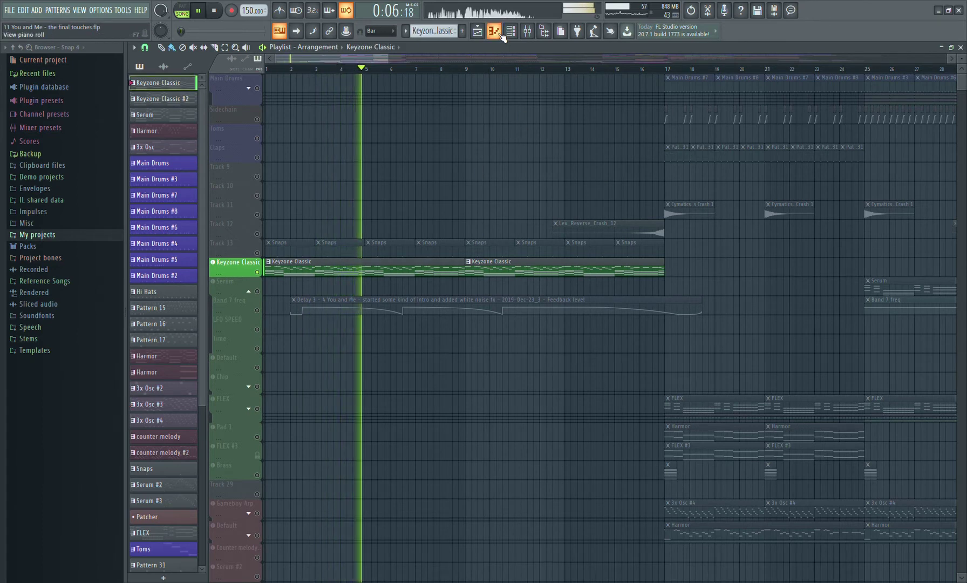
{"action": "key", "text": "F7"}
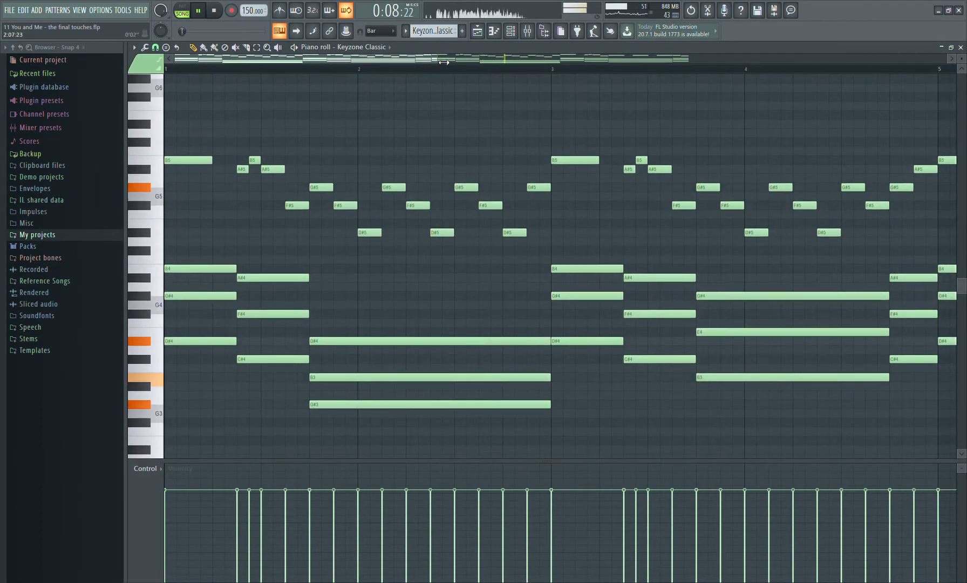
{"action": "left_click_drag", "start_coordinate": [484, 58], "coordinate": [815, 70]}
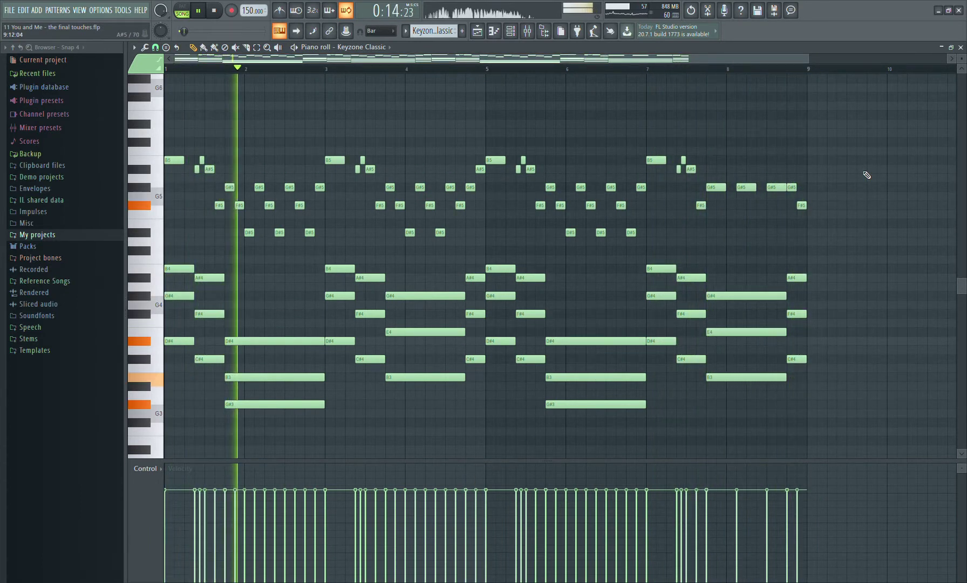
{"action": "key", "text": "space"}
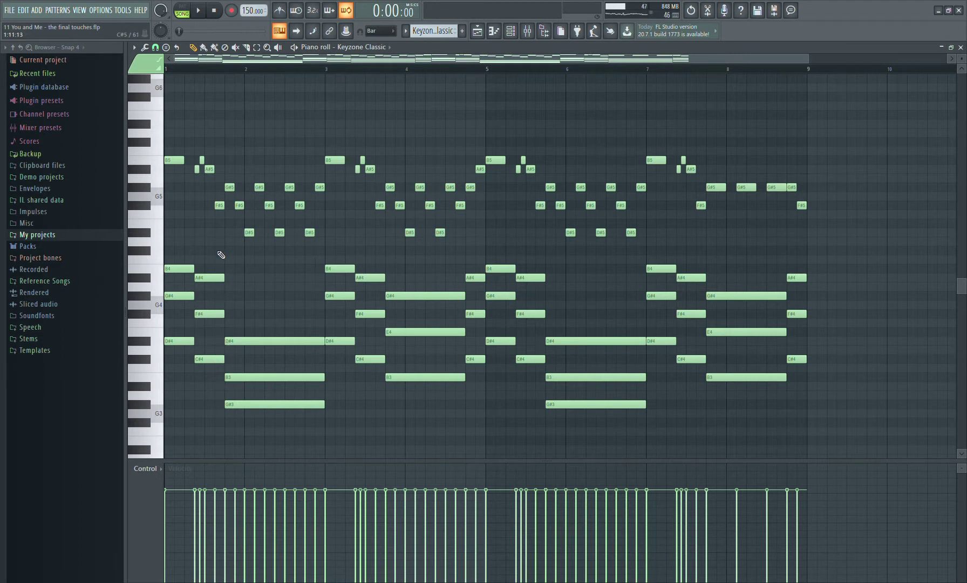
Move the lowest notes of the first two chords, D#4 and C#4, up one octave, comparing both octave positions
{"action": "left_click_drag", "start_coordinate": [178, 334], "coordinate": [205, 369]}
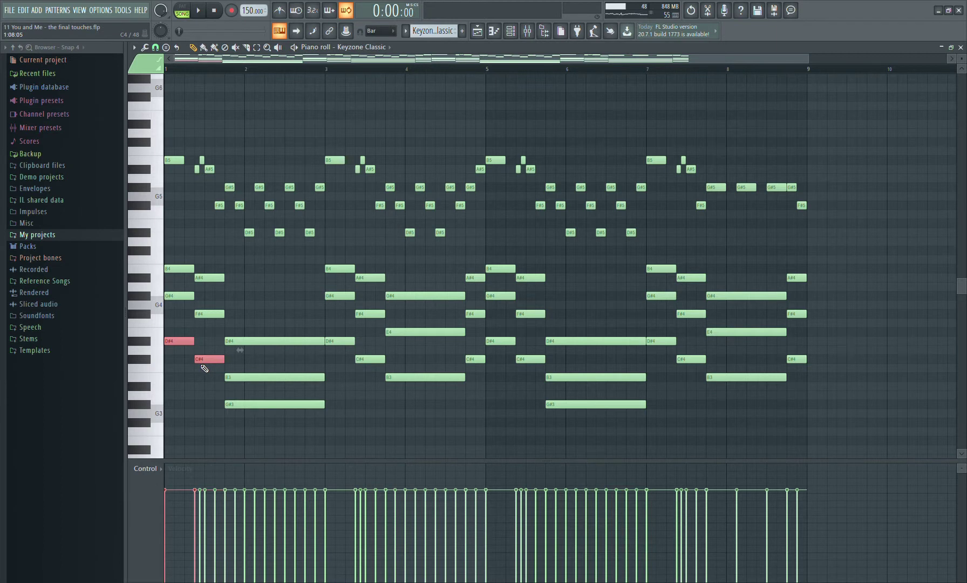
{"action": "key", "text": "ctrl+Up"}
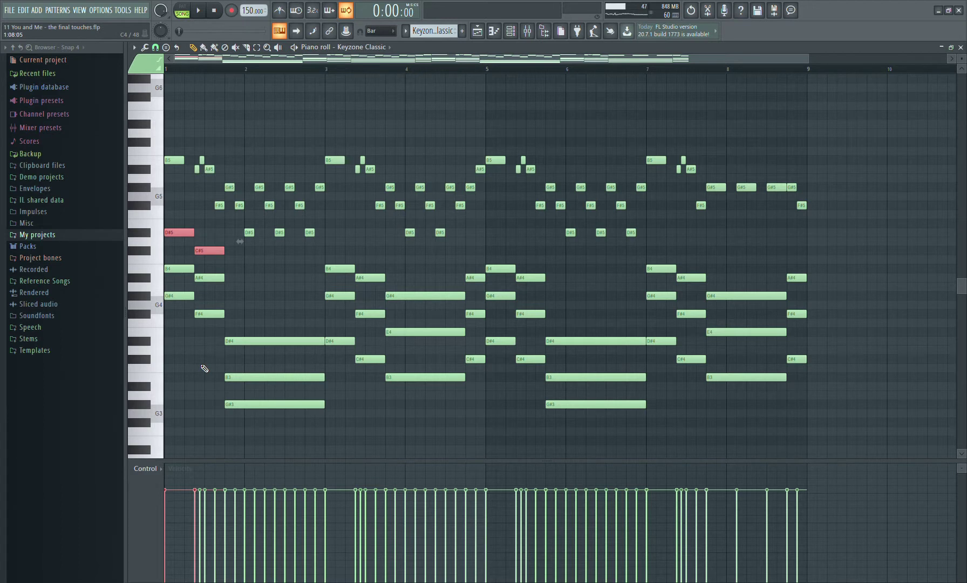
{"action": "key", "text": "ctrl+Down"}
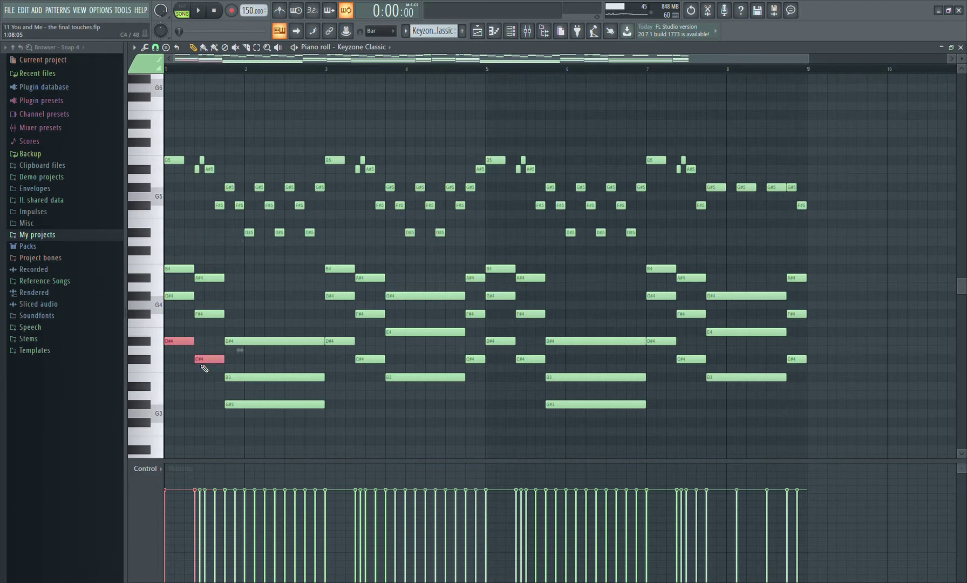
{"action": "key", "text": "ctrl+Up"}
{"action": "key", "text": "ctrl+Down"}
{"action": "key", "text": "ctrl+Up"}
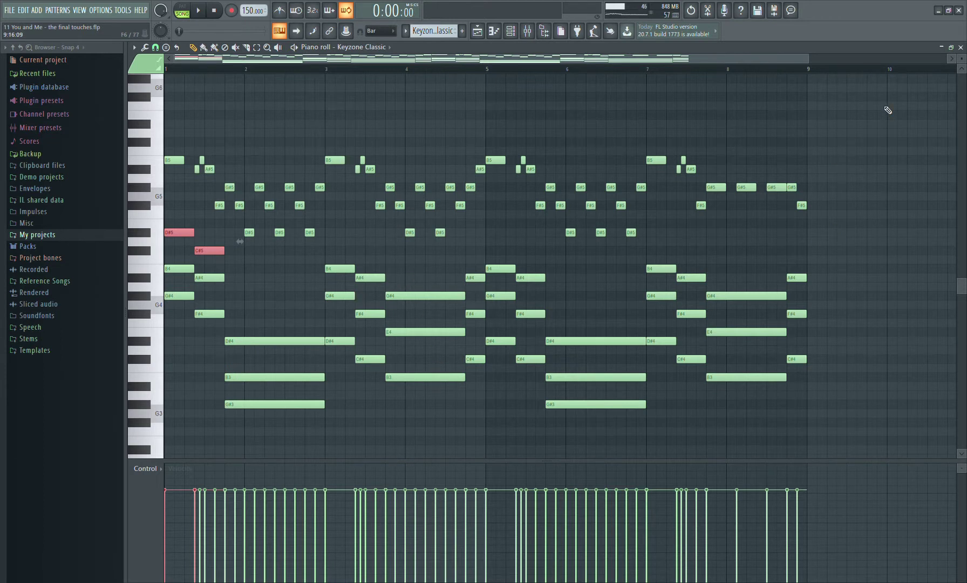
Return to the playlist, unsolo the tracks so all of them are active, and play the intro
{"action": "left_click", "coordinate": [961, 47]}
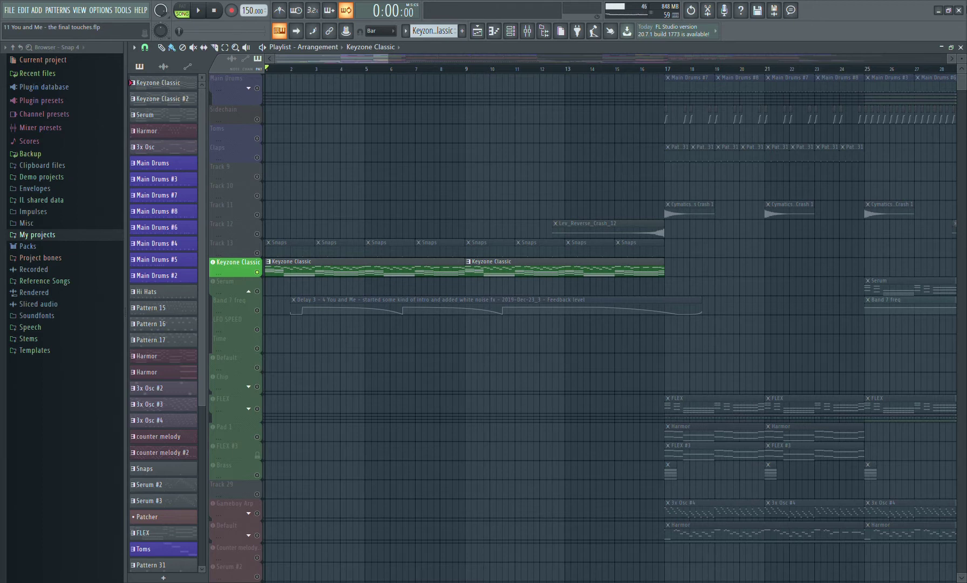
{"action": "right_click", "coordinate": [260, 310]}
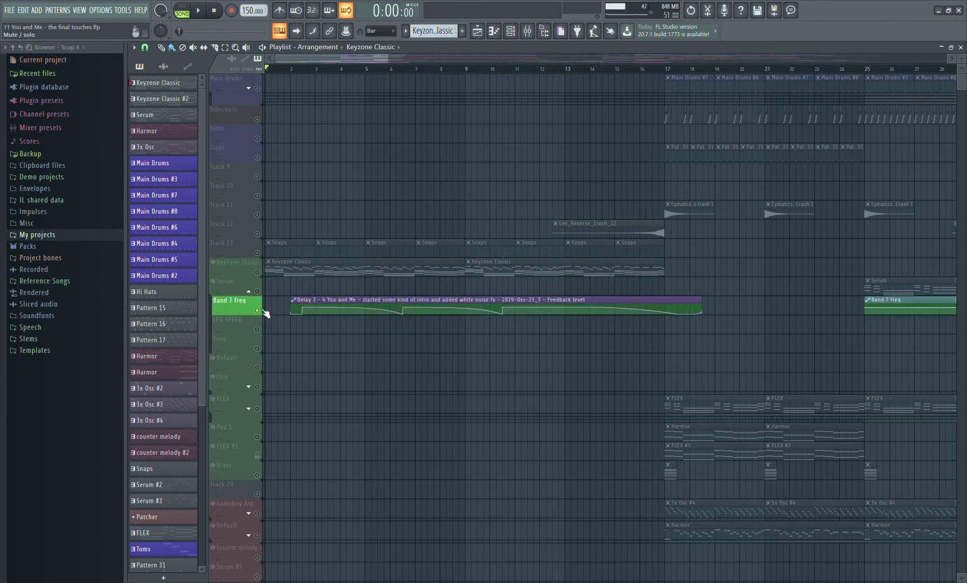
{"action": "right_click", "coordinate": [260, 309]}
{"action": "key", "text": "space"}
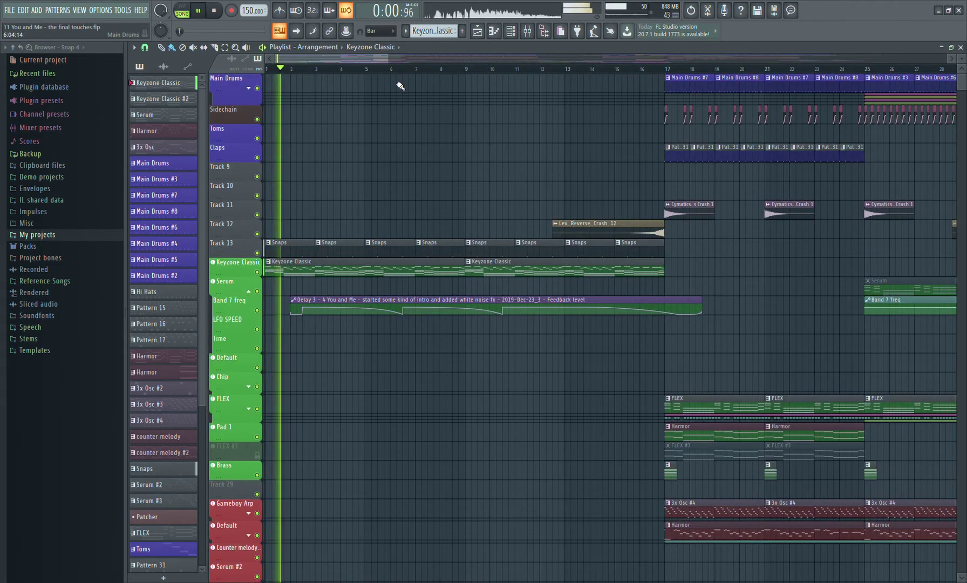
Lower the D#5 and C#5 notes in the first two Keyzone Classic chords by one octave and play the chords
{"action": "double_click", "coordinate": [286, 280]}
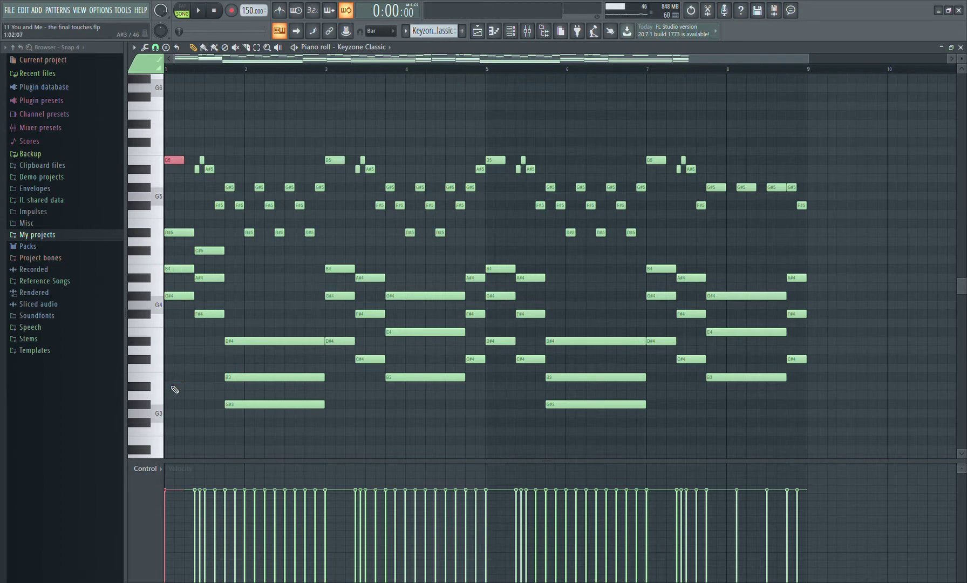
{"action": "left_click", "coordinate": [171, 232]}
{"action": "key", "text": "ctrl+Down"}
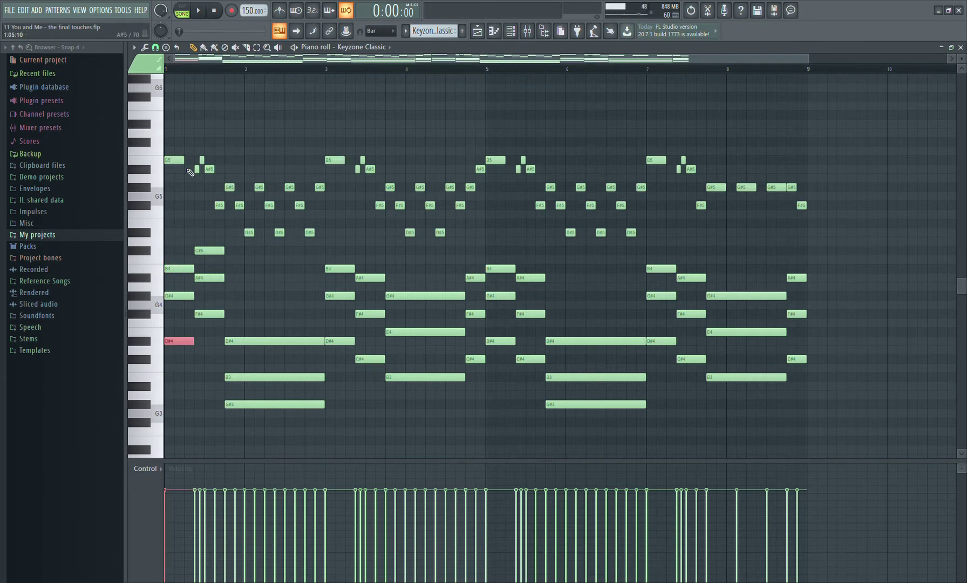
{"action": "key", "text": "space"}
{"action": "key", "text": "space"}
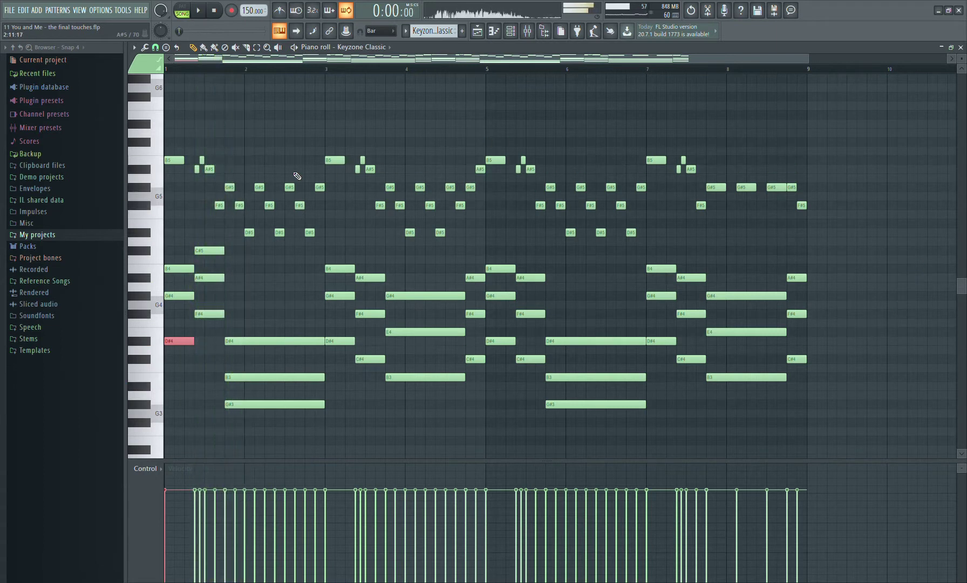
{"action": "left_click", "coordinate": [202, 250]}
{"action": "key", "text": "ctrl+Down"}
{"action": "key", "text": "space"}
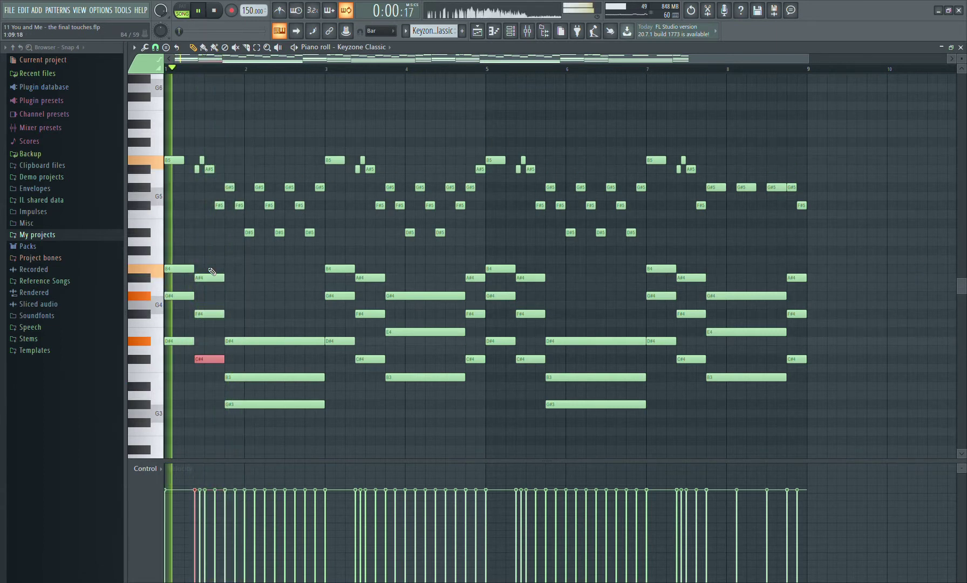
{"action": "key", "text": "space"}
{"action": "left_click", "coordinate": [961, 47]}
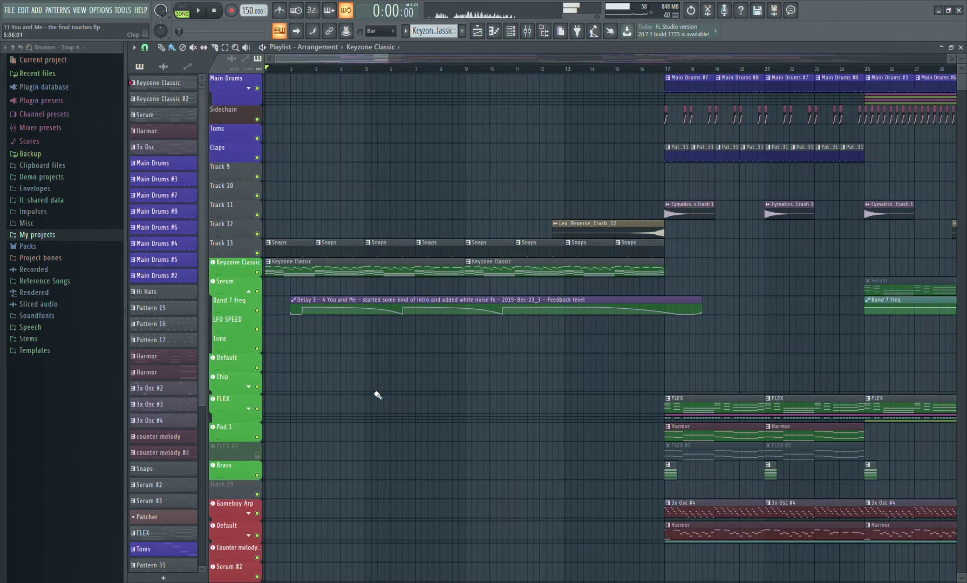
Select the Delay 3 Feedback level automation clip in the playlist and play the intro from the start
{"action": "left_click_drag", "start_coordinate": [395, 64], "coordinate": [305, 61]}
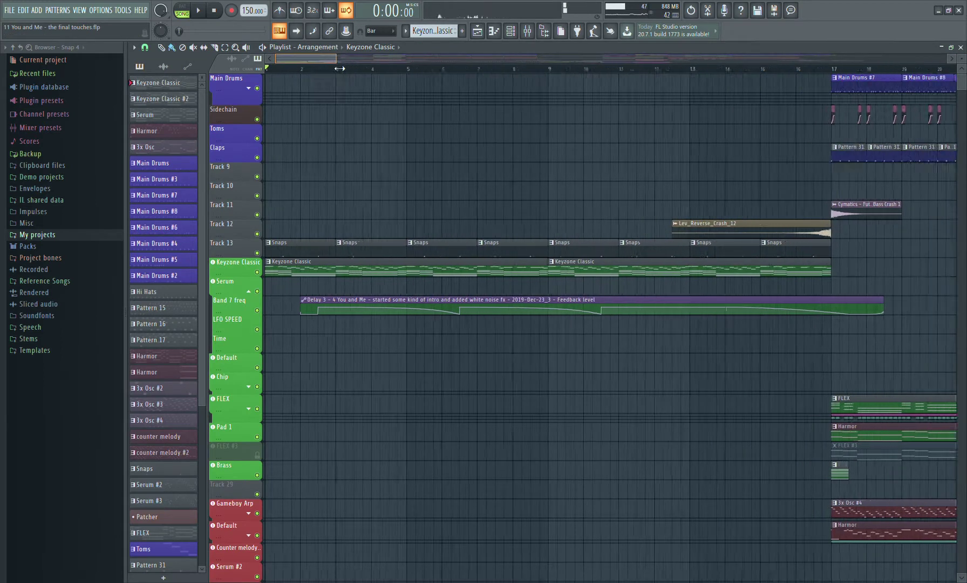
{"action": "key", "text": "space"}
{"action": "key", "text": "space"}
{"action": "left_click_drag", "start_coordinate": [318, 63], "coordinate": [396, 313]}
{"action": "left_click", "coordinate": [350, 304]}
{"action": "key", "text": "space"}
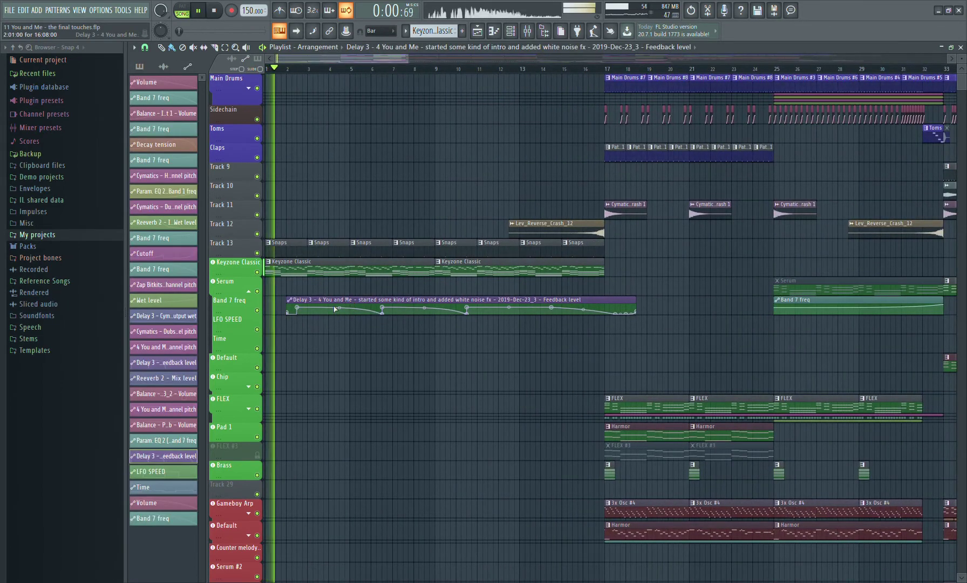
Solo the Band 7 freq lane together with the Keyzone Classic and Serum tracks and replay the intro from the start
{"action": "left_click", "coordinate": [258, 310], "text": "ctrl"}
{"action": "key", "text": "space"}
{"action": "key", "text": "space"}
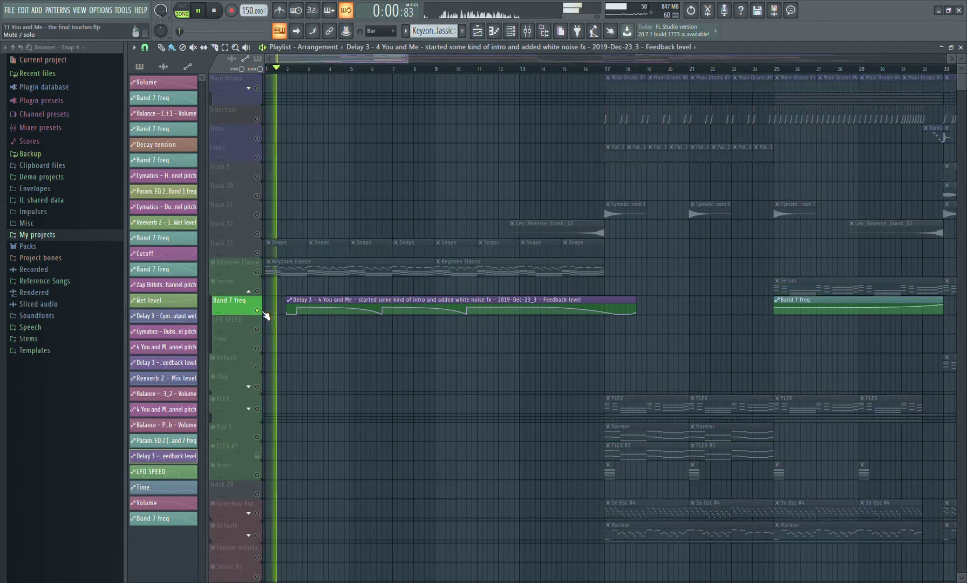
{"action": "left_click_drag", "start_coordinate": [258, 273], "coordinate": [257, 292]}
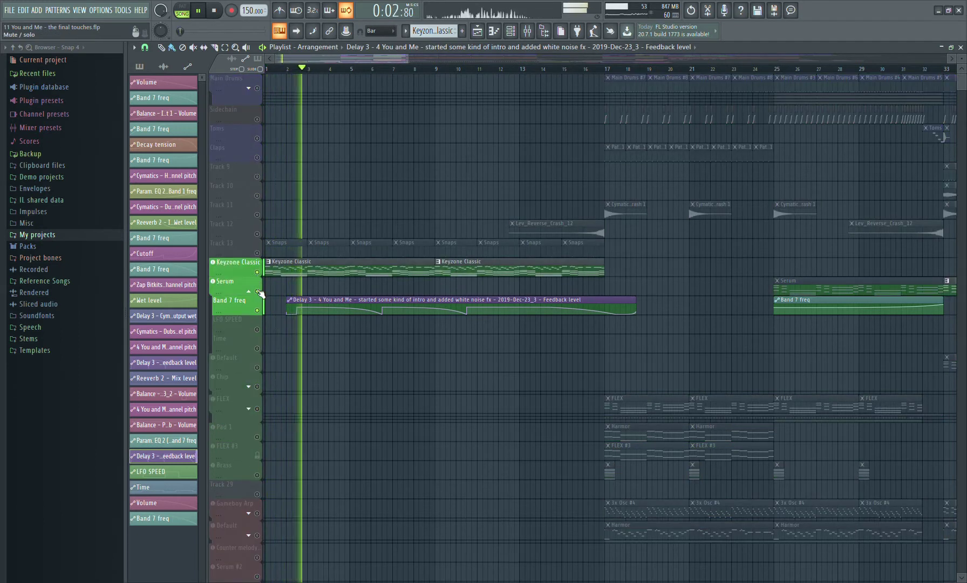
{"action": "key", "text": "space"}
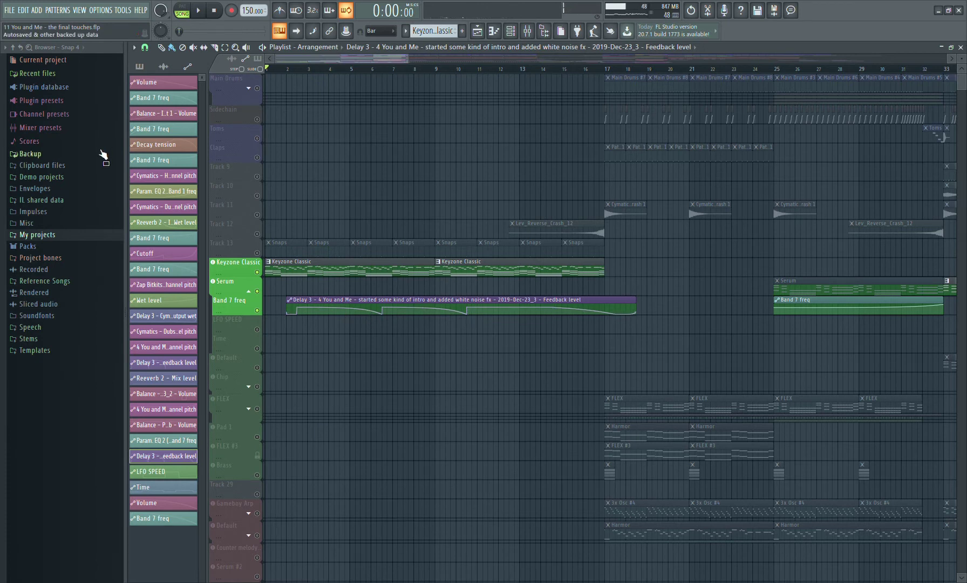
{"action": "key", "text": "space"}
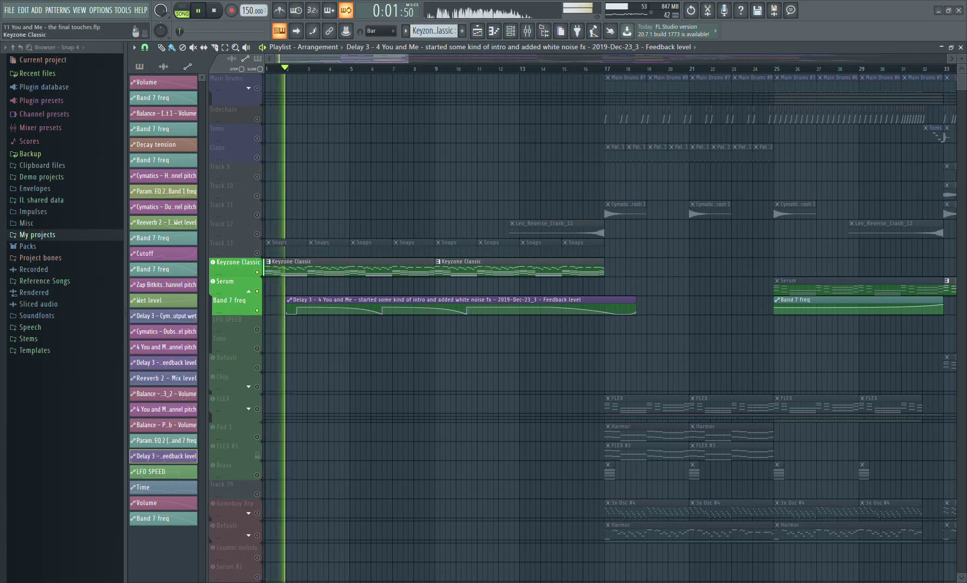
Stop the intro playback, restore all playlist tracks from solo, and play the full intro from the start
{"action": "key", "text": "space"}
{"action": "key", "text": "space"}
{"action": "key", "text": "space"}
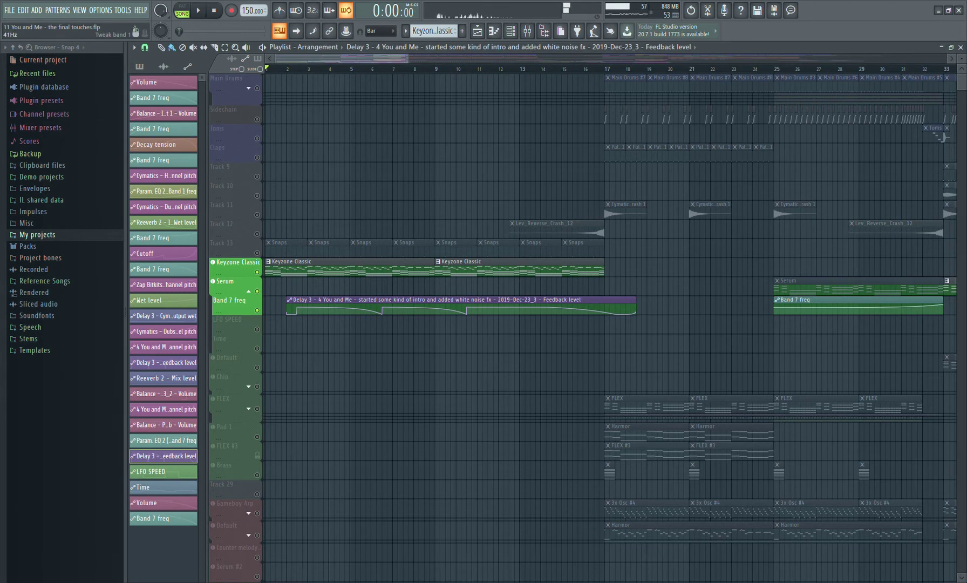
{"action": "right_click", "coordinate": [262, 316]}
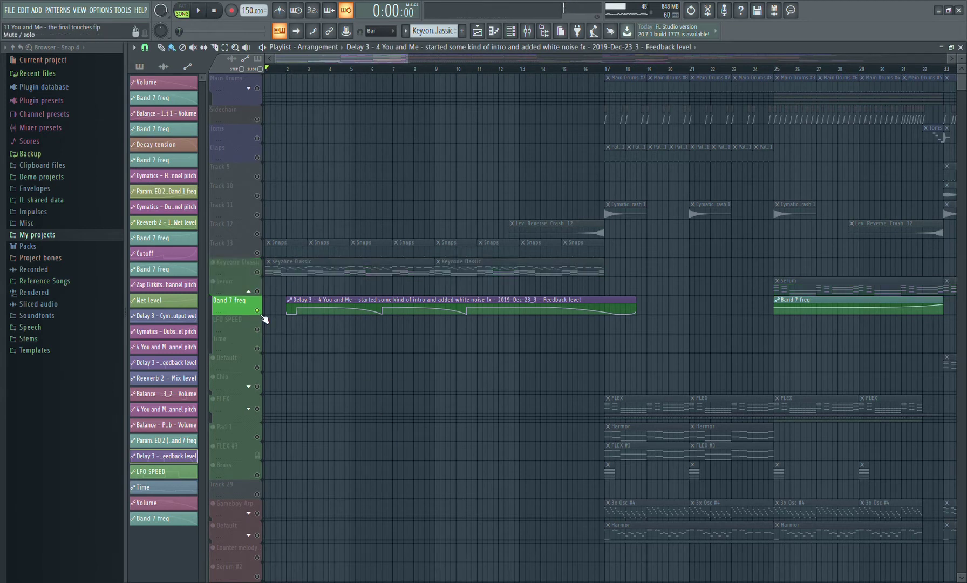
{"action": "right_click", "coordinate": [262, 317]}
{"action": "key", "text": "space"}
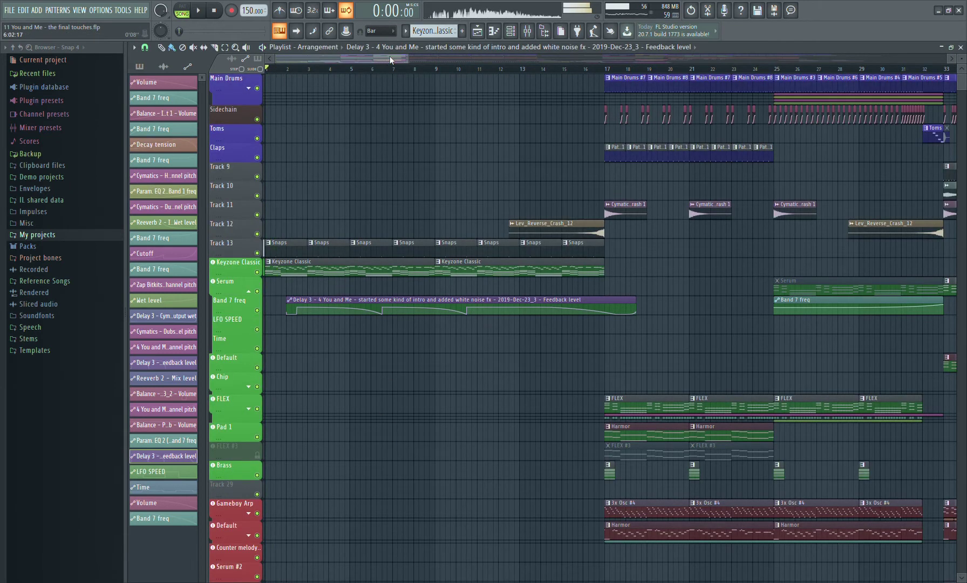
Examine the Chime/Bell thing patterns across the first 16 bars, setting the playhead at bar 9 and returning it to the start
{"action": "left_click_drag", "start_coordinate": [408, 59], "coordinate": [378, 190]}
{"action": "scroll", "coordinate": [378, 225], "scroll_direction": "down", "scroll_amount": 10}
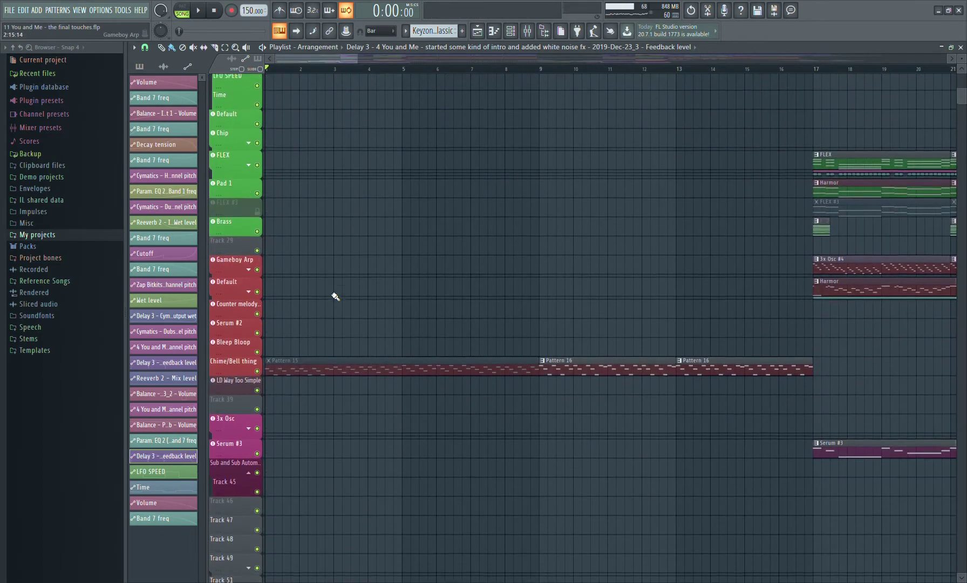
{"action": "scroll", "coordinate": [335, 294], "scroll_direction": "down", "scroll_amount": 3}
{"action": "scroll", "coordinate": [393, 270], "scroll_direction": "up", "scroll_amount": 1}
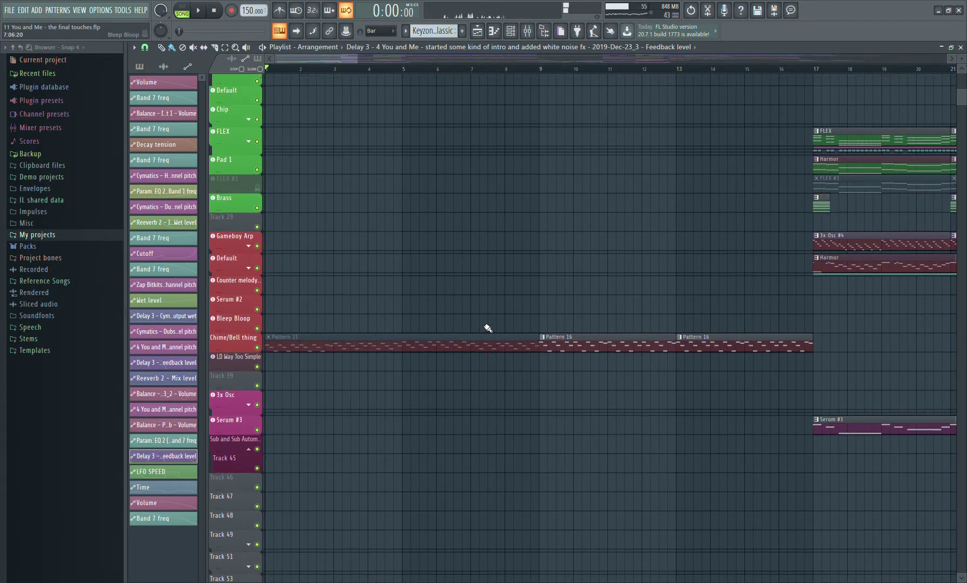
{"action": "left_click", "coordinate": [548, 68]}
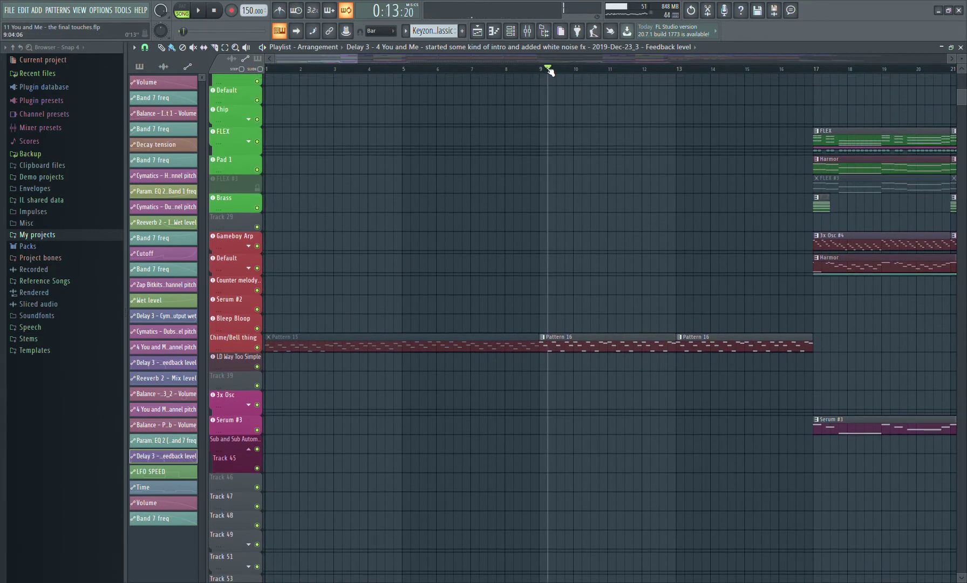
{"action": "scroll", "coordinate": [527, 190], "scroll_direction": "up", "scroll_amount": 4}
{"action": "key", "text": "Home"}
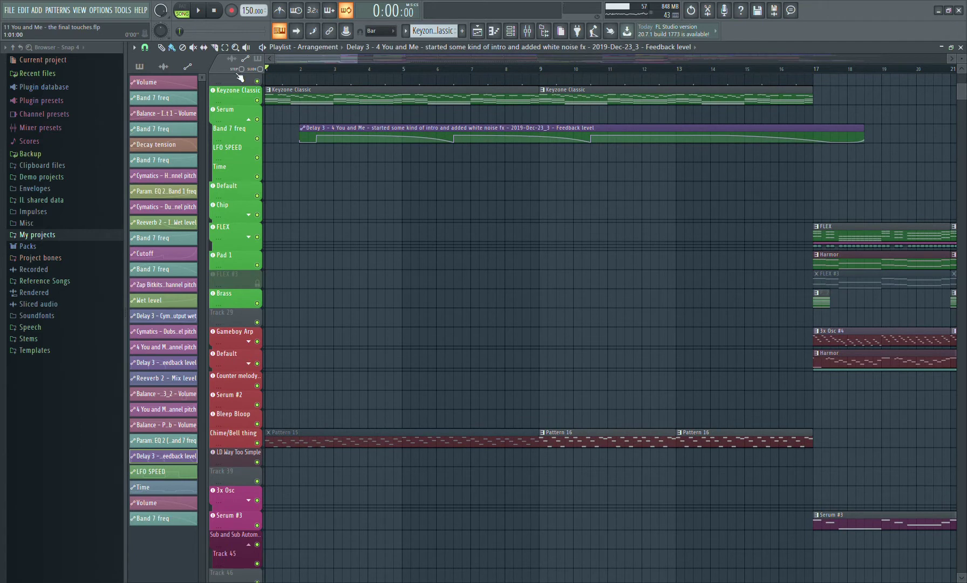
Select the Snaps pattern and inspect its Cymatics - Snap 1 channel settings in the channel rack
{"action": "scroll", "coordinate": [270, 124], "scroll_direction": "up", "scroll_amount": 2}
{"action": "left_click", "coordinate": [276, 120]}
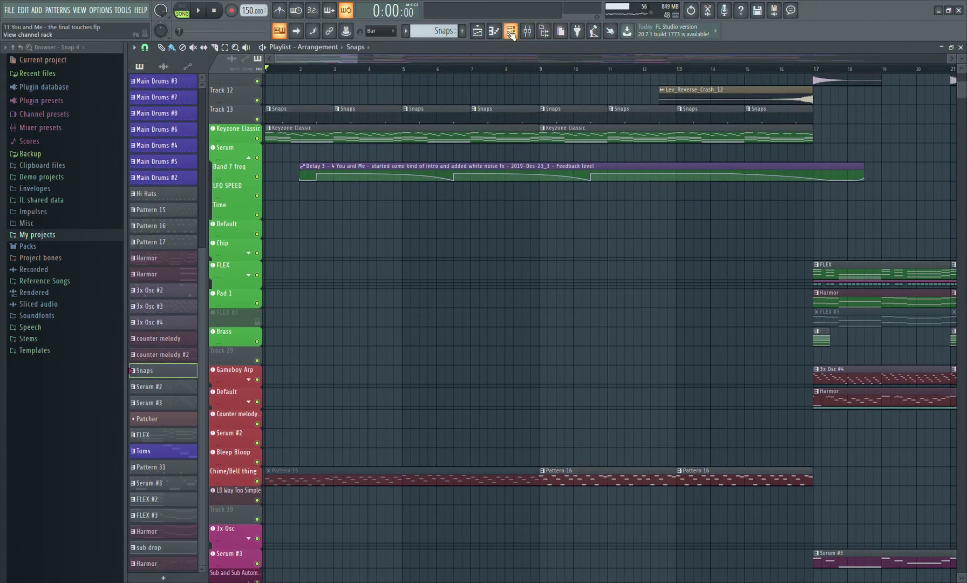
{"action": "left_click", "coordinate": [511, 31]}
{"action": "left_click", "coordinate": [218, 450]}
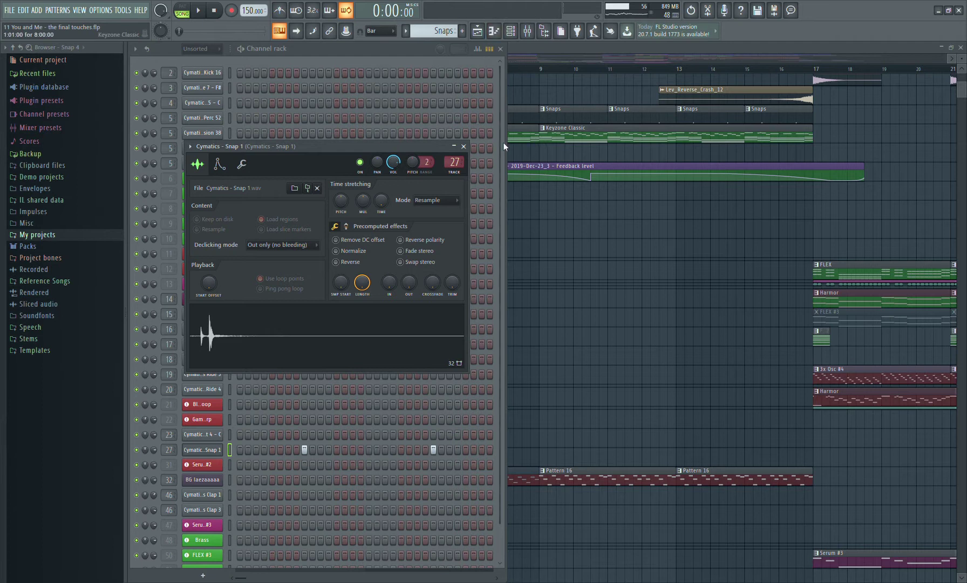
{"action": "left_click", "coordinate": [463, 146]}
{"action": "left_click", "coordinate": [500, 49]}
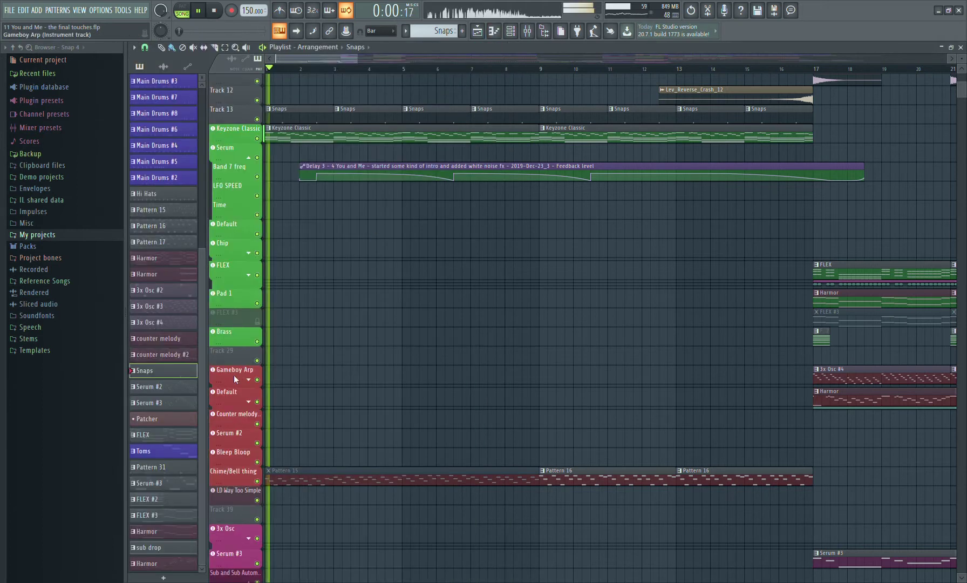
Solo Track 60 with the Windchimes 3 clips, play it while viewing its Parametric EQ 2, and close the EQ
{"action": "scroll", "coordinate": [333, 406], "scroll_direction": "down", "scroll_amount": 3}
{"action": "scroll", "coordinate": [331, 407], "scroll_direction": "down", "scroll_amount": 15}
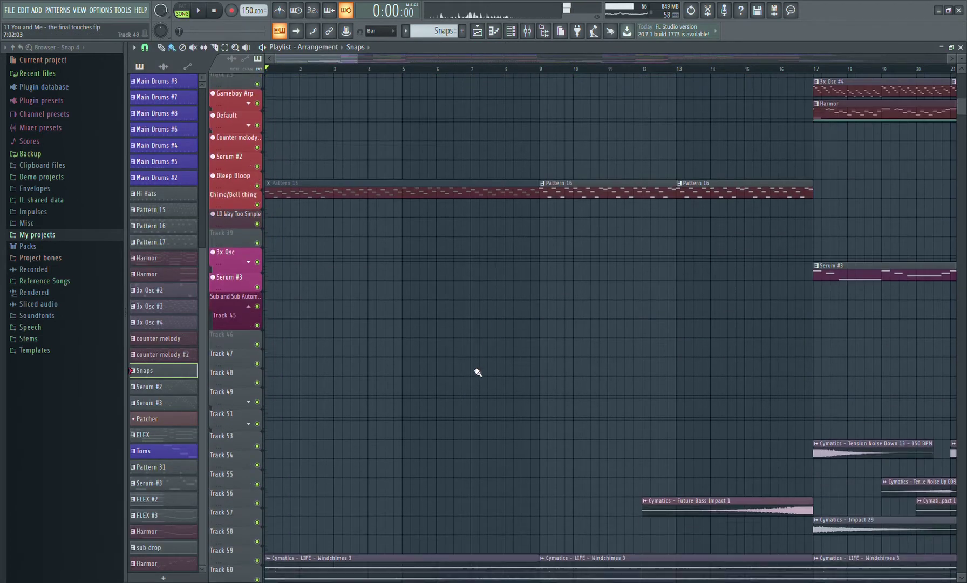
{"action": "right_click", "coordinate": [257, 398]}
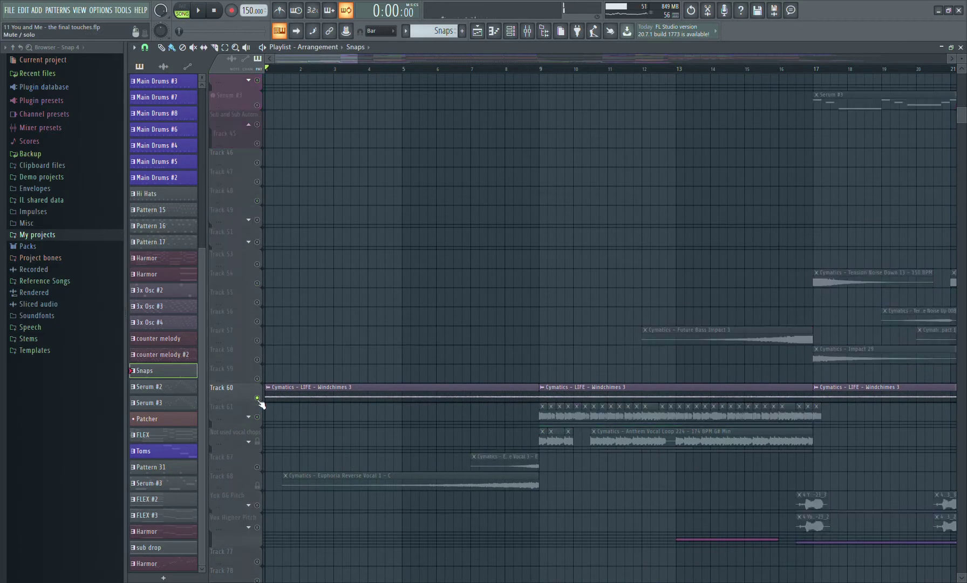
{"action": "key", "text": "space"}
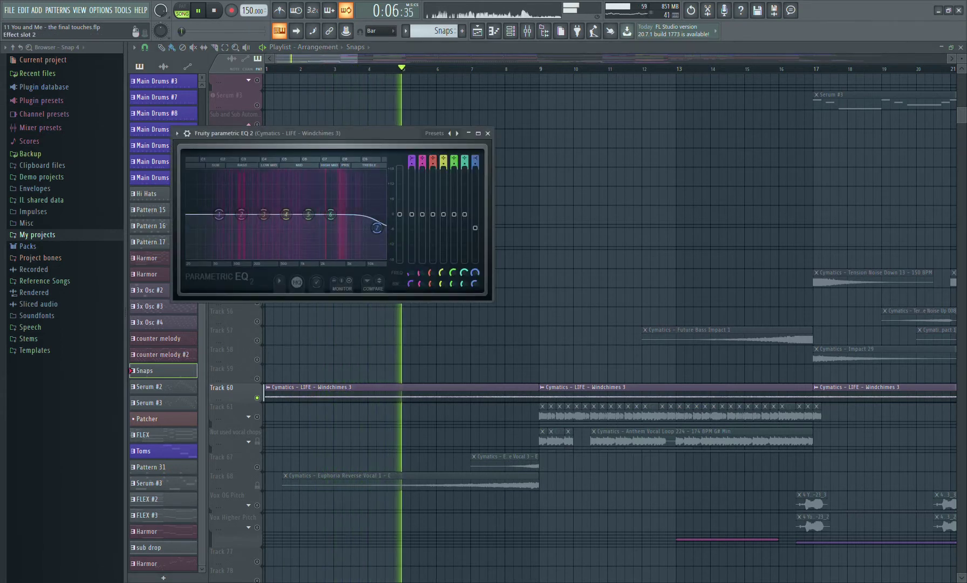
{"action": "left_click", "coordinate": [488, 132]}
{"action": "key", "text": "space"}
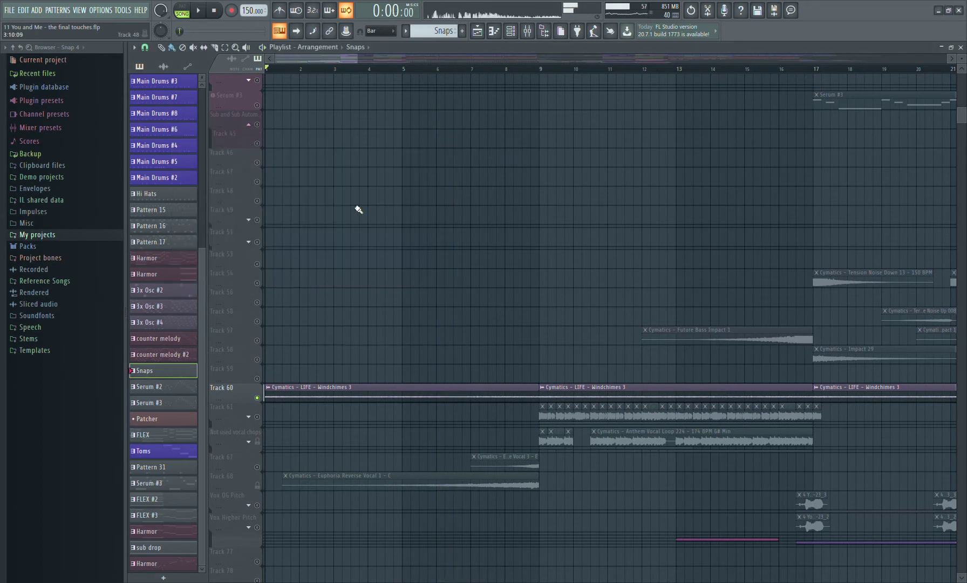
Restore all tracks from solo, play the intro from the start, and continue with the playhead set at bar 8
{"action": "left_click", "coordinate": [256, 397], "text": "ctrl"}
{"action": "key", "text": "space"}
{"action": "scroll", "coordinate": [678, 114], "scroll_direction": "up", "scroll_amount": 15}
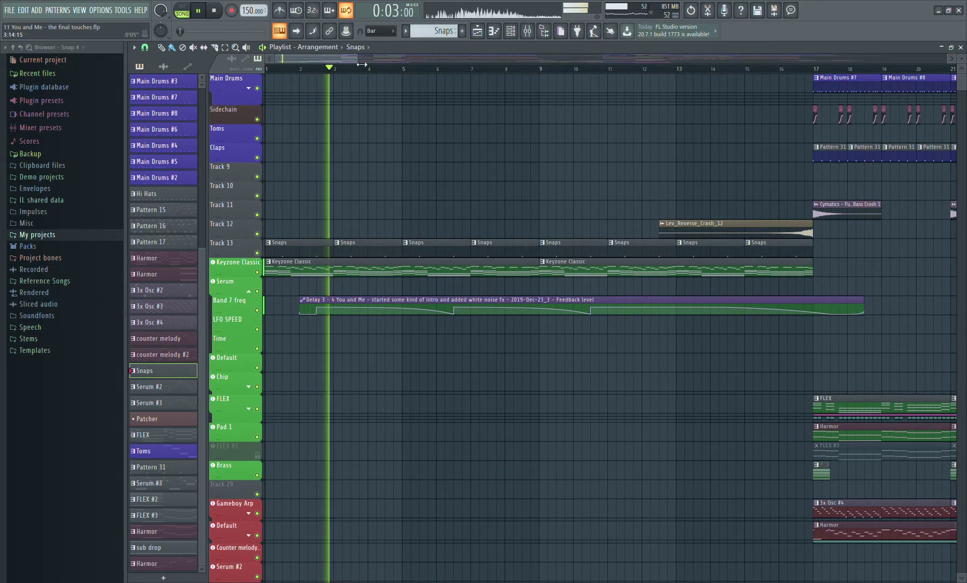
{"action": "scroll", "coordinate": [417, 75], "scroll_direction": "down", "scroll_amount": 2}
{"action": "key", "text": "space"}
{"action": "left_click", "coordinate": [409, 69]}
{"action": "key", "text": "space"}
{"action": "key", "text": "space"}
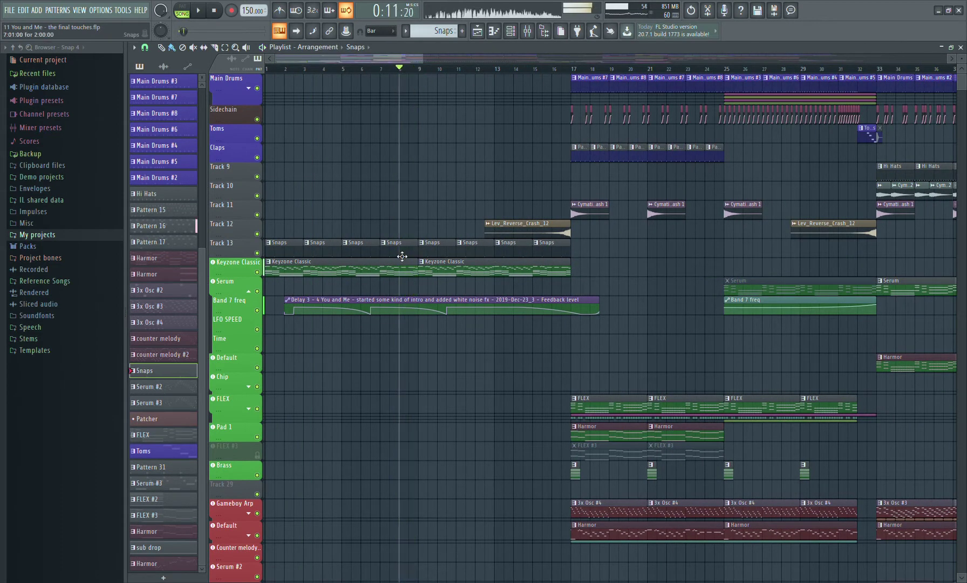
Solo Track 67, play its reverse vocal clip from bar 8, and view the clip's sample settings
{"action": "scroll", "coordinate": [402, 256], "scroll_direction": "down", "scroll_amount": 2}
{"action": "left_click_drag", "start_coordinate": [963, 82], "coordinate": [962, 125]}
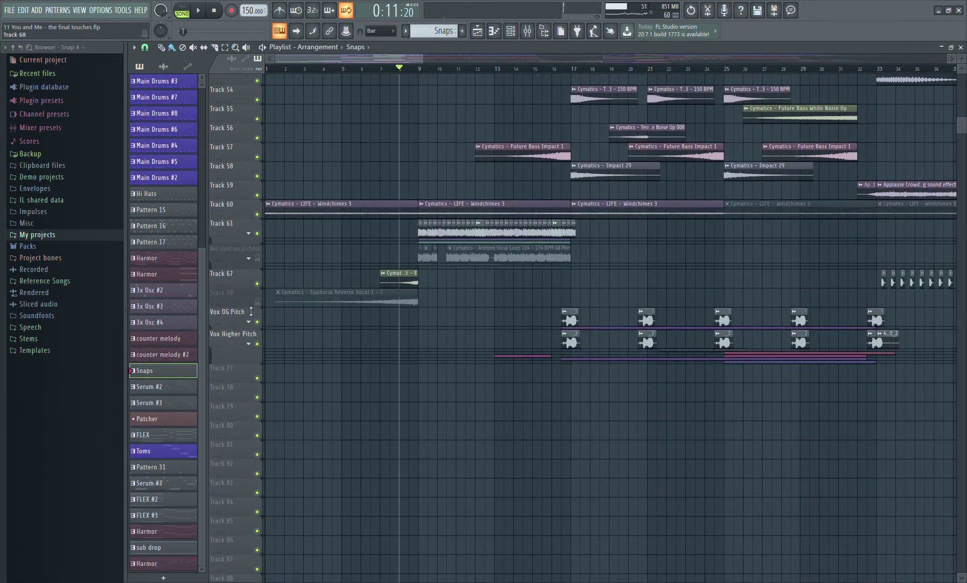
{"action": "right_click", "coordinate": [258, 283]}
{"action": "key", "text": "space"}
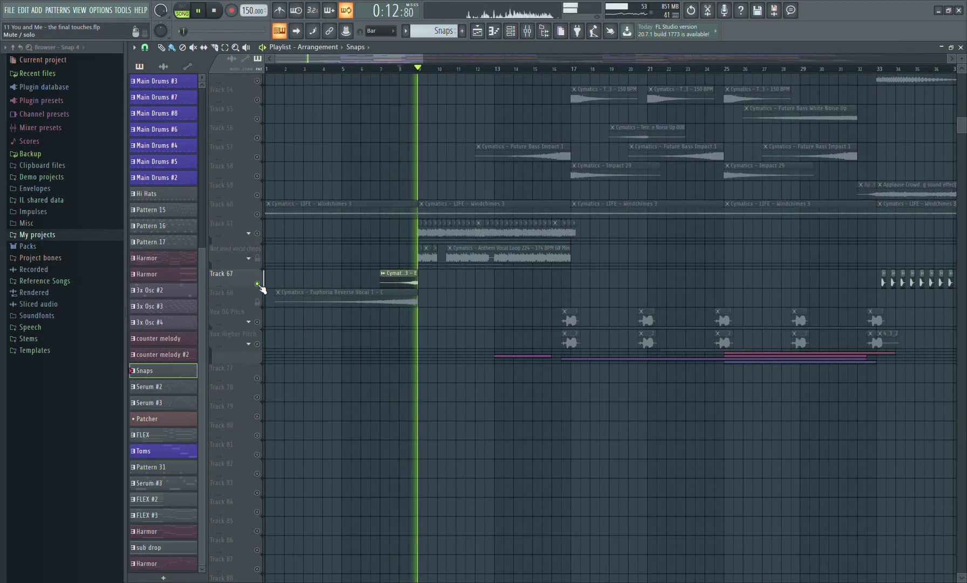
{"action": "key", "text": "space"}
{"action": "double_click", "coordinate": [411, 285]}
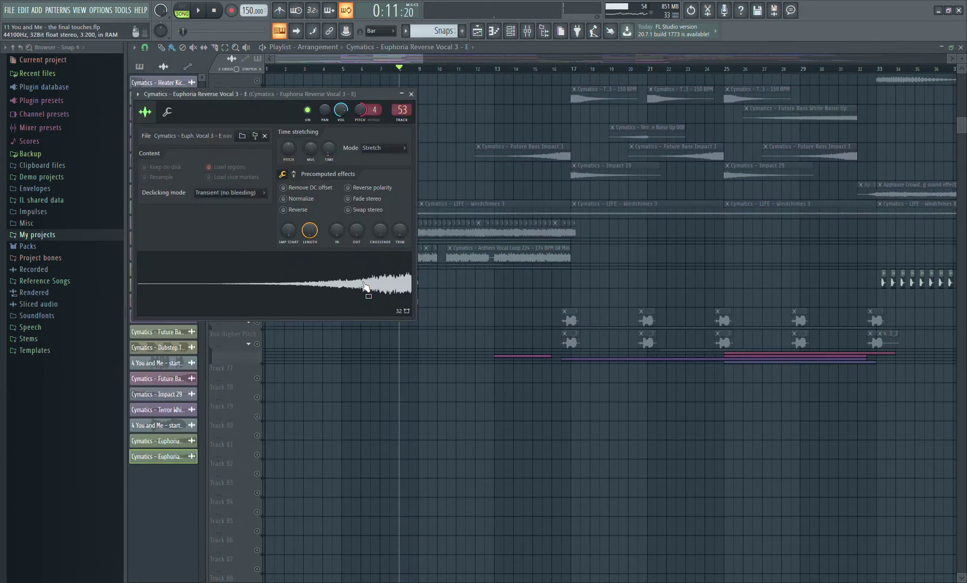
{"action": "left_click", "coordinate": [411, 94]}
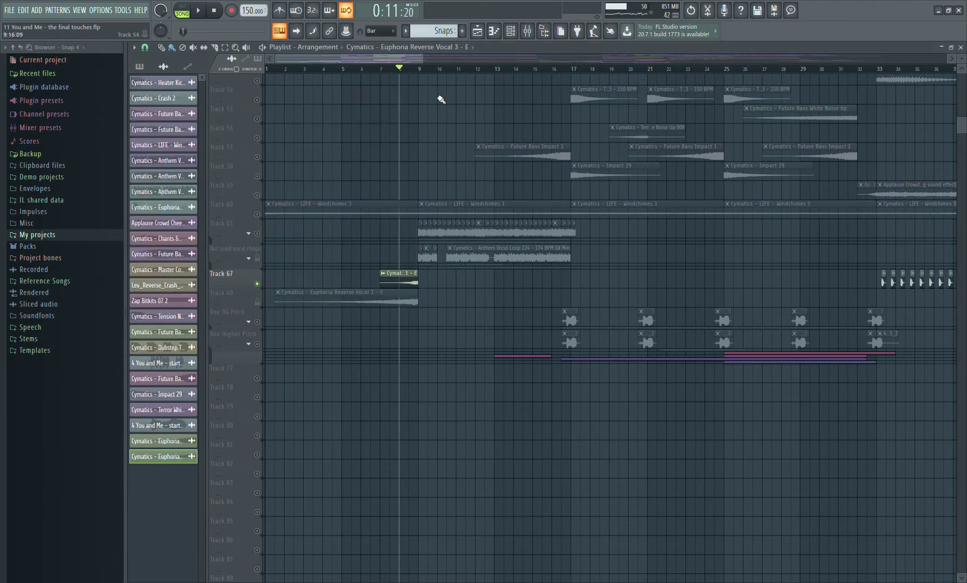
Inspect the Euphoria Reverse Vocal 3 - E channel's settings from the channel rack and close both windows
{"action": "left_click", "coordinate": [510, 31]}
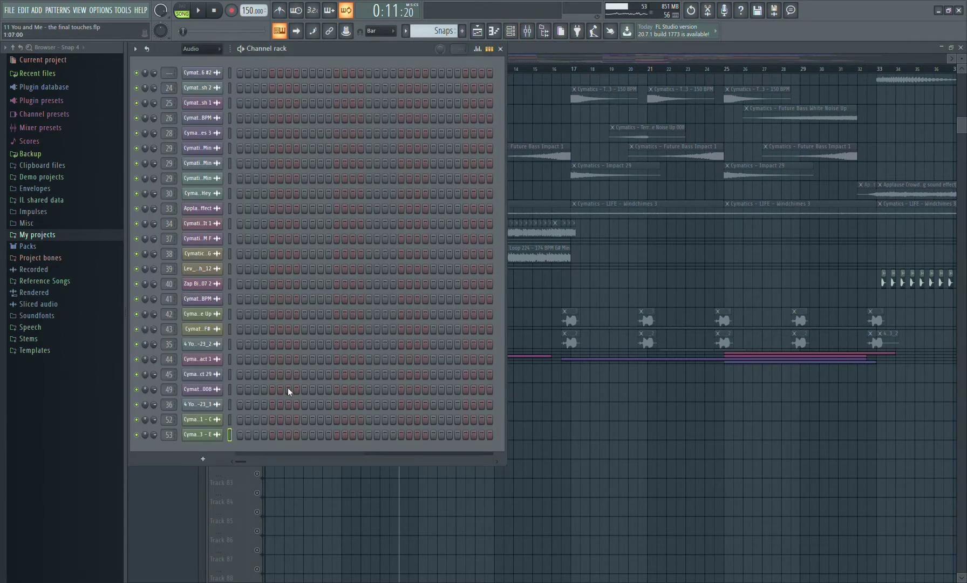
{"action": "left_click", "coordinate": [207, 435]}
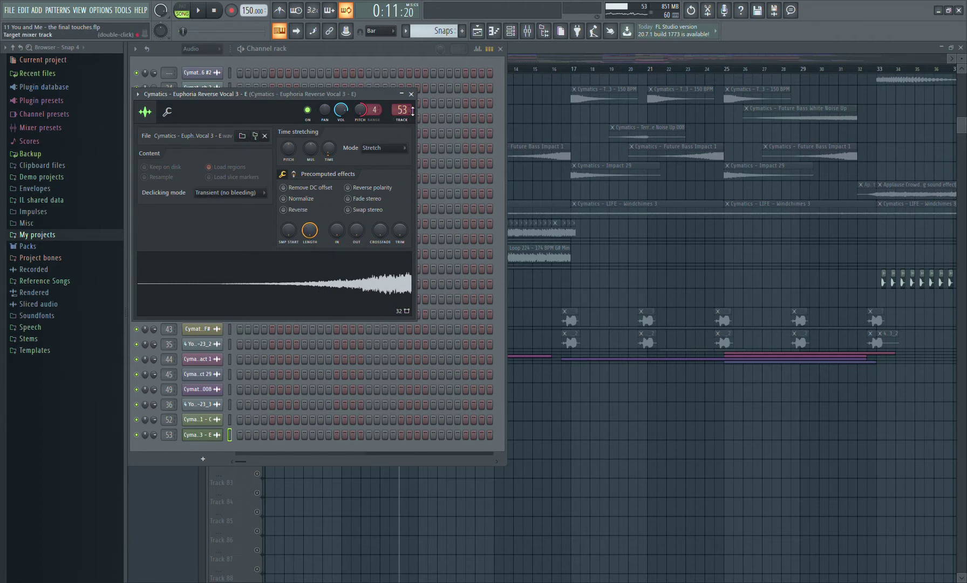
{"action": "left_click", "coordinate": [412, 94]}
{"action": "left_click", "coordinate": [500, 49]}
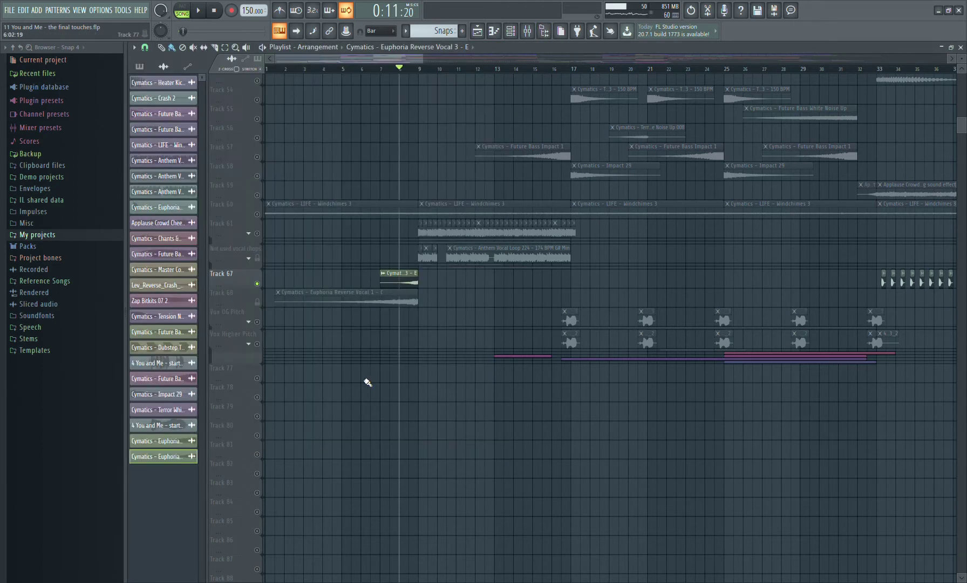
Restore all tracks from solo, set the playhead at bar 9, and expand the "Not used vocal chops" track group
{"action": "right_click", "coordinate": [257, 283]}
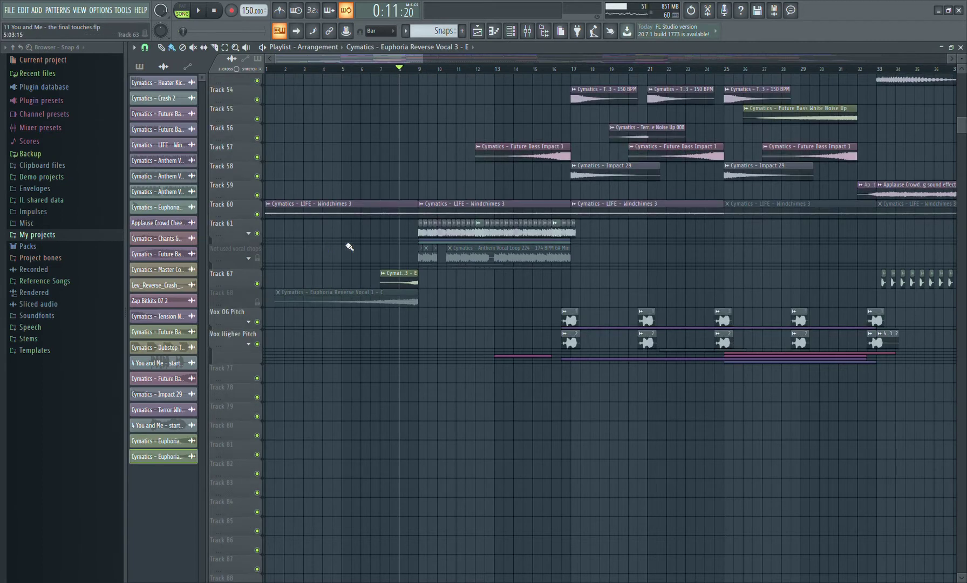
{"action": "left_click", "coordinate": [425, 73]}
{"action": "mouse_move", "coordinate": [964, 118]}
{"action": "left_mouse_down"}
{"action": "mouse_move", "coordinate": [965, 100]}
{"action": "mouse_move", "coordinate": [965, 120]}
{"action": "left_mouse_up"}
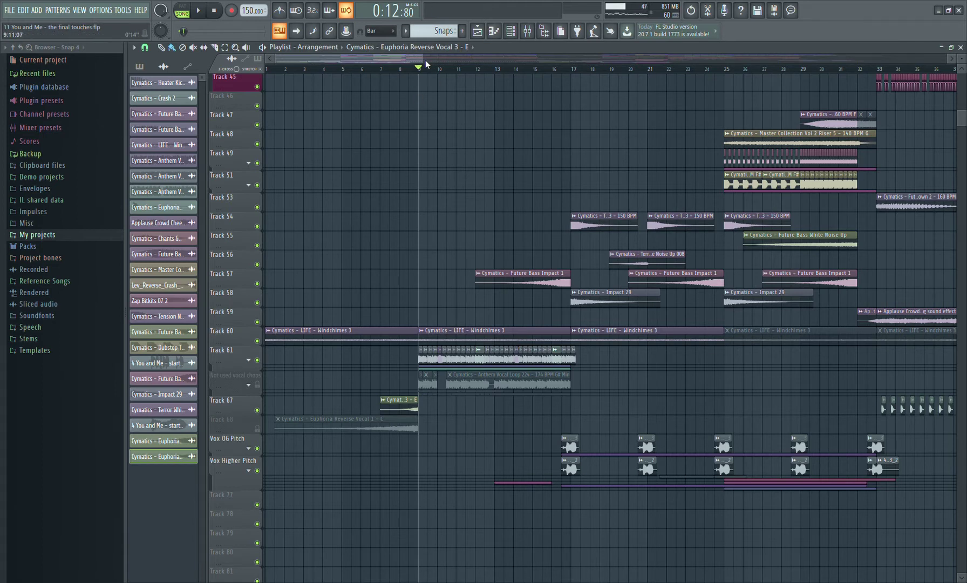
{"action": "left_click_drag", "start_coordinate": [426, 62], "coordinate": [350, 73]}
{"action": "left_click", "coordinate": [248, 385]}
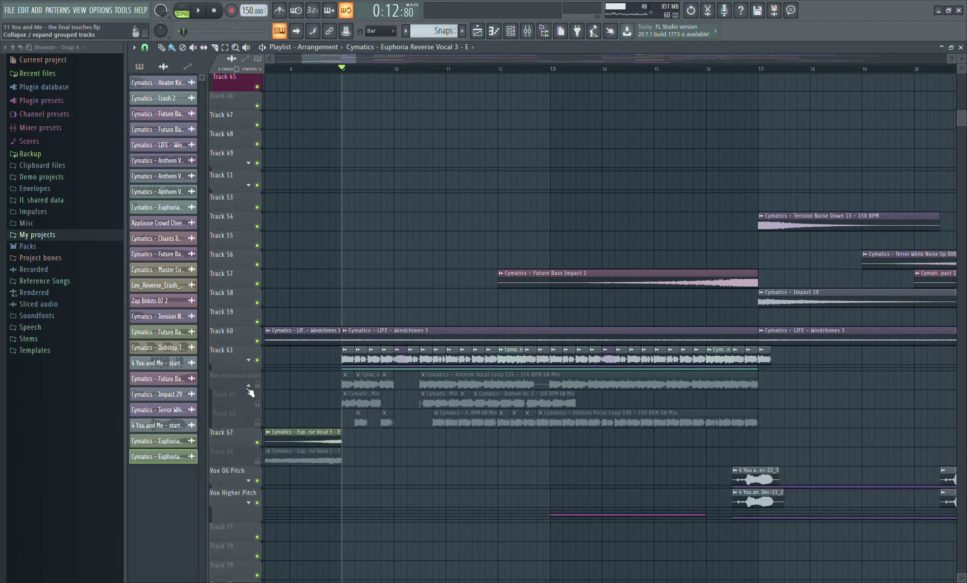
{"action": "scroll", "coordinate": [540, 421], "scroll_direction": "up", "scroll_amount": 1}
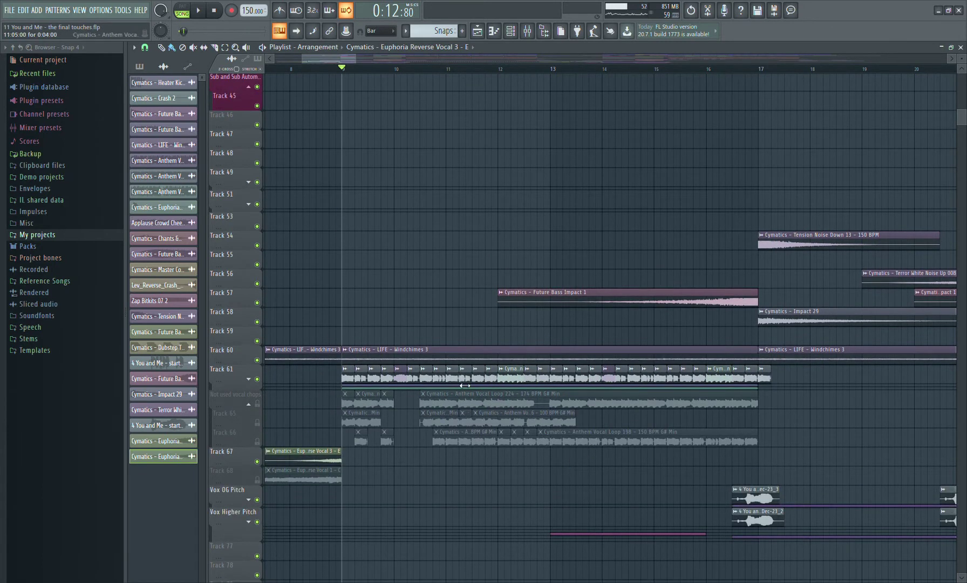
Solo the "Not used vocal chops" track, play it from bar 9, and view its Anthem Vocal Loop 224 sample settings
{"action": "left_click", "coordinate": [260, 399], "text": "ctrl"}
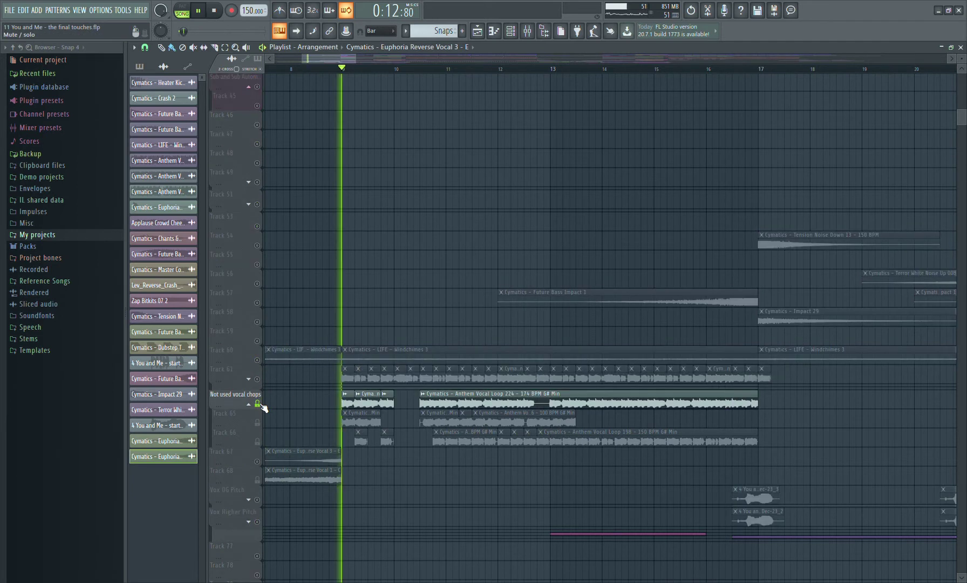
{"action": "key", "text": "space"}
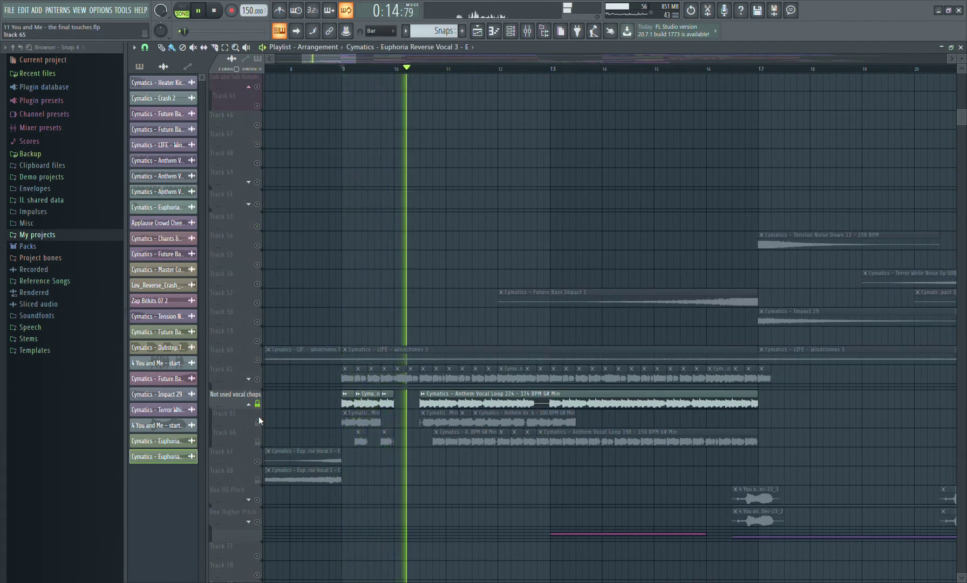
{"action": "key", "text": "space"}
{"action": "double_click", "coordinate": [347, 402]}
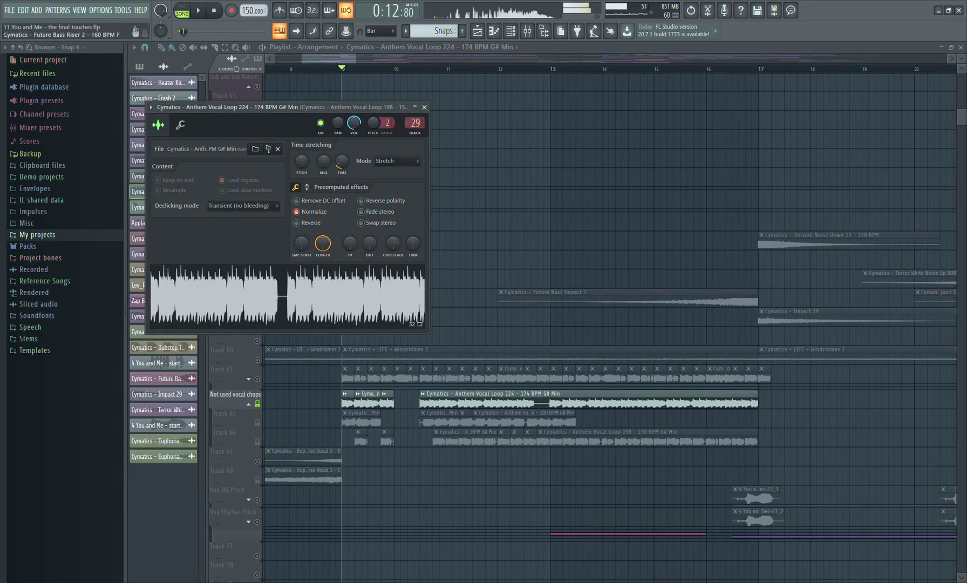
Solo Track 65, play its vocal chops from bar 9, and view the Anthem Vocoder Loop 6 sample settings
{"action": "left_click", "coordinate": [257, 404]}
{"action": "left_click", "coordinate": [258, 423]}
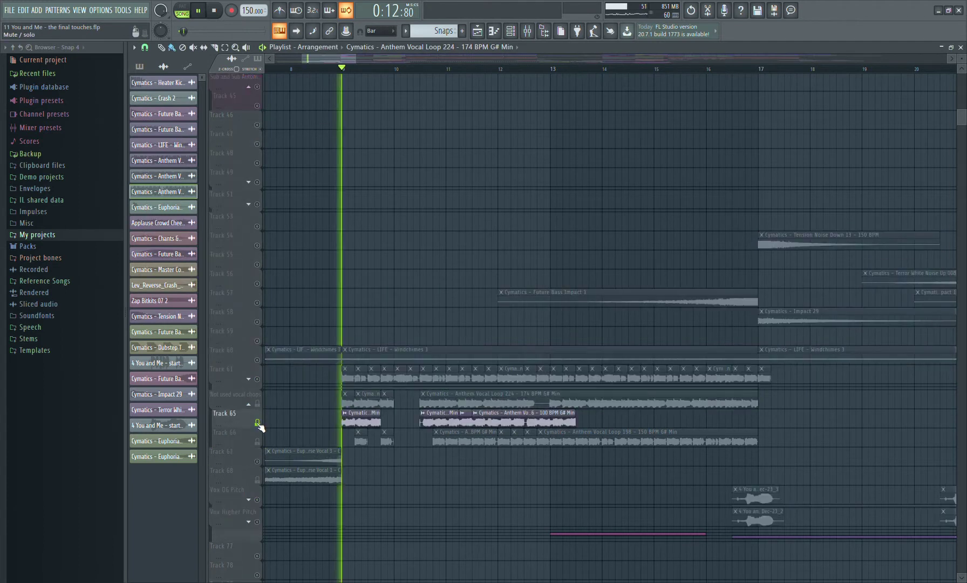
{"action": "key", "text": "space"}
{"action": "key", "text": "space"}
{"action": "double_click", "coordinate": [368, 422]}
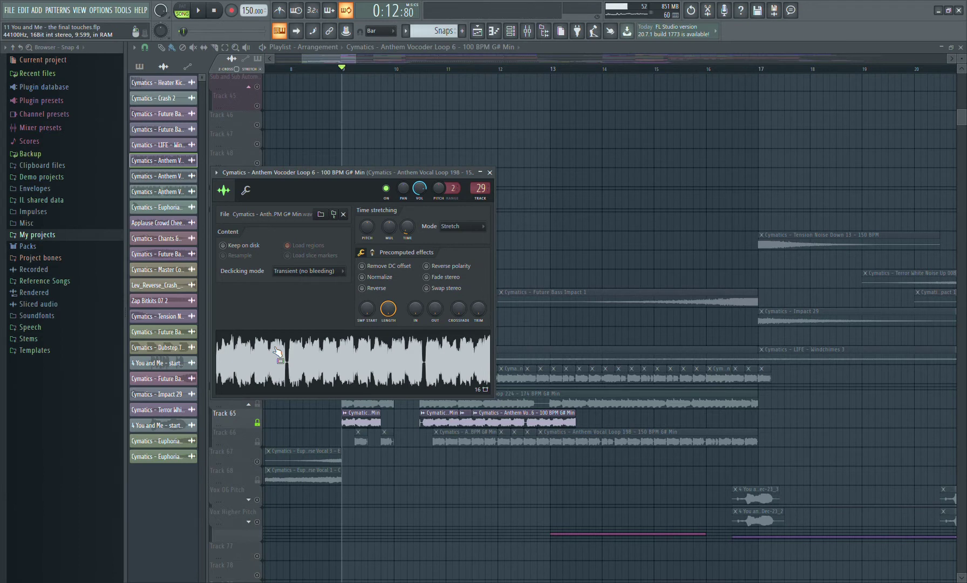
{"action": "left_click", "coordinate": [490, 173]}
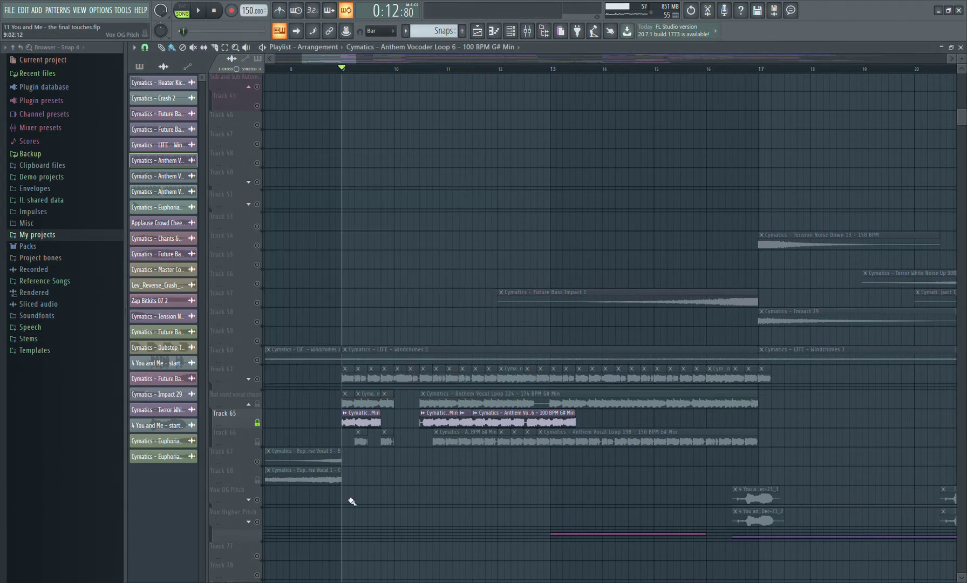
Solo Track 66 and play its Anthem Vocal Loop 198 chops from just before bar 13
{"action": "left_click", "coordinate": [257, 440]}
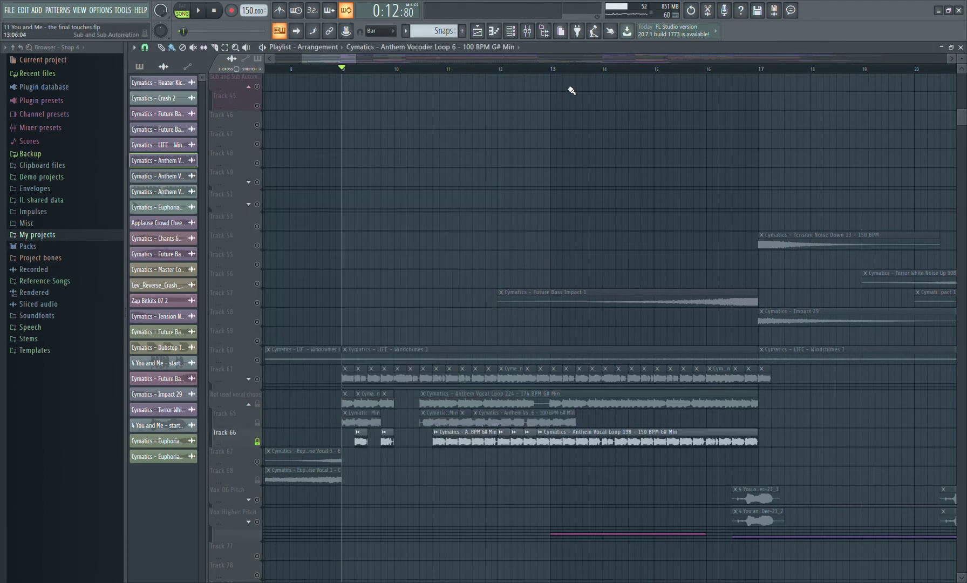
{"action": "left_click", "coordinate": [542, 69]}
{"action": "key", "text": "space"}
{"action": "left_click", "coordinate": [541, 69]}
{"action": "left_click", "coordinate": [543, 70]}
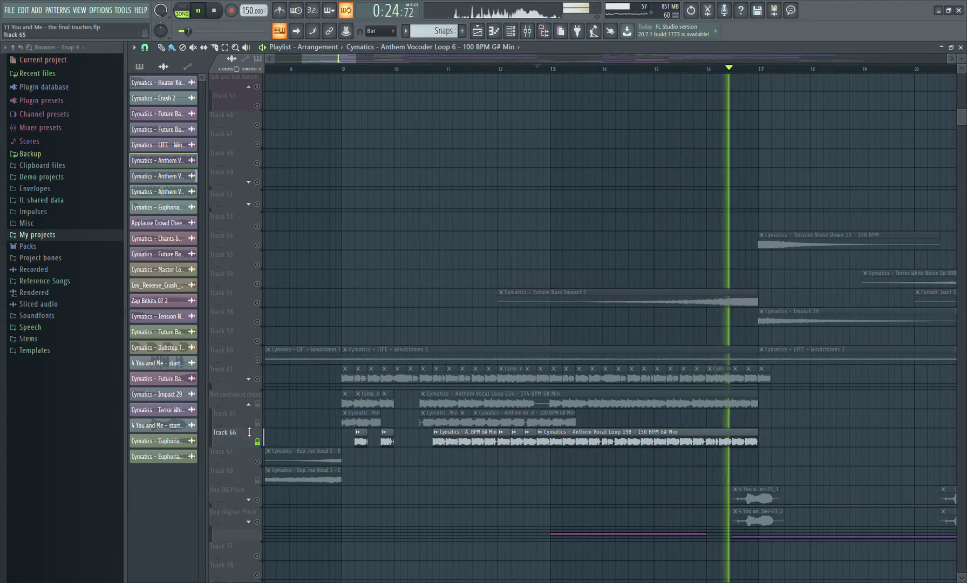
Stop playback, select the Anthem Vocal Loop 198 chops on Track 66, and take the track out of solo
{"action": "key", "text": "space"}
{"action": "left_click", "coordinate": [631, 441]}
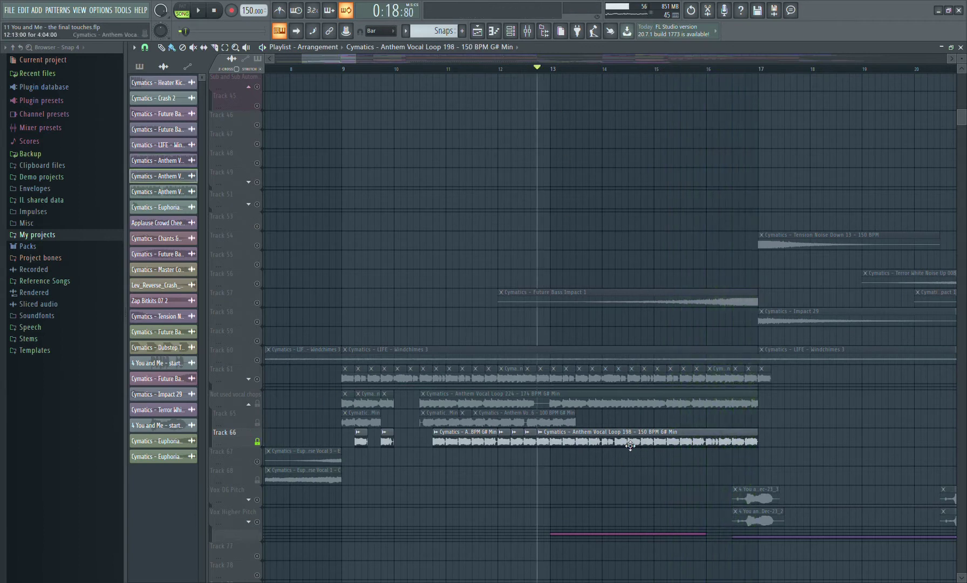
{"action": "left_click", "coordinate": [257, 441]}
Solo Track 61 with its automation on Tracks 62 and 63, and play the vocal chops from bar 9
{"action": "left_click", "coordinate": [257, 379]}
{"action": "left_click", "coordinate": [248, 379]}
{"action": "left_click", "coordinate": [257, 399]}
{"action": "left_click", "coordinate": [257, 417]}
{"action": "left_click", "coordinate": [344, 70]}
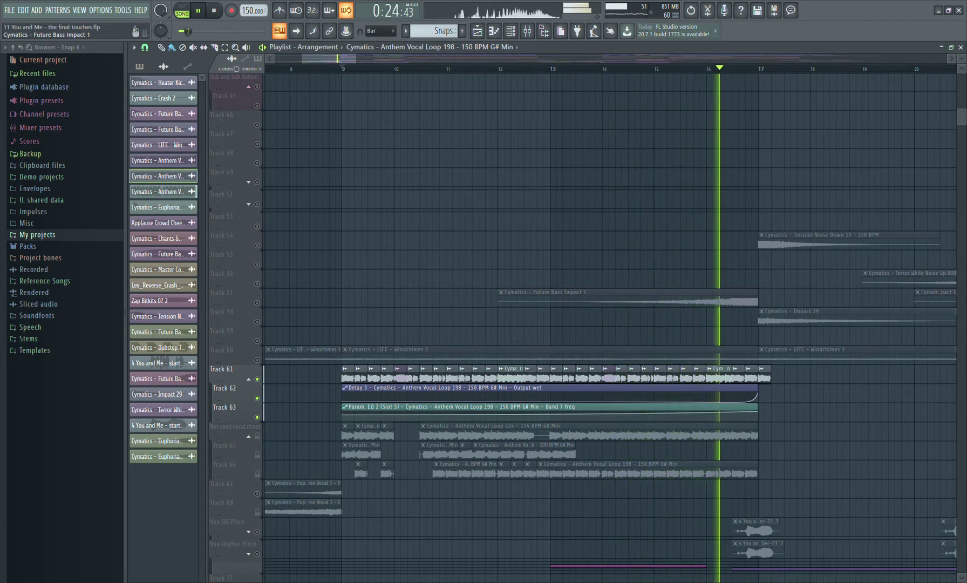
{"action": "key", "text": "space"}
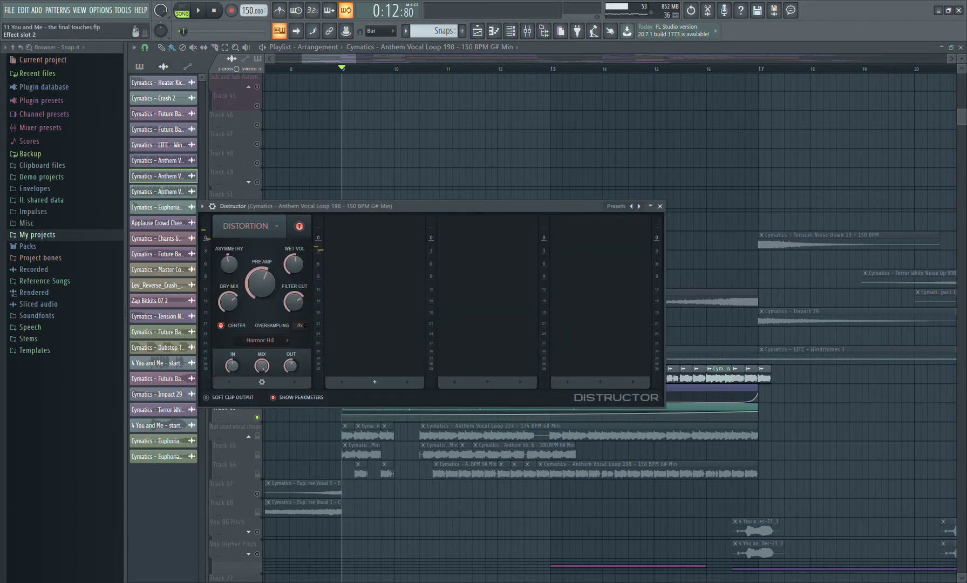
Audition the Distructor distortion on the vocal chops from bar 9, trying a different filter cut
{"action": "key", "text": "space"}
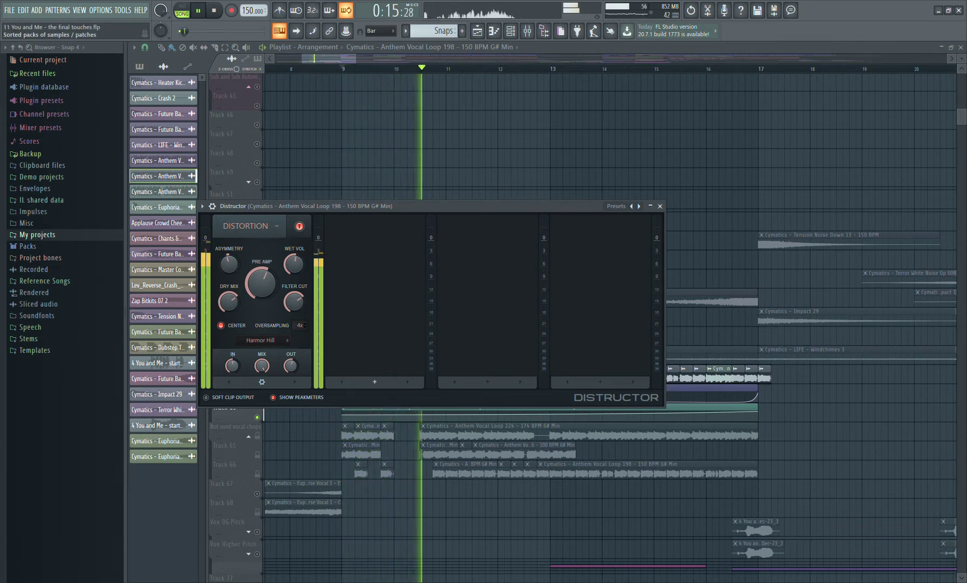
{"action": "key", "text": "space"}
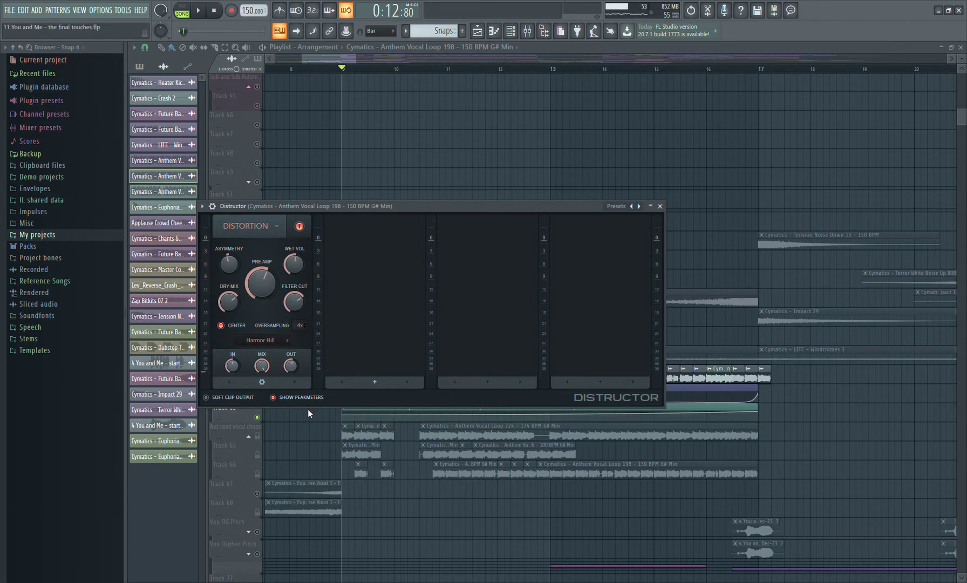
{"action": "key", "text": "space"}
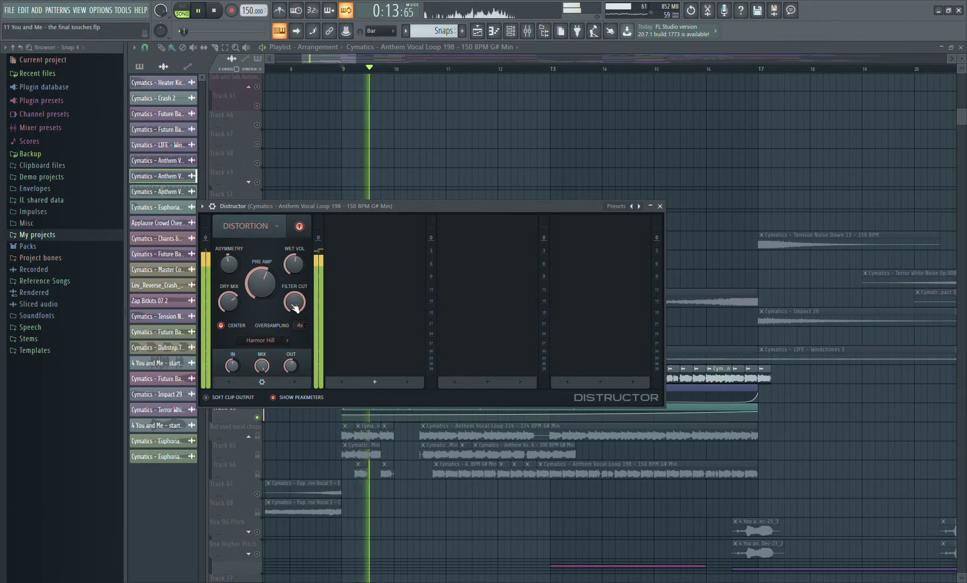
{"action": "key", "text": "space"}
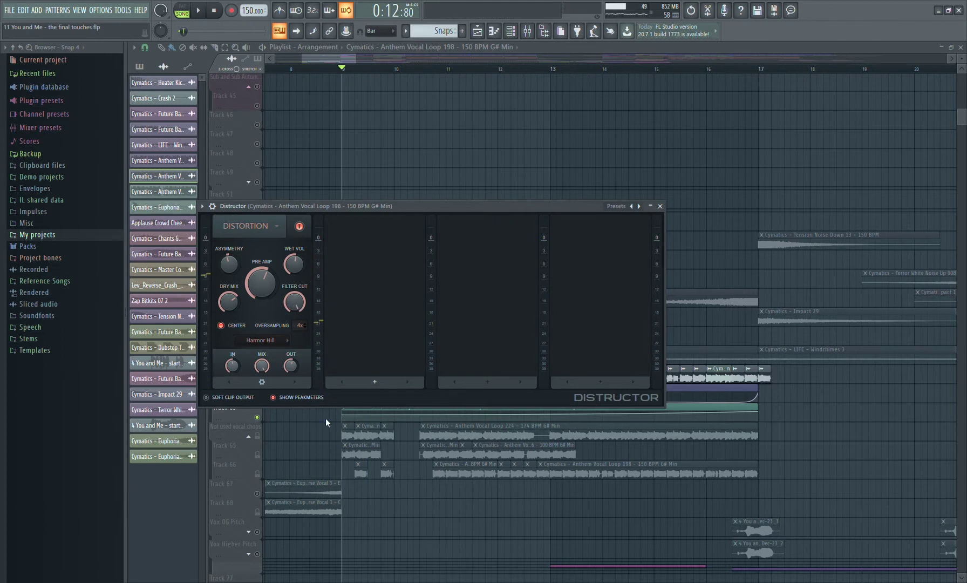
{"action": "key", "text": "space"}
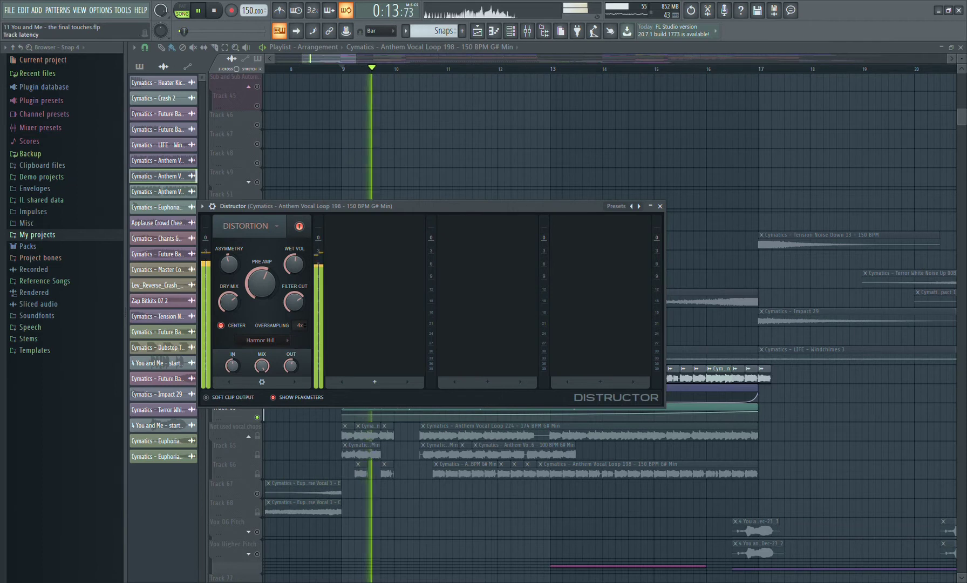
{"action": "key", "text": "space"}
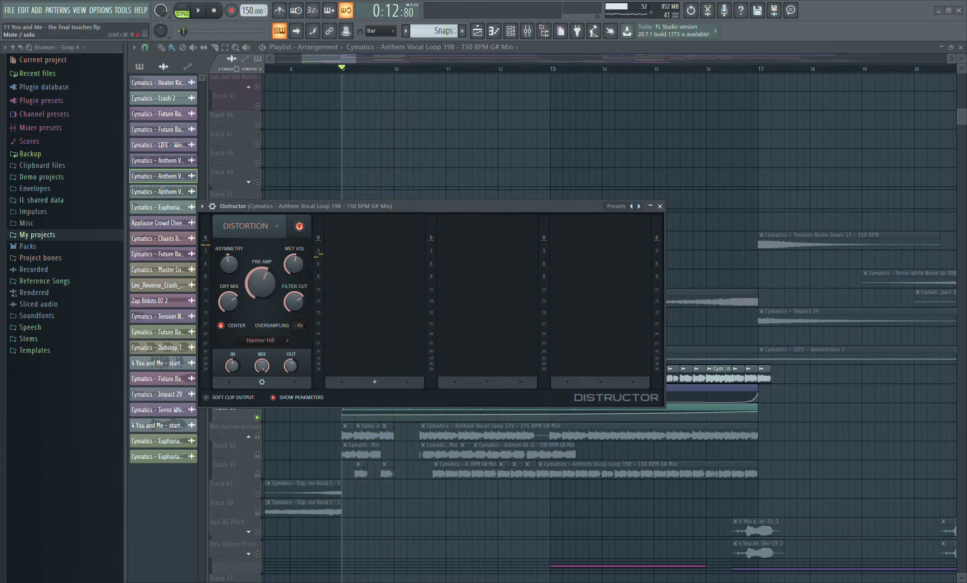
Compare the vocal chops from bar 9 with the Distructor's filter cut raised and back at its original setting
{"action": "key", "text": "space"}
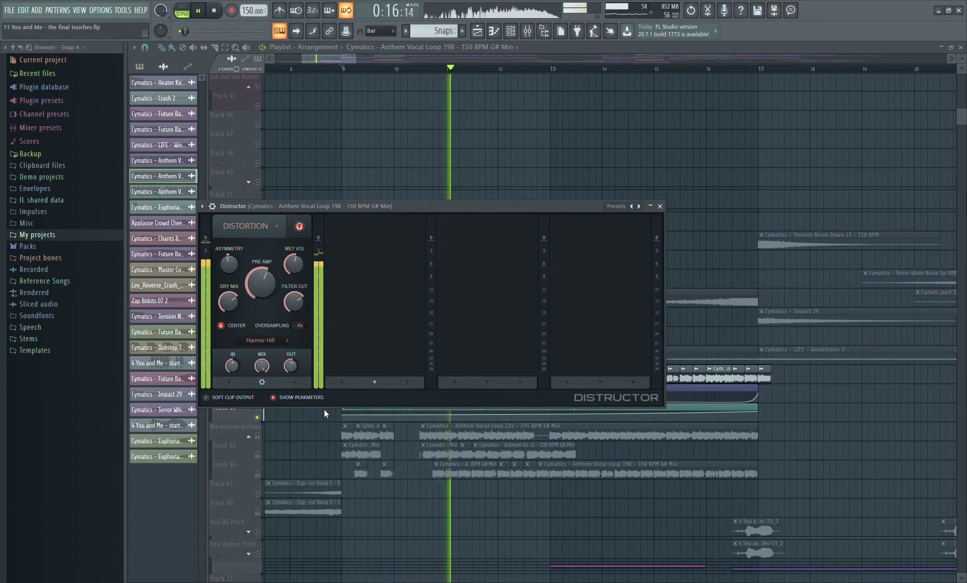
{"action": "key", "text": "space"}
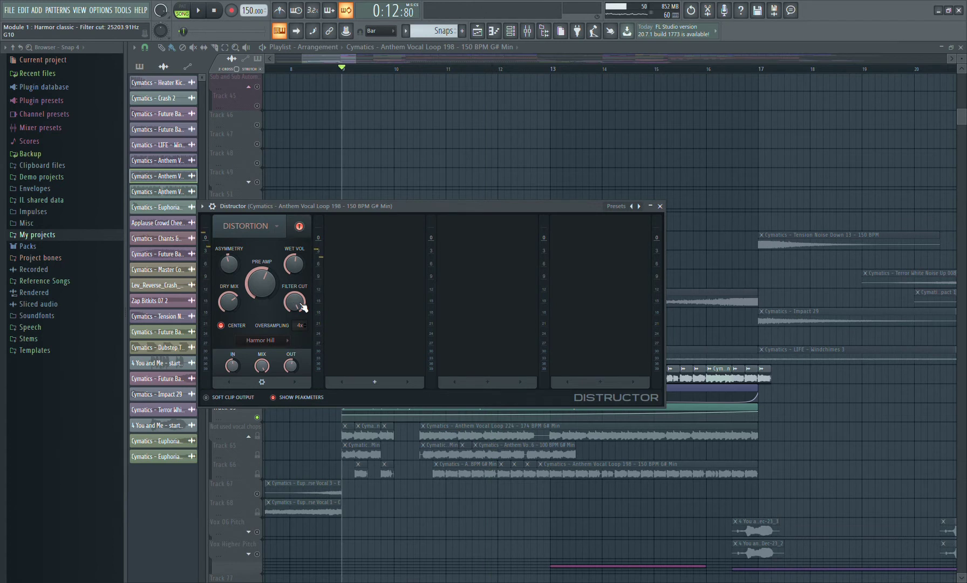
{"action": "key", "text": "space"}
{"action": "key", "text": "space"}
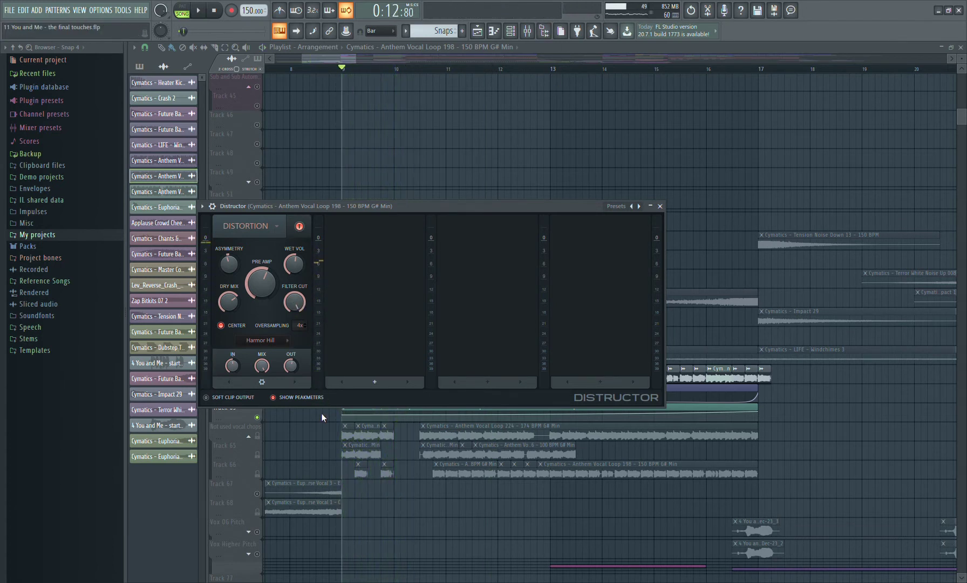
{"action": "key", "text": "space"}
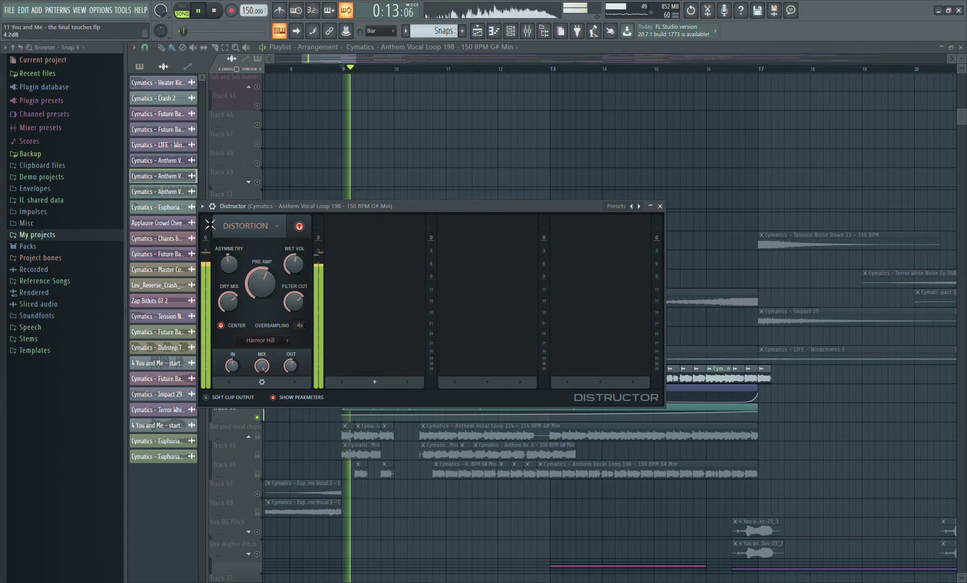
{"action": "key", "text": "space"}
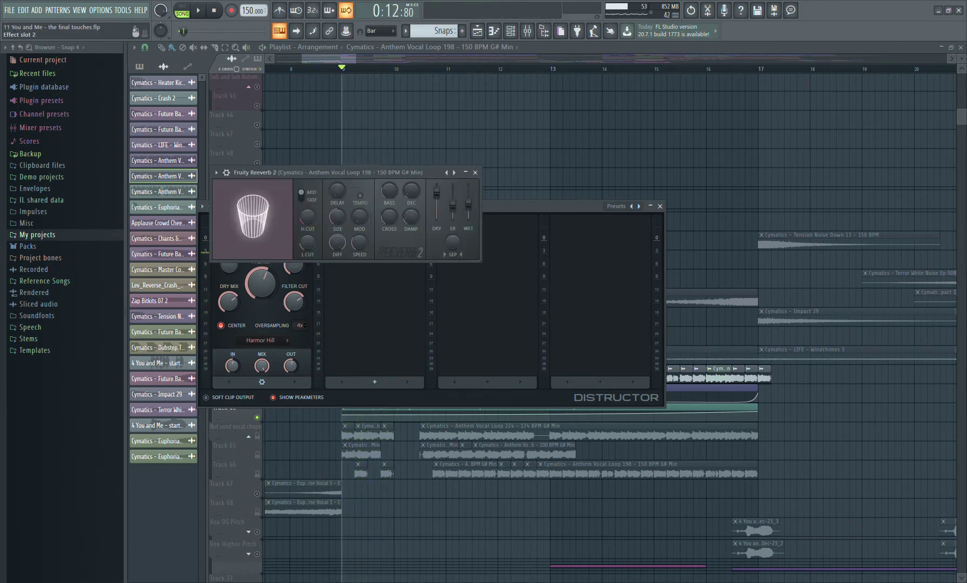
Audition the vocal chops from bar 9 while viewing their Fruity Reeverb 2 and Fruity Delay 3 settings
{"action": "key", "text": "space"}
{"action": "key", "text": "space"}
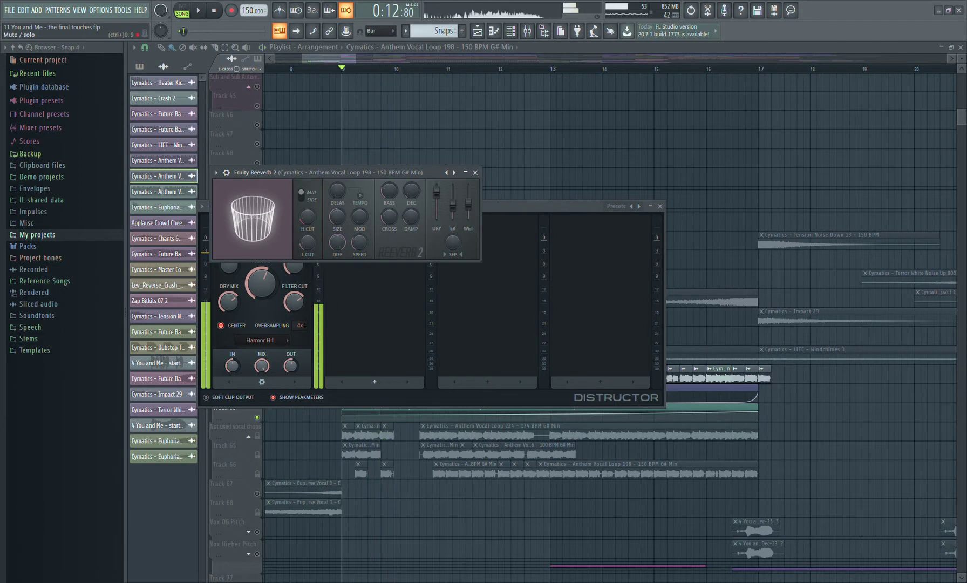
{"action": "key", "text": "space"}
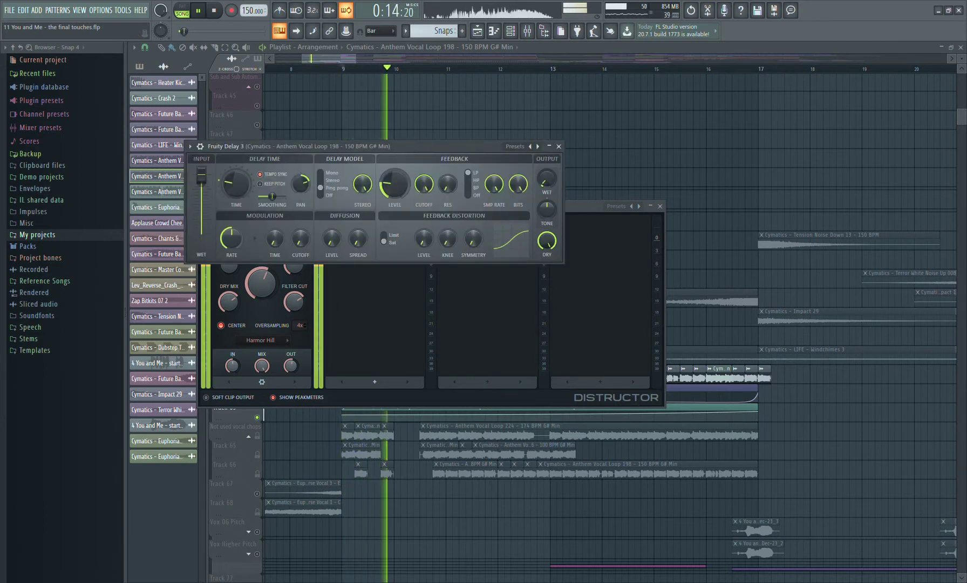
{"action": "key", "text": "space"}
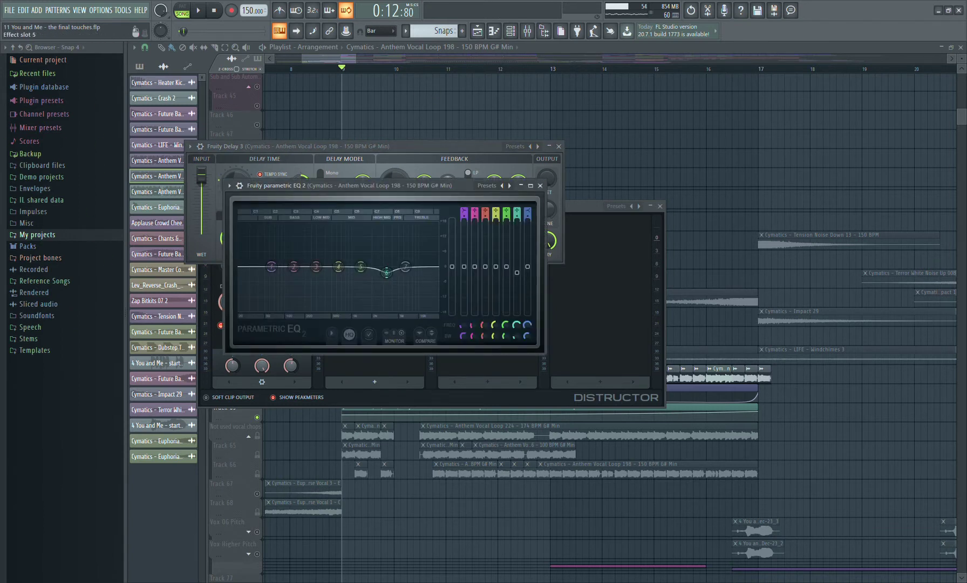
Audition the vocal chops while viewing both Fruity Parametric EQ 2 curves, close the effect windows, and replay briefly from bar 9
{"action": "key", "text": "space"}
{"action": "key", "text": "space"}
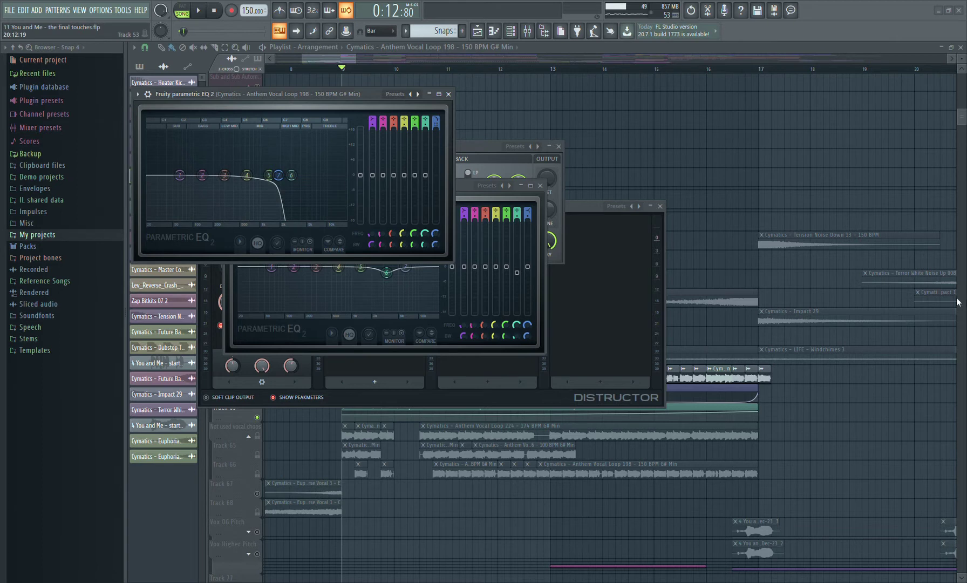
{"action": "left_click", "coordinate": [449, 94]}
{"action": "left_click", "coordinate": [540, 186]}
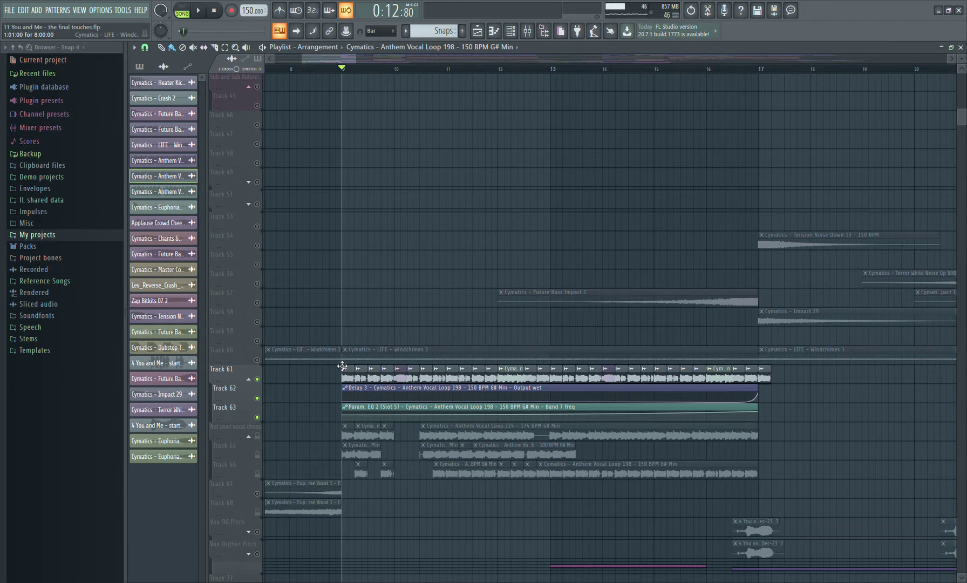
{"action": "key", "text": "space"}
{"action": "key", "text": "space"}
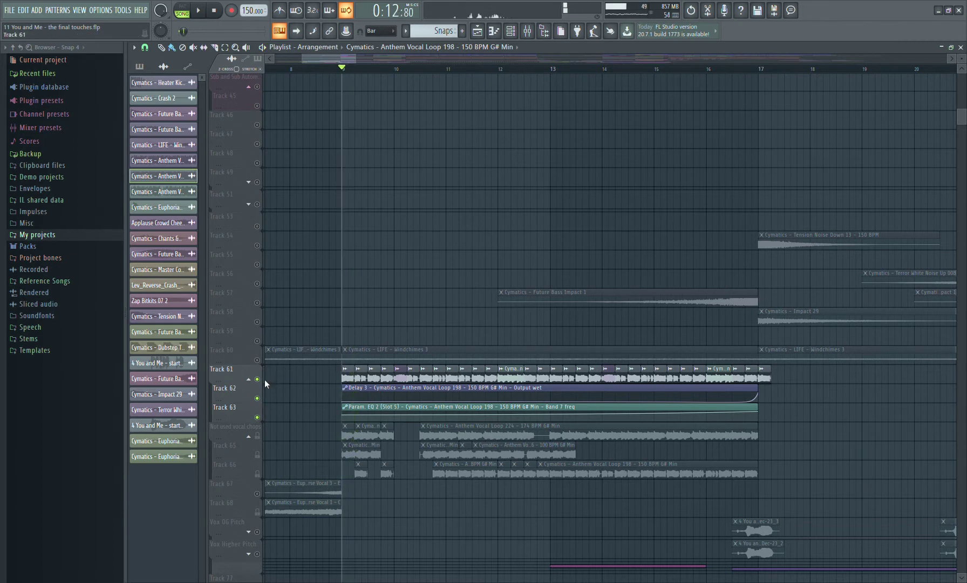
Restore all tracks from solo and play the full arrangement from just before bar 9
{"action": "right_click", "coordinate": [258, 380]}
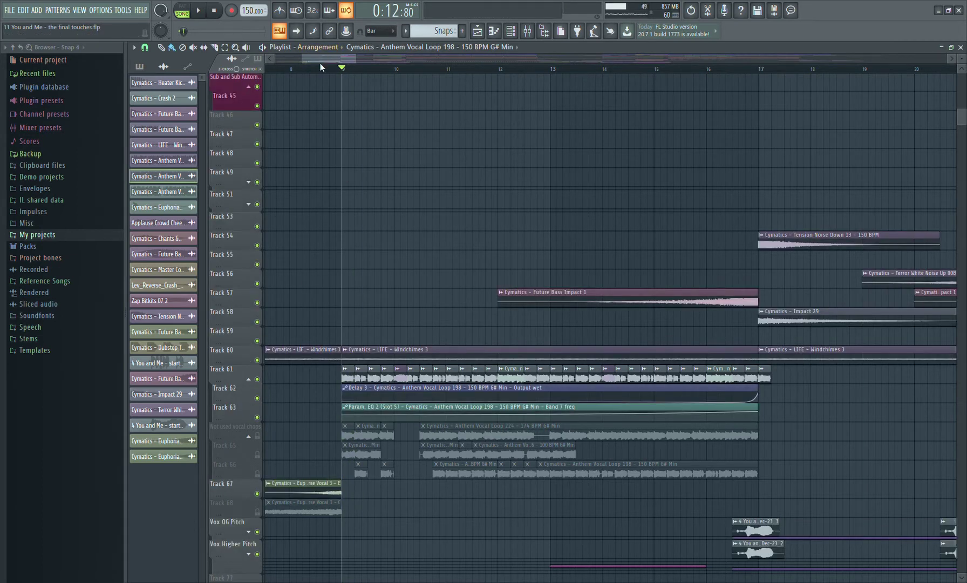
{"action": "left_click", "coordinate": [321, 64]}
{"action": "key", "text": "space"}
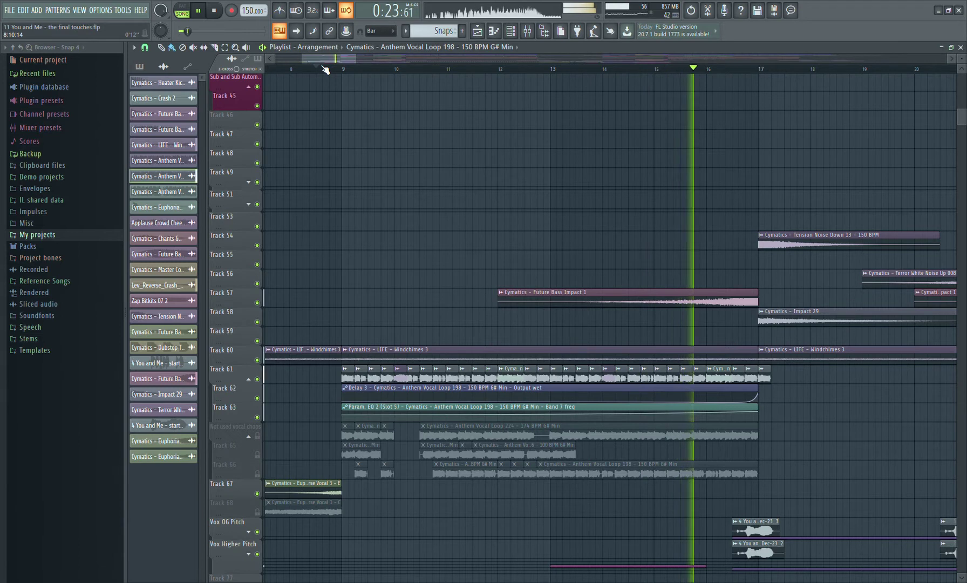
{"action": "key", "text": "space"}
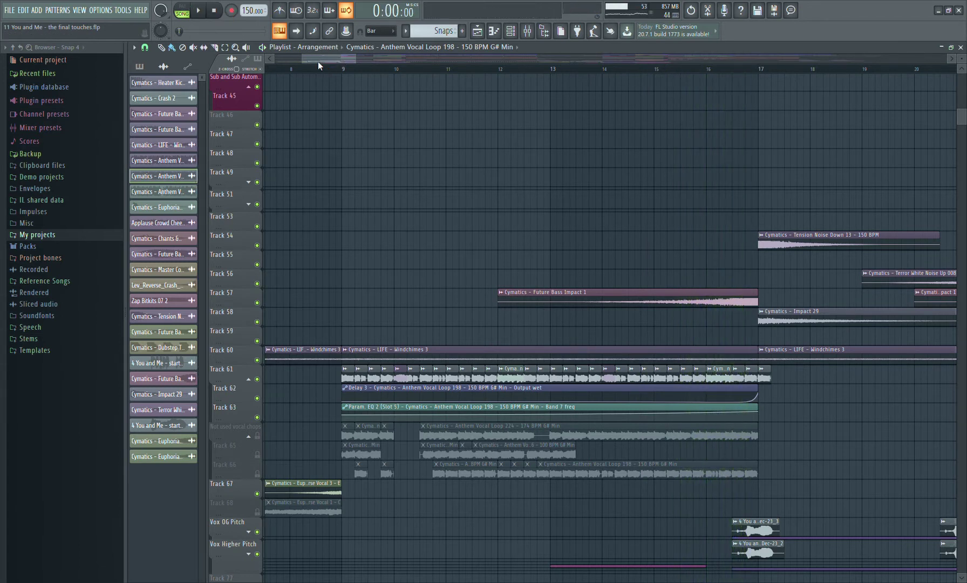
Replay the full arrangement from midway through bar 8, and again from the start of bar 8
{"action": "left_click", "coordinate": [341, 79]}
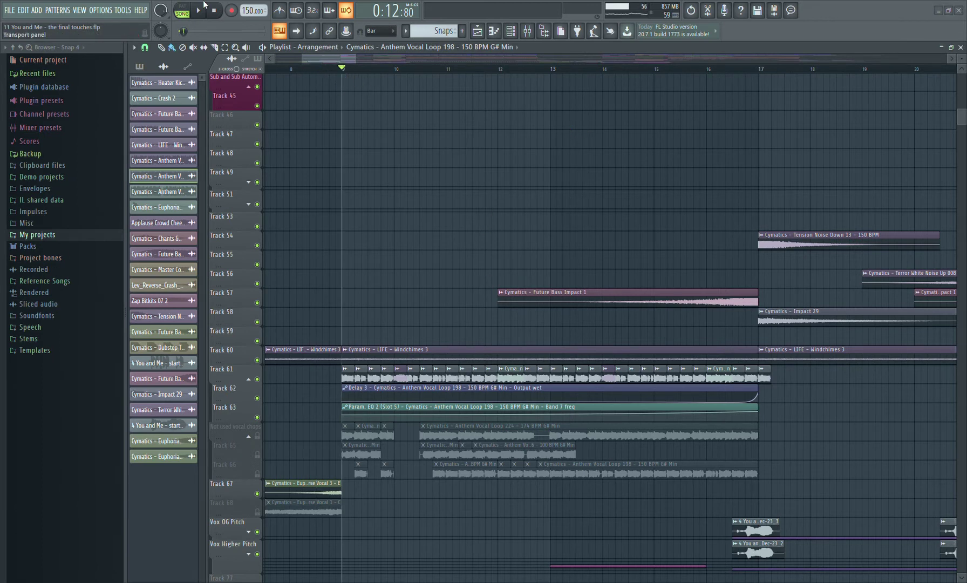
{"action": "left_click", "coordinate": [317, 69]}
{"action": "key", "text": "space"}
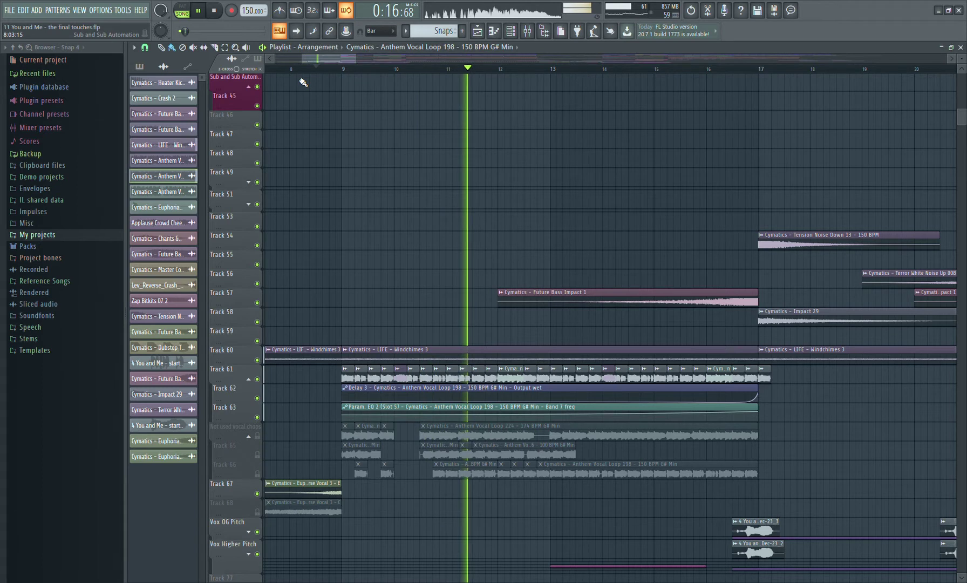
{"action": "key", "text": "space"}
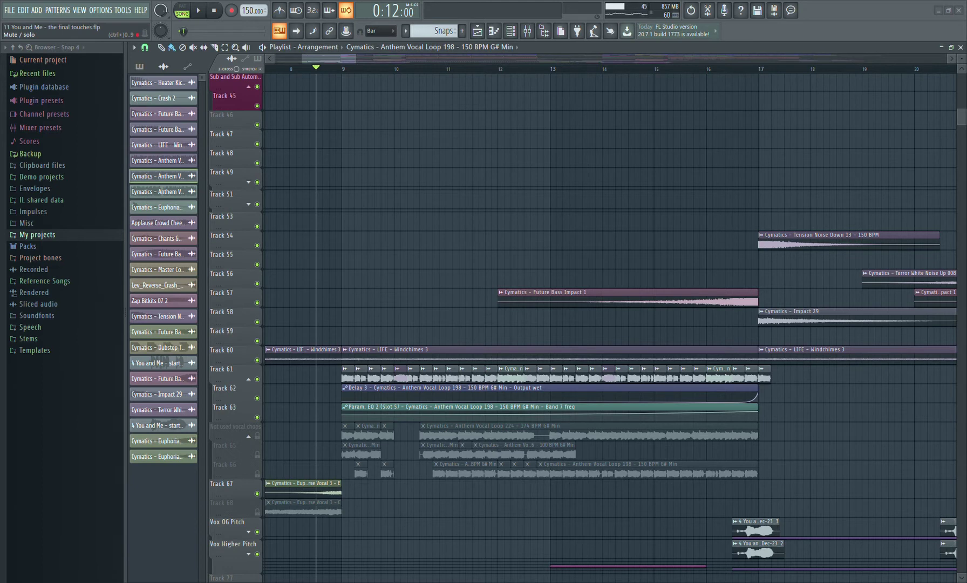
{"action": "left_click", "coordinate": [296, 69]}
{"action": "key", "text": "space"}
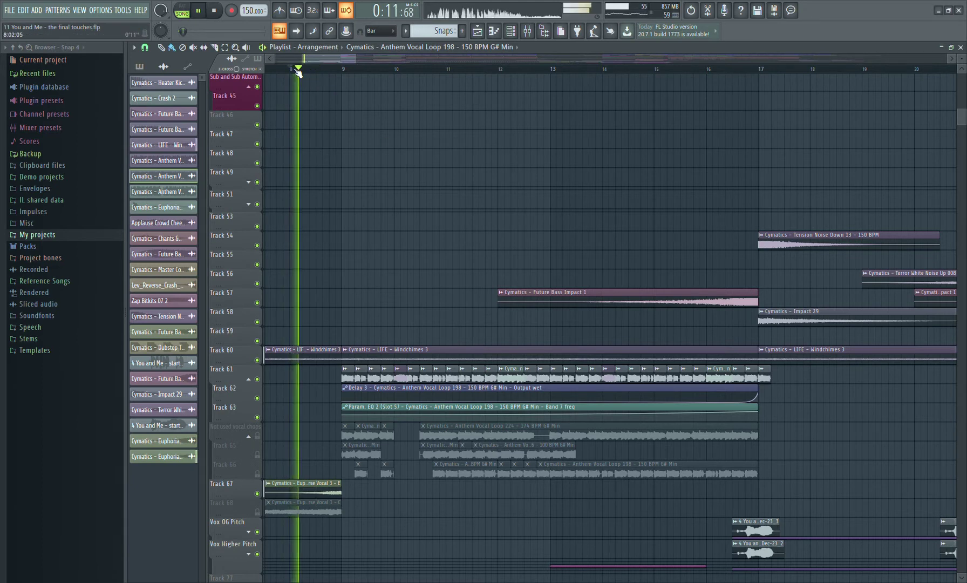
{"action": "key", "text": "space"}
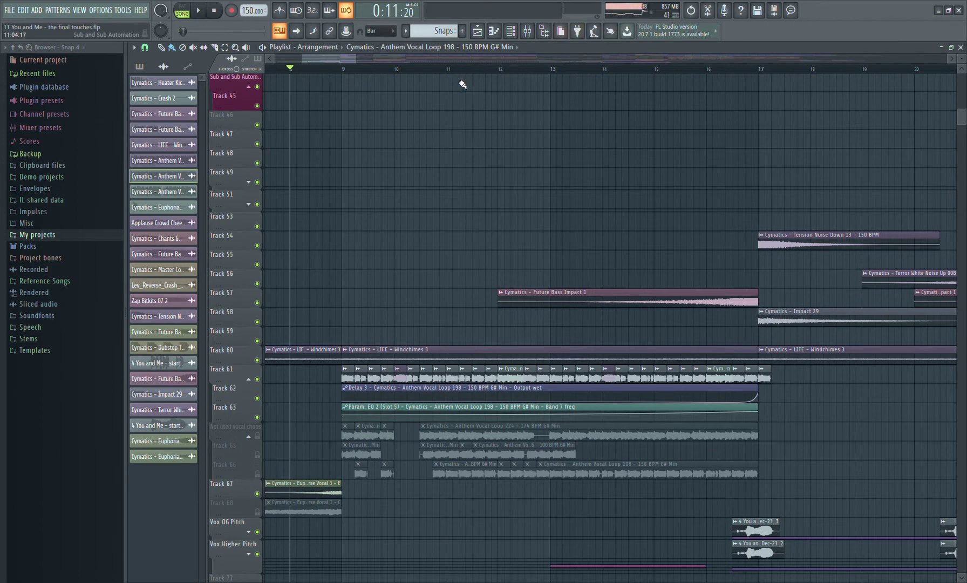
Solo the "Chime/Bell thing" track and play its Pattern 16 clips from bar 9
{"action": "scroll", "coordinate": [362, 61], "scroll_direction": "down", "scroll_amount": 5}
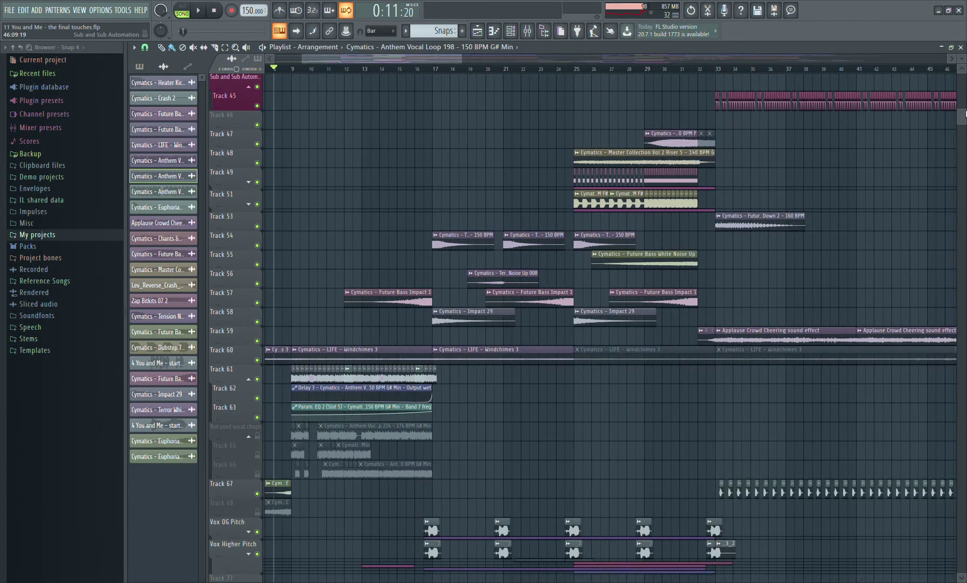
{"action": "scroll", "coordinate": [964, 111], "scroll_direction": "up", "scroll_amount": 2}
{"action": "scroll", "coordinate": [964, 112], "scroll_direction": "up", "scroll_amount": 8}
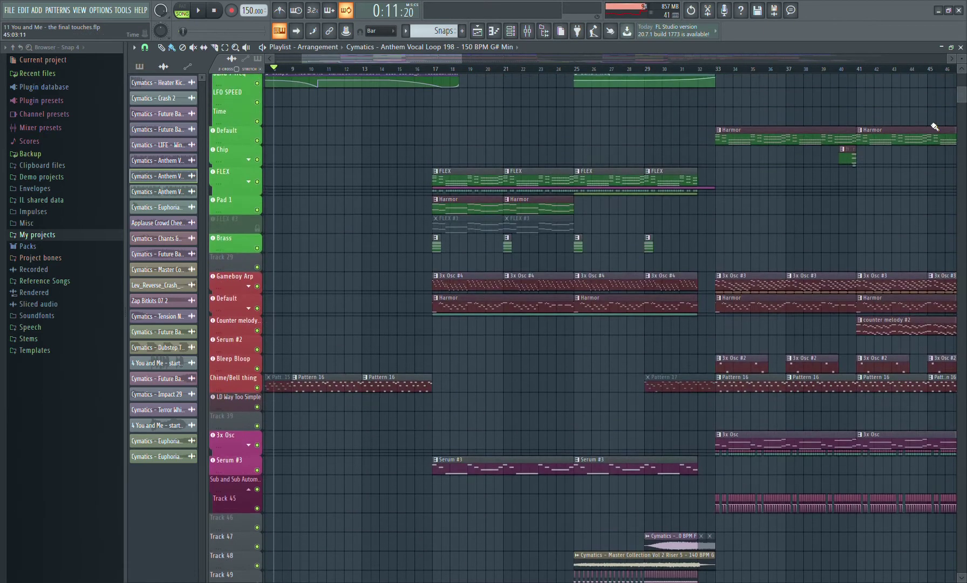
{"action": "left_click", "coordinate": [257, 388], "text": "ctrl"}
{"action": "left_click", "coordinate": [257, 387], "text": "ctrl"}
{"action": "left_click", "coordinate": [257, 388], "text": "ctrl"}
{"action": "key", "text": "space"}
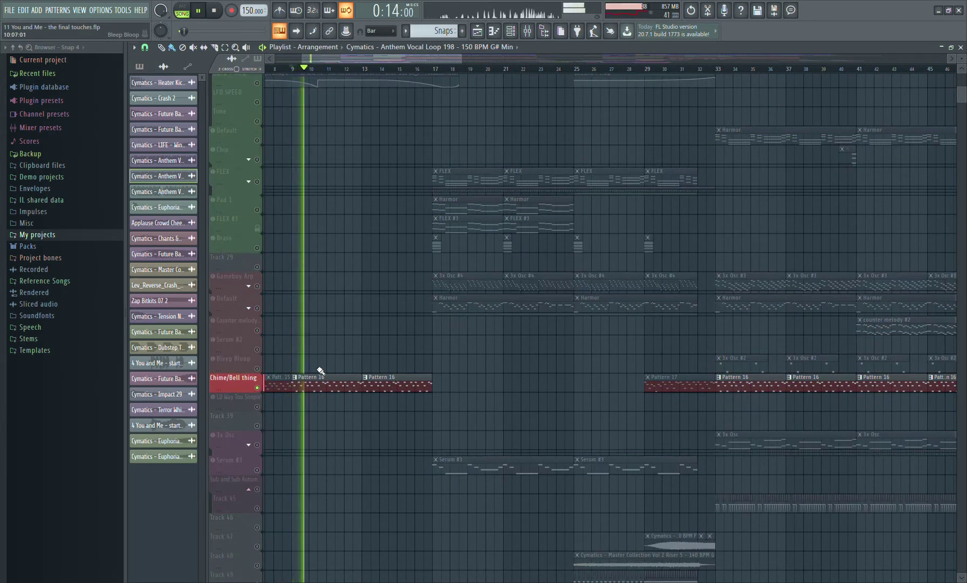
Select Pattern 16, view the Utopia Synth Shot 4 sampler settings from the channel rack, and play the pattern from bar 9
{"action": "left_click", "coordinate": [322, 378]}
{"action": "key", "text": "space"}
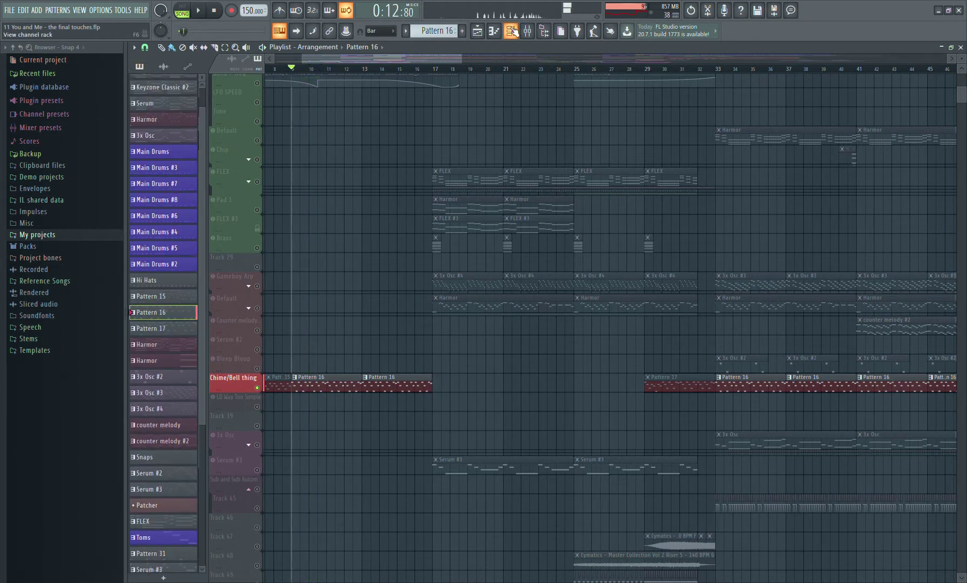
{"action": "left_click", "coordinate": [513, 31]}
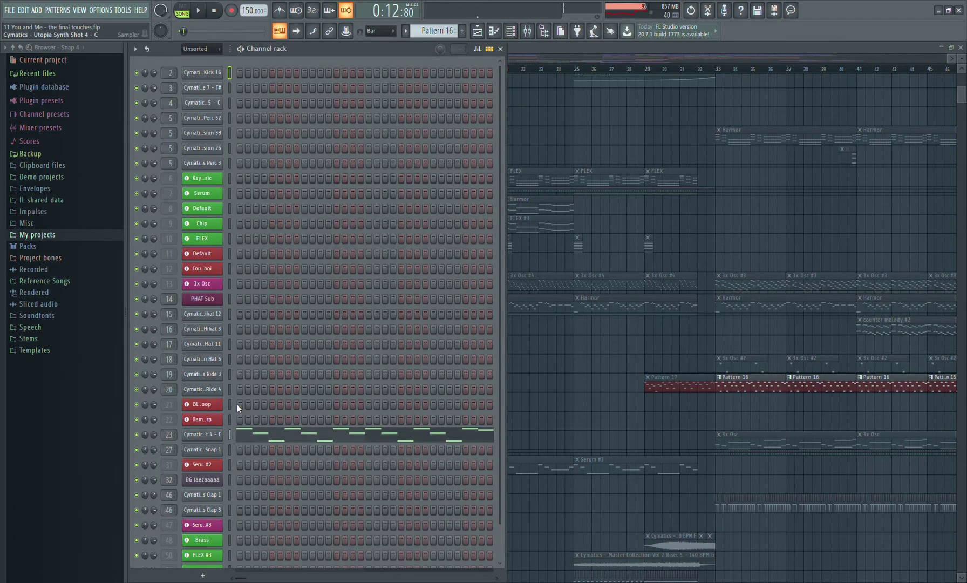
{"action": "left_click", "coordinate": [202, 434]}
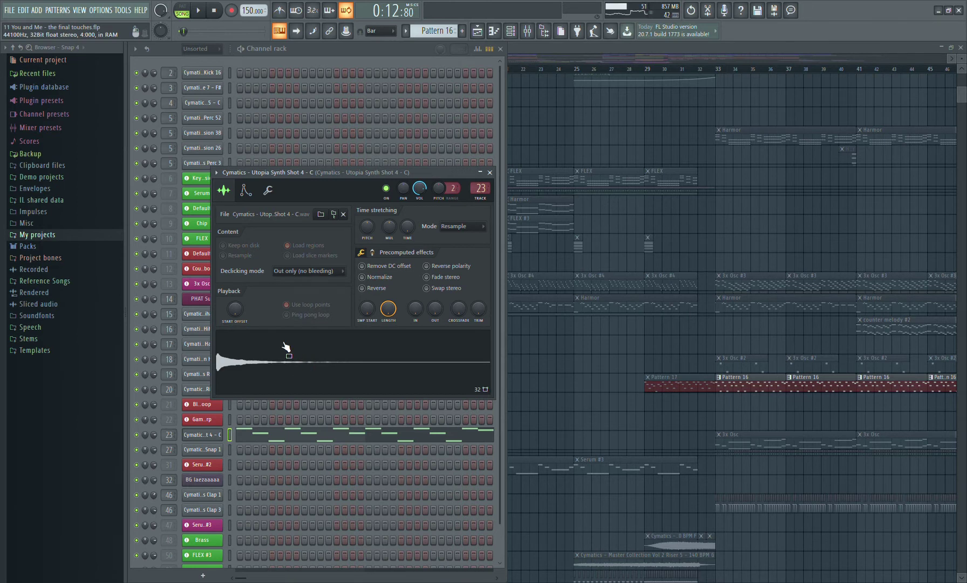
{"action": "key", "text": "space"}
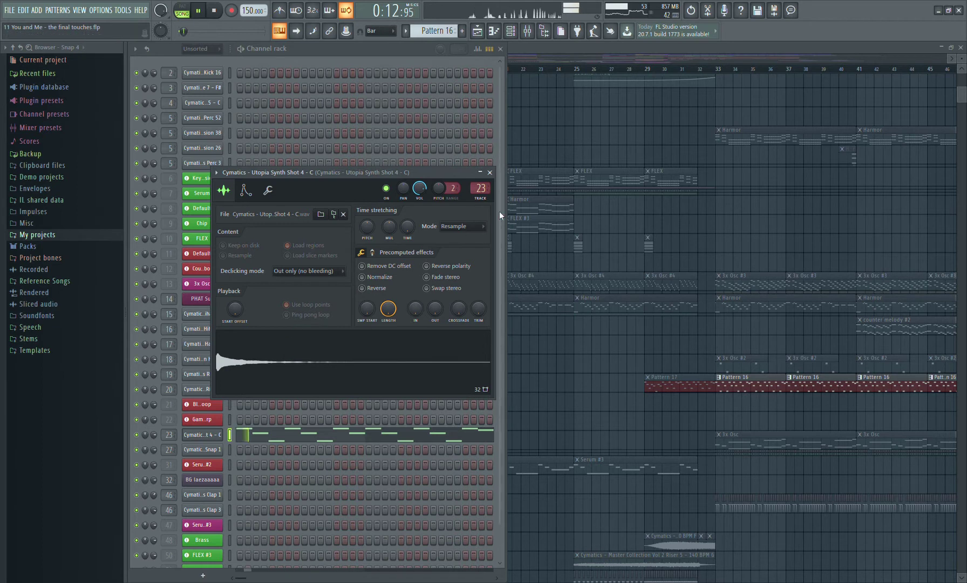
Close the sampler and channel rack, stop playback, and view the Fruity Stereo Enhancer settings on the Utopia Synth Shot
{"action": "left_click", "coordinate": [489, 173]}
{"action": "left_click", "coordinate": [501, 49]}
{"action": "scroll", "coordinate": [444, 491], "scroll_direction": "down", "scroll_amount": 3}
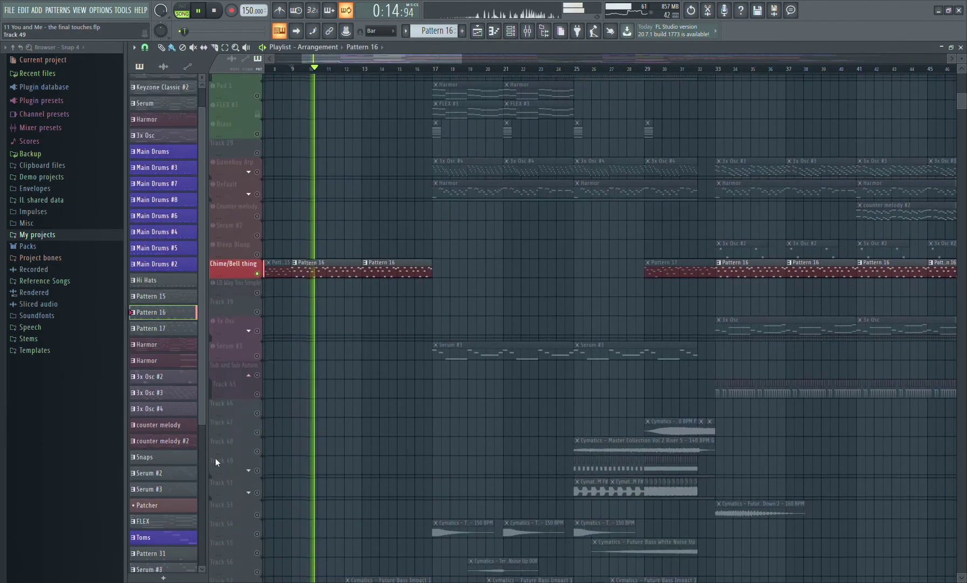
{"action": "key", "text": "space"}
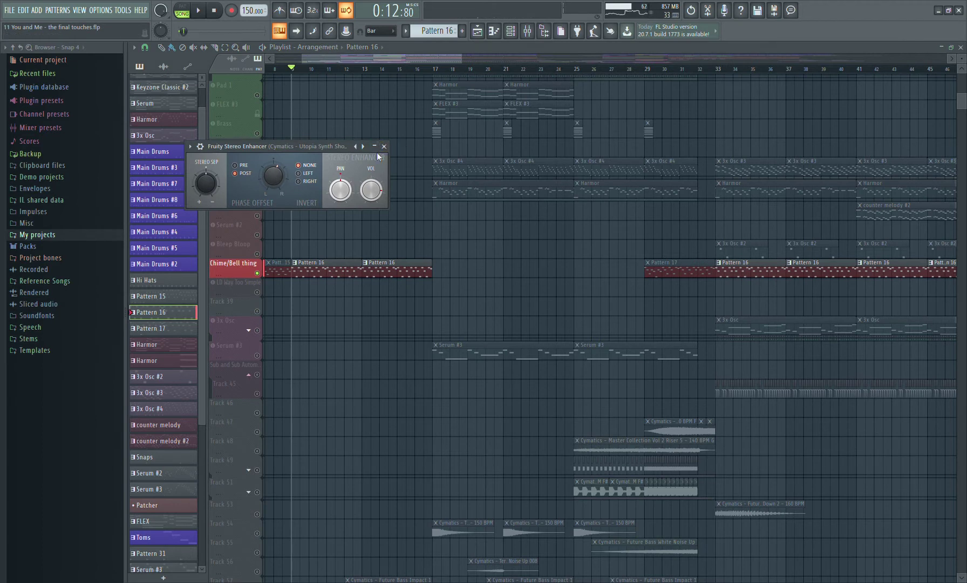
{"action": "left_click", "coordinate": [383, 146]}
Solo the vocal chops on Track 61 with the automation on Tracks 62 and 63, and play them from bar 9
{"action": "scroll", "coordinate": [383, 273], "scroll_direction": "down", "scroll_amount": 5}
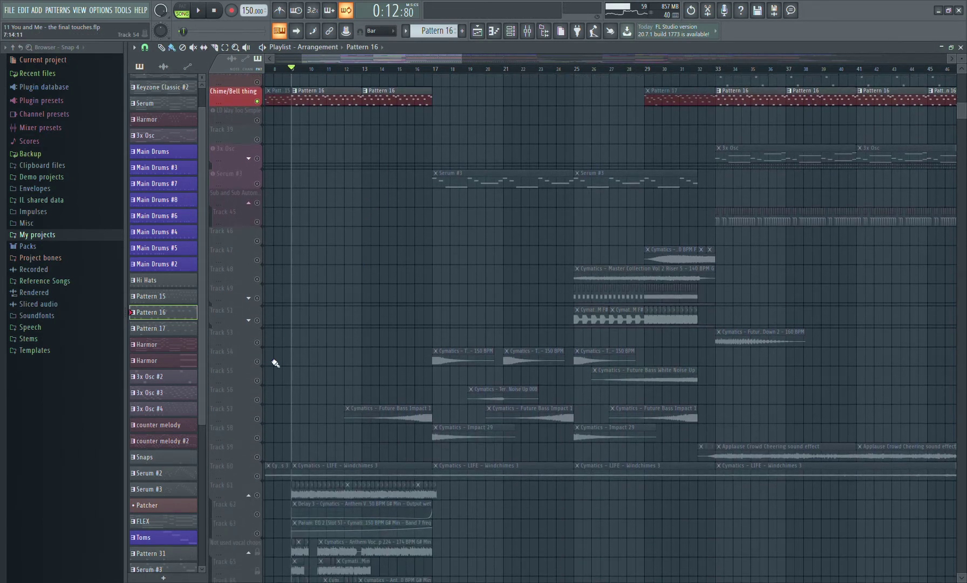
{"action": "scroll", "coordinate": [256, 415], "scroll_direction": "down", "scroll_amount": 3}
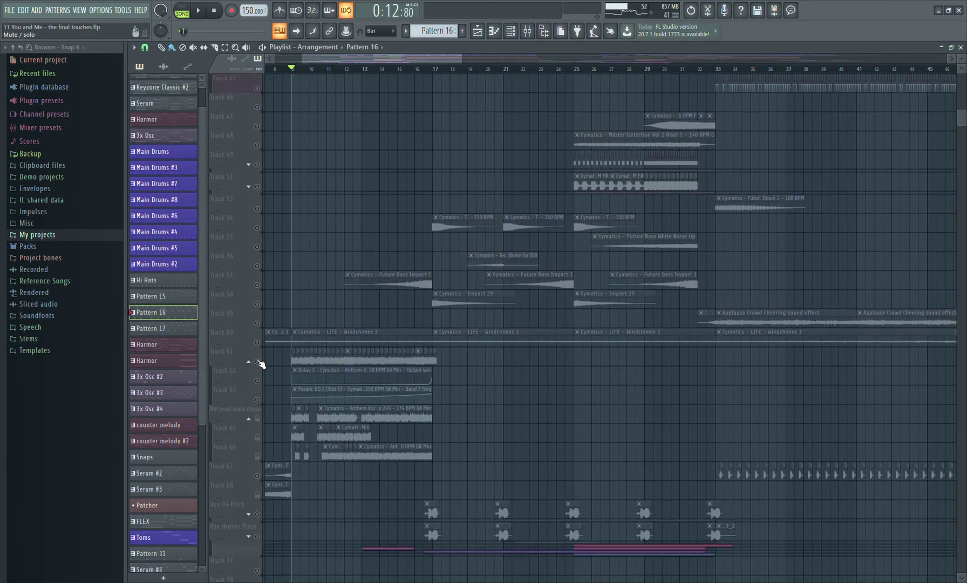
{"action": "left_click", "coordinate": [257, 361]}
{"action": "left_click", "coordinate": [258, 381]}
{"action": "left_click", "coordinate": [257, 400]}
{"action": "key", "text": "space"}
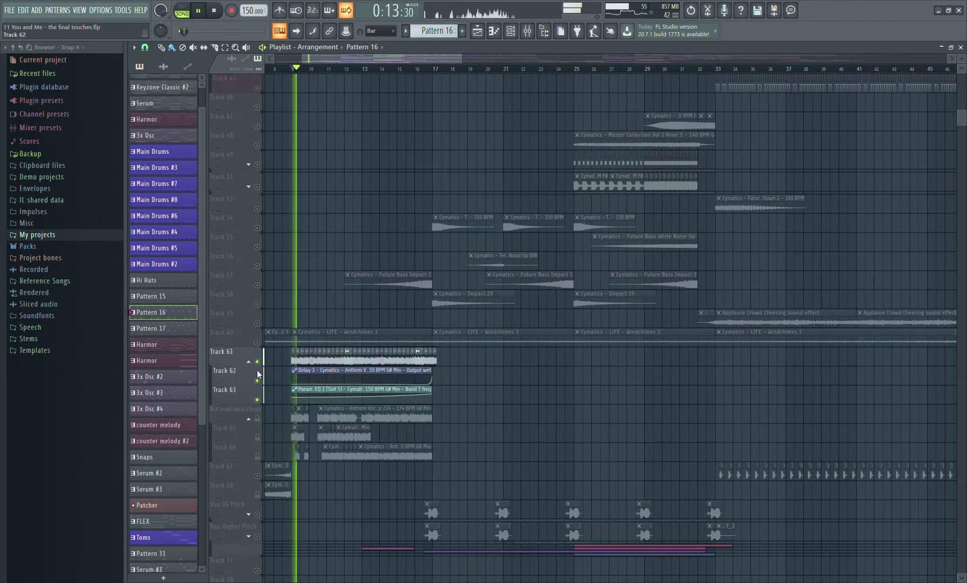
Expand the Vox Higher Pitch group to view its automation tracks and stop playback
{"action": "scroll", "coordinate": [254, 449], "scroll_direction": "down", "scroll_amount": 3}
{"action": "left_click", "coordinate": [250, 403]}
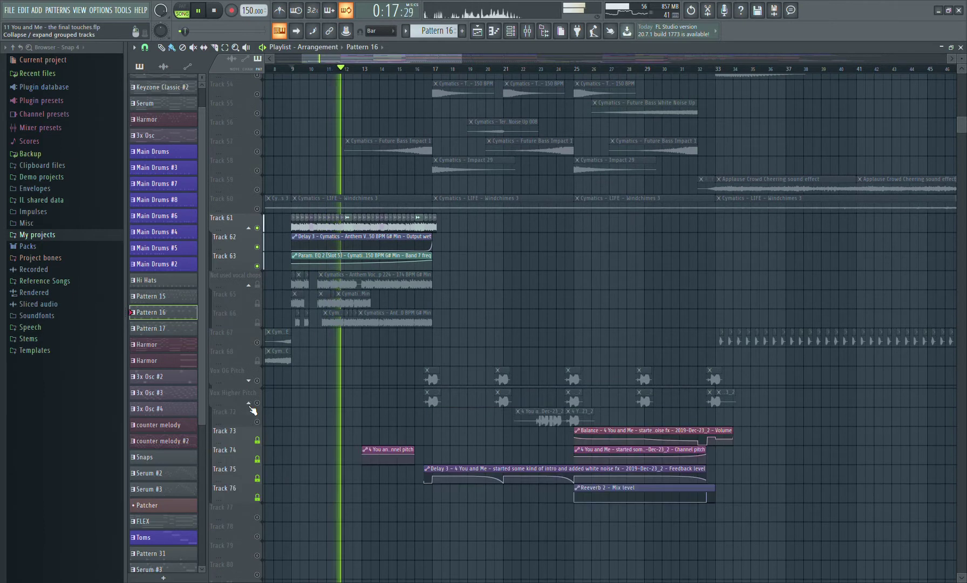
{"action": "left_click", "coordinate": [250, 403]}
{"action": "left_click", "coordinate": [249, 403]}
{"action": "left_click", "coordinate": [250, 403]}
{"action": "left_click", "coordinate": [249, 403]}
{"action": "key", "text": "space"}
{"action": "left_click", "coordinate": [249, 382]}
{"action": "left_click", "coordinate": [249, 381]}
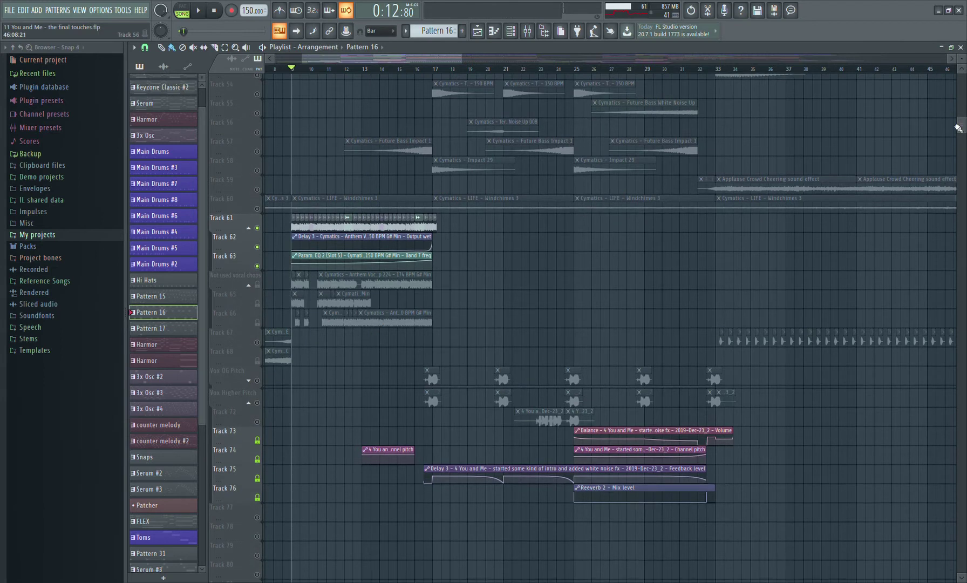
Restore all tracks from solo and play the full arrangement from around bar 15
{"action": "scroll", "coordinate": [432, 308], "scroll_direction": "up", "scroll_amount": 3}
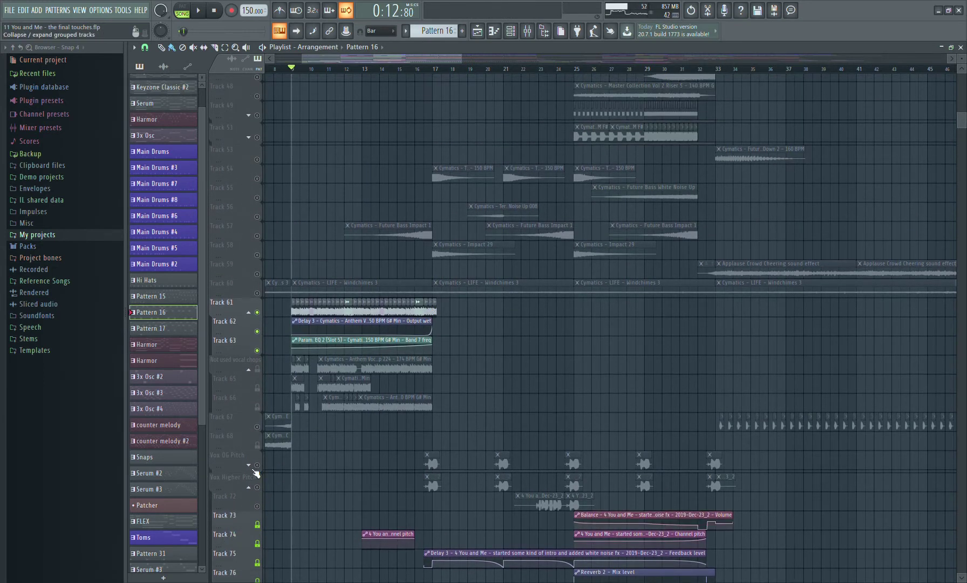
{"action": "scroll", "coordinate": [364, 406], "scroll_direction": "up", "scroll_amount": 7}
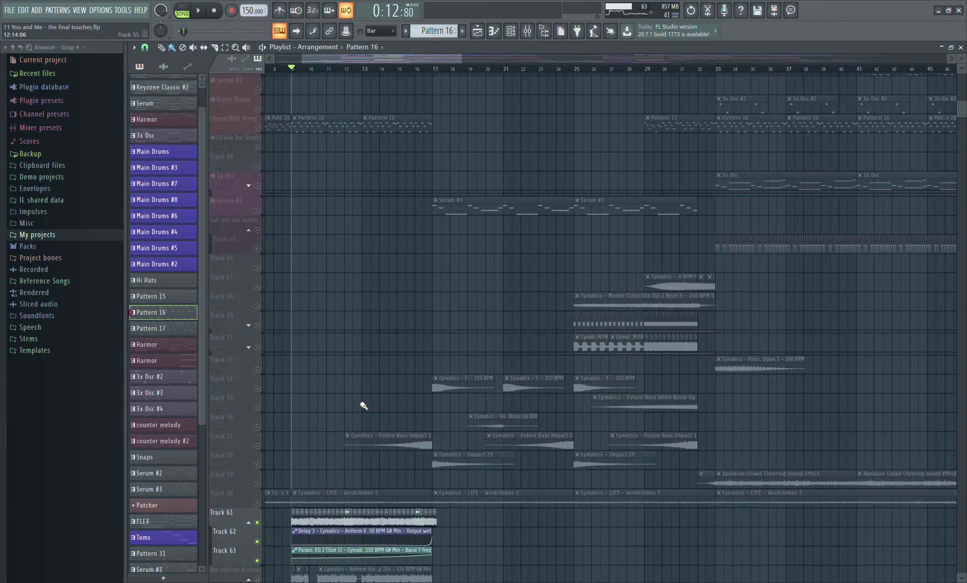
{"action": "scroll", "coordinate": [249, 441], "scroll_direction": "up", "scroll_amount": 15}
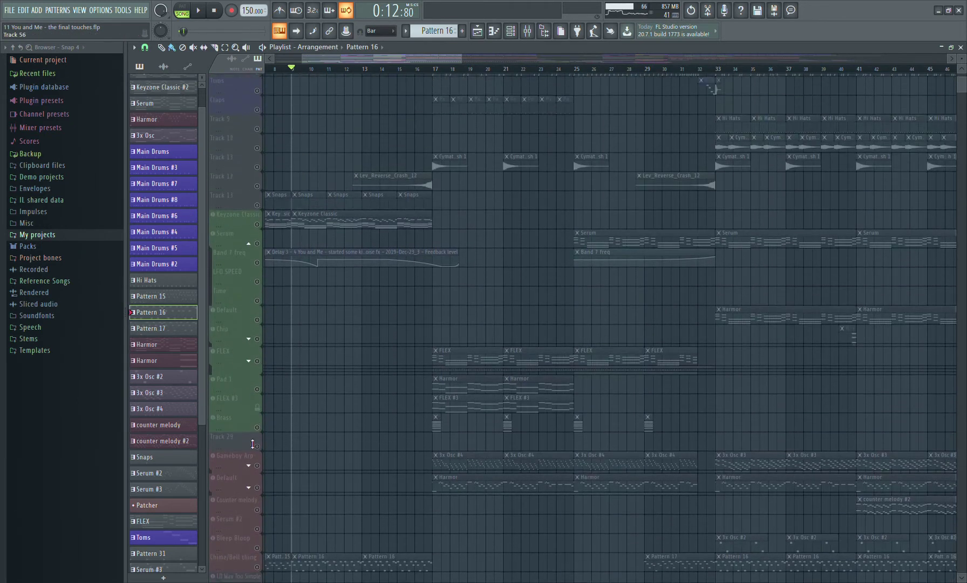
{"action": "scroll", "coordinate": [357, 222], "scroll_direction": "up", "scroll_amount": 2}
{"action": "scroll", "coordinate": [350, 247], "scroll_direction": "down", "scroll_amount": 5}
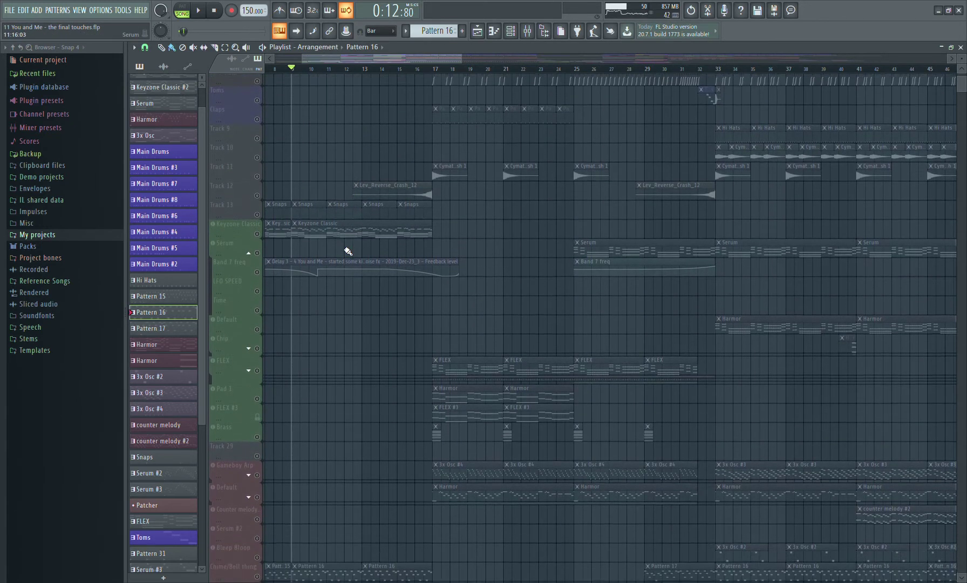
{"action": "left_click", "coordinate": [257, 138]}
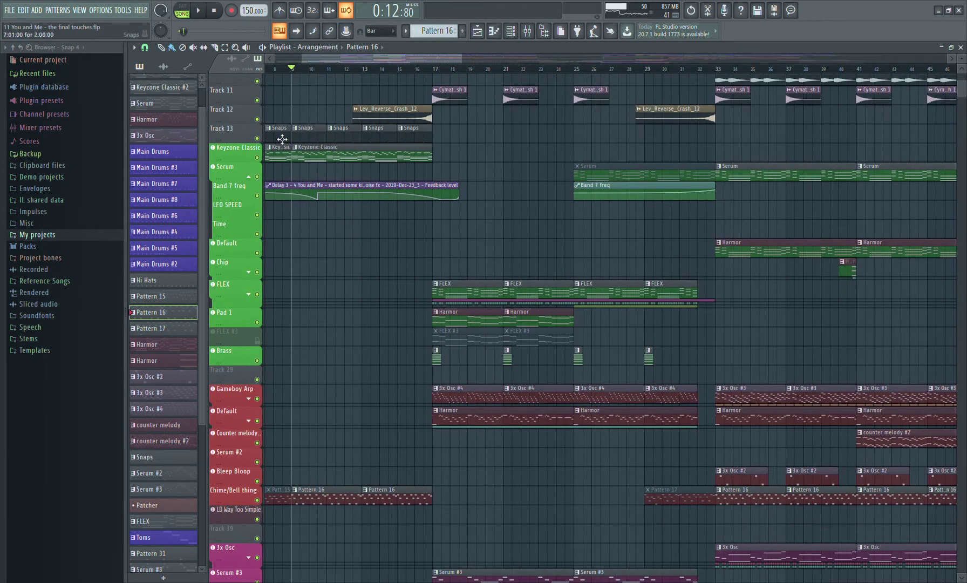
{"action": "left_click", "coordinate": [418, 69]}
{"action": "left_click", "coordinate": [401, 69]}
{"action": "key", "text": "space"}
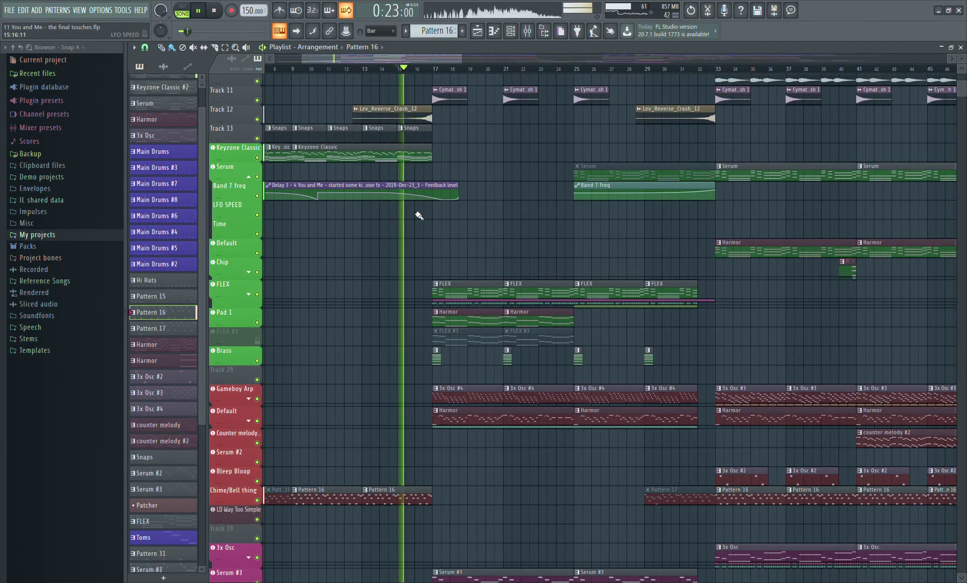
Look over the synth, effects and vocal tracks while the arrangement plays into the section from bar 17, and stop playback
{"action": "scroll", "coordinate": [426, 216], "scroll_direction": "up", "scroll_amount": 1}
{"action": "scroll", "coordinate": [422, 248], "scroll_direction": "down", "scroll_amount": 18}
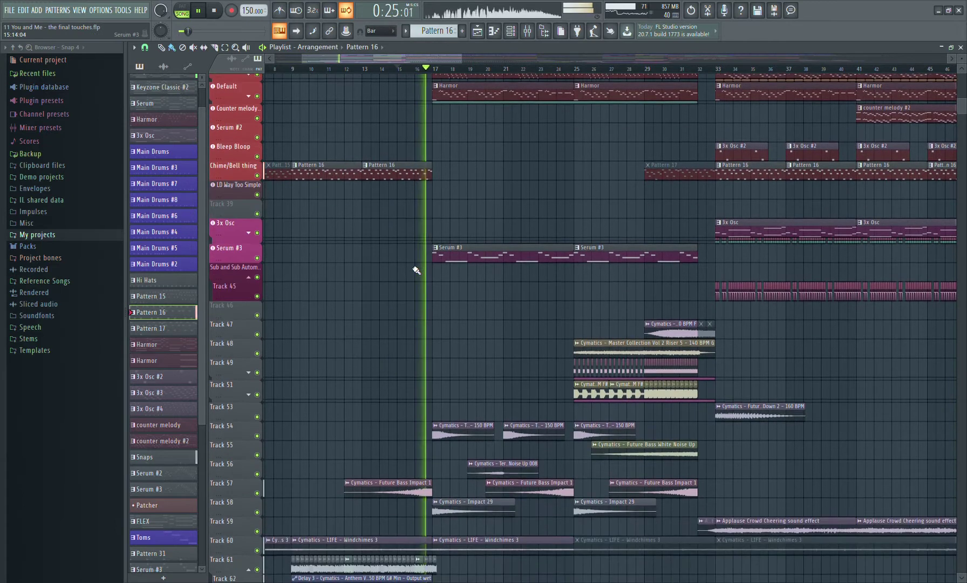
{"action": "scroll", "coordinate": [417, 270], "scroll_direction": "down", "scroll_amount": 9}
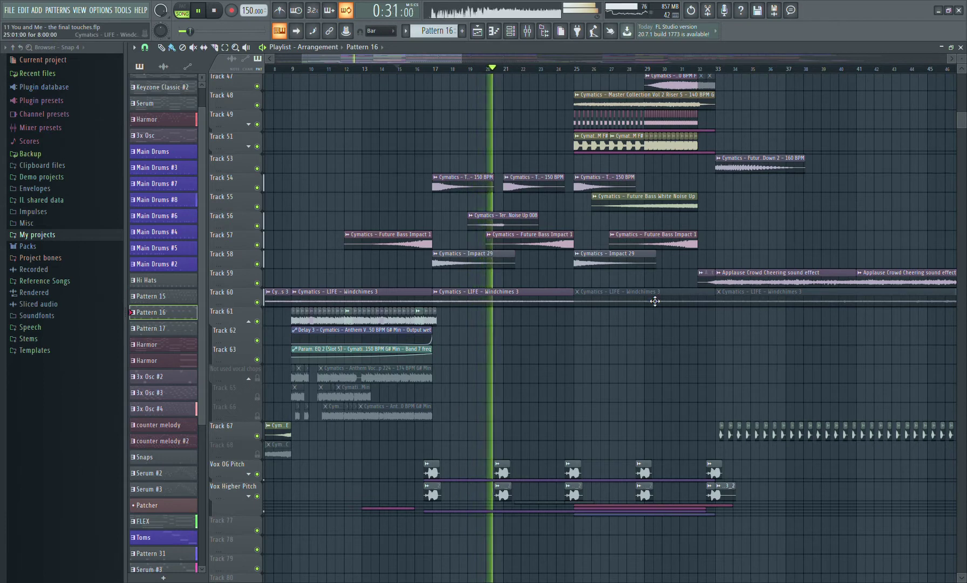
{"action": "scroll", "coordinate": [652, 298], "scroll_direction": "up", "scroll_amount": 5}
{"action": "scroll", "coordinate": [654, 301], "scroll_direction": "up", "scroll_amount": 13}
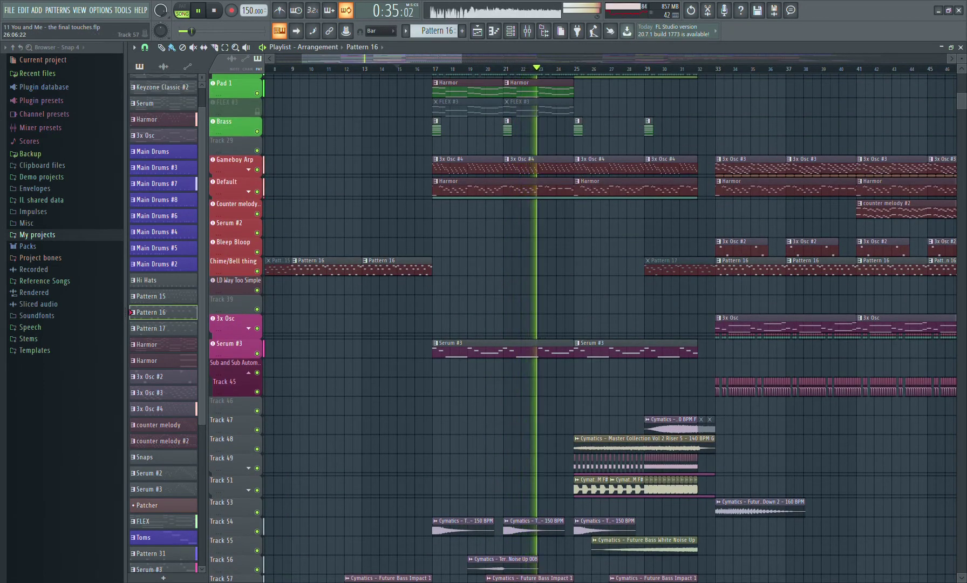
{"action": "scroll", "coordinate": [566, 309], "scroll_direction": "up", "scroll_amount": 8}
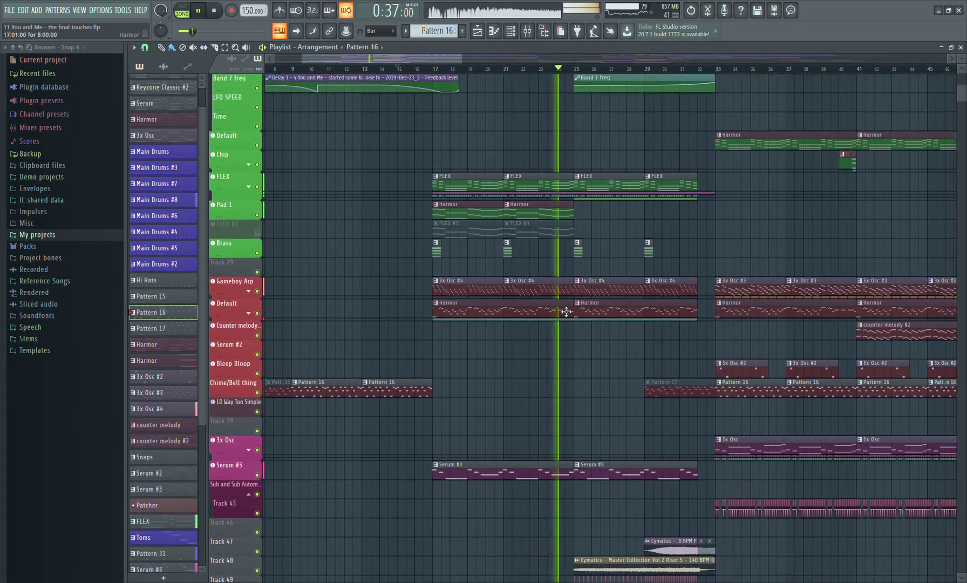
{"action": "key", "text": "space"}
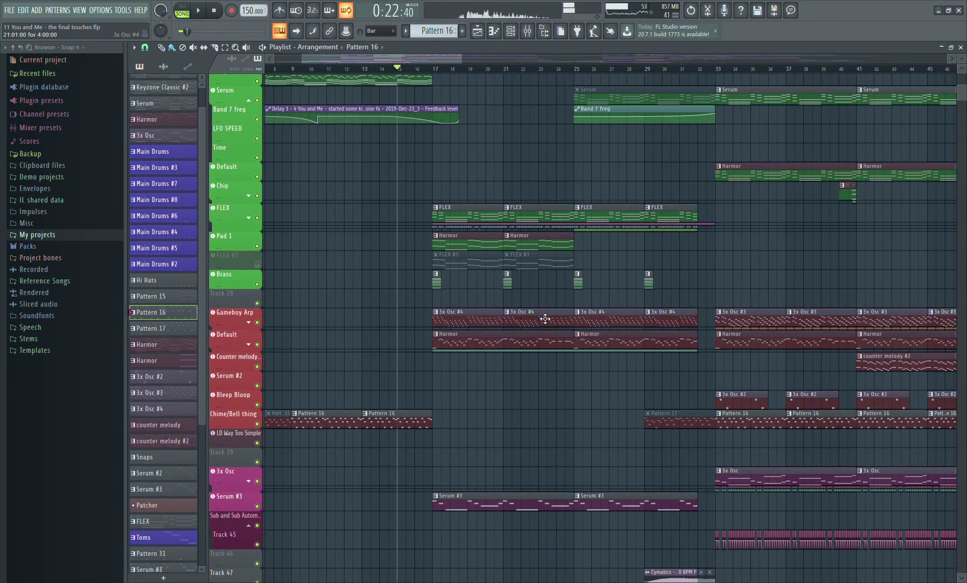
Move the playhead to bar 17, expand the Vox OG Pitch group, and solo and briefly play the Vox OG Pitch track
{"action": "left_click", "coordinate": [219, 8]}
{"action": "left_click", "coordinate": [438, 75]}
{"action": "scroll", "coordinate": [369, 329], "scroll_direction": "down", "scroll_amount": 12}
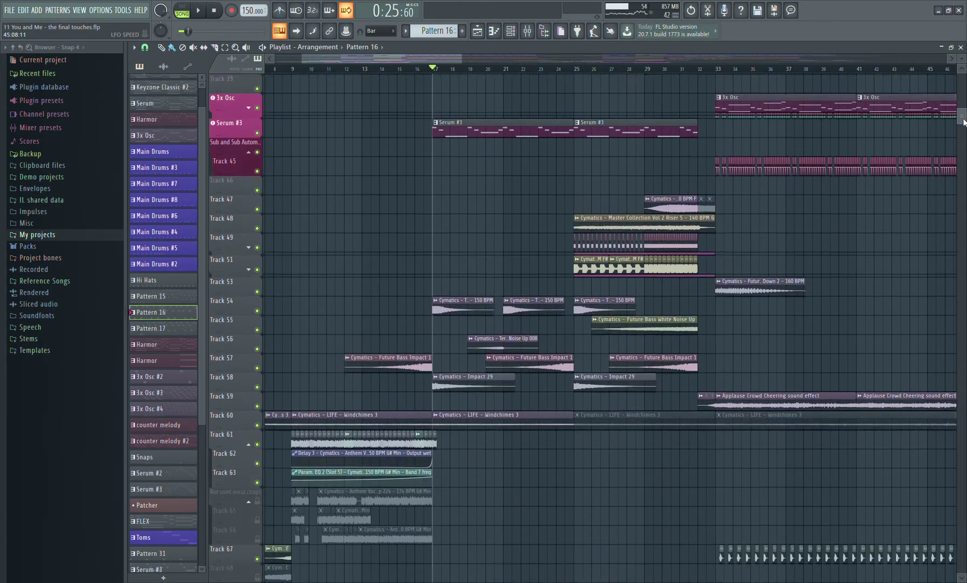
{"action": "left_click", "coordinate": [249, 317]}
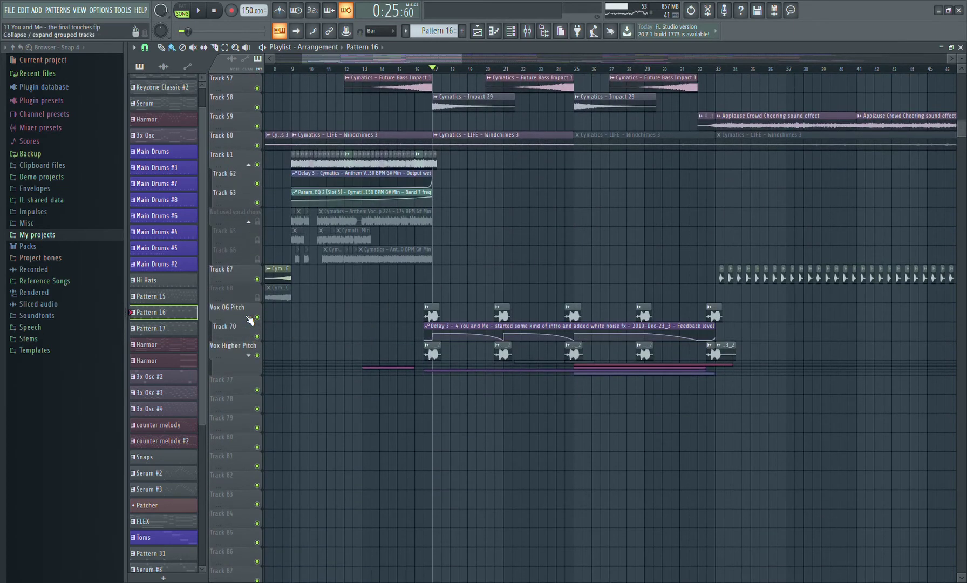
{"action": "left_click", "coordinate": [257, 318], "text": "ctrl"}
{"action": "key", "text": "space"}
{"action": "key", "text": "space"}
Replay the soloed Vox OG Pitch track from midway through bar 16
{"action": "left_click", "coordinate": [426, 71]}
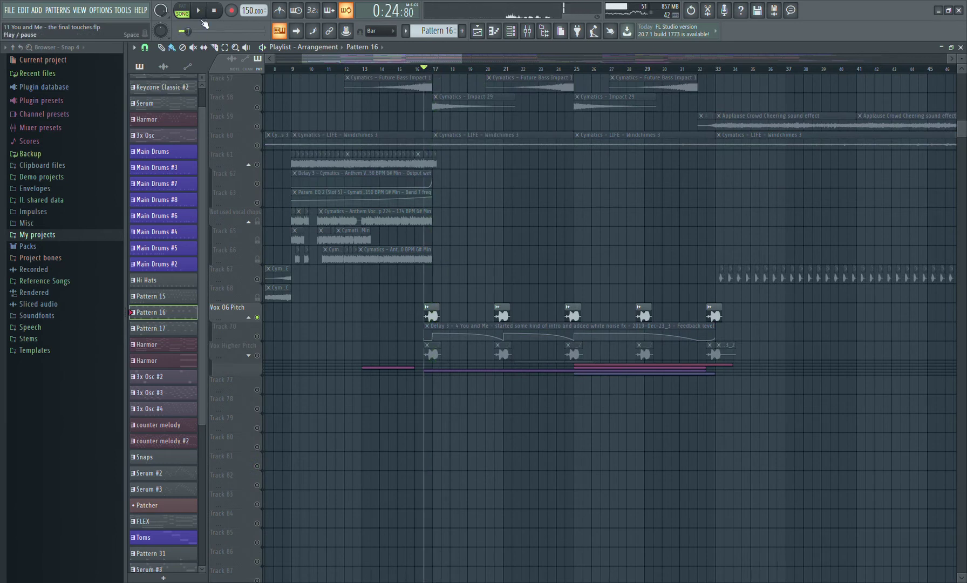
{"action": "key", "text": "Home"}
{"action": "left_click", "coordinate": [425, 72]}
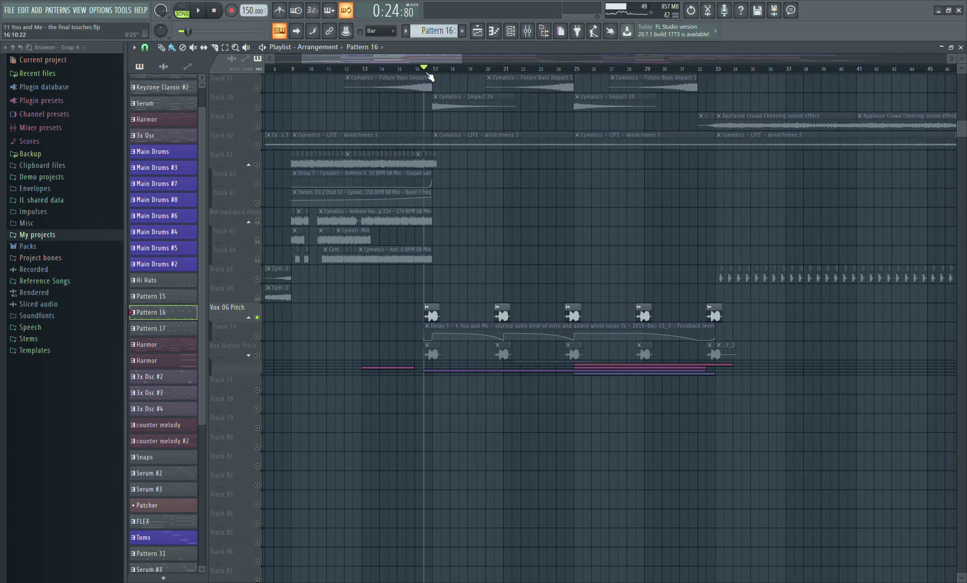
{"action": "key", "text": "space"}
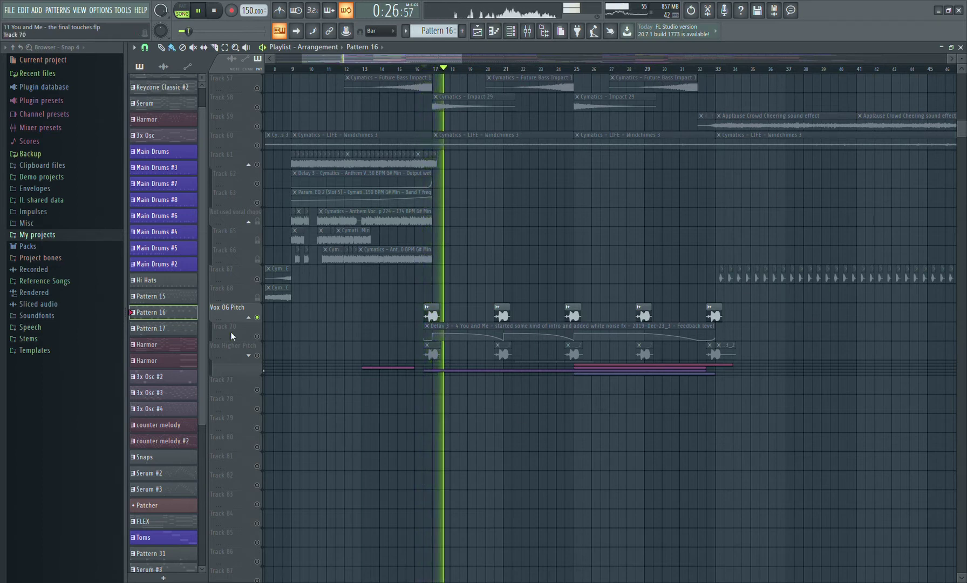
Stop playback and view the Fruity Delay 3 settings on the original-pitch vocal
{"action": "key", "text": "space"}
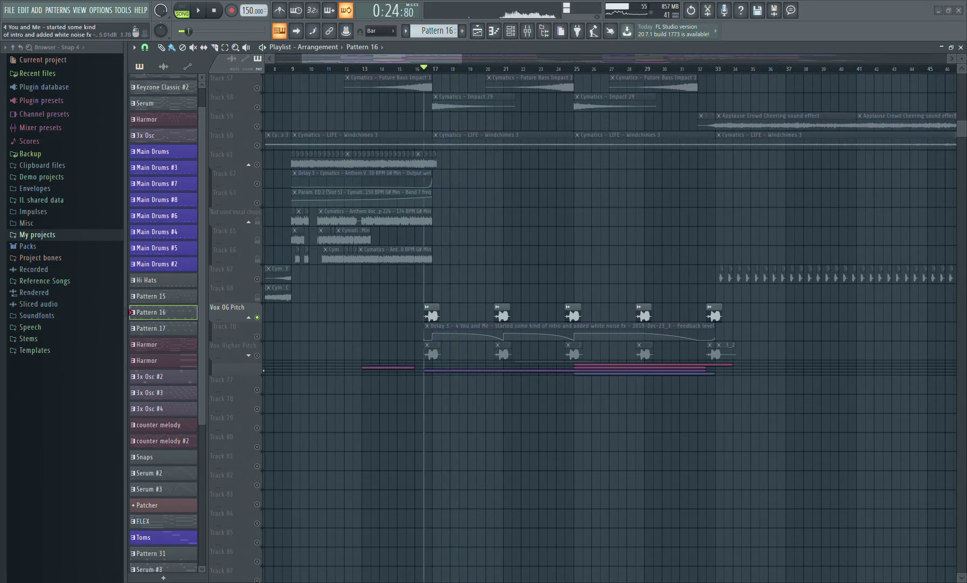
{"action": "left_click_drag", "start_coordinate": [281, 133], "coordinate": [364, 184]}
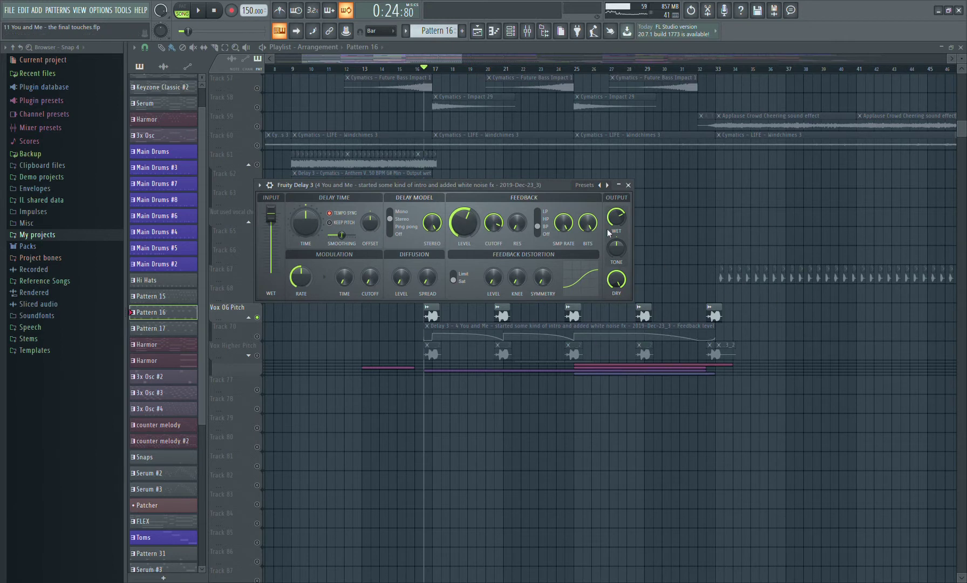
{"action": "left_click", "coordinate": [629, 185]}
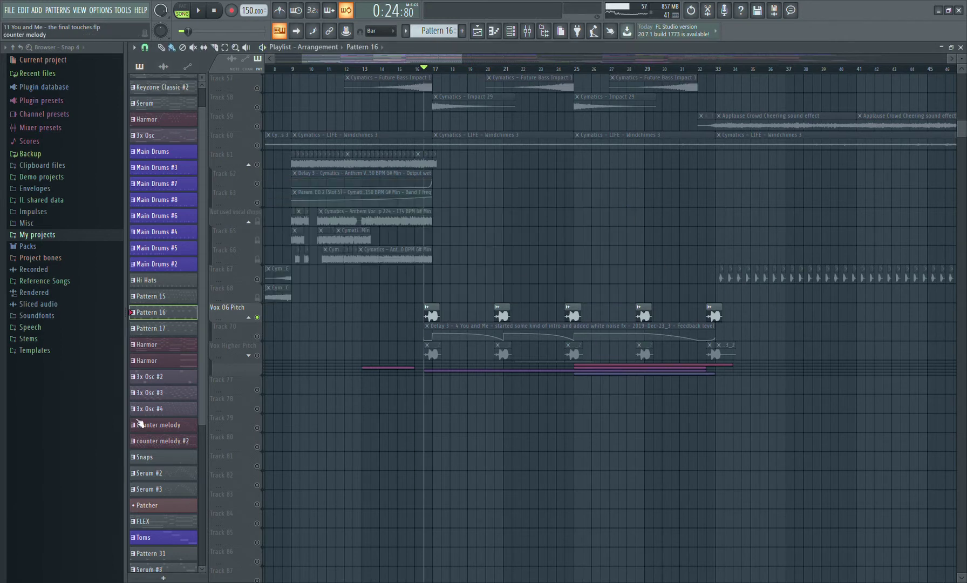
Enable the Vox Higher Pitch track alongside Vox OG Pitch and view the automation tracks in its group
{"action": "left_click", "coordinate": [257, 355]}
{"action": "left_click", "coordinate": [248, 356]}
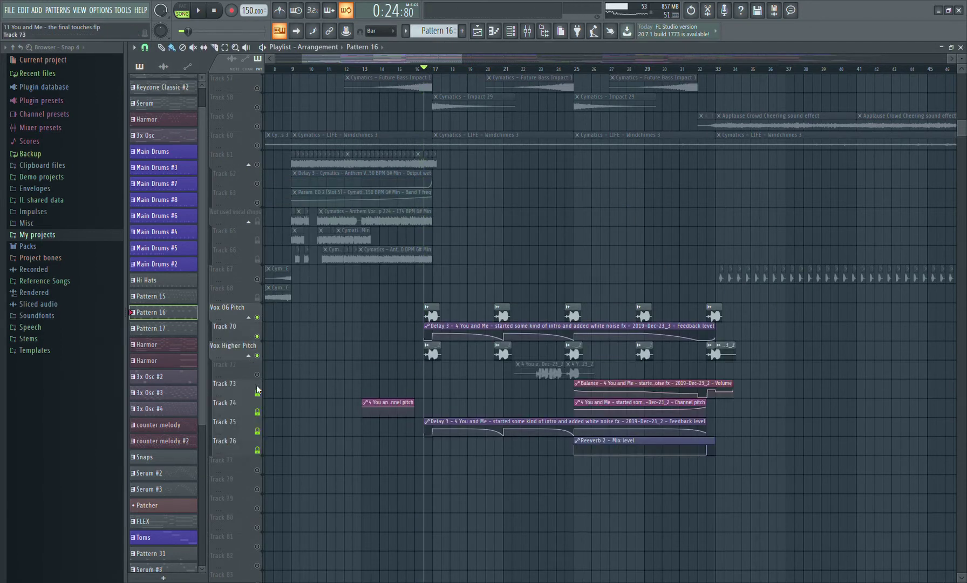
{"action": "left_click", "coordinate": [248, 356]}
View the sampler settings of the first Vox Higher Pitch clip and play both vocal tracks together
{"action": "double_click", "coordinate": [435, 357]}
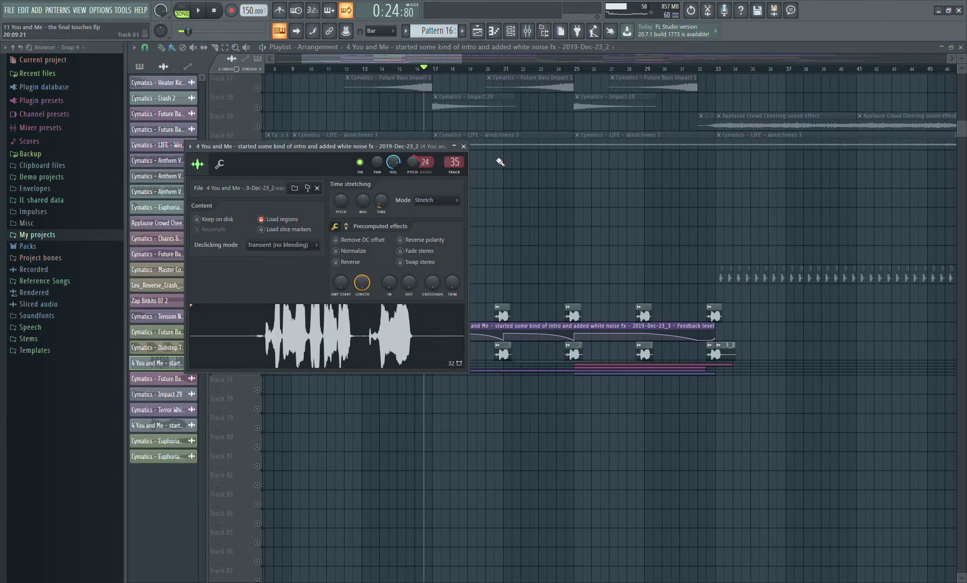
{"action": "left_click", "coordinate": [463, 147]}
{"action": "key", "text": "space"}
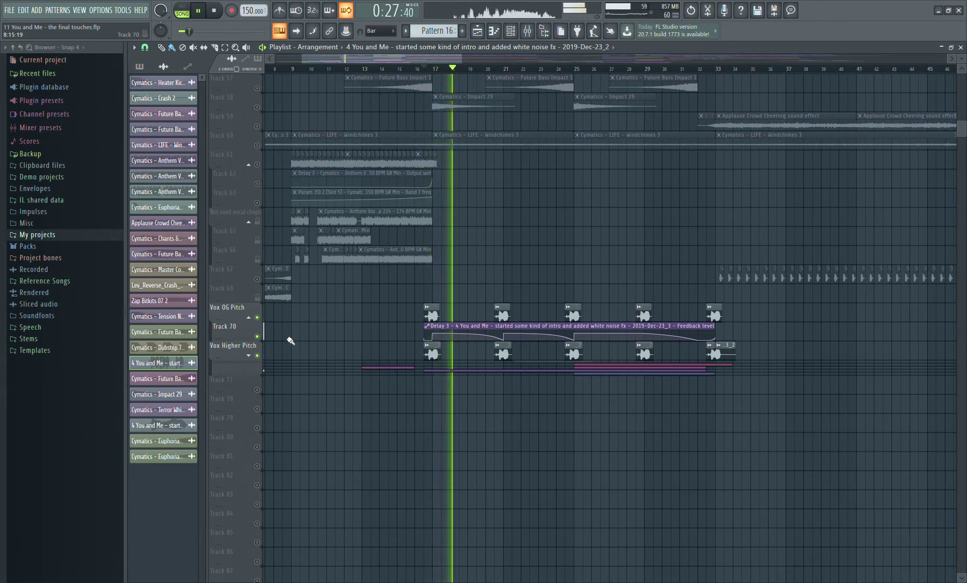
{"action": "key", "text": "space"}
Restore all tracks from solo and expand the Vox Higher Pitch group to examine its volume, pitch, delay and reverb automation
{"action": "right_click", "coordinate": [257, 279]}
{"action": "right_click", "coordinate": [257, 279]}
{"action": "scroll", "coordinate": [341, 311], "scroll_direction": "up", "scroll_amount": 4}
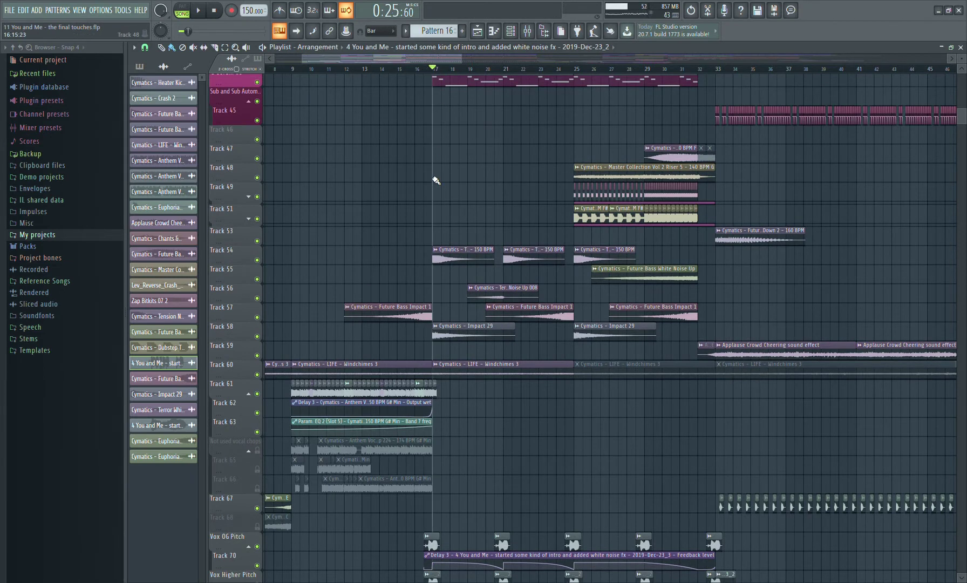
{"action": "scroll", "coordinate": [510, 425], "scroll_direction": "down", "scroll_amount": 4}
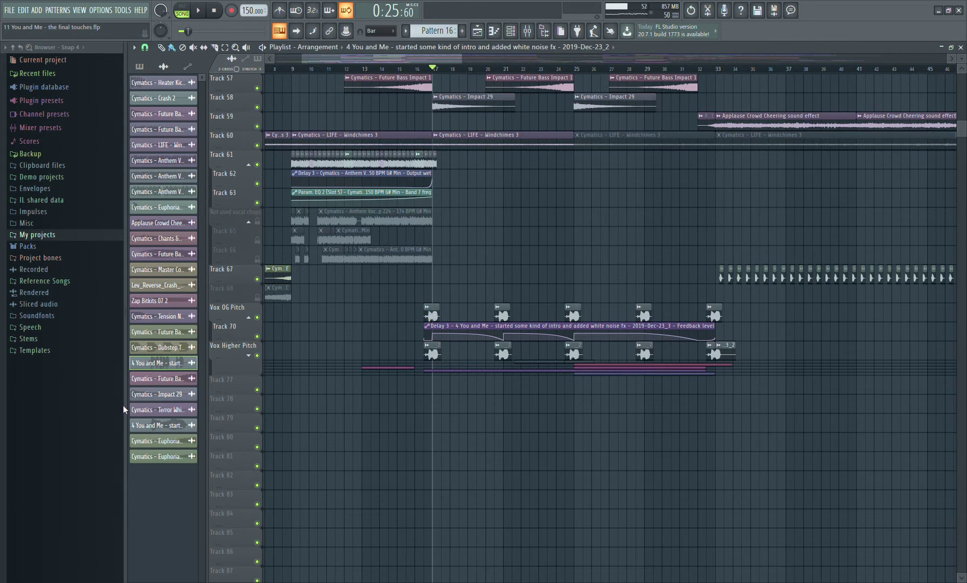
{"action": "left_click", "coordinate": [249, 356]}
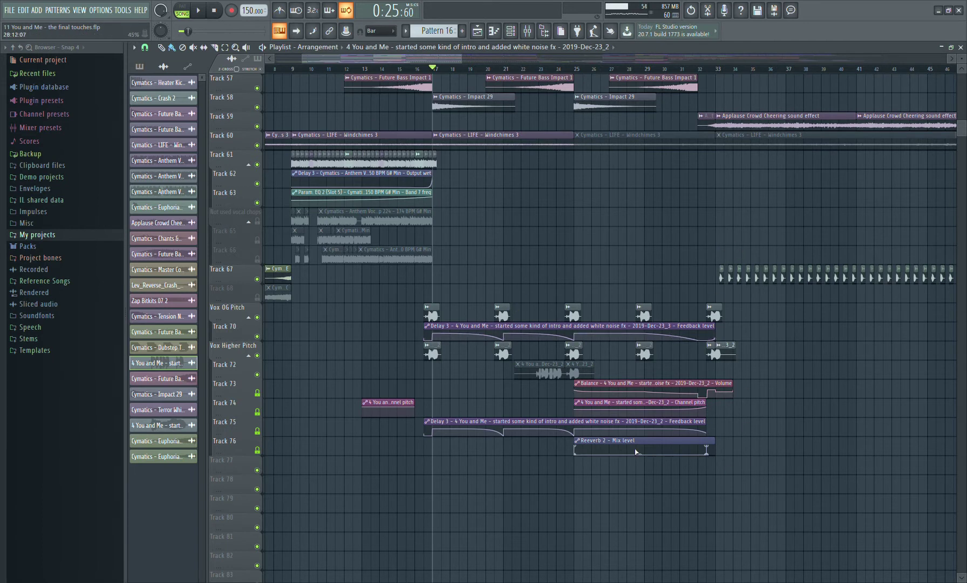
Solo the effect tracks 54, 55, 57 and 58 together and play them from bar 17
{"action": "scroll", "coordinate": [459, 304], "scroll_direction": "up", "scroll_amount": 4}
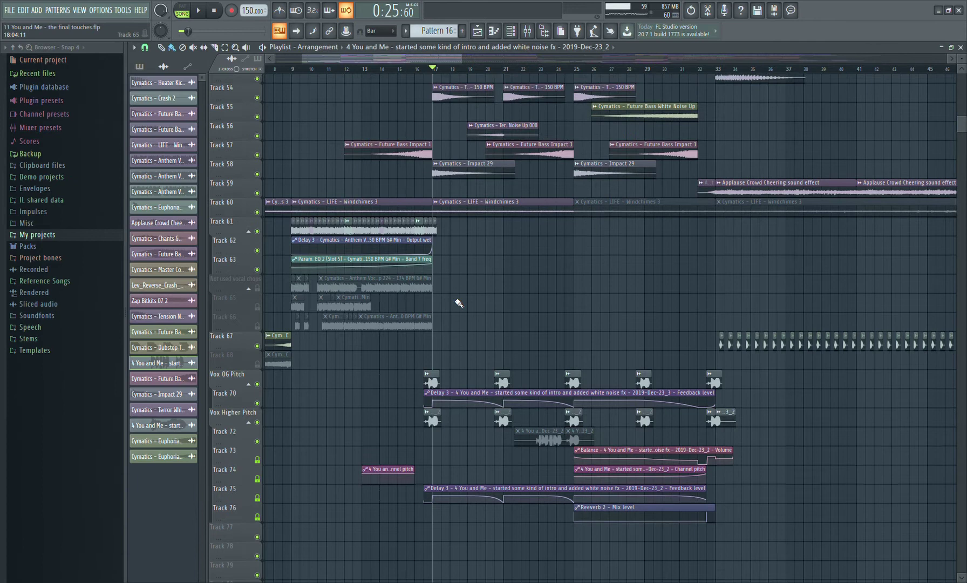
{"action": "scroll", "coordinate": [459, 303], "scroll_direction": "up", "scroll_amount": 5}
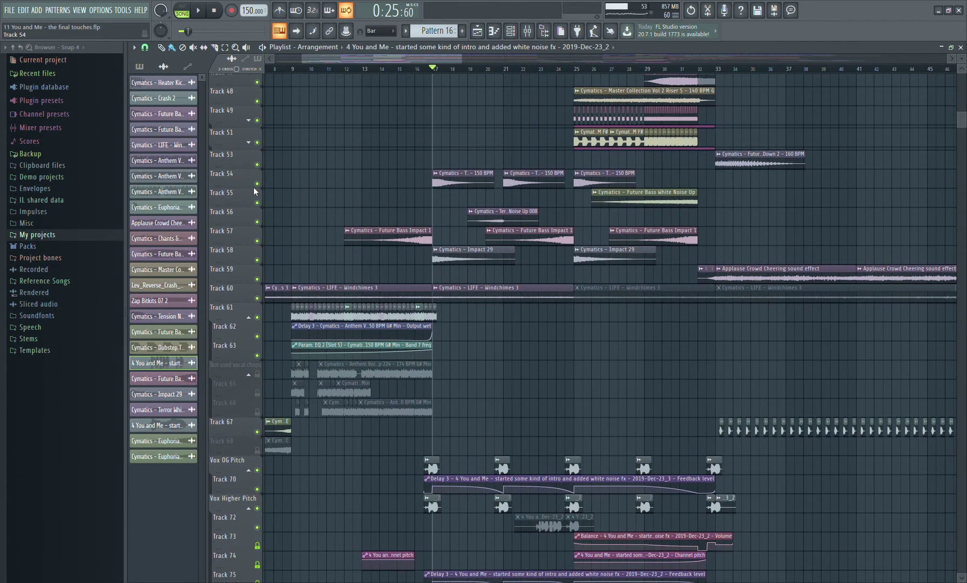
{"action": "right_click", "coordinate": [257, 183]}
{"action": "left_click", "coordinate": [257, 202]}
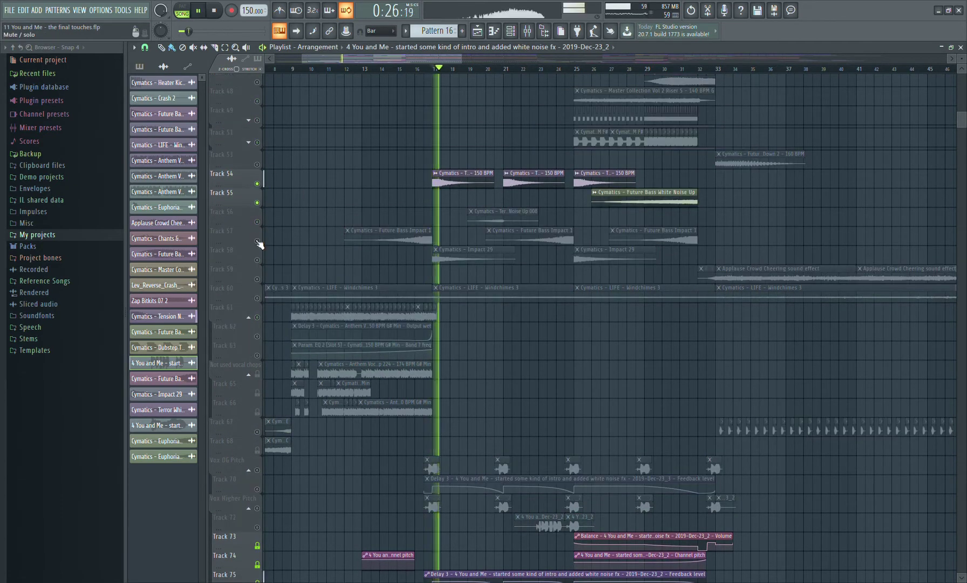
{"action": "left_click", "coordinate": [257, 241]}
{"action": "left_click", "coordinate": [258, 261]}
{"action": "key", "text": "space"}
{"action": "scroll", "coordinate": [380, 251], "scroll_direction": "up", "scroll_amount": 12}
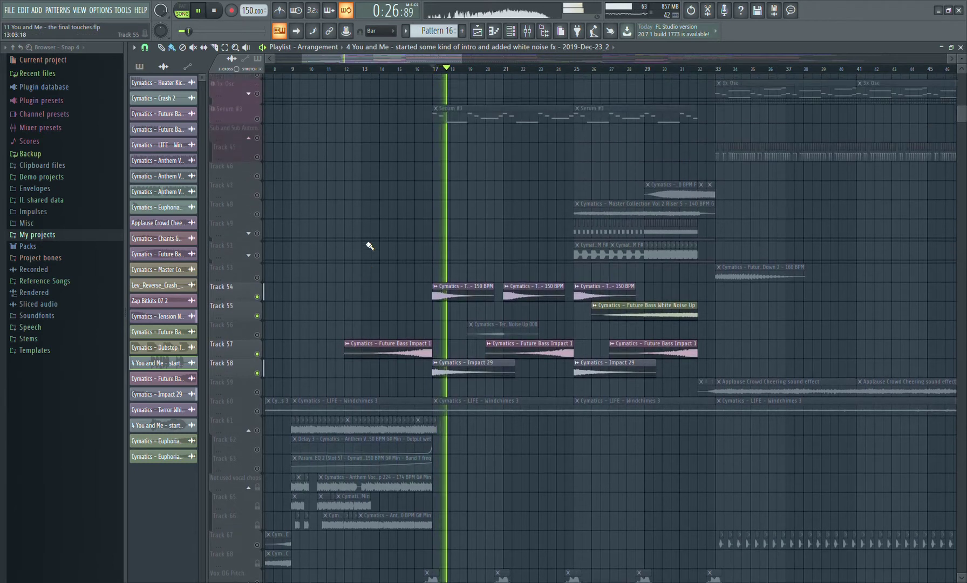
Enable the Serum #3 track alongside the soloed effect tracks and play them together
{"action": "left_click", "coordinate": [258, 216]}
{"action": "key", "text": "space"}
{"action": "key", "text": "space"}
{"action": "scroll", "coordinate": [292, 255], "scroll_direction": "up", "scroll_amount": 2}
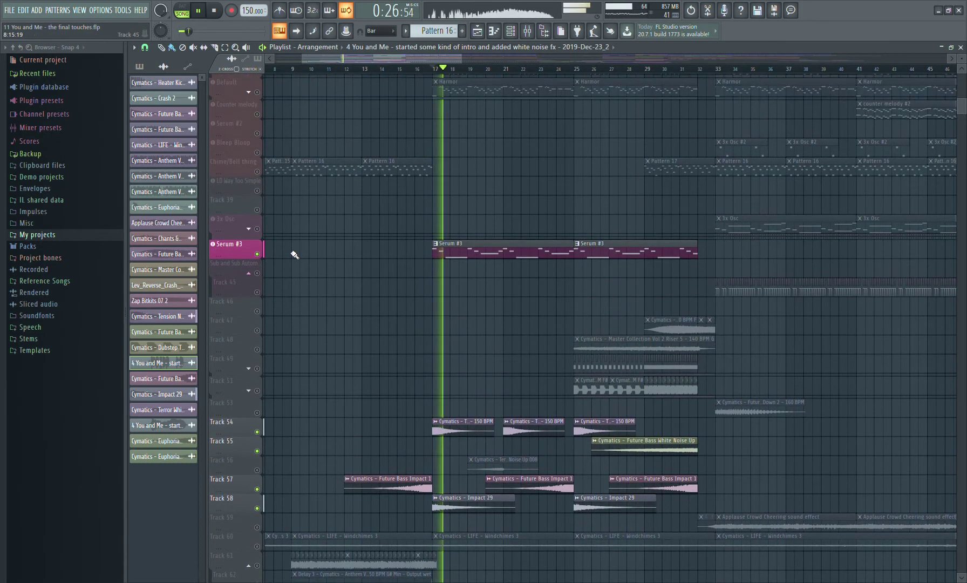
{"action": "scroll", "coordinate": [302, 261], "scroll_direction": "up", "scroll_amount": 2}
{"action": "key", "text": "space"}
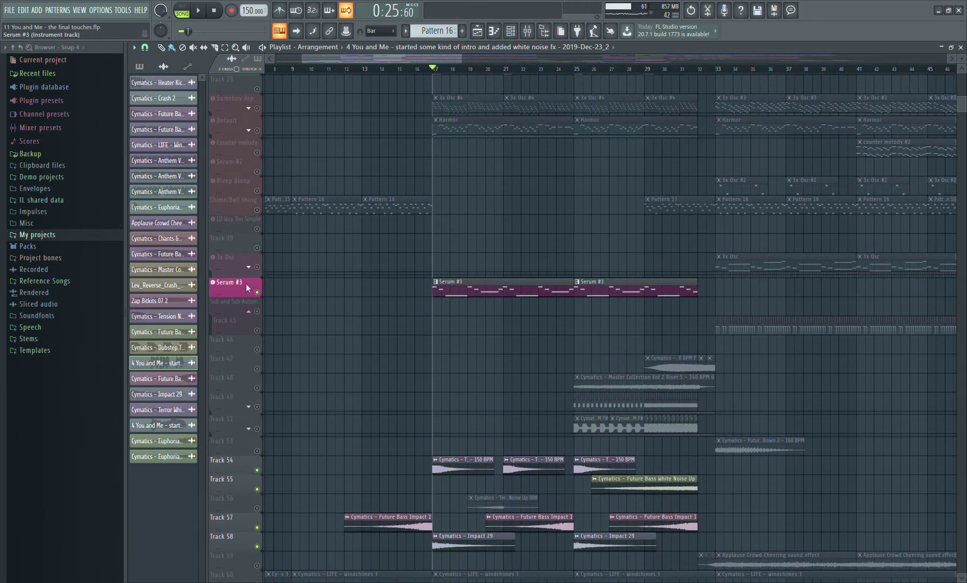
View the Serum #3 synth settings while the enabled tracks play, and close its window
{"action": "left_click", "coordinate": [251, 283]}
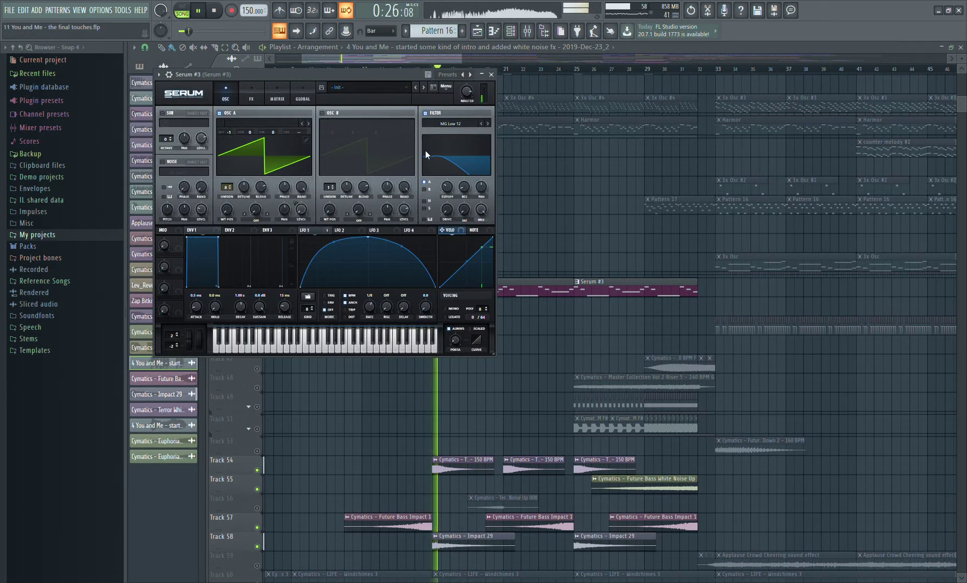
{"action": "key", "text": "space"}
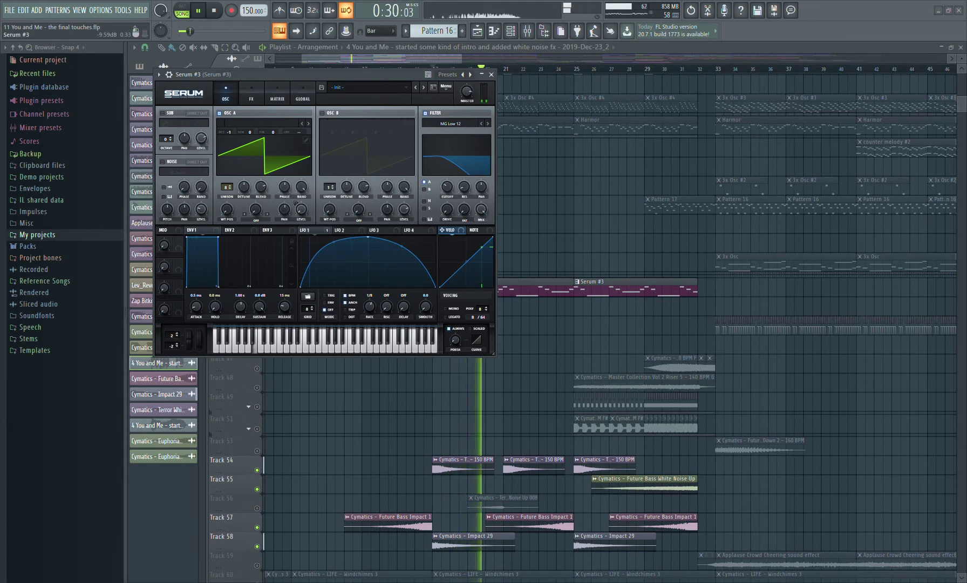
{"action": "left_click", "coordinate": [482, 75]}
Expand the FLEX group, enable it with its Cutoff, Band 7 freq and Wet level automation plus Pad 1, and play the mix
{"action": "scroll", "coordinate": [257, 238], "scroll_direction": "up", "scroll_amount": 4}
{"action": "scroll", "coordinate": [244, 235], "scroll_direction": "up", "scroll_amount": 4}
{"action": "key", "text": "space"}
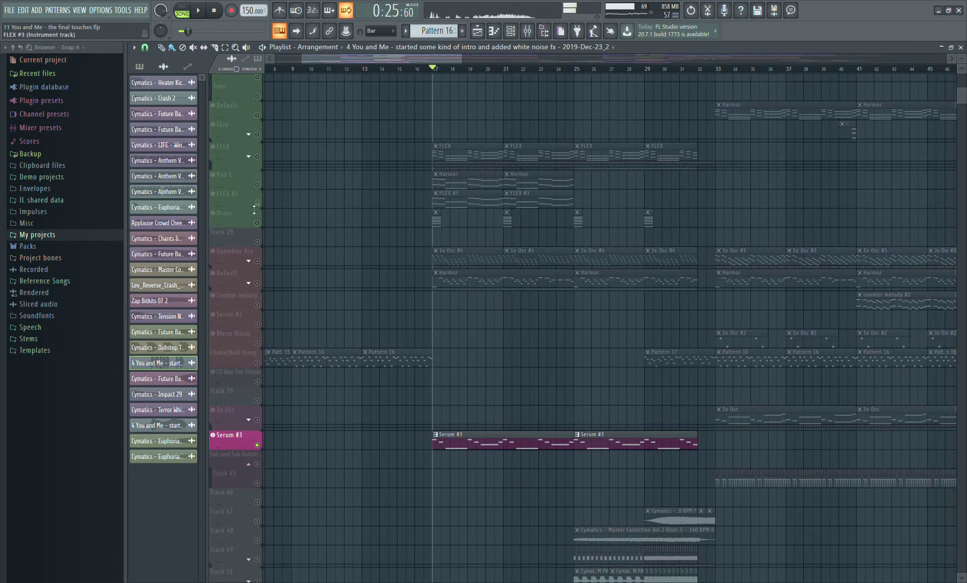
{"action": "left_click", "coordinate": [249, 156]}
{"action": "left_click_drag", "start_coordinate": [258, 184], "coordinate": [260, 217]}
{"action": "key", "text": "space"}
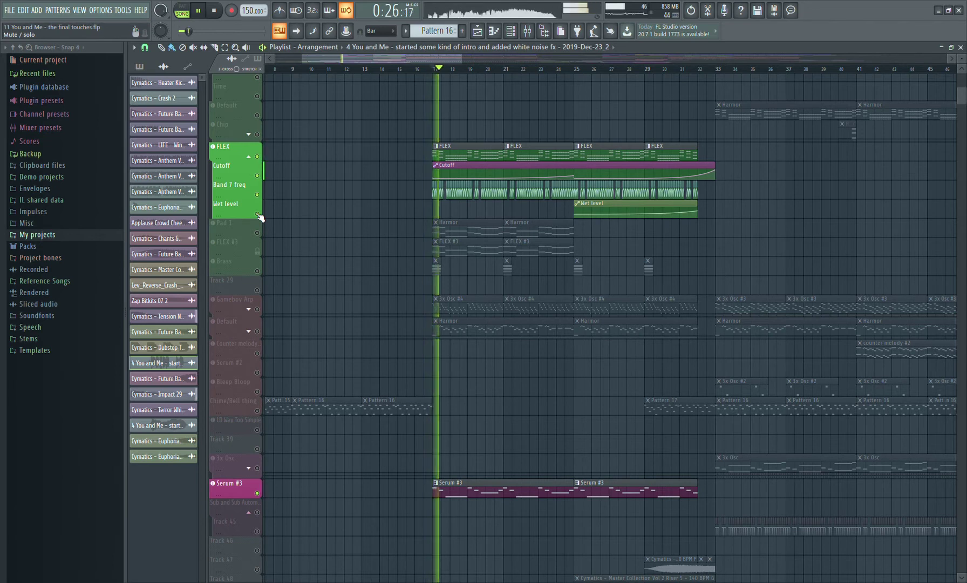
{"action": "left_click", "coordinate": [261, 236]}
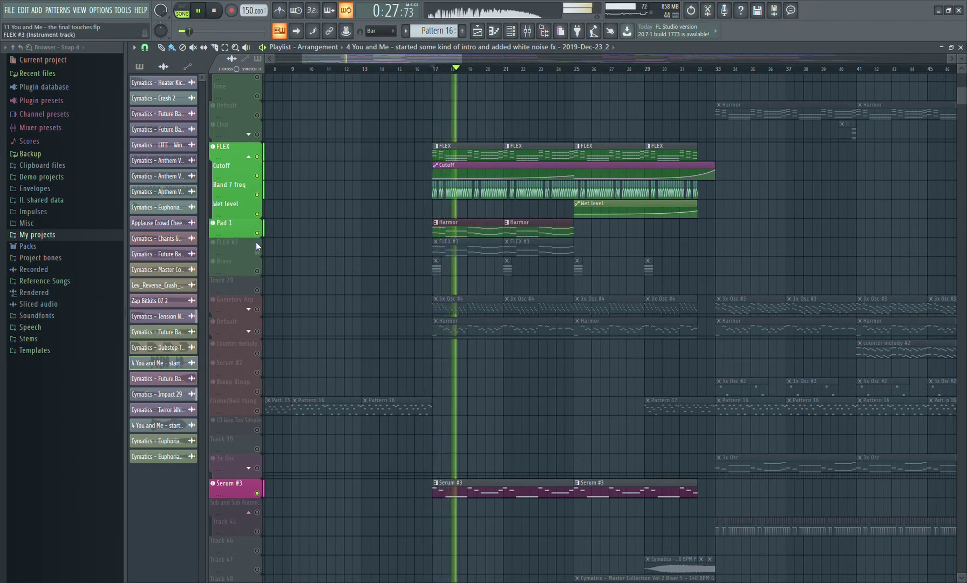
Solo the FLEX track with its three automation tracks and view the FLEX instrument's Supersaw Stack preset settings
{"action": "key", "text": "space"}
{"action": "right_click", "coordinate": [258, 233]}
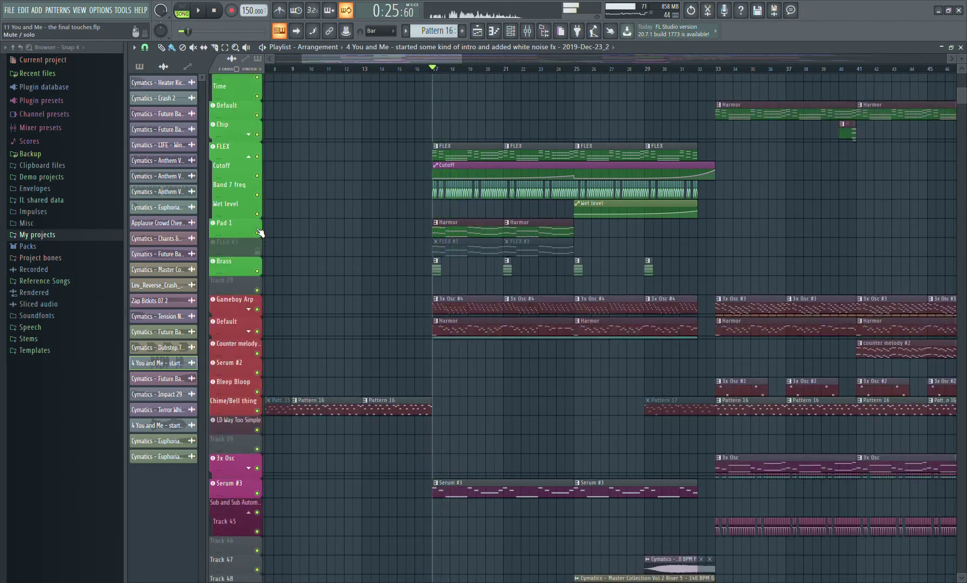
{"action": "right_click", "coordinate": [257, 157]}
{"action": "left_click_drag", "start_coordinate": [258, 175], "coordinate": [258, 214]}
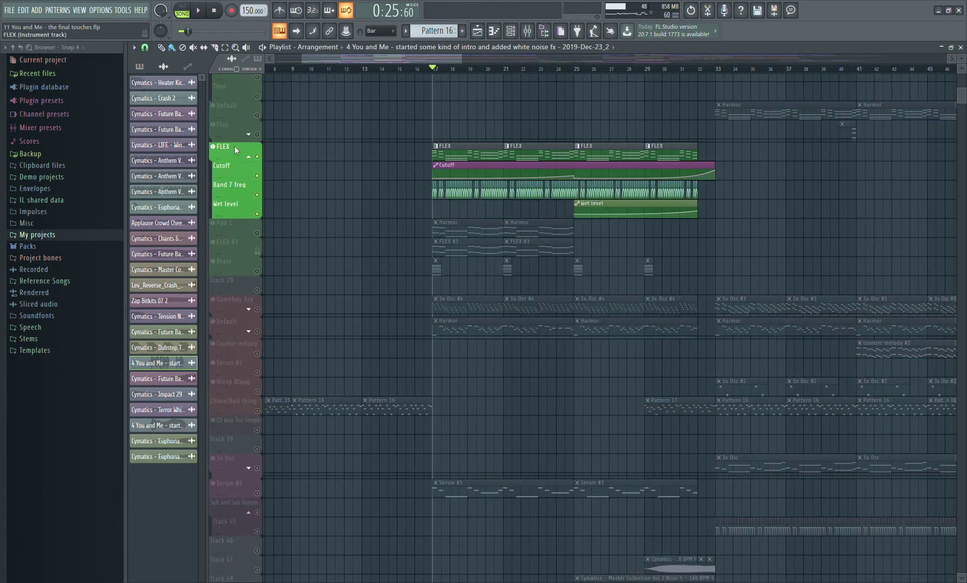
{"action": "left_click", "coordinate": [233, 145]}
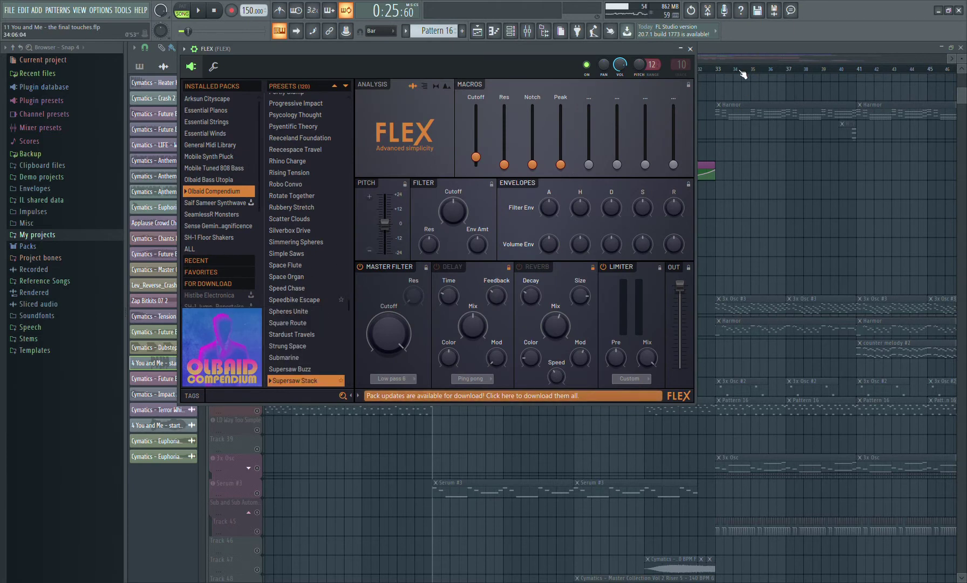
{"action": "left_click", "coordinate": [690, 49]}
Play the soloed FLEX part while viewing its Fruity Parametric EQ 2, and close the equalizer
{"action": "key", "text": "space"}
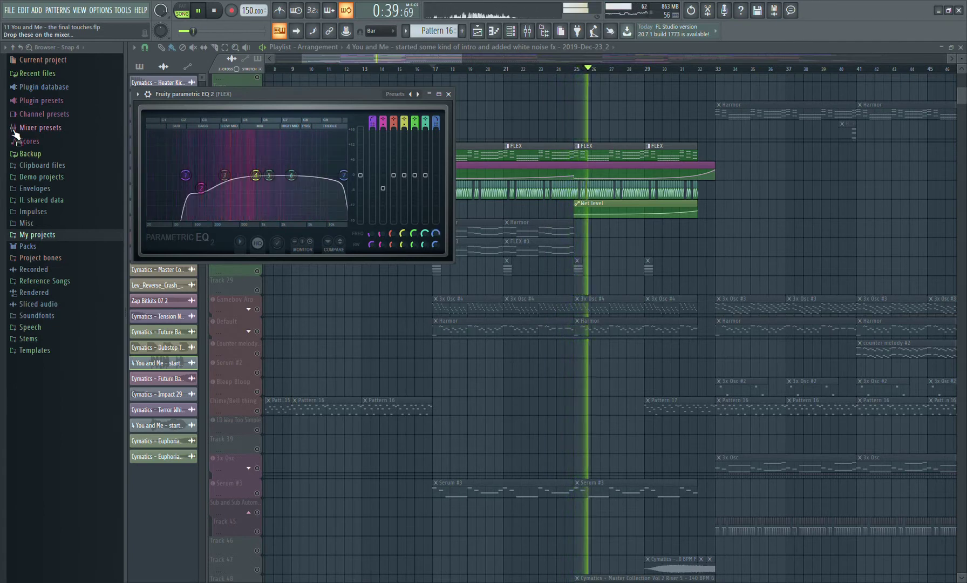
{"action": "left_click", "coordinate": [448, 94]}
{"action": "key", "text": "space"}
Reopen the FLEX instrument and play the part from bar 17 to observe its Cutoff macro
{"action": "left_click", "coordinate": [237, 148]}
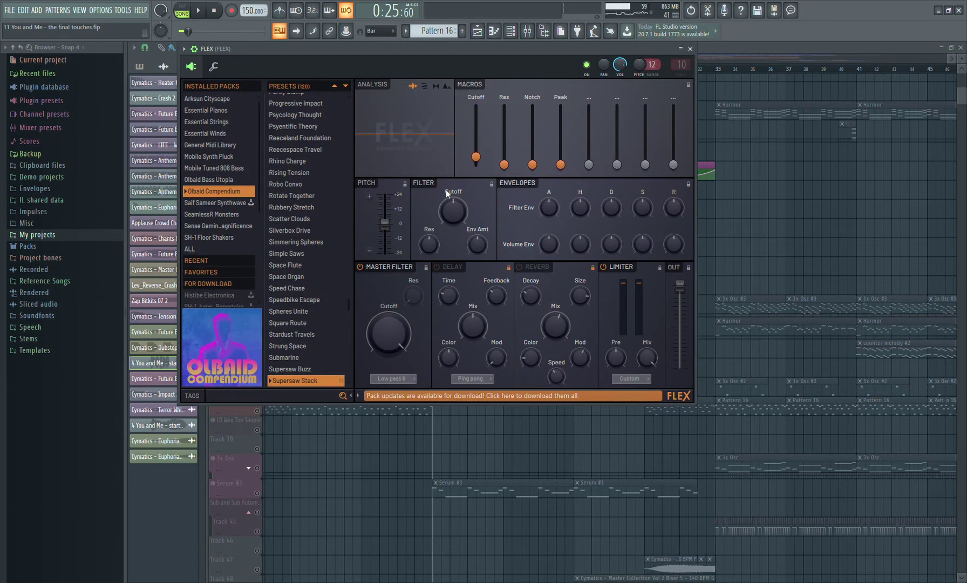
{"action": "key", "text": "space"}
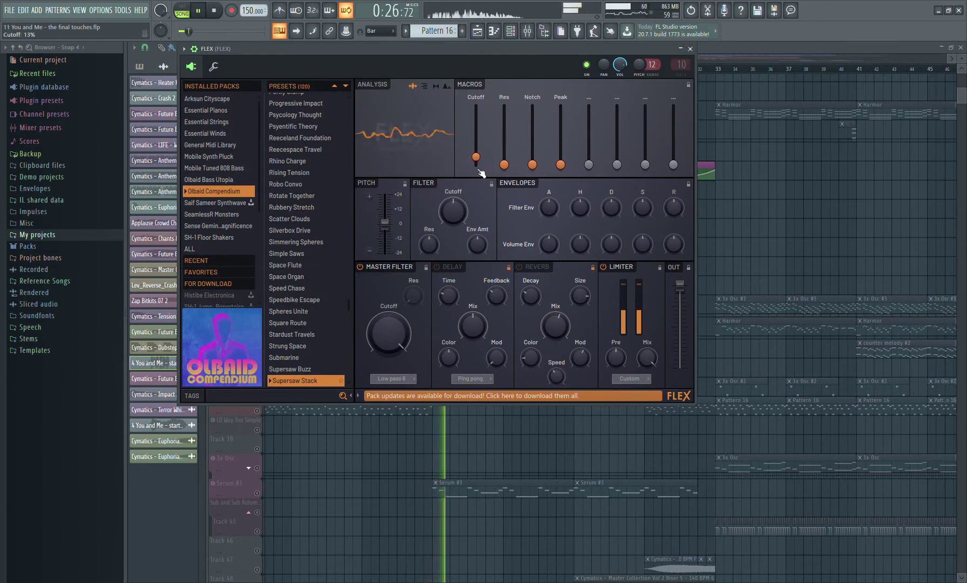
{"action": "key", "text": "space"}
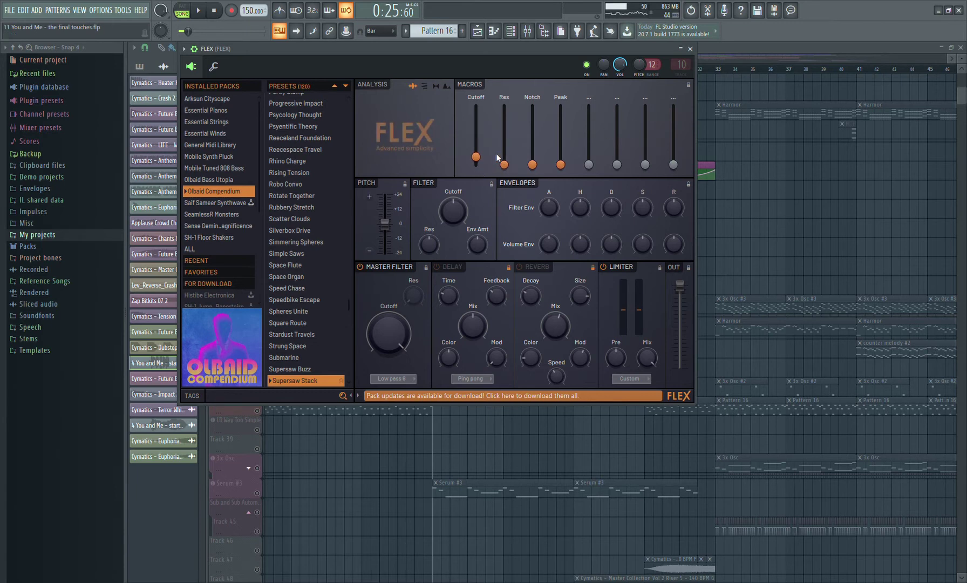
Position the FLEX window below its tracks and play from about bar 23 to watch the Cutoff automation reset
{"action": "left_click_drag", "start_coordinate": [510, 45], "coordinate": [525, 284]}
{"action": "key", "text": "Escape"}
{"action": "left_click", "coordinate": [549, 72]}
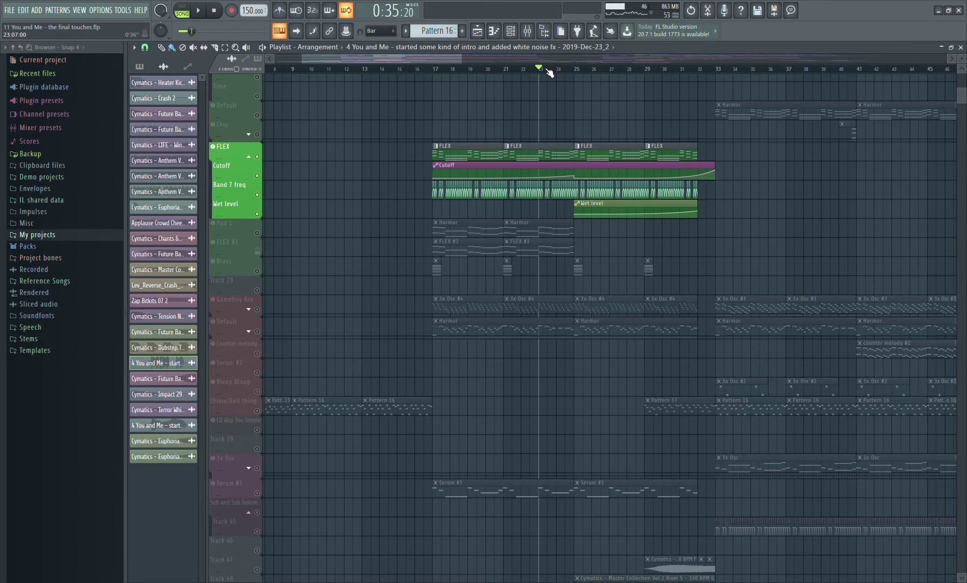
{"action": "key", "text": "space"}
{"action": "key", "text": "space"}
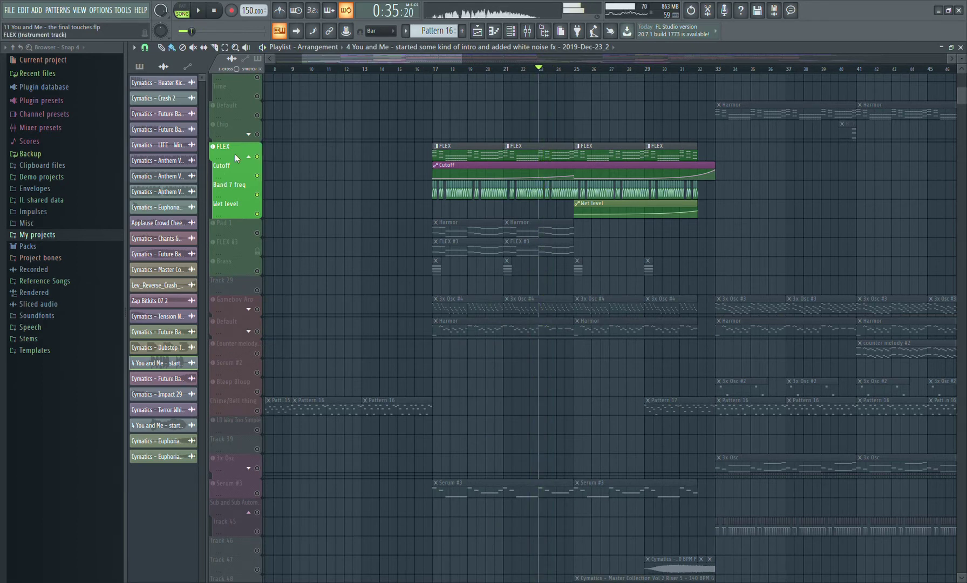
{"action": "left_click", "coordinate": [235, 155]}
{"action": "key", "text": "space"}
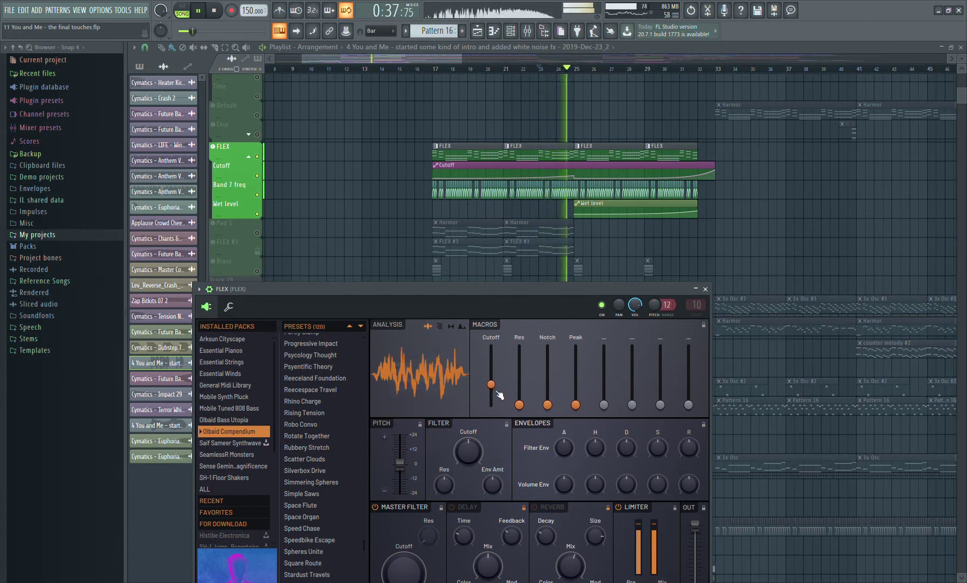
{"action": "key", "text": "space"}
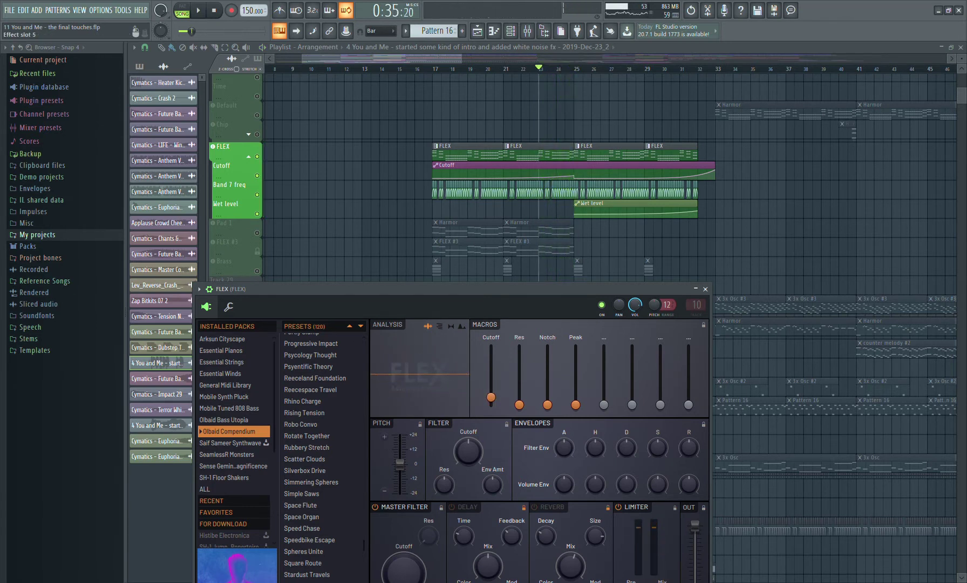
View FLEX's Fruity Parametric EQ 2 and Fruity Reeverb 2 beside the instrument while playing from about bar 23
{"action": "left_click_drag", "start_coordinate": [321, 138], "coordinate": [837, 187]}
{"action": "key", "text": "space"}
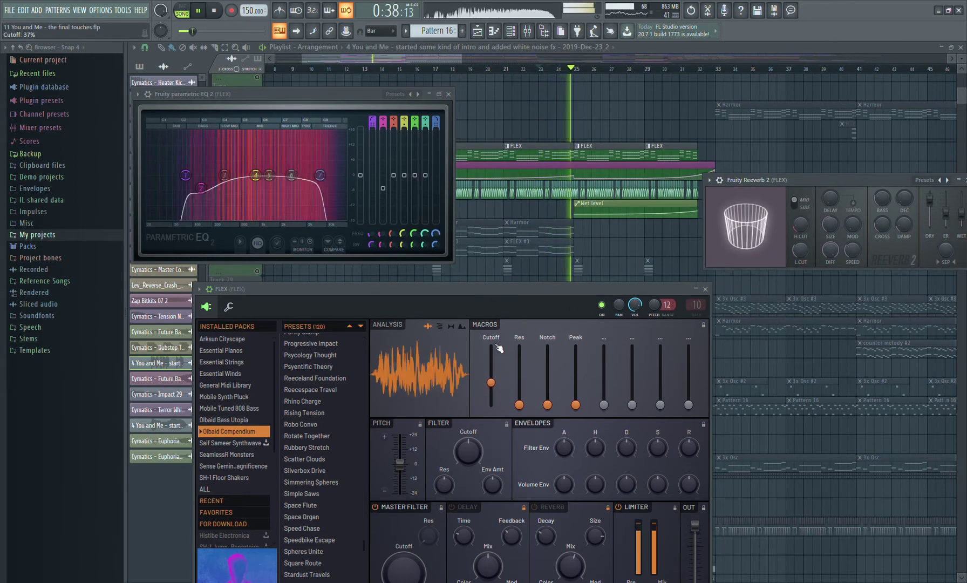
{"action": "key", "text": "space"}
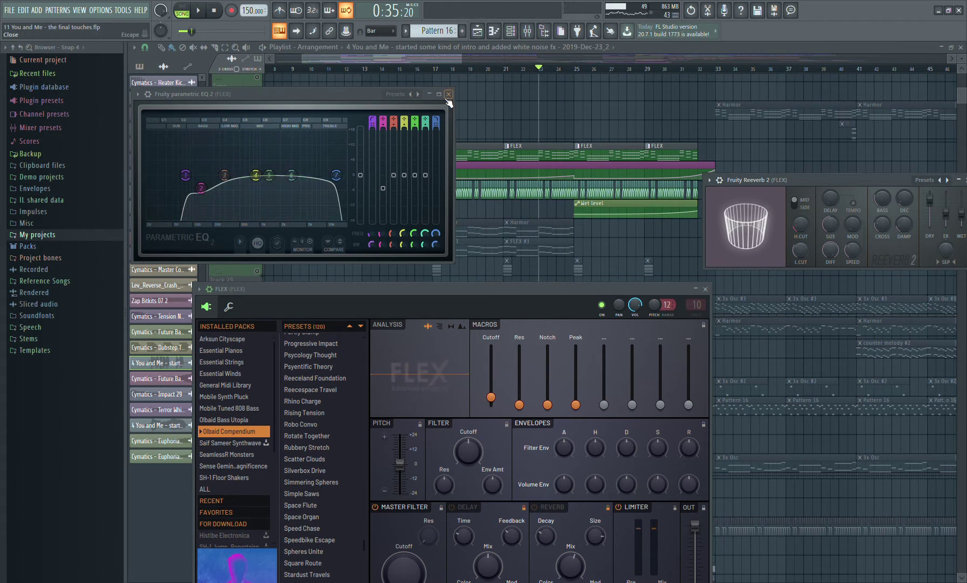
Close the equalizer and FLEX windows, play the part with Fruity Reeverb 2 in view, and close the reverb
{"action": "left_click", "coordinate": [447, 95]}
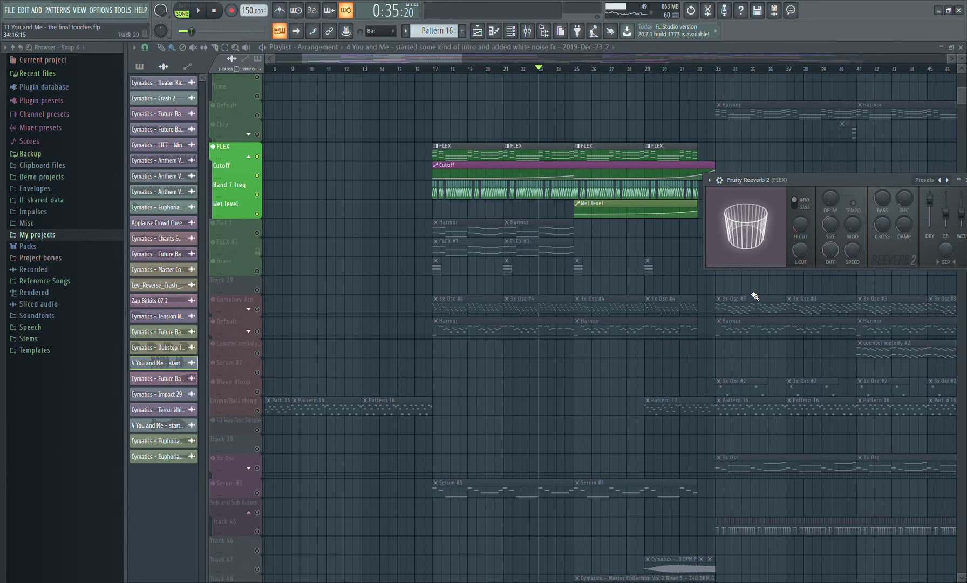
{"action": "left_click_drag", "start_coordinate": [881, 186], "coordinate": [820, 190]}
{"action": "key", "text": "space"}
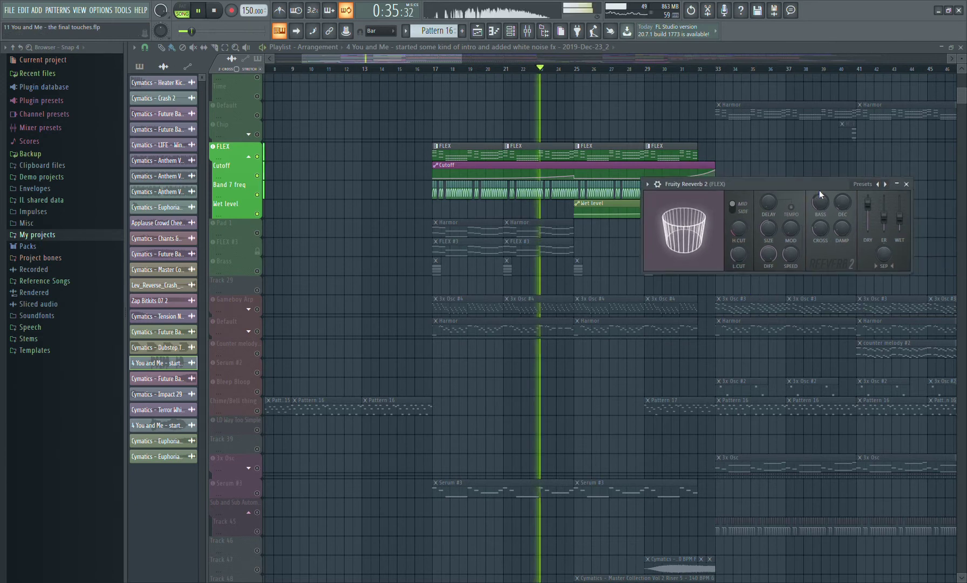
{"action": "left_click", "coordinate": [907, 184]}
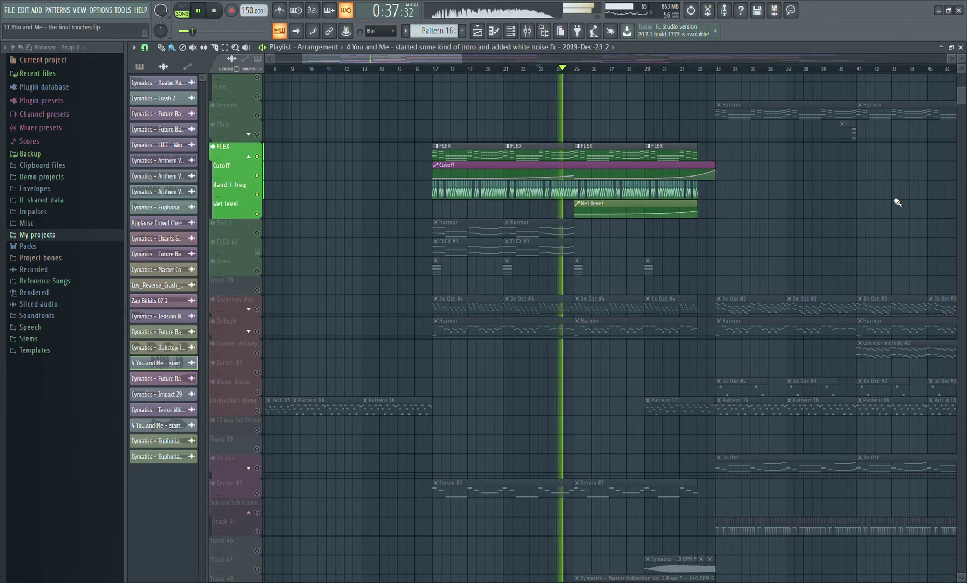
{"action": "key", "text": "space"}
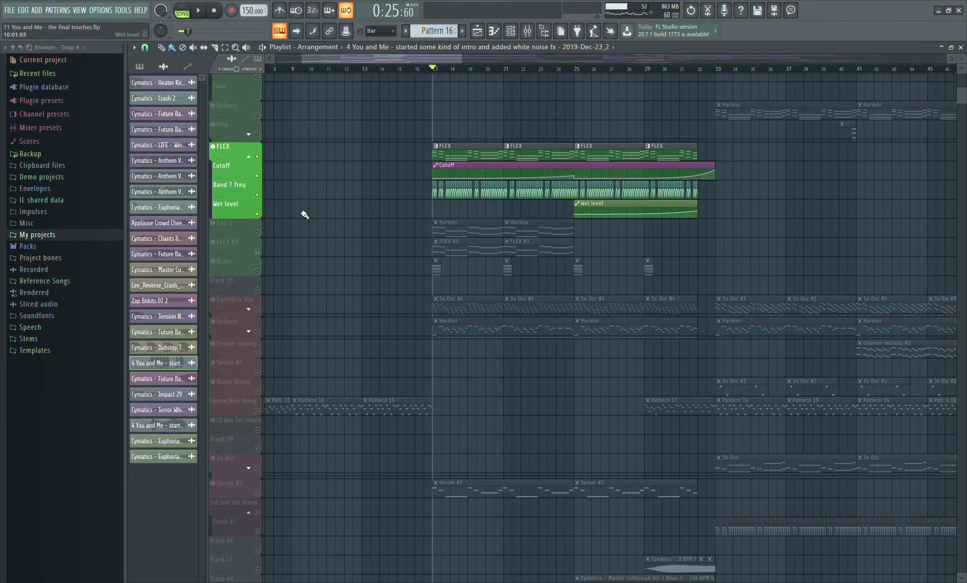
Solo Pad 1, play it from bar 17, and open its Harmor instrument settings
{"action": "left_click", "coordinate": [258, 234]}
{"action": "key", "text": "space"}
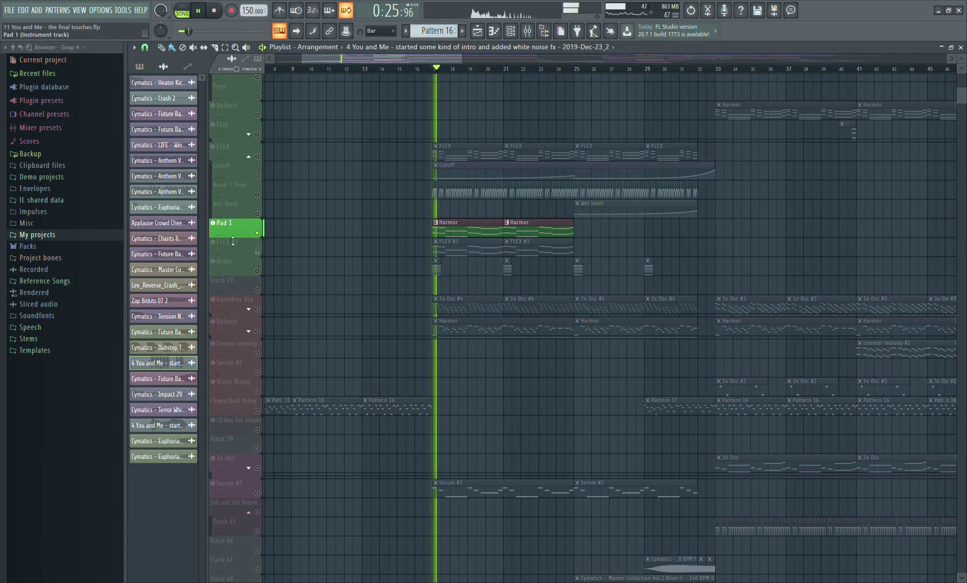
{"action": "key", "text": "space"}
{"action": "left_click", "coordinate": [232, 231]}
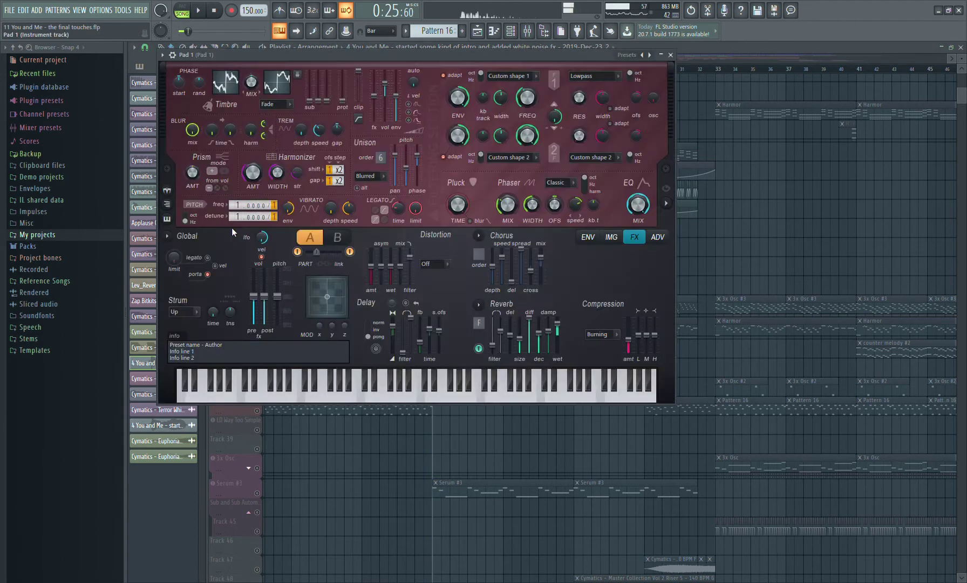
Reposition the Pad 1 Harmor window and compare the settings of parts A and B
{"action": "left_click_drag", "start_coordinate": [441, 56], "coordinate": [457, 100]}
{"action": "left_click", "coordinate": [353, 281]}
{"action": "left_click", "coordinate": [335, 282]}
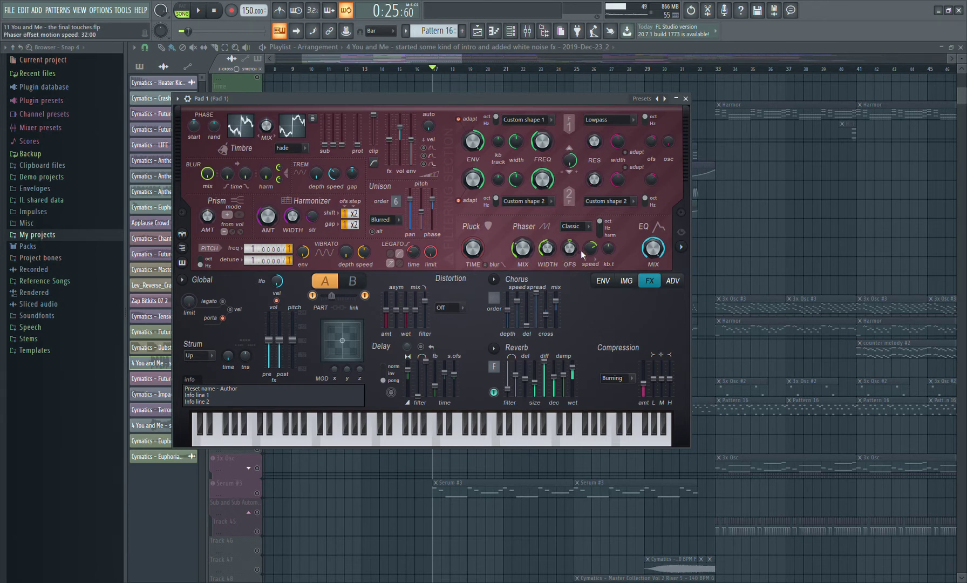
{"action": "left_click", "coordinate": [358, 281]}
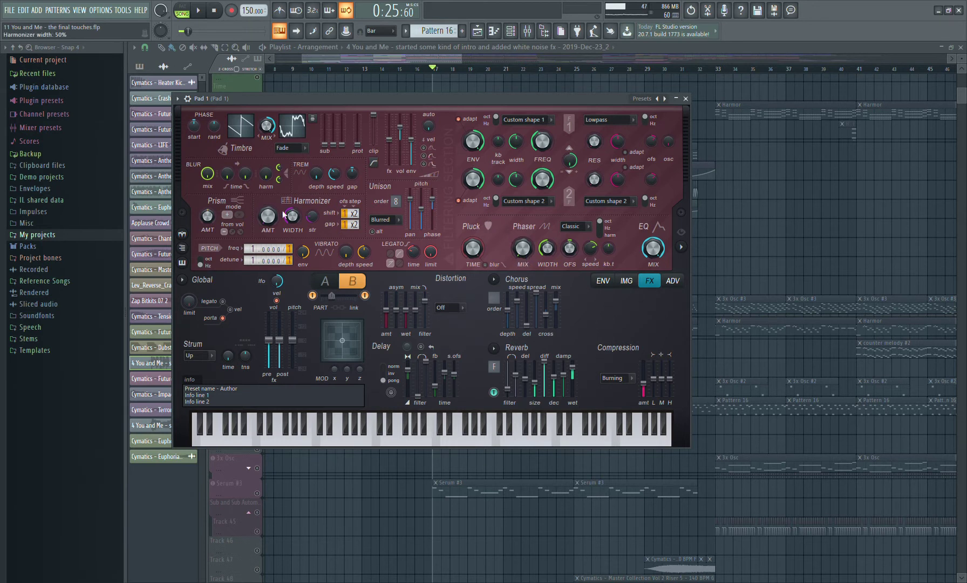
Disable Harmor part A to hear part B alone, re-enable it, and return to part A's settings
{"action": "left_click", "coordinate": [312, 295]}
{"action": "key", "text": "space"}
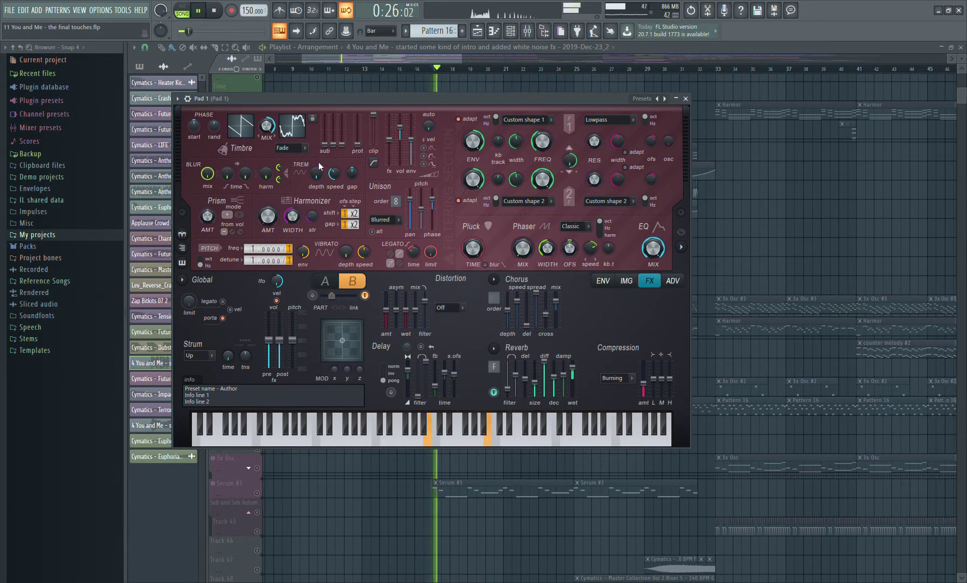
{"action": "left_click", "coordinate": [312, 295]}
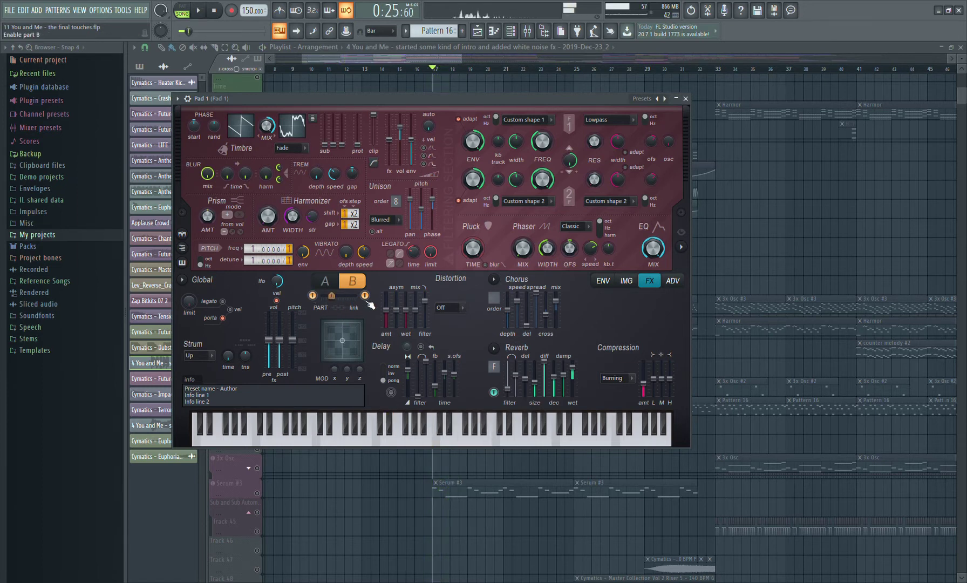
{"action": "left_click", "coordinate": [326, 281]}
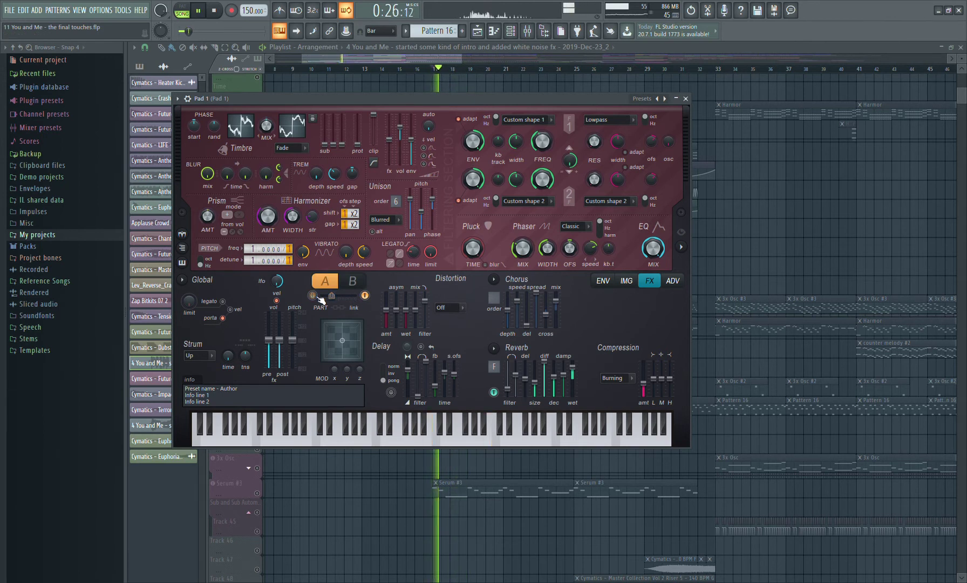
Play Pad 1 on its own, check its Fruity parametric EQ 2 curve, and close the equalizer and Harmor windows
{"action": "key", "text": "space"}
{"action": "key", "text": "space"}
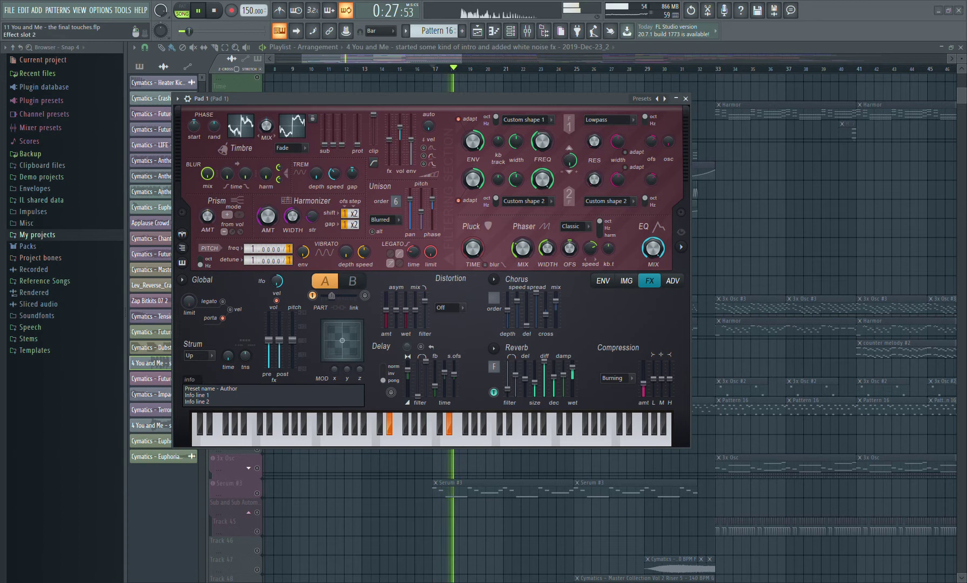
{"action": "key", "text": "space"}
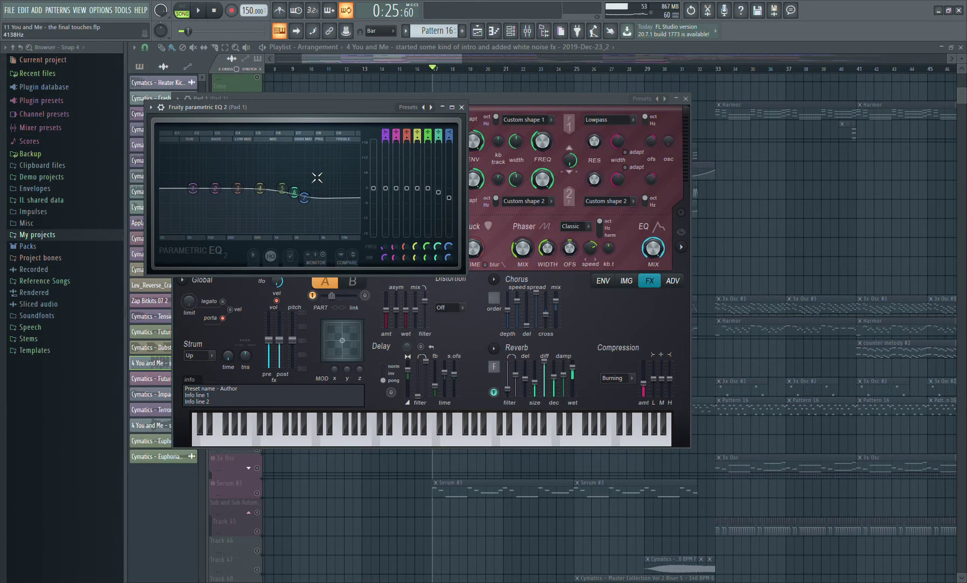
{"action": "left_click", "coordinate": [461, 107]}
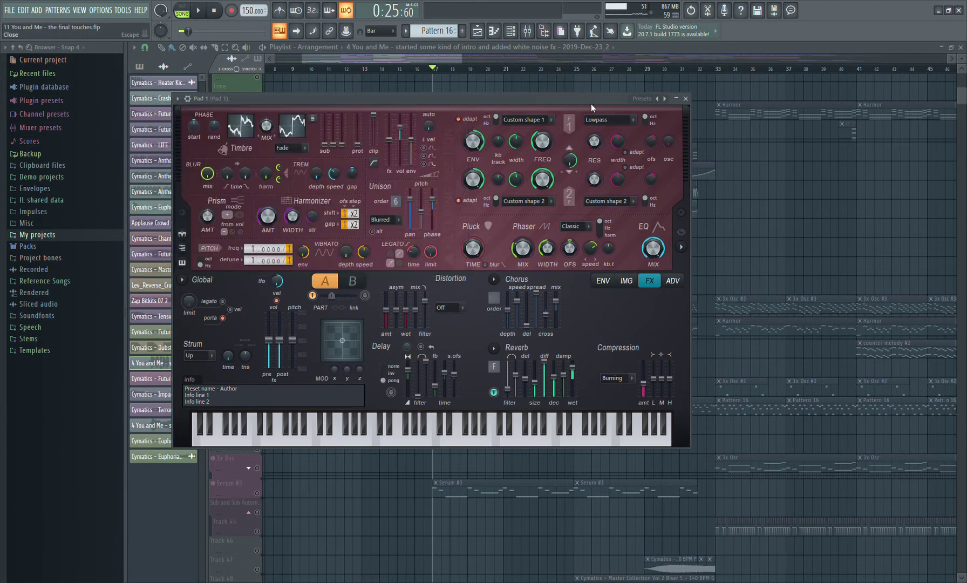
{"action": "left_click", "coordinate": [682, 100]}
Play Pad 1 from bar 17, unmute the FLEX track and its automation tracks, and play them together
{"action": "key", "text": "space"}
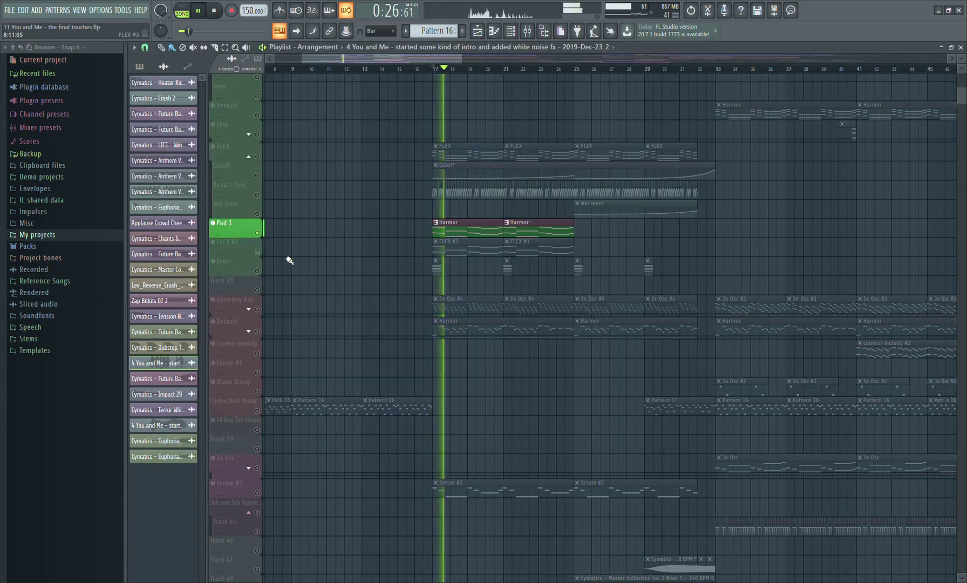
{"action": "mouse_move", "coordinate": [257, 194]}
{"action": "left_mouse_down"}
{"action": "mouse_move", "coordinate": [257, 157]}
{"action": "mouse_move", "coordinate": [262, 218]}
{"action": "left_mouse_up"}
{"action": "key", "text": "space"}
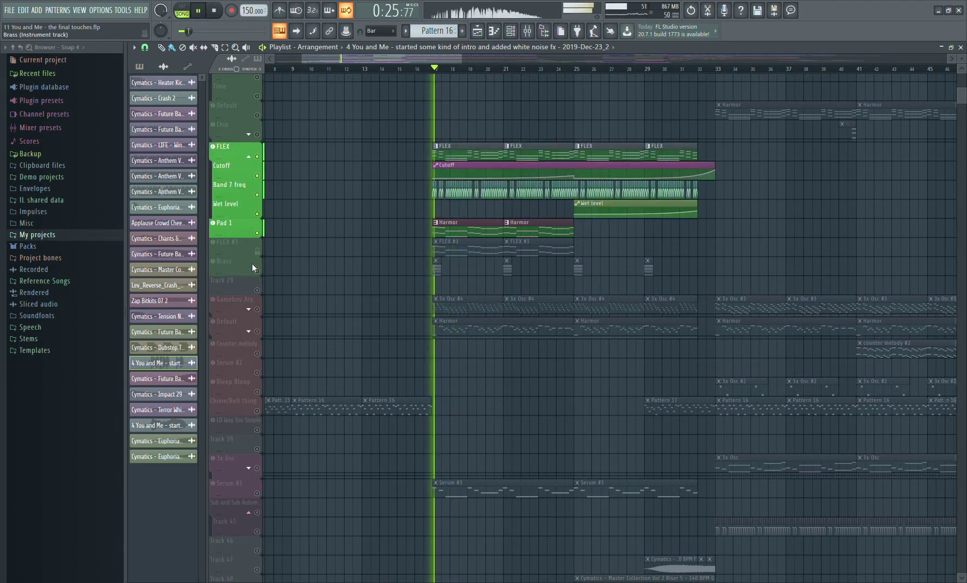
{"action": "key", "text": "space"}
Solo FLEX #3, inspect and close its instrument window, play the track briefly, and mute it again
{"action": "left_click", "coordinate": [258, 253], "text": "ctrl"}
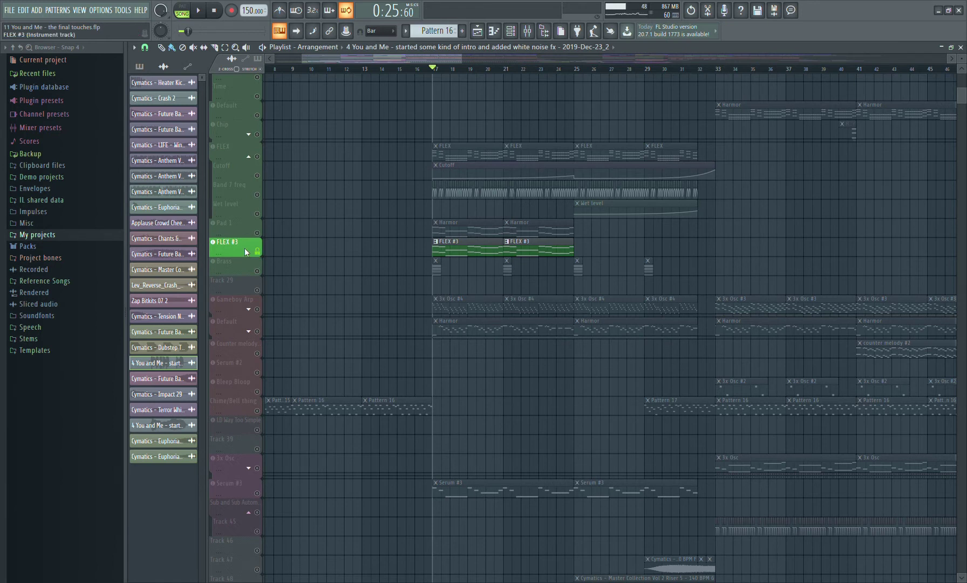
{"action": "left_click", "coordinate": [245, 247]}
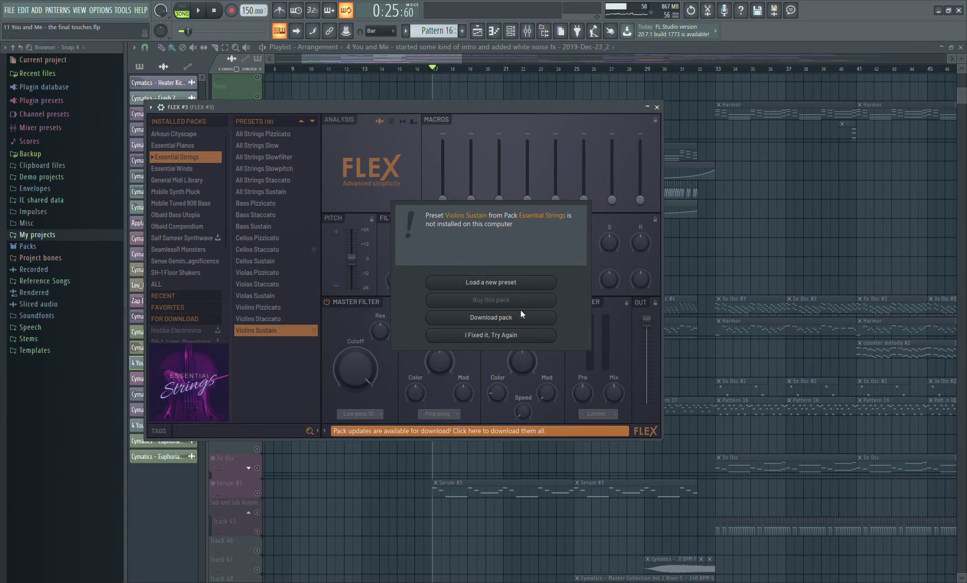
{"action": "left_click", "coordinate": [657, 107]}
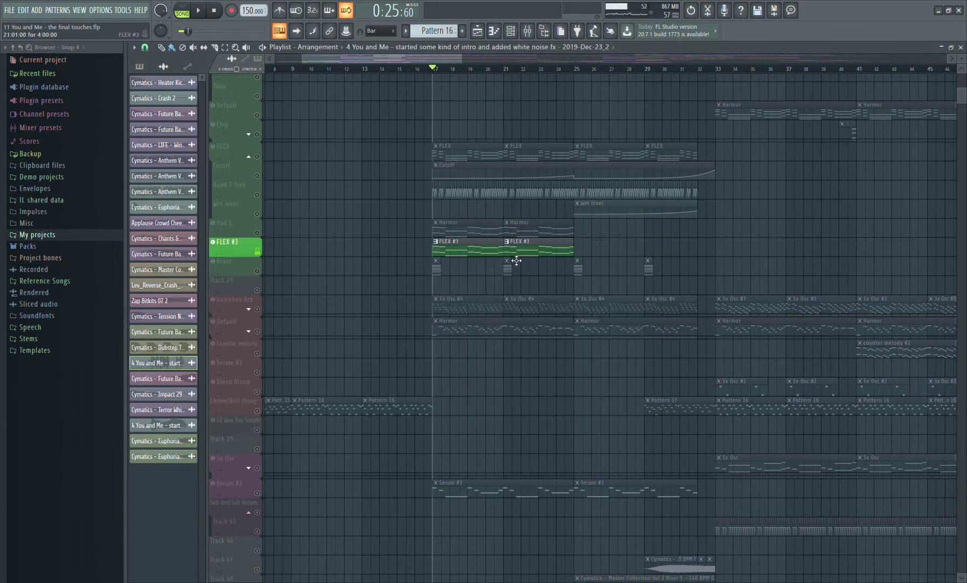
{"action": "key", "text": "space"}
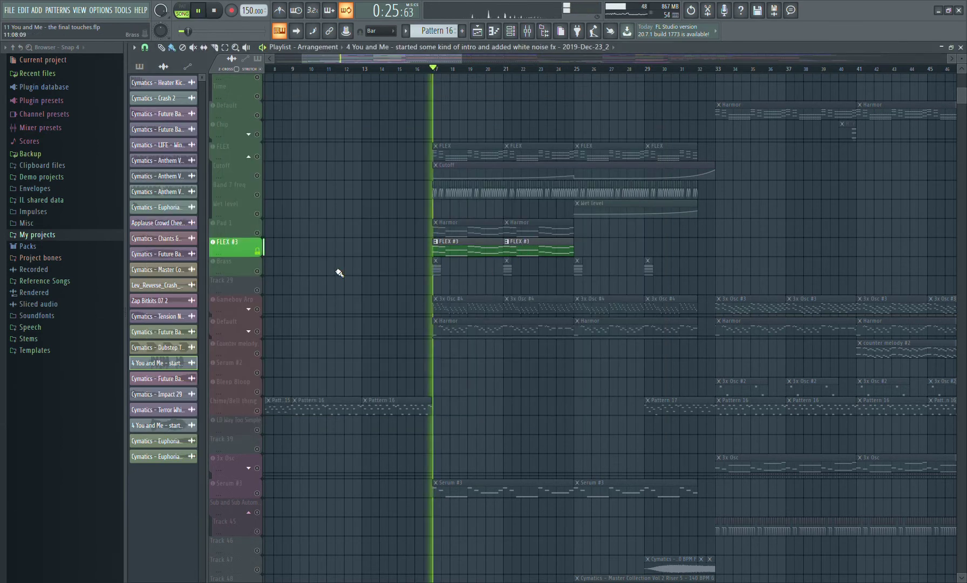
{"action": "key", "text": "space"}
{"action": "left_click", "coordinate": [258, 252]}
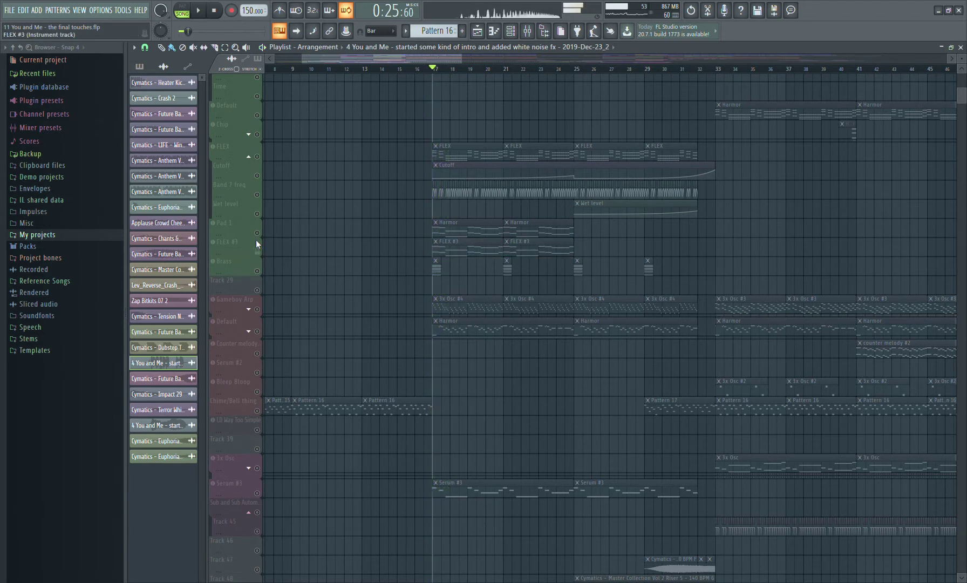
Restore all tracks for a short playback from bar 17, and solo Pad 1 again to hear it alone
{"action": "right_click", "coordinate": [257, 231]}
{"action": "key", "text": "space"}
{"action": "right_click", "coordinate": [259, 233]}
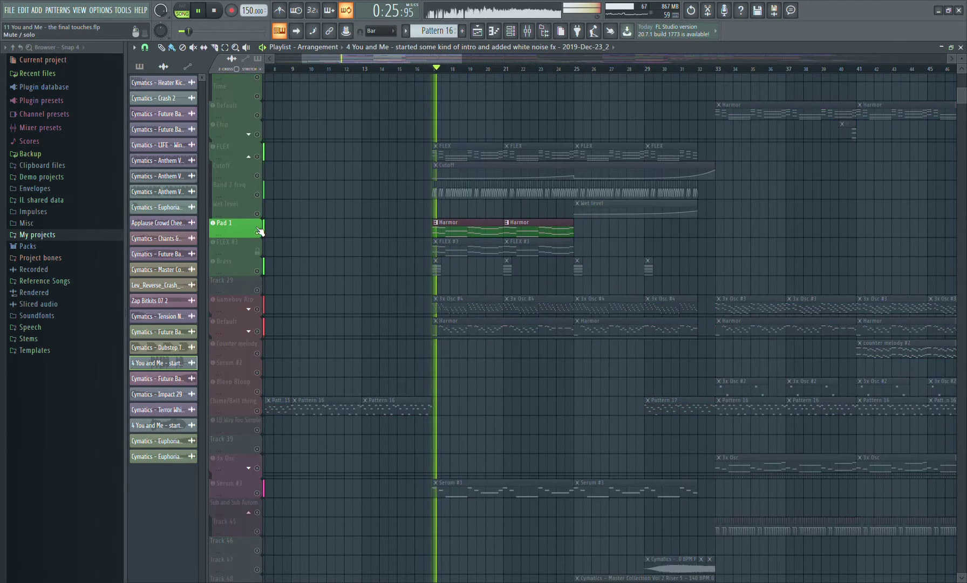
{"action": "key", "text": "space"}
{"action": "key", "text": "space"}
Solo the Brass track and play it from bar 17
{"action": "scroll", "coordinate": [259, 270], "scroll_direction": "up", "scroll_amount": 1}
{"action": "key", "text": "space"}
{"action": "right_click", "coordinate": [259, 292]}
{"action": "key", "text": "space"}
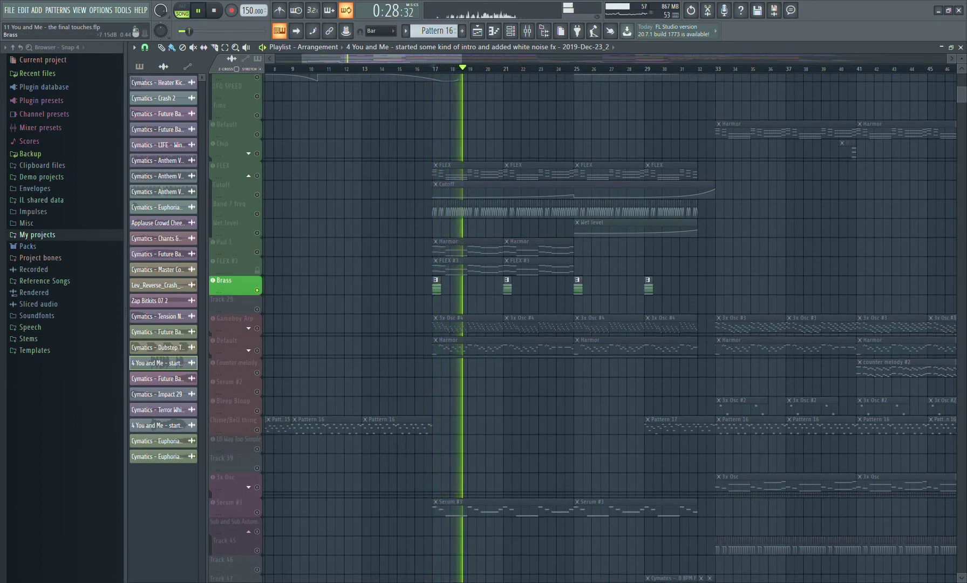
{"action": "key", "text": "space"}
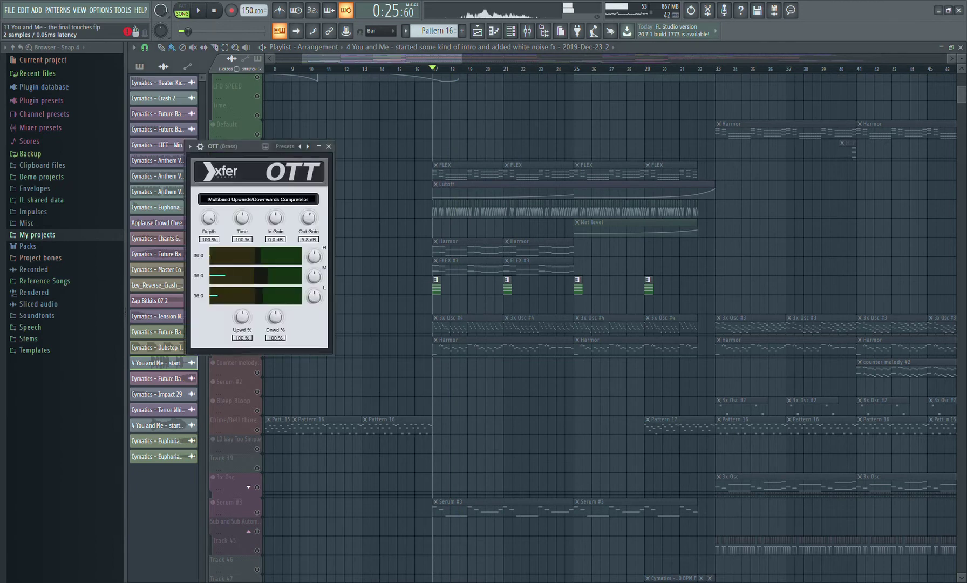
Play the Brass part with its OTT compressor in view and reposition the OTT window
{"action": "key", "text": "space"}
{"action": "key", "text": "space"}
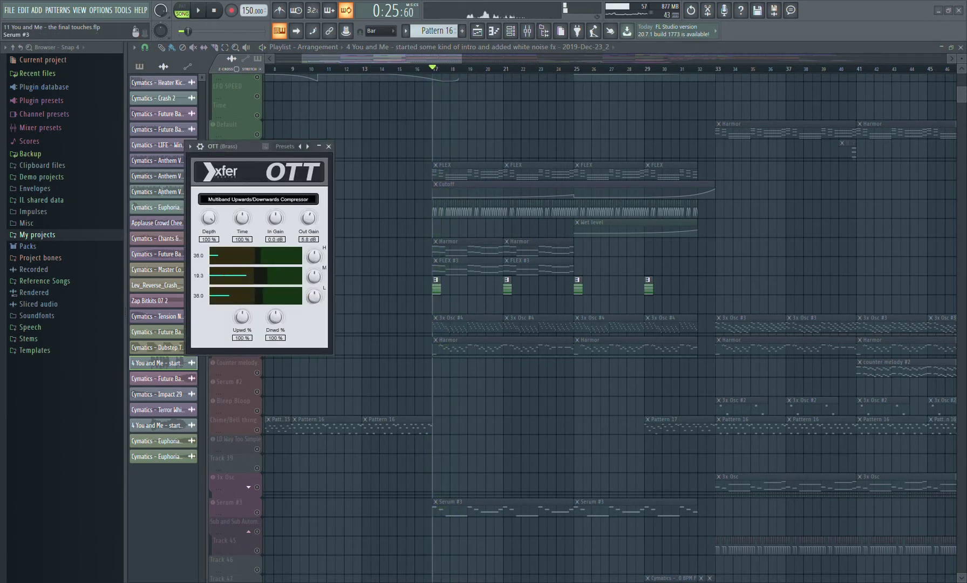
{"action": "key", "text": "space"}
{"action": "key", "text": "space"}
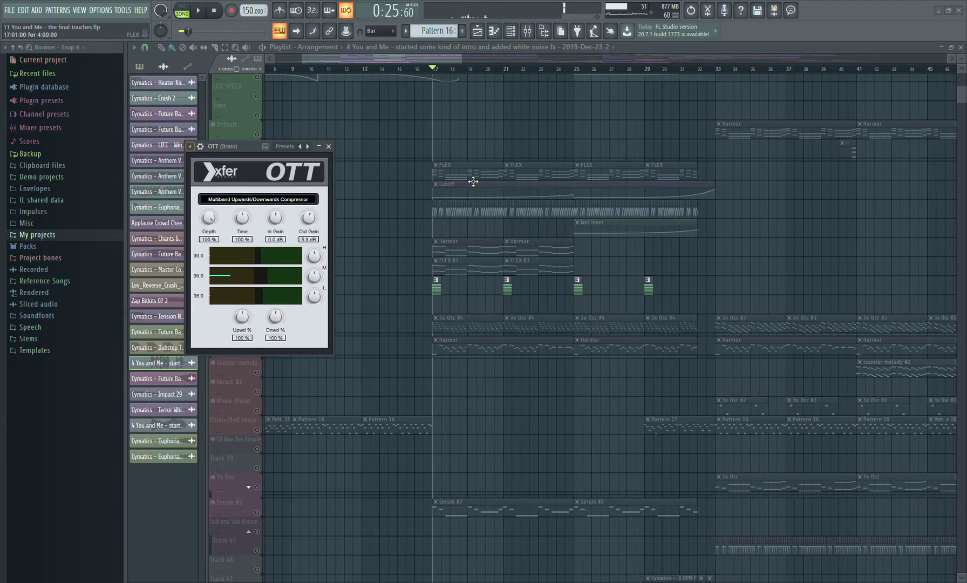
{"action": "left_click_drag", "start_coordinate": [234, 149], "coordinate": [177, 271]}
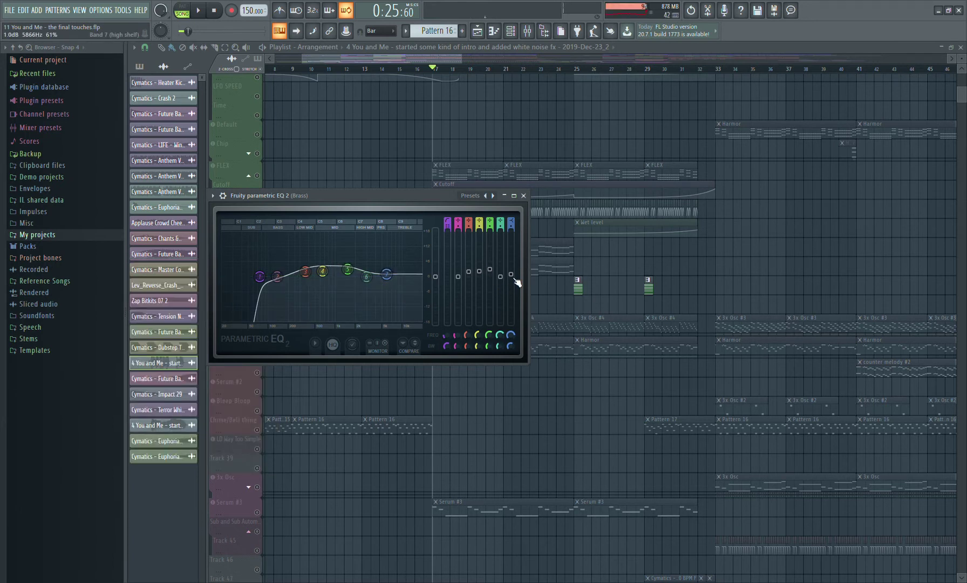
Play the Brass part with its Fruity parametric EQ 2 in view and close the equalizer
{"action": "key", "text": "space"}
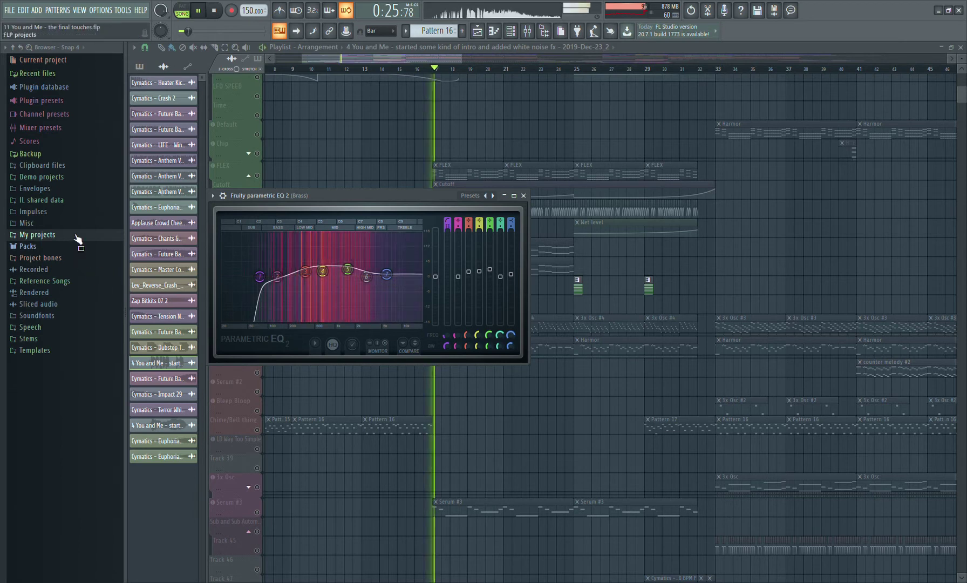
{"action": "key", "text": "space"}
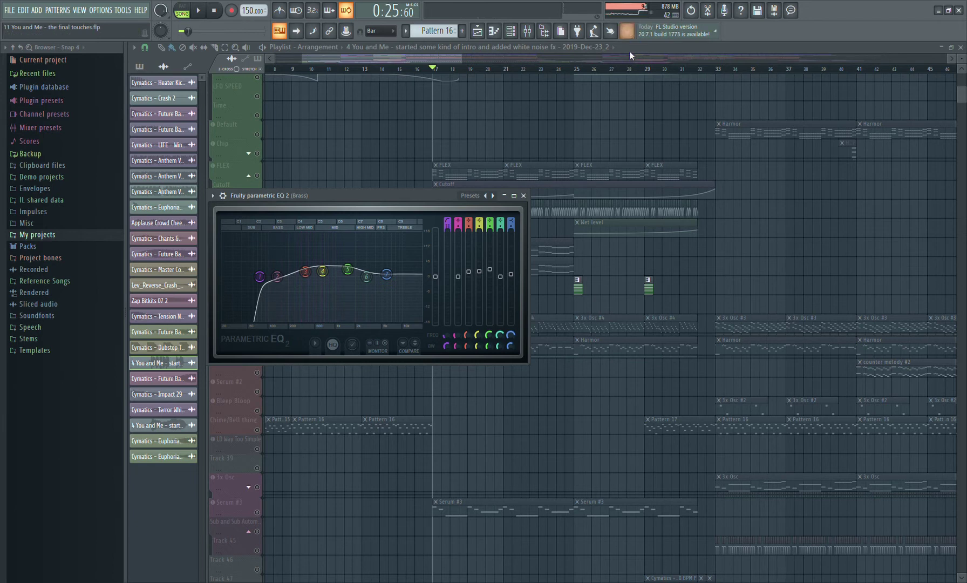
{"action": "key", "text": "Escape"}
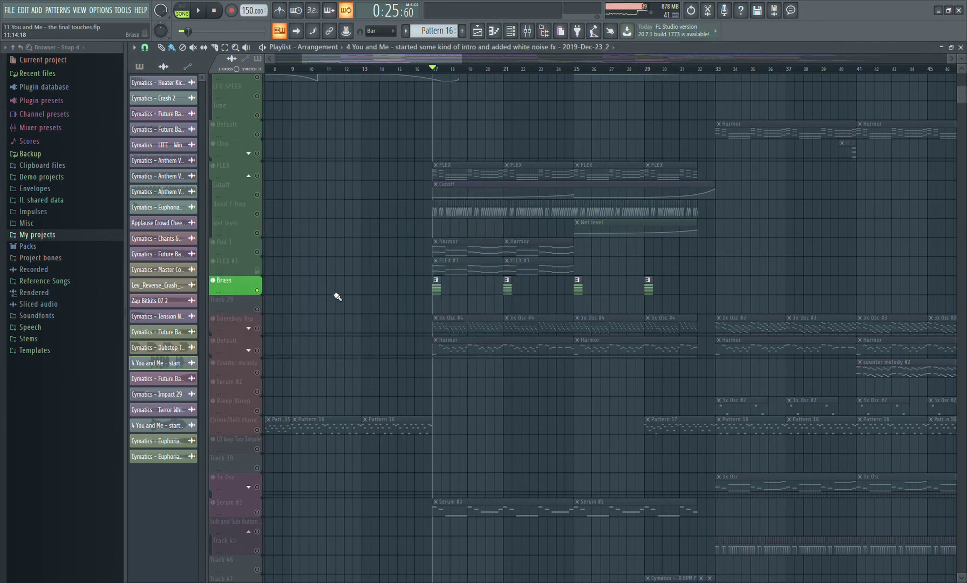
Solo Gameboy Arp, expand its track group, unmute Decay tension, and play from bar 17
{"action": "right_click", "coordinate": [257, 328]}
{"action": "right_click", "coordinate": [257, 328]}
{"action": "right_click", "coordinate": [257, 328]}
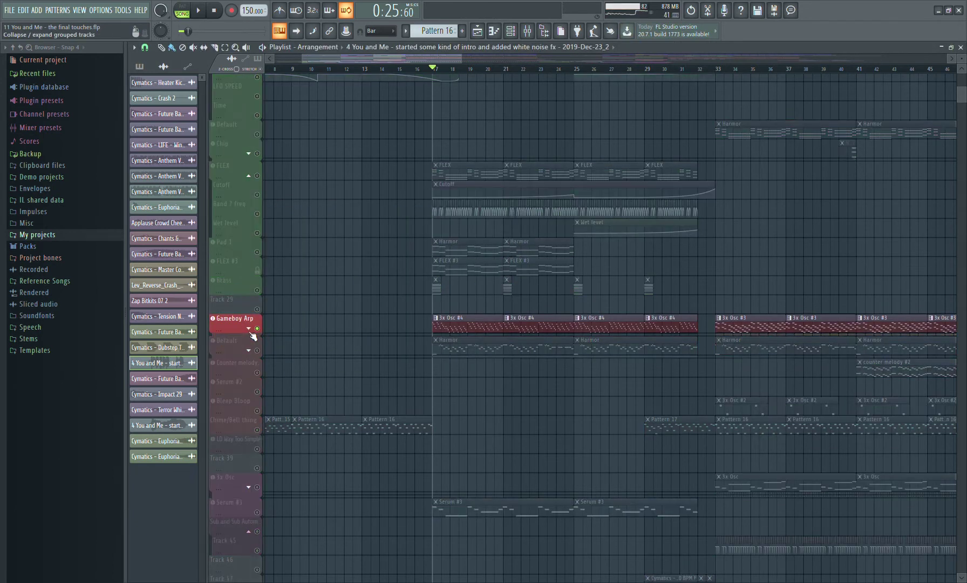
{"action": "left_click", "coordinate": [248, 328]}
{"action": "left_click", "coordinate": [257, 347]}
{"action": "key", "text": "space"}
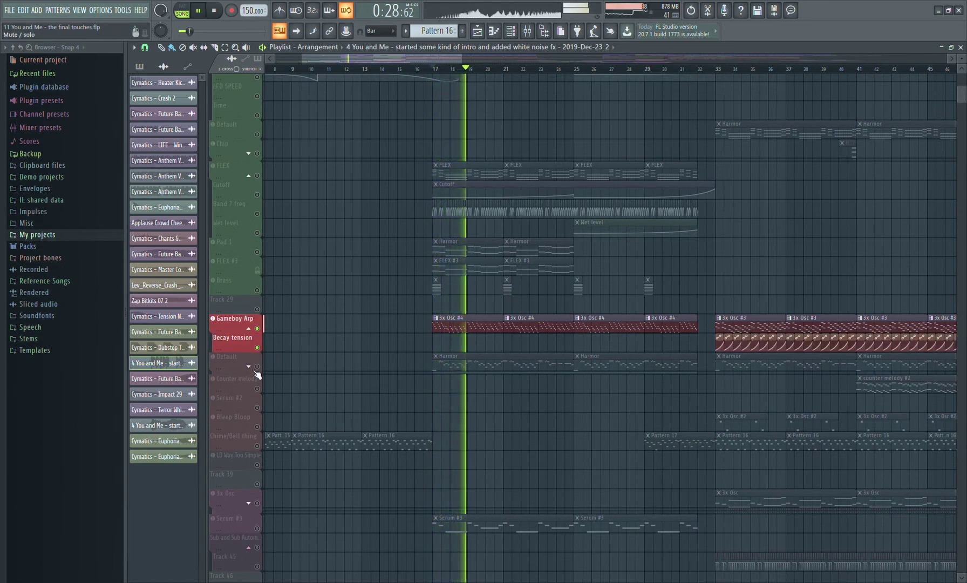
Expand the Default track group below Gameboy Arp and unmute Default and its Band 7 freq automation during playback
{"action": "left_click", "coordinate": [249, 366]}
{"action": "left_click", "coordinate": [257, 366]}
{"action": "left_click", "coordinate": [257, 386]}
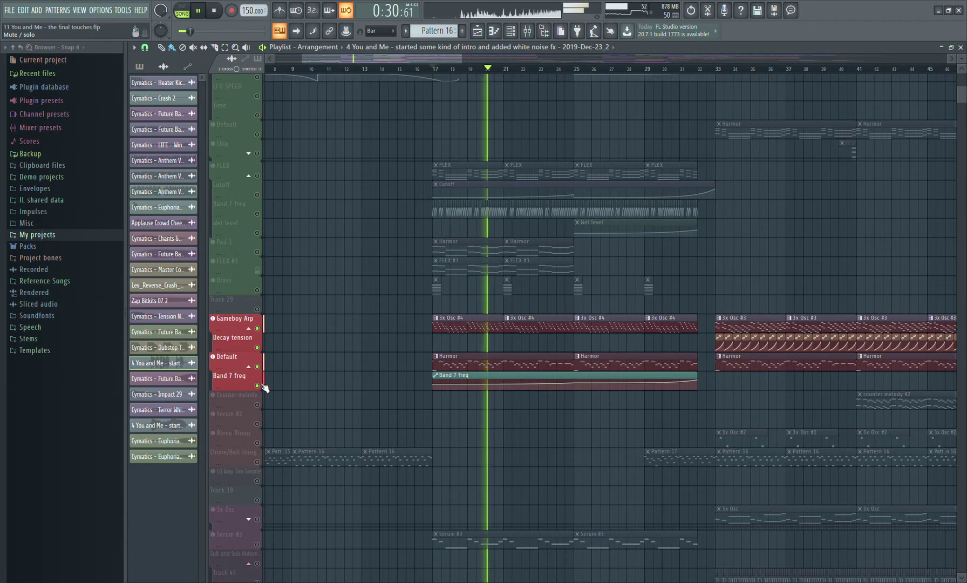
{"action": "key", "text": "space"}
Solo the Default lead, unmute its Band 7 freq automation, play them from bar 17, and restore all tracks
{"action": "right_click", "coordinate": [257, 366]}
{"action": "right_click", "coordinate": [257, 366]}
{"action": "right_click", "coordinate": [257, 367]}
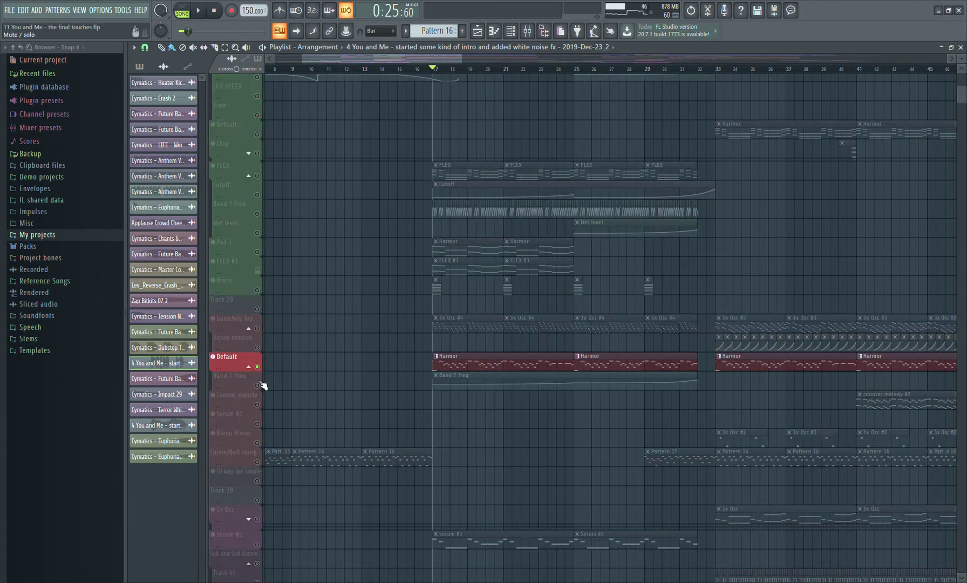
{"action": "left_click", "coordinate": [257, 385]}
{"action": "key", "text": "space"}
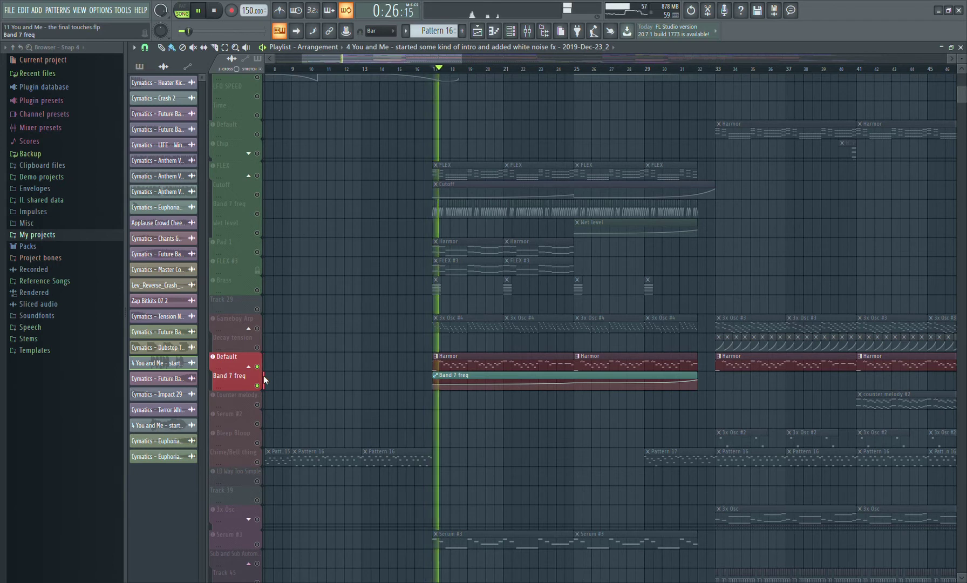
{"action": "right_click", "coordinate": [257, 368]}
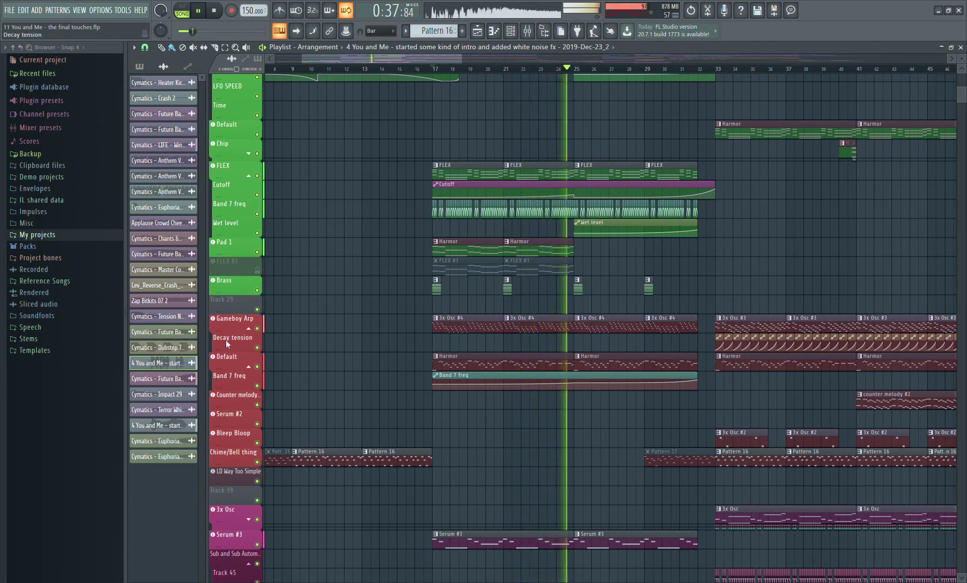
Move the playback position to bar 25 and play the full build-up with the drum tracks in view
{"action": "key", "text": "space"}
{"action": "left_click", "coordinate": [574, 68]}
{"action": "left_click_drag", "start_coordinate": [960, 102], "coordinate": [965, 65]}
{"action": "key", "text": "space"}
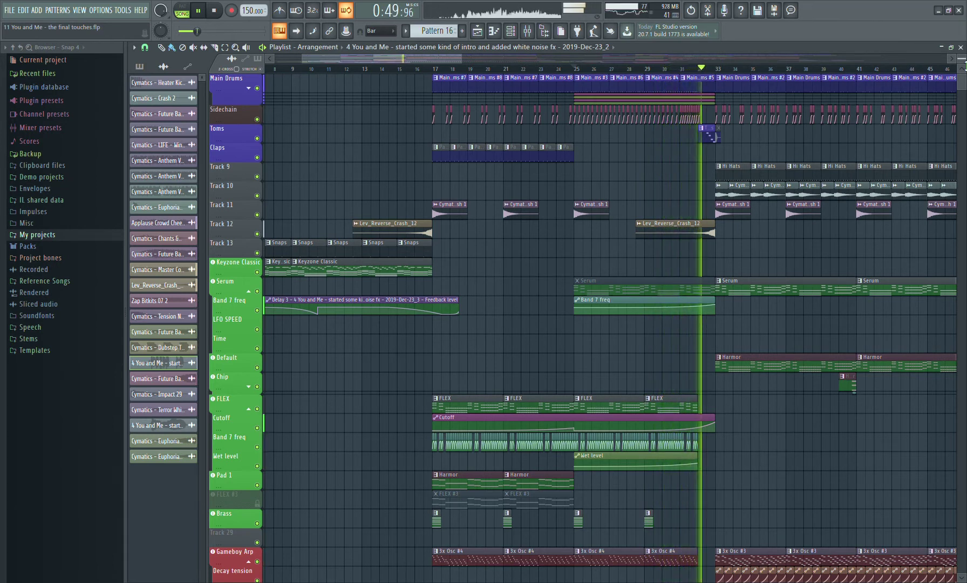
{"action": "key", "text": "space"}
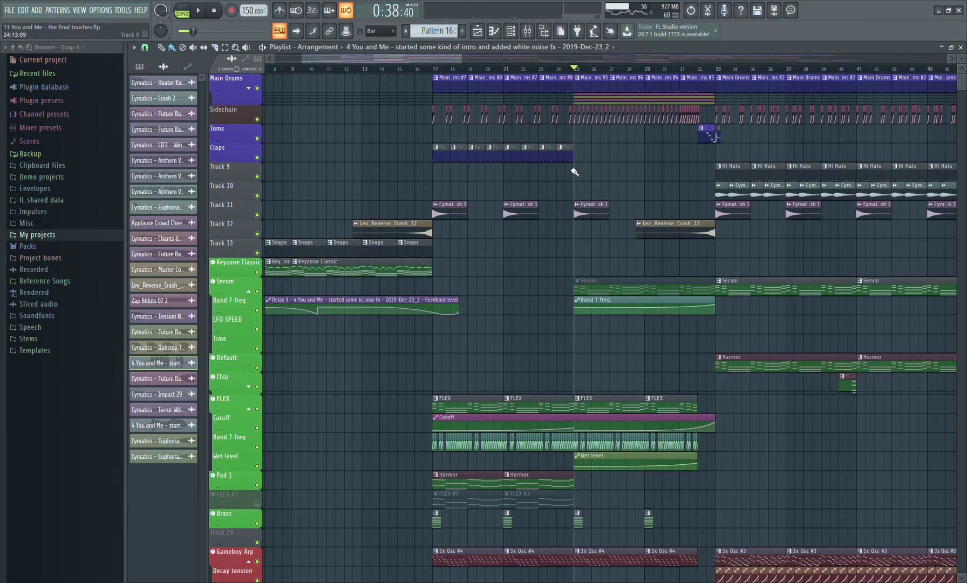
Solo Track 11 and play its crash samples from bar 25
{"action": "right_click", "coordinate": [257, 215]}
{"action": "key", "text": "space"}
{"action": "key", "text": "space"}
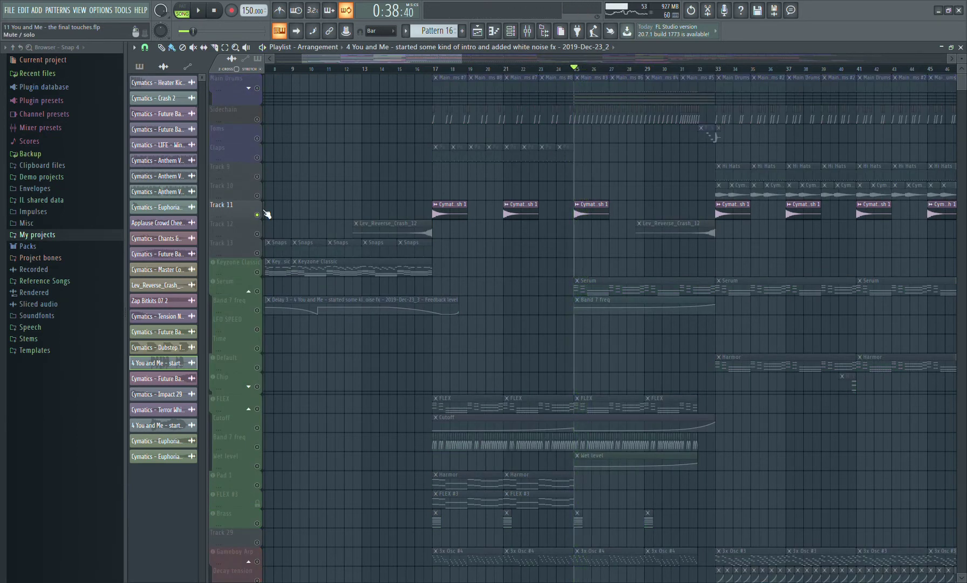
{"action": "key", "text": "space"}
{"action": "key", "text": "space"}
Unmute Serum with its Band 7 freq track, and FLEX with its Cutoff, Band 7 freq and Wet level tracks
{"action": "left_click", "coordinate": [257, 291]}
{"action": "left_click", "coordinate": [258, 311]}
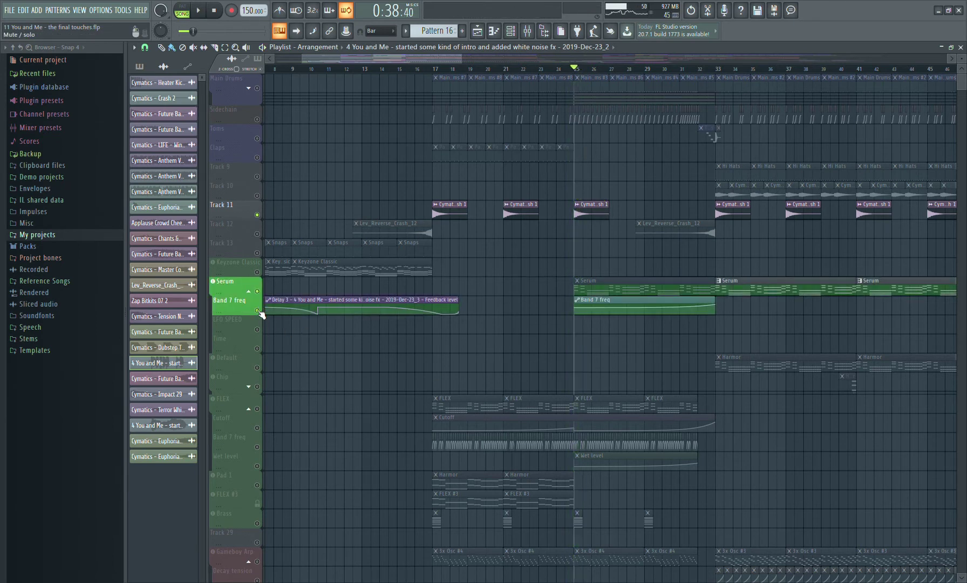
{"action": "left_click", "coordinate": [257, 409]}
{"action": "left_click", "coordinate": [257, 428]}
{"action": "left_click", "coordinate": [257, 447]}
{"action": "left_click", "coordinate": [257, 466]}
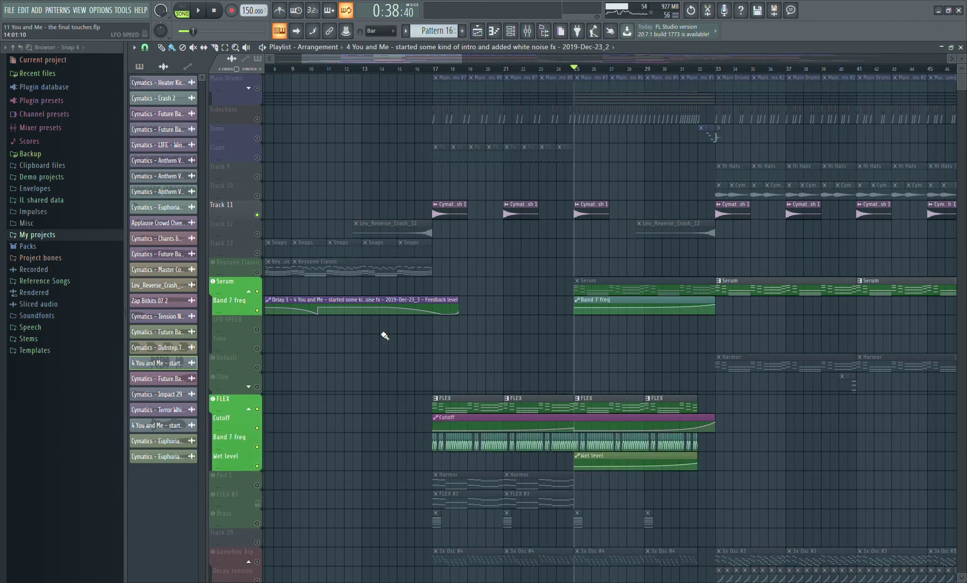
Play the unmuted tracks from bar 25, skip ahead to bar 31, and set the playback position between bars 30 and 31
{"action": "left_click", "coordinate": [572, 78]}
{"action": "key", "text": "space"}
{"action": "left_click", "coordinate": [687, 76]}
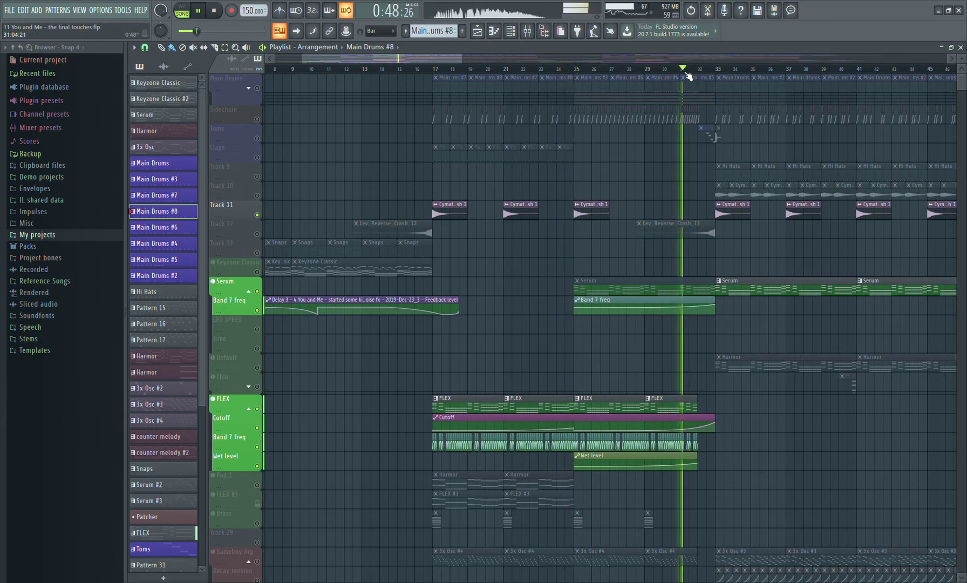
{"action": "key", "text": "space"}
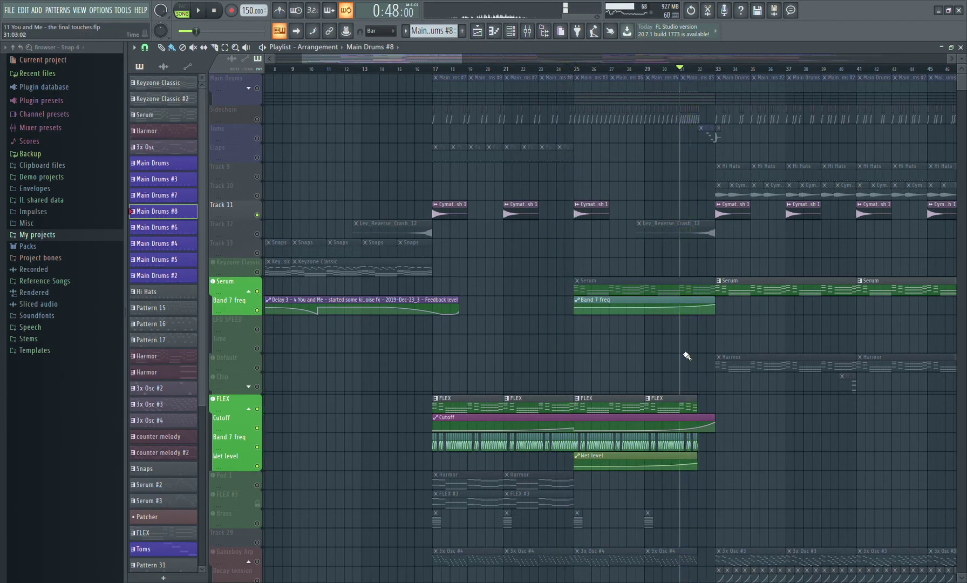
{"action": "left_click", "coordinate": [707, 68]}
{"action": "left_click", "coordinate": [672, 69]}
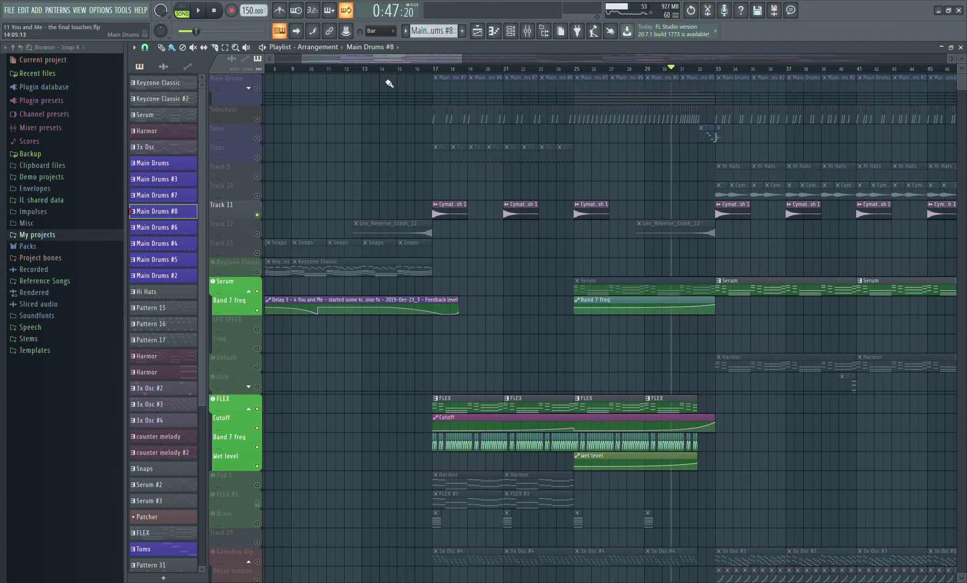
Unmute Main Drums and its automation tracks, Track 2 to Track 5, while playing the build-up
{"action": "left_click", "coordinate": [258, 89]}
{"action": "key", "text": "space"}
{"action": "left_click", "coordinate": [257, 165]}
Mute Serum, its Band 7 freq automation and FLEX, and play the drums with the crash track
{"action": "left_click", "coordinate": [257, 356]}
{"action": "key", "text": "space"}
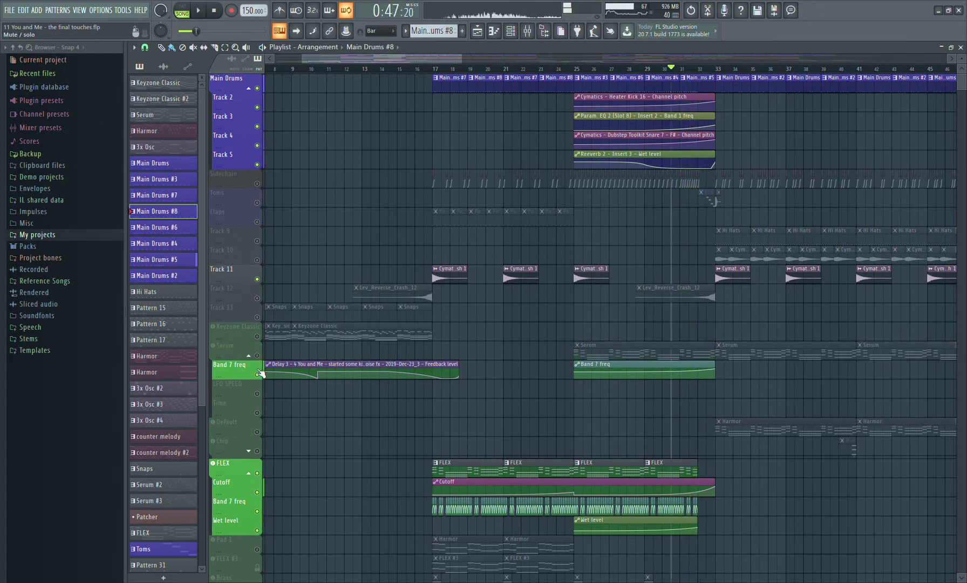
{"action": "left_click", "coordinate": [258, 373]}
{"action": "left_click", "coordinate": [257, 474]}
{"action": "key", "text": "space"}
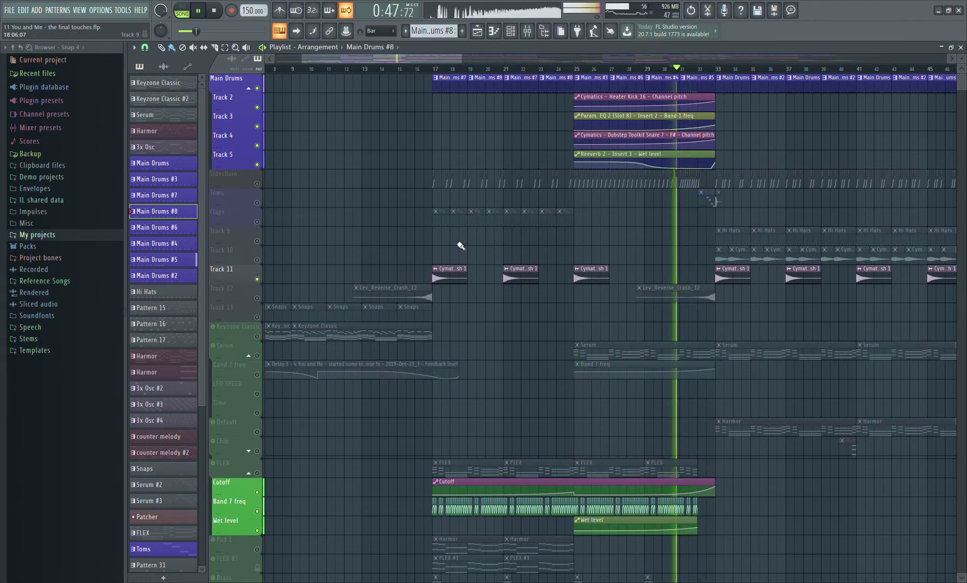
Play the build-up drums from bar 25, unmute the Sidechain track, and stop playback with the channel rack open
{"action": "left_click", "coordinate": [575, 69]}
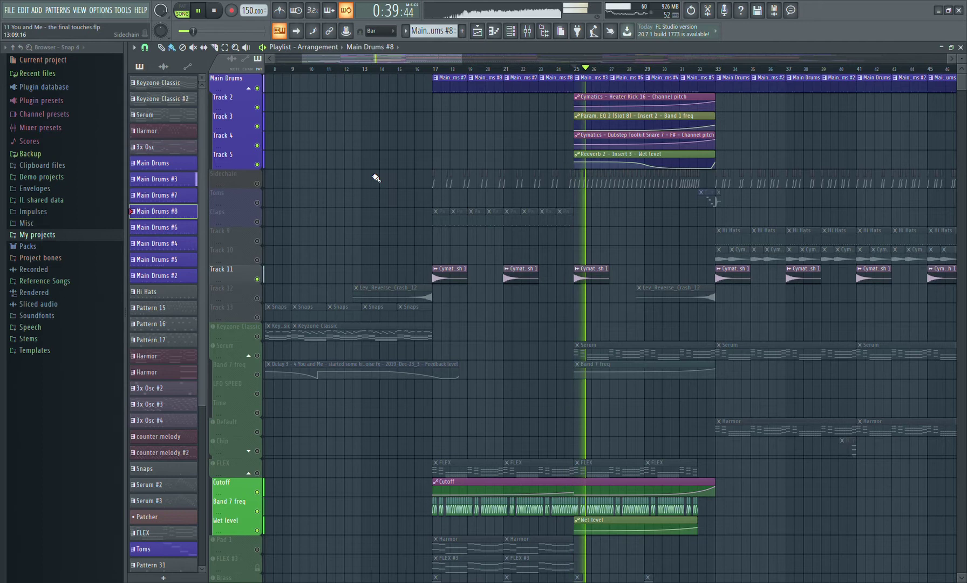
{"action": "left_click", "coordinate": [258, 184]}
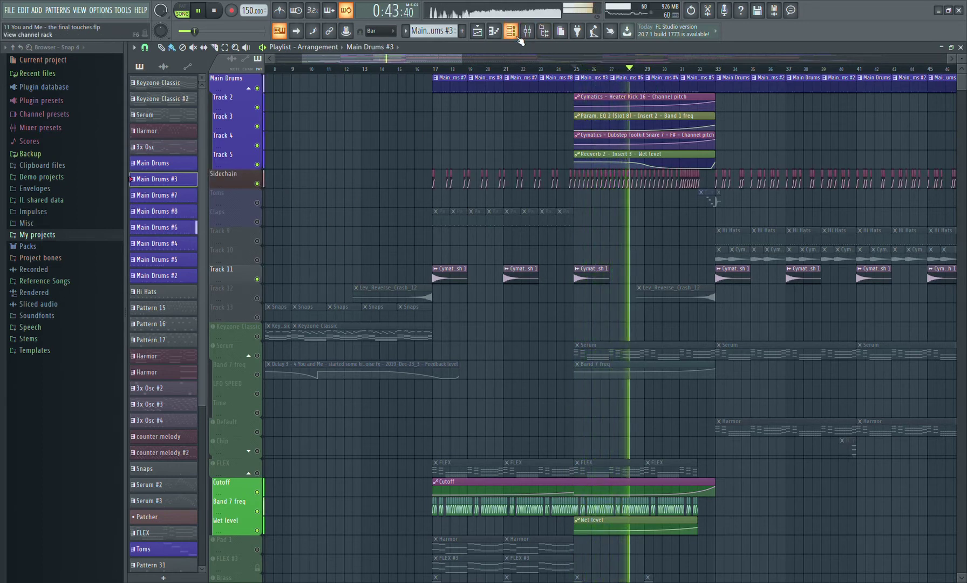
{"action": "key", "text": "F6"}
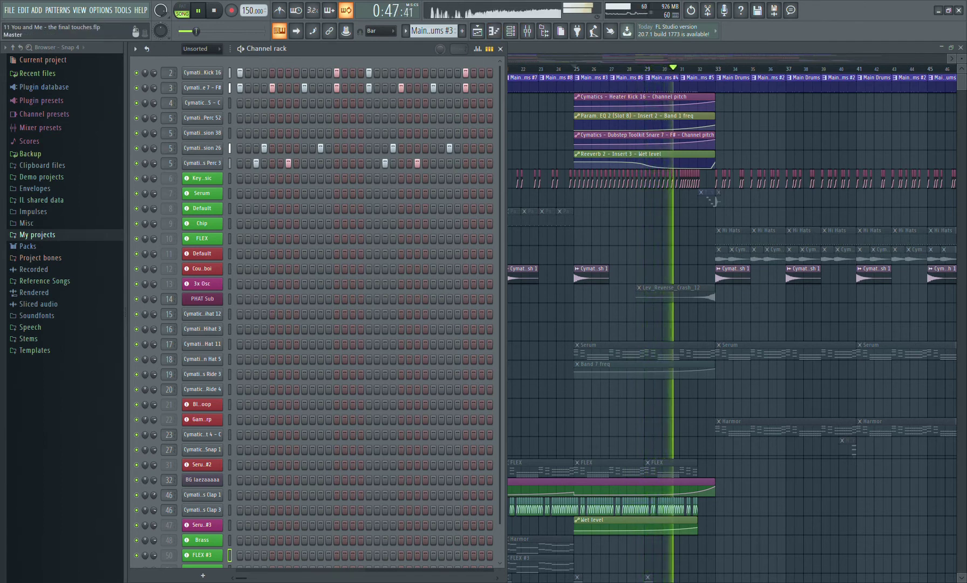
{"action": "key", "text": "space"}
Inspect the Heater Kick 16 and Dubstep Toolkit Snare 7 samplers, and set the playback position to bar 33
{"action": "left_click", "coordinate": [211, 76]}
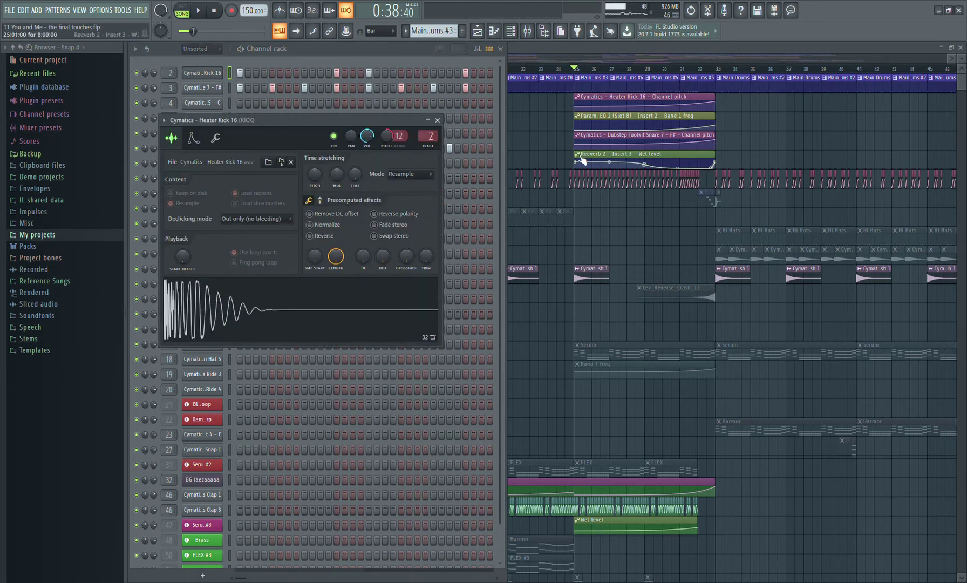
{"action": "left_click", "coordinate": [718, 69]}
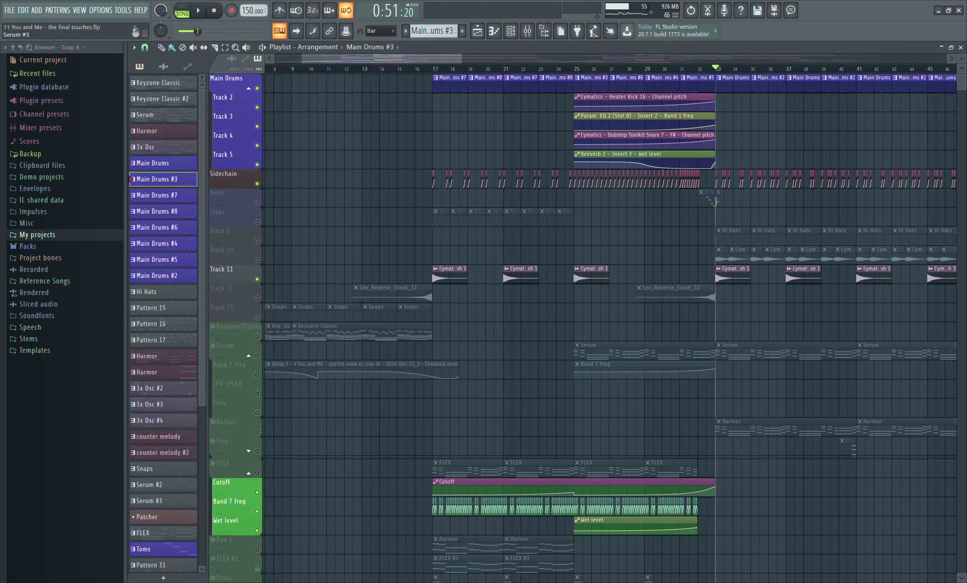
{"action": "left_click", "coordinate": [511, 31]}
{"action": "left_click", "coordinate": [216, 75]}
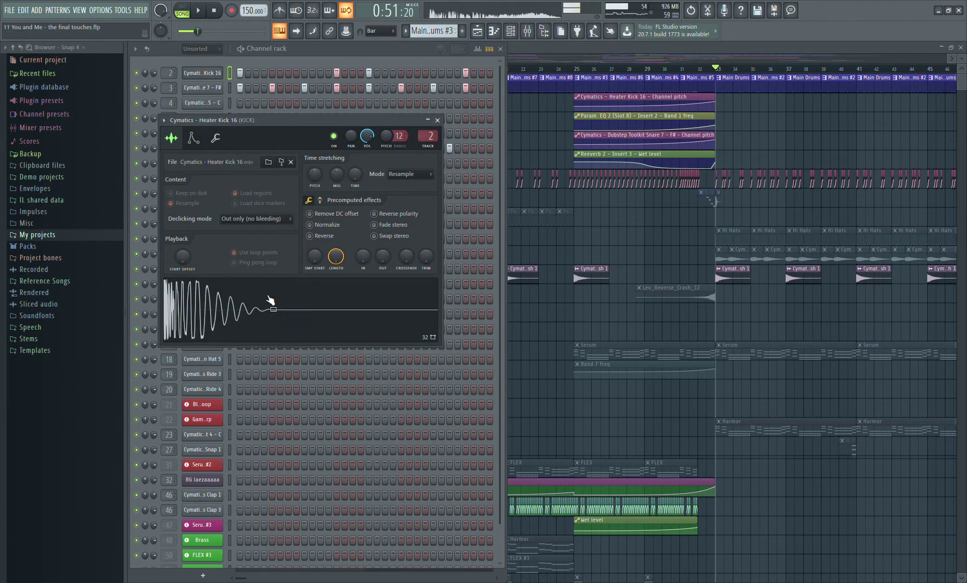
{"action": "left_click", "coordinate": [217, 91]}
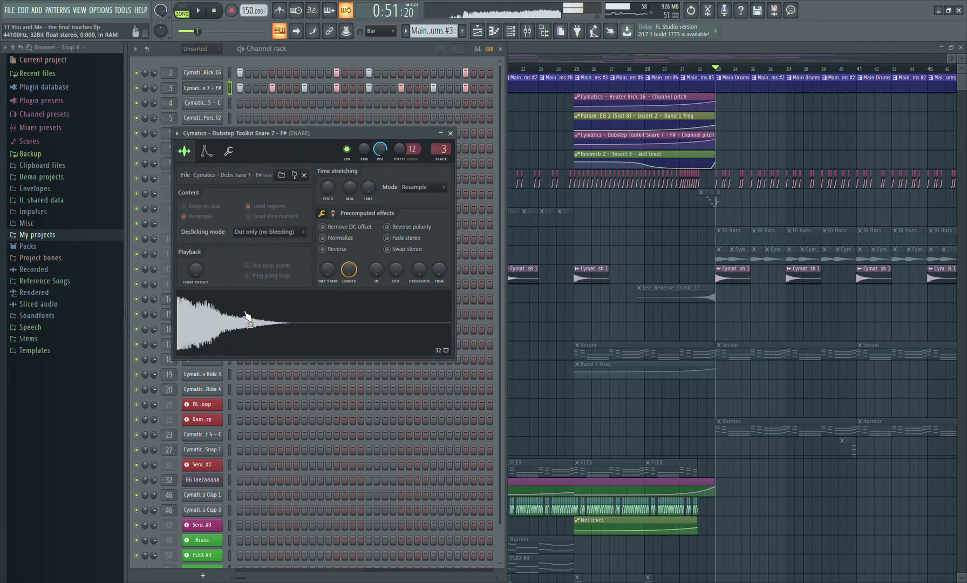
{"action": "left_click", "coordinate": [450, 132]}
Inspect the Heater Percussion 26 and Future Bass Perc 3 samplers and close their windows
{"action": "left_click", "coordinate": [206, 148]}
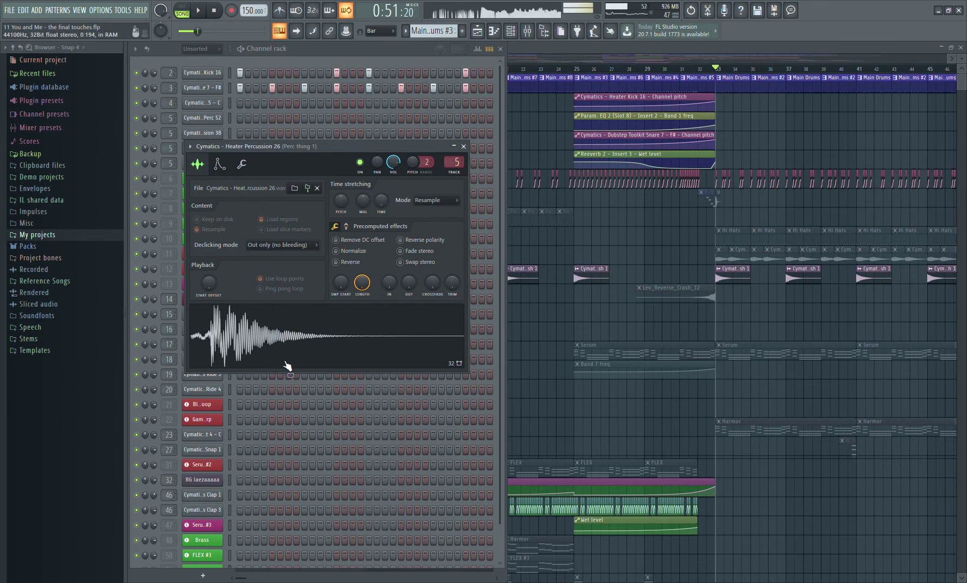
{"action": "left_click", "coordinate": [219, 163]}
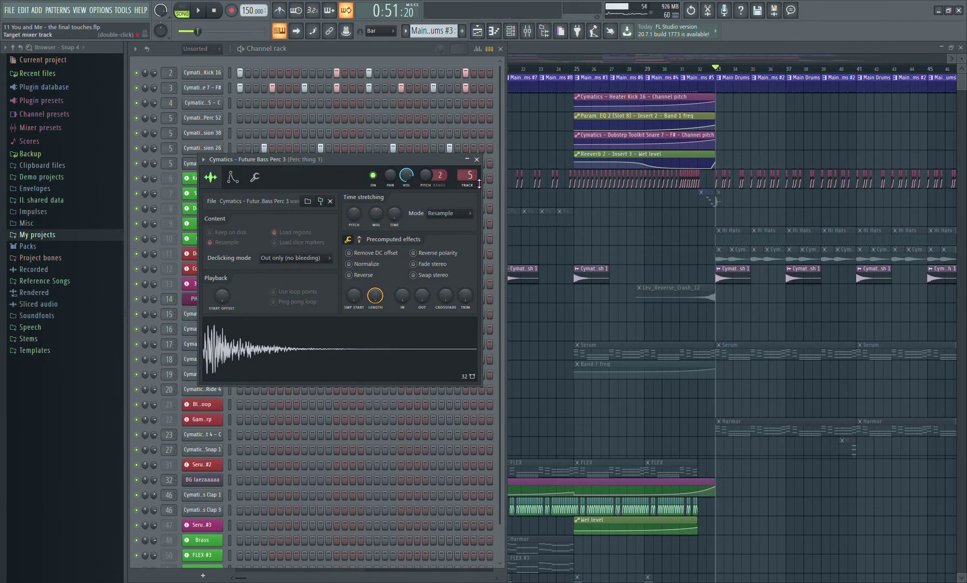
{"action": "left_click", "coordinate": [477, 160]}
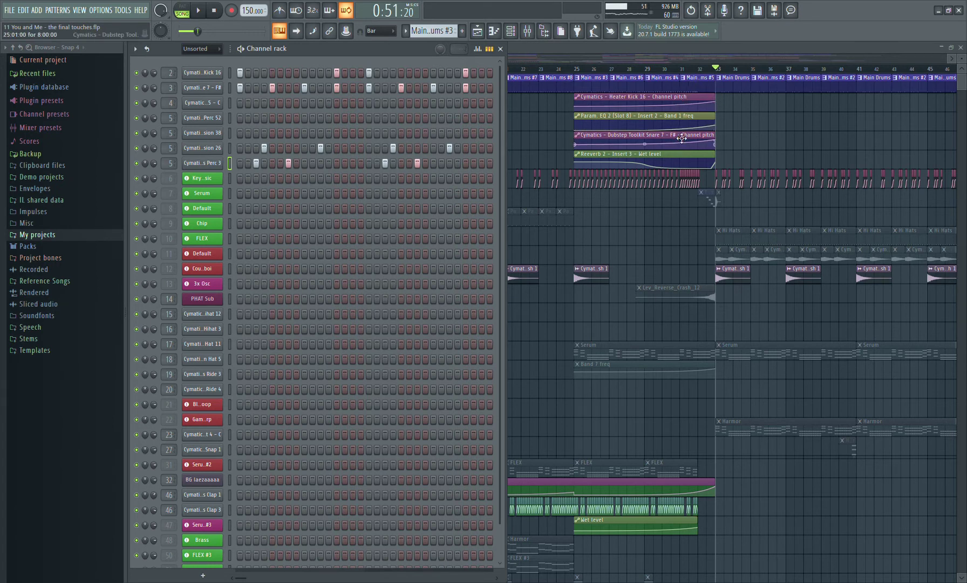
Examine the kick's Distructor, Compressor and Parametric EQ 2, playing from bar 25 to watch the EQ's Band 1 frequency automation
{"action": "left_click", "coordinate": [645, 124]}
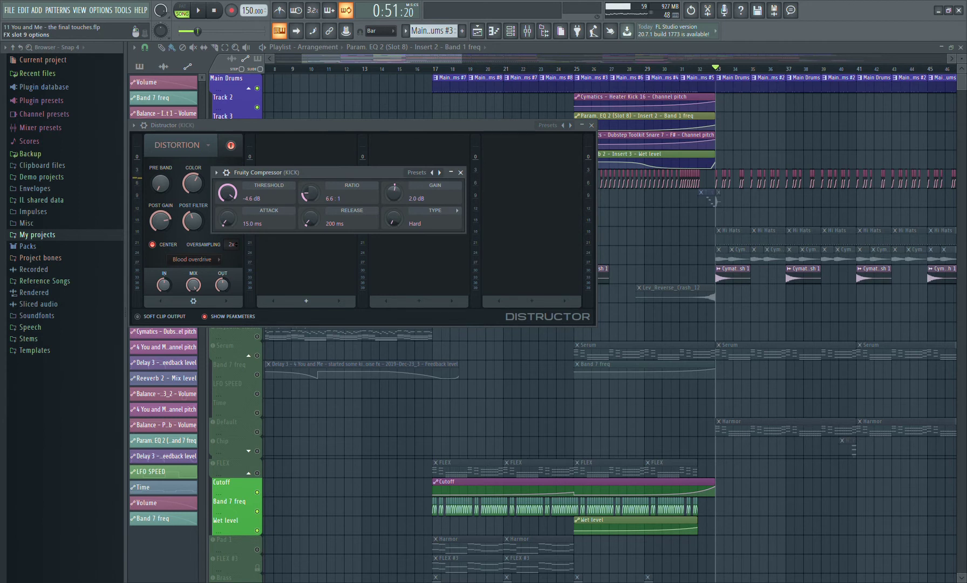
{"action": "key", "text": "space"}
{"action": "key", "text": "space"}
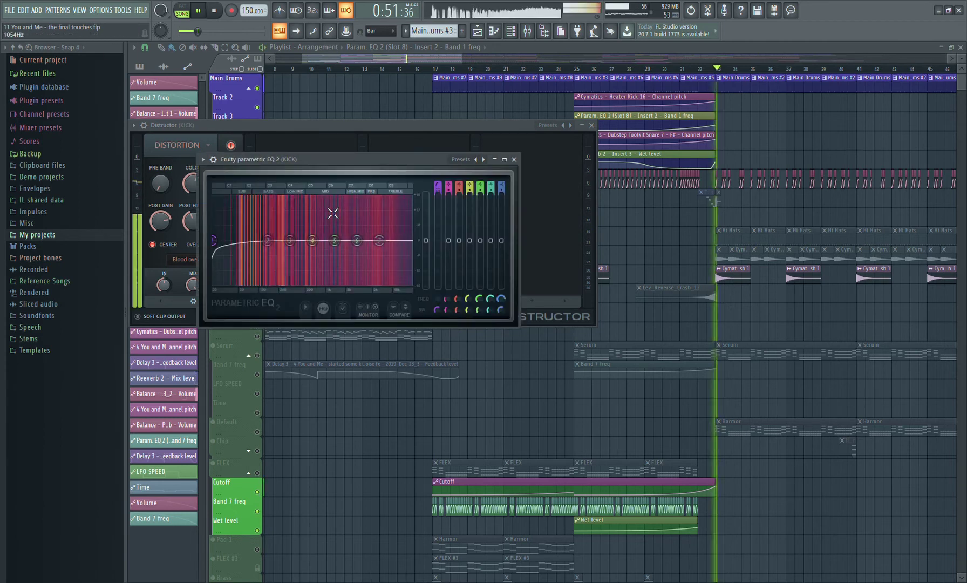
{"action": "left_click", "coordinate": [577, 72]}
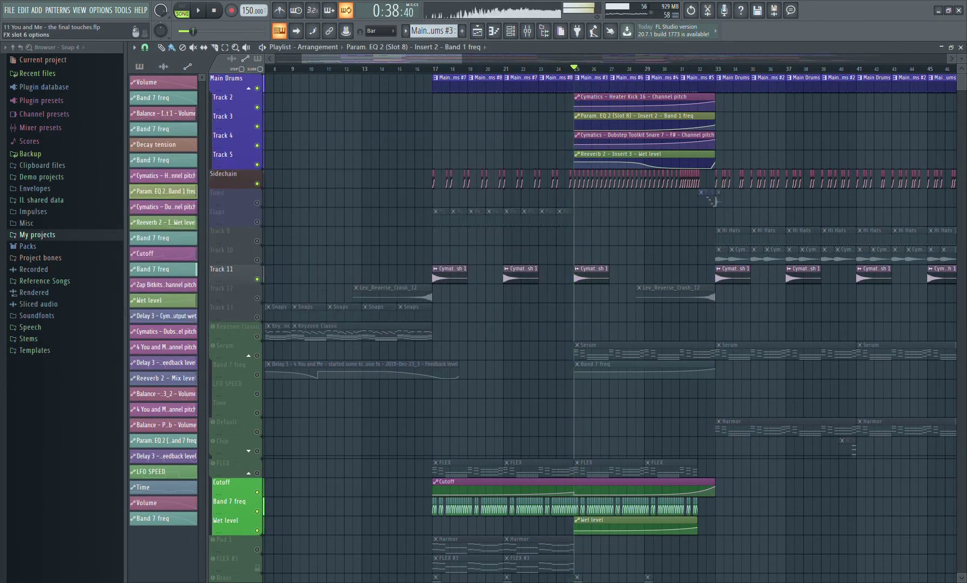
{"action": "key", "text": "space"}
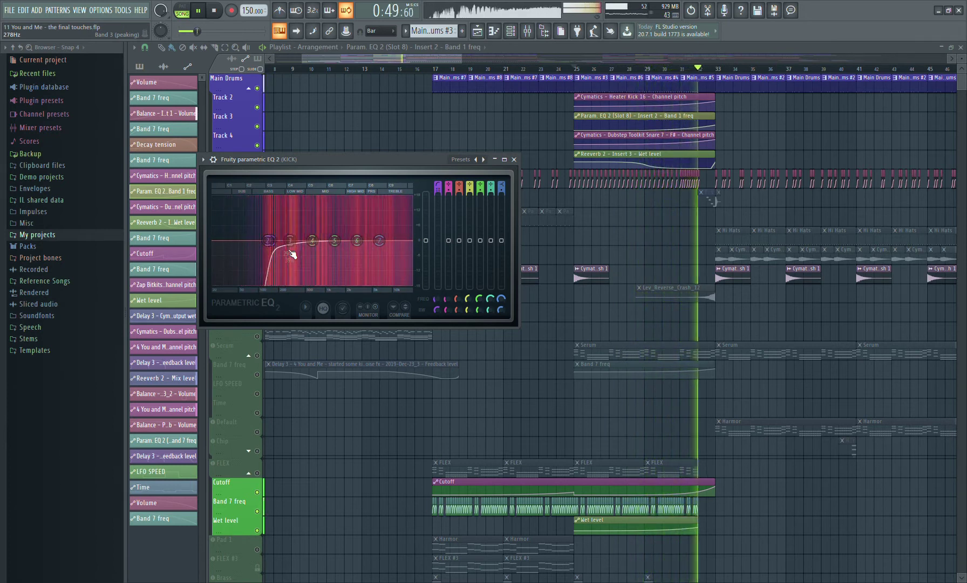
{"action": "key", "text": "space"}
{"action": "left_click", "coordinate": [514, 159]}
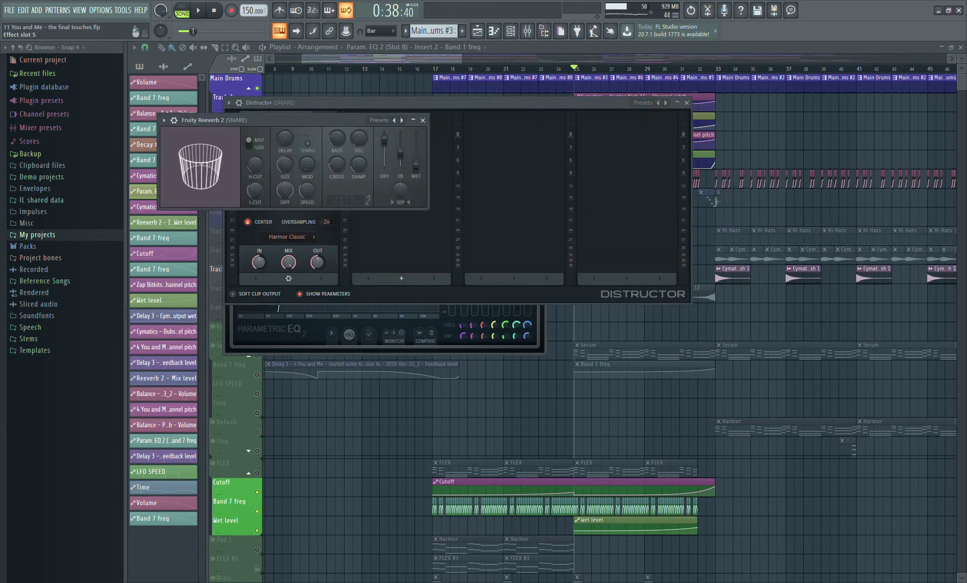
Play the build-up and rearrange the snare's Reeverb 2 and Distructor windows to reveal its Compressor and Parametric EQ 2
{"action": "key", "text": "space"}
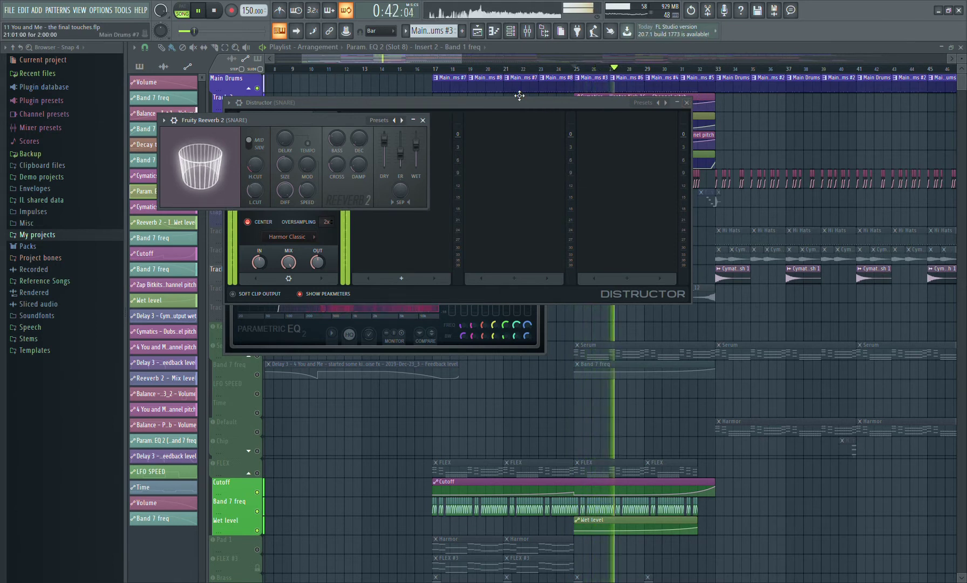
{"action": "left_click_drag", "start_coordinate": [359, 121], "coordinate": [650, 404]}
{"action": "left_click_drag", "start_coordinate": [501, 110], "coordinate": [502, 459]}
{"action": "left_click_drag", "start_coordinate": [534, 403], "coordinate": [557, 292]}
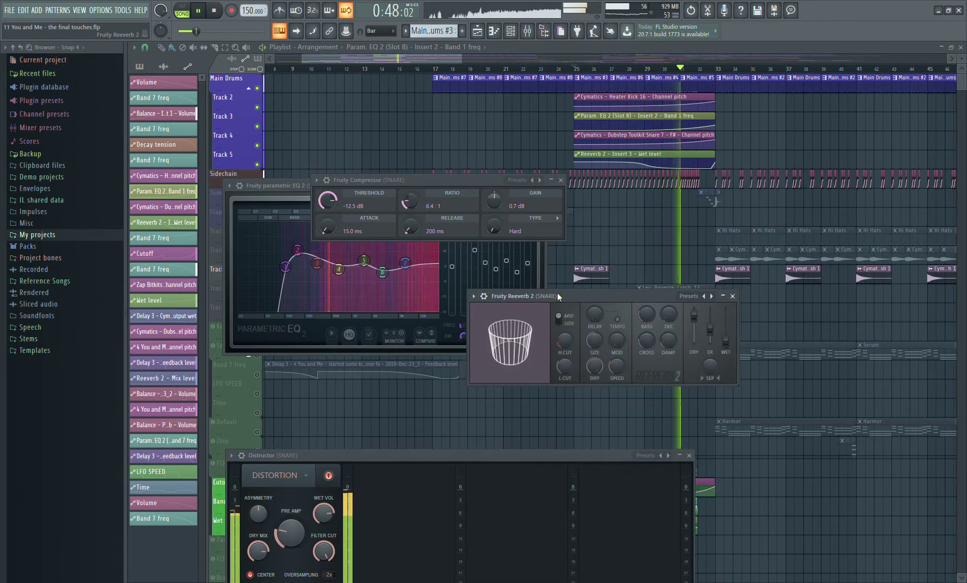
Stop playback, check the snare's Reeverb 2 against its Wet level automation, and close the channel rack and effect windows
{"action": "key", "text": "F6"}
{"action": "key", "text": "space"}
{"action": "left_click", "coordinate": [540, 186]}
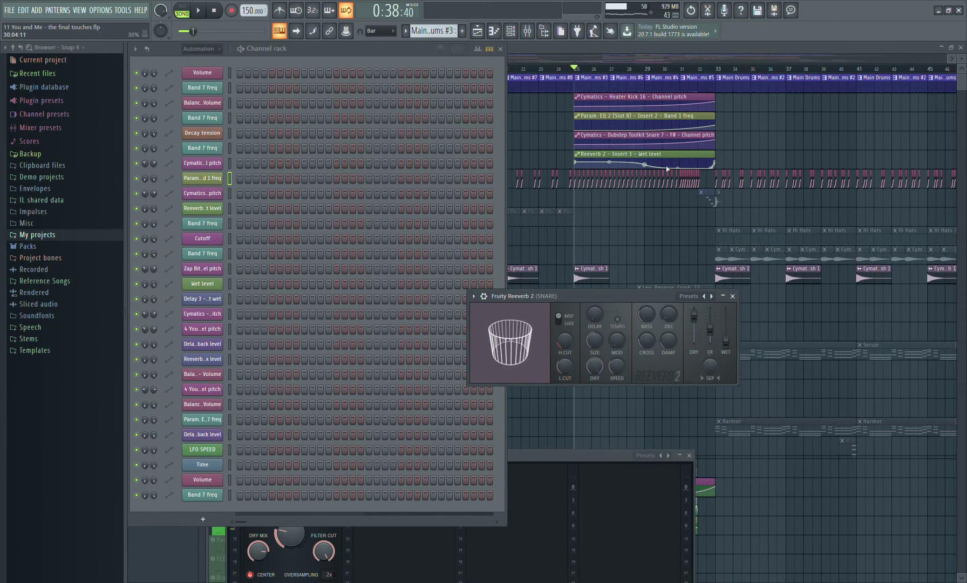
{"action": "left_click", "coordinate": [502, 49]}
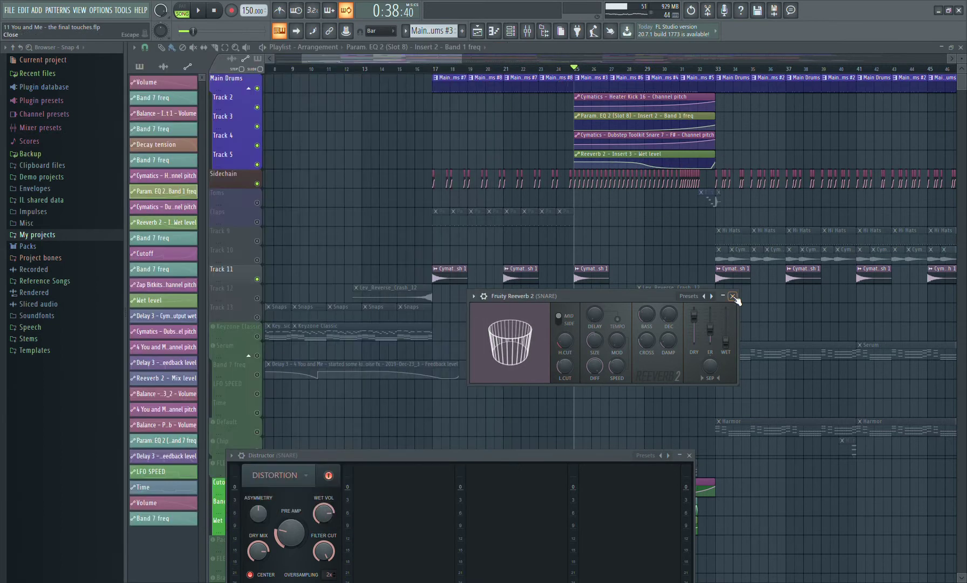
{"action": "left_click", "coordinate": [733, 296]}
{"action": "left_click", "coordinate": [689, 455]}
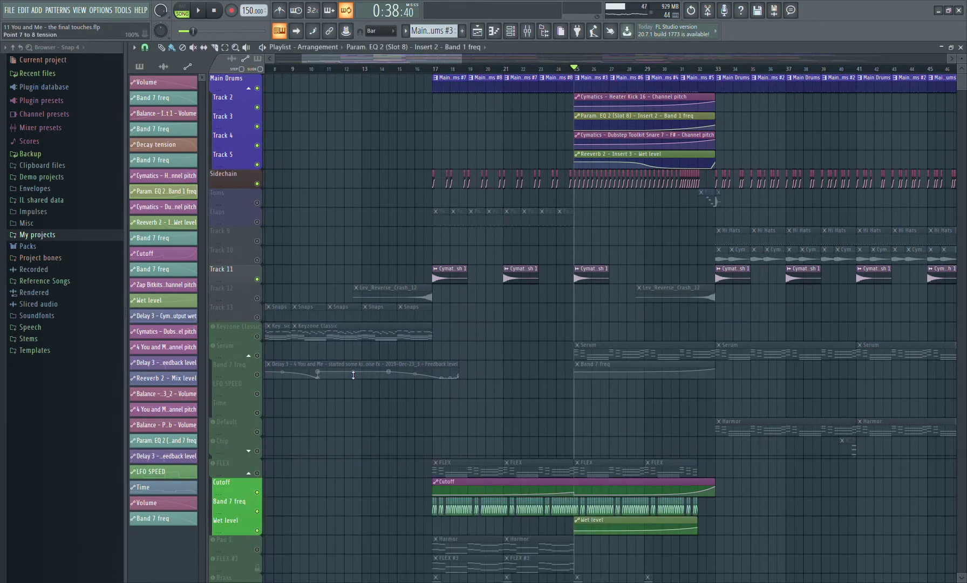
Solo the red Default track with its Band 7 freq automation and play it from bar 25
{"action": "scroll", "coordinate": [263, 374], "scroll_direction": "down", "scroll_amount": 9}
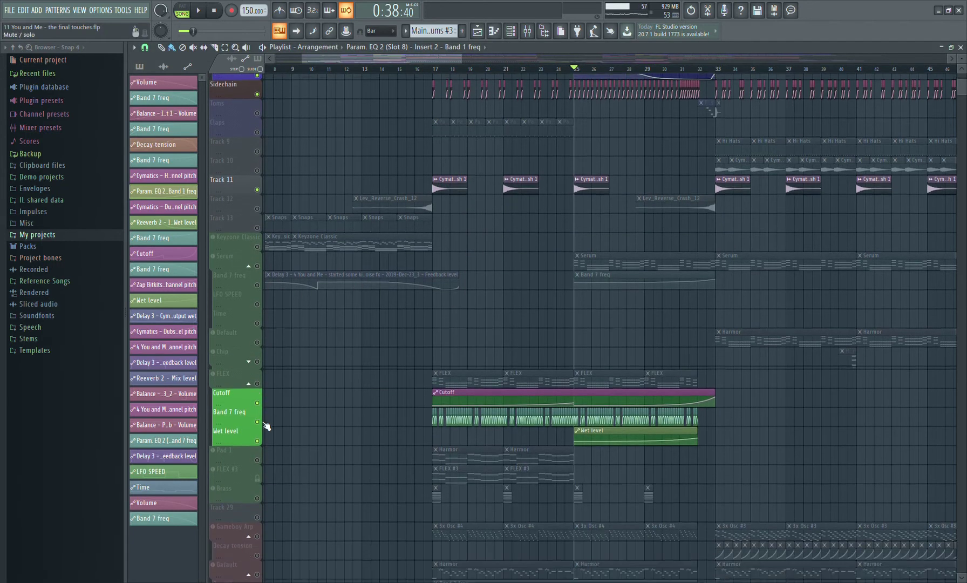
{"action": "left_click", "coordinate": [257, 492], "text": "ctrl"}
{"action": "left_click", "coordinate": [257, 511]}
{"action": "scroll", "coordinate": [264, 492], "scroll_direction": "down", "scroll_amount": 5}
{"action": "key", "text": "space"}
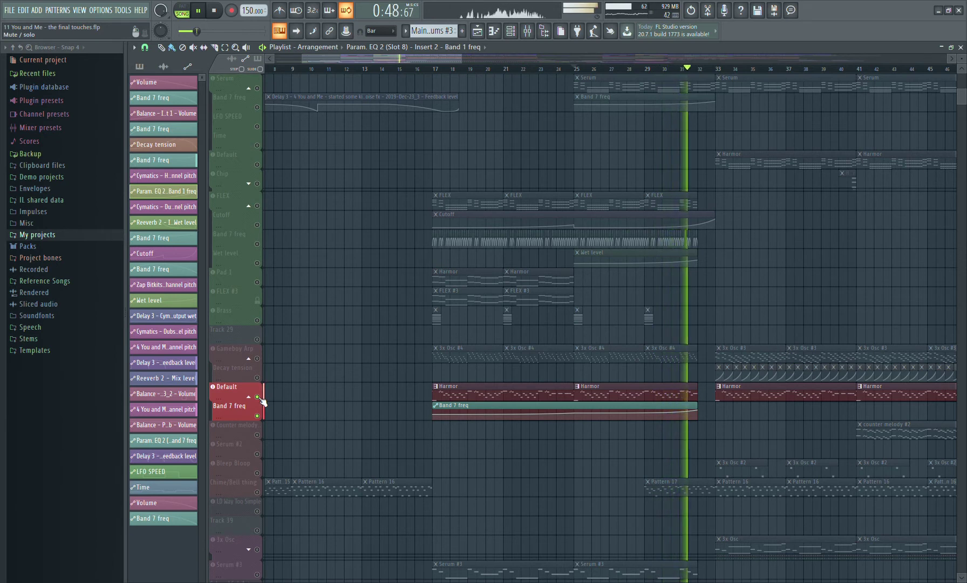
{"action": "key", "text": "space"}
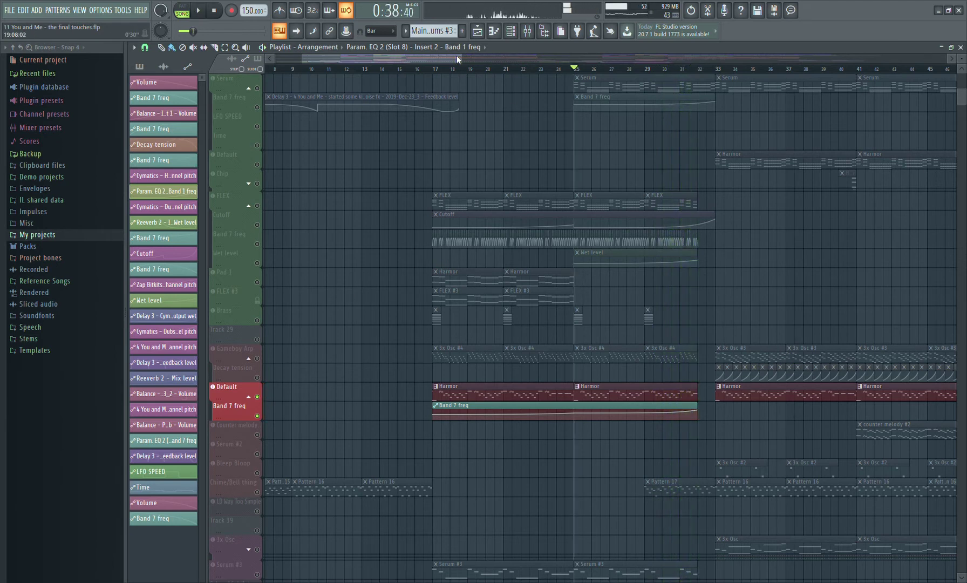
Audition Serum #3 on its own, and solo Track 48 to play its Cymatics sample from bar 25
{"action": "left_click_drag", "start_coordinate": [466, 65], "coordinate": [656, 59]}
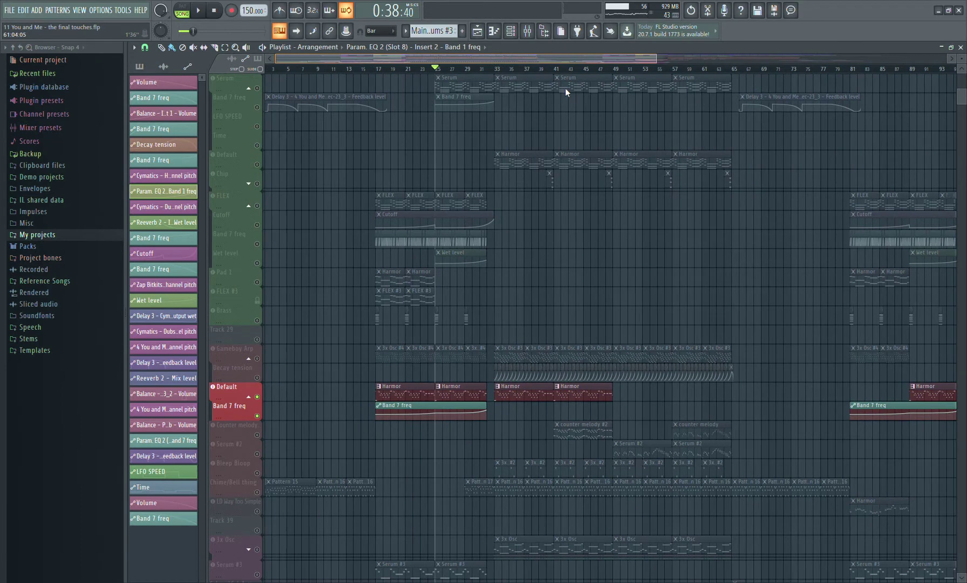
{"action": "scroll", "coordinate": [371, 322], "scroll_direction": "down", "scroll_amount": 5}
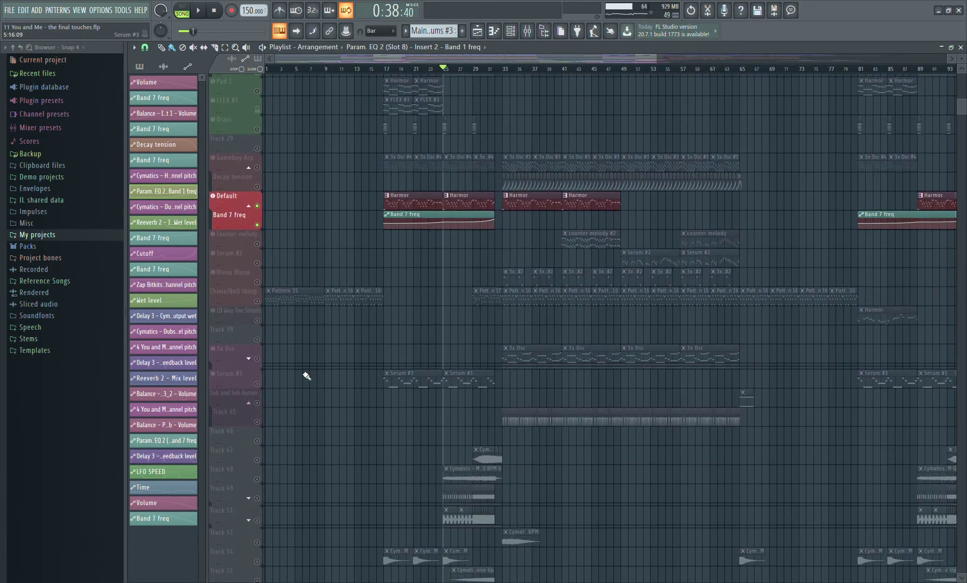
{"action": "right_click", "coordinate": [257, 384]}
{"action": "right_click", "coordinate": [257, 384]}
{"action": "key", "text": "space"}
{"action": "right_click", "coordinate": [257, 384]}
{"action": "key", "text": "space"}
{"action": "key", "text": "space"}
{"action": "scroll", "coordinate": [249, 370], "scroll_direction": "down", "scroll_amount": 3}
{"action": "key", "text": "space"}
{"action": "right_click", "coordinate": [257, 365]}
{"action": "key", "text": "space"}
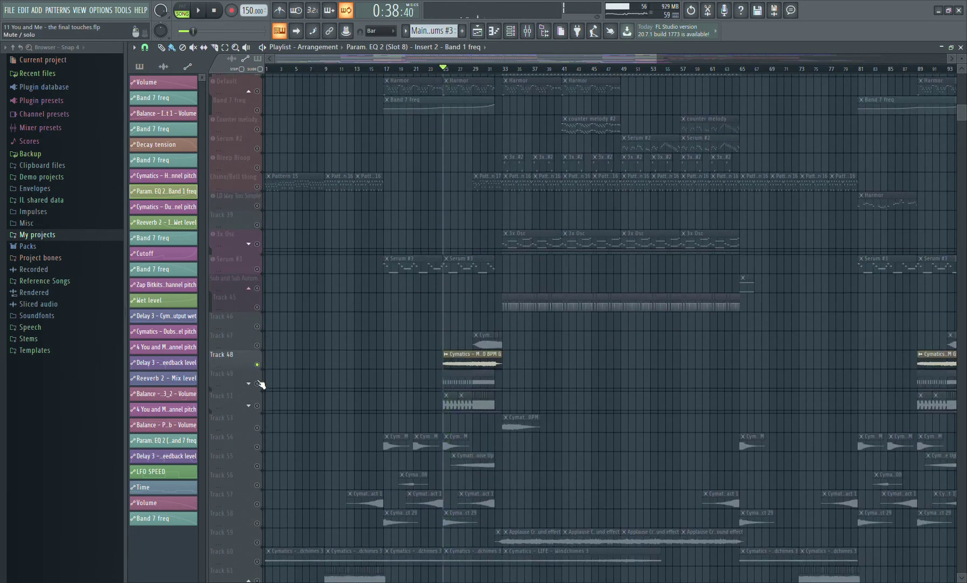
Expand the Track 49 and Track 51 groups and unmute Tracks 49 to 52 alongside Track 48
{"action": "left_click", "coordinate": [239, 392]}
{"action": "key", "text": "space"}
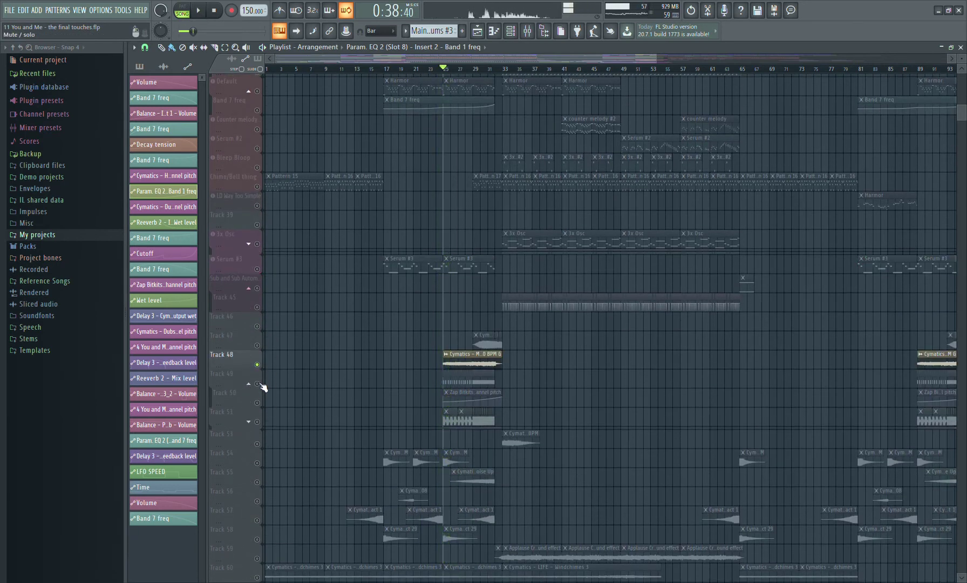
{"action": "left_click", "coordinate": [255, 426]}
{"action": "scroll", "coordinate": [263, 444], "scroll_direction": "down", "scroll_amount": 3}
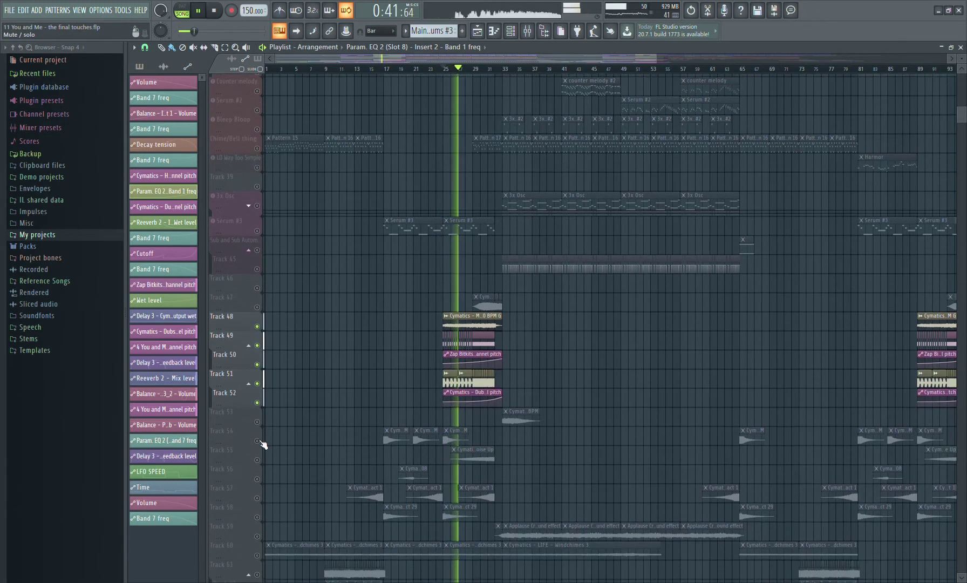
Unmute Tracks 53 to 58 while the build-up effects play, and stop playback
{"action": "left_click_drag", "start_coordinate": [258, 403], "coordinate": [258, 422]}
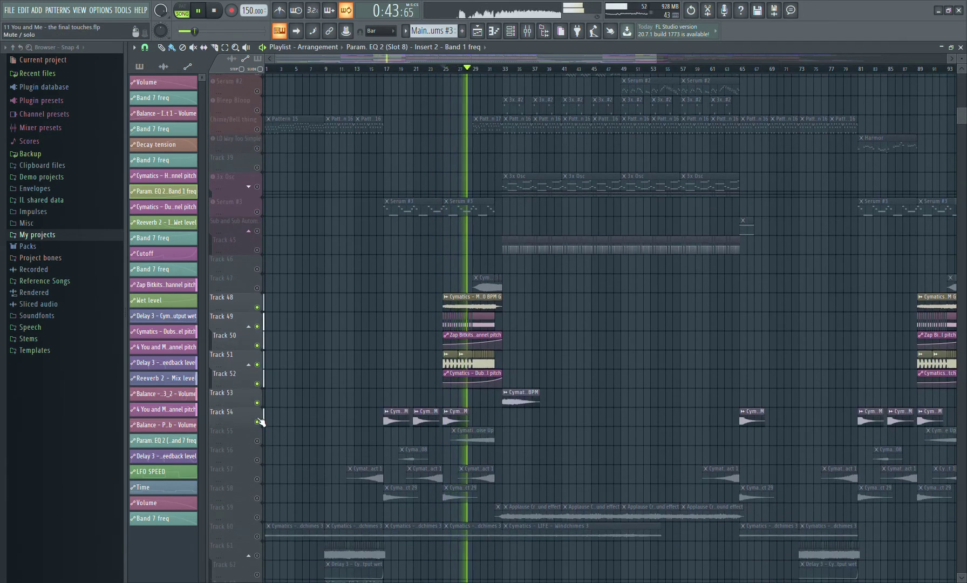
{"action": "left_click_drag", "start_coordinate": [262, 469], "coordinate": [260, 502]}
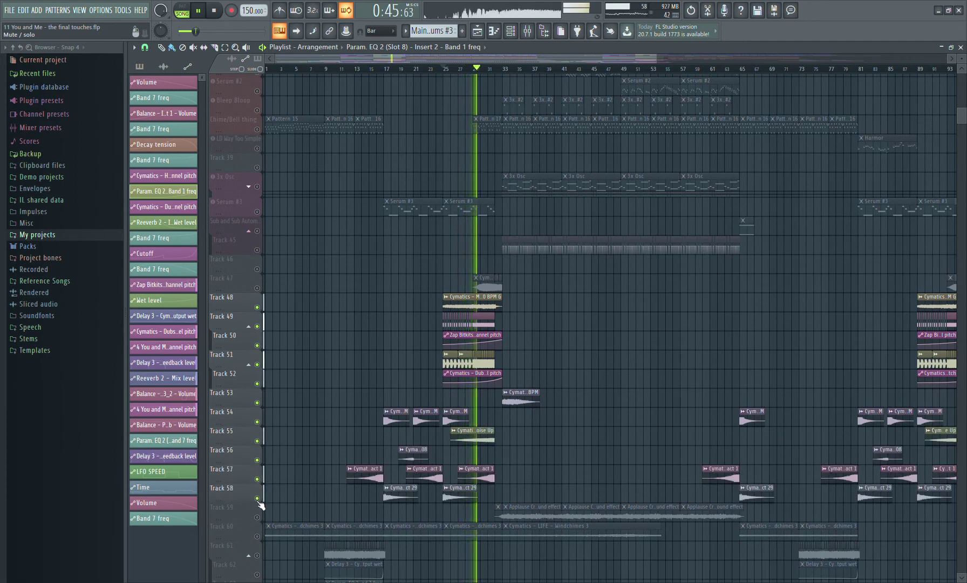
{"action": "scroll", "coordinate": [259, 488], "scroll_direction": "down", "scroll_amount": 12}
{"action": "scroll", "coordinate": [257, 486], "scroll_direction": "down", "scroll_amount": 3}
{"action": "key", "text": "space"}
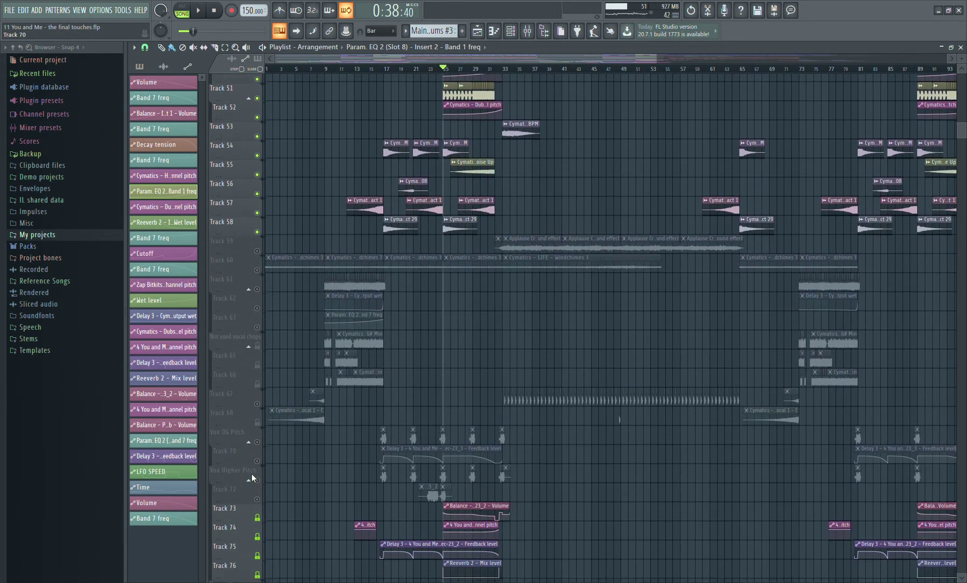
Unmute Vox OG Pitch with Track 70, and Vox Higher Pitch, and play from bar 25
{"action": "left_click", "coordinate": [258, 442]}
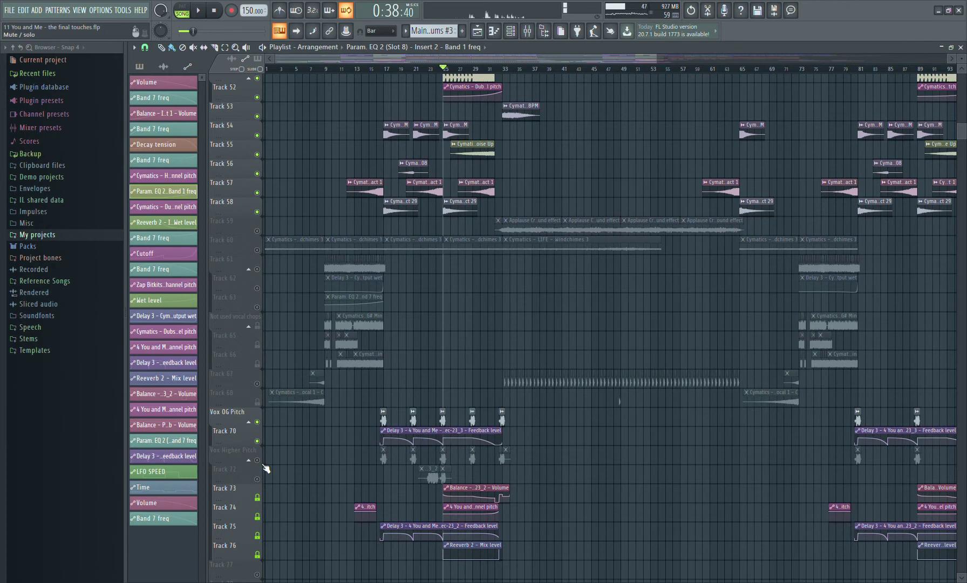
{"action": "left_click", "coordinate": [257, 480]}
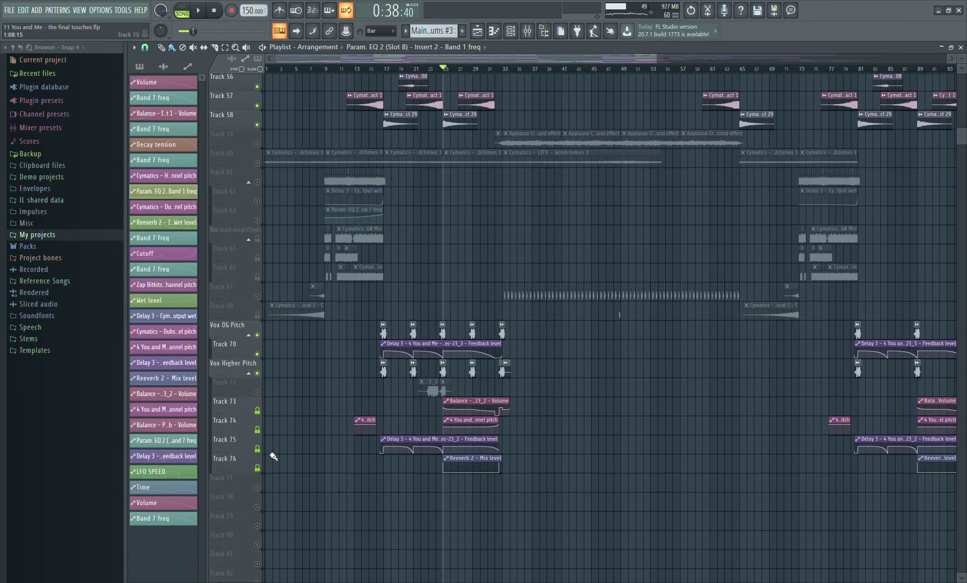
{"action": "key", "text": "space"}
Unmute the applause and windchimes on Tracks 59 and 60, and Tracks 61 to 63, during playback
{"action": "scroll", "coordinate": [270, 453], "scroll_direction": "up", "scroll_amount": 2}
{"action": "left_click", "coordinate": [257, 287]}
{"action": "left_click", "coordinate": [257, 269]}
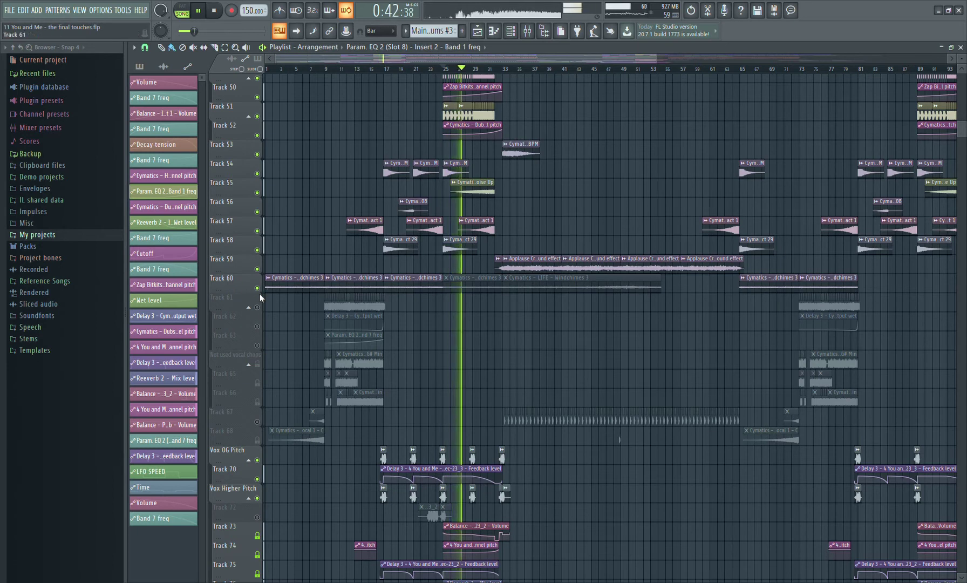
{"action": "left_click", "coordinate": [257, 308]}
{"action": "left_click", "coordinate": [257, 326]}
{"action": "scroll", "coordinate": [366, 362], "scroll_direction": "up", "scroll_amount": 10}
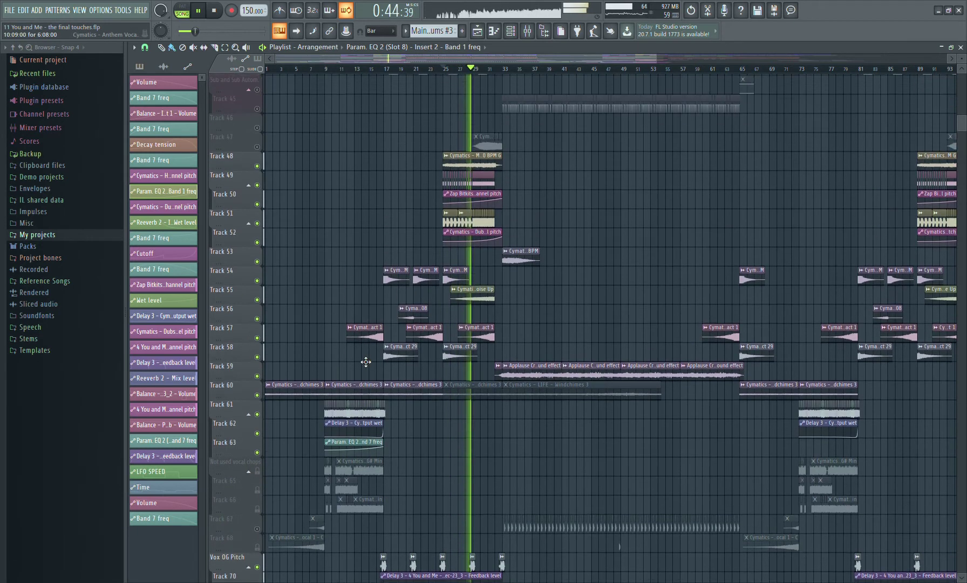
Unmute the Serum #3 and Chime/Bell thing tracks during playback
{"action": "scroll", "coordinate": [366, 361], "scroll_direction": "up", "scroll_amount": 5}
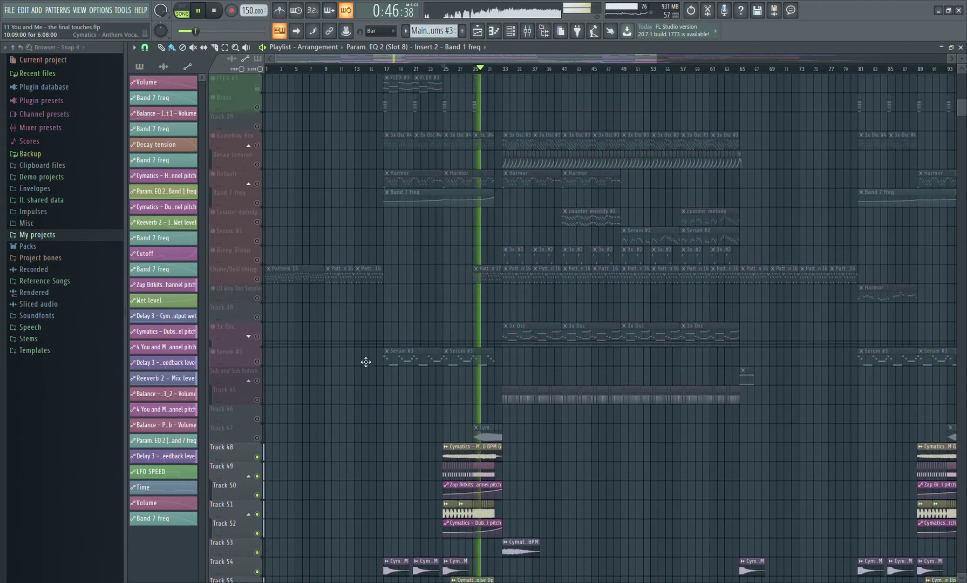
{"action": "left_click", "coordinate": [258, 366]}
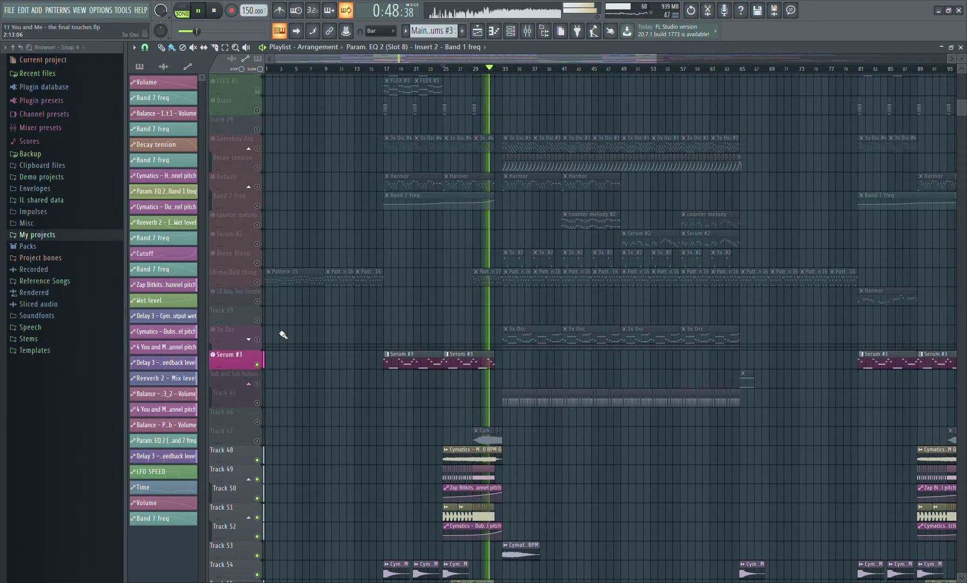
{"action": "left_click", "coordinate": [257, 282]}
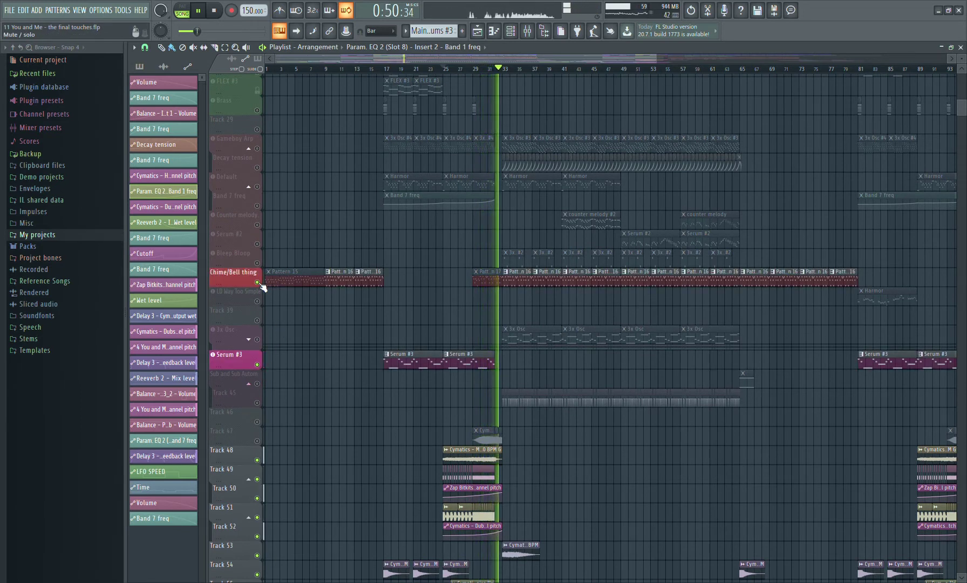
Unmute the red Default track with its Band 7 freq lane, and Gameboy Arp with its Decay tension lane
{"action": "scroll", "coordinate": [262, 286], "scroll_direction": "up", "scroll_amount": 3}
{"action": "left_click", "coordinate": [257, 263]}
{"action": "left_click", "coordinate": [258, 282]}
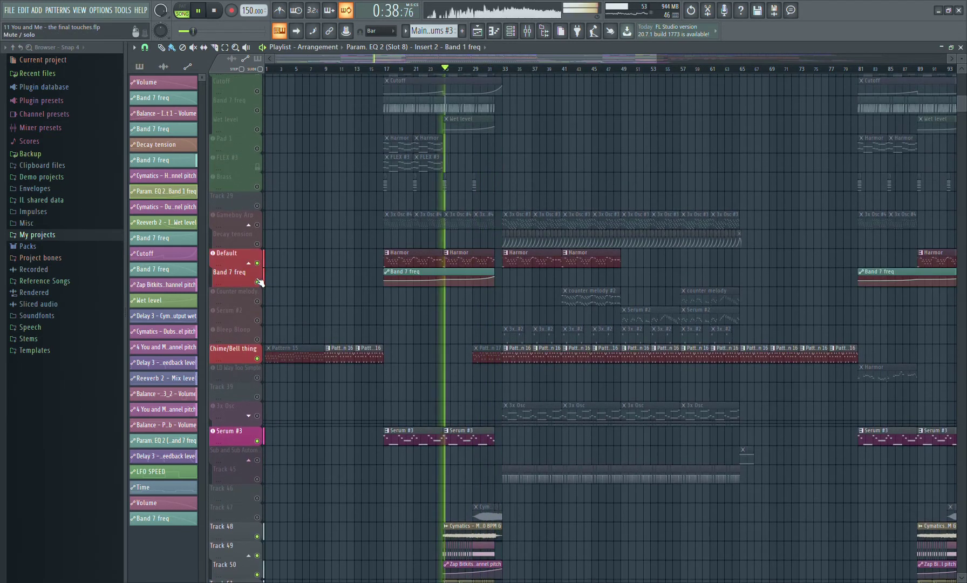
{"action": "scroll", "coordinate": [259, 282], "scroll_direction": "up", "scroll_amount": 3}
{"action": "left_click", "coordinate": [258, 282]}
{"action": "left_click", "coordinate": [258, 301]}
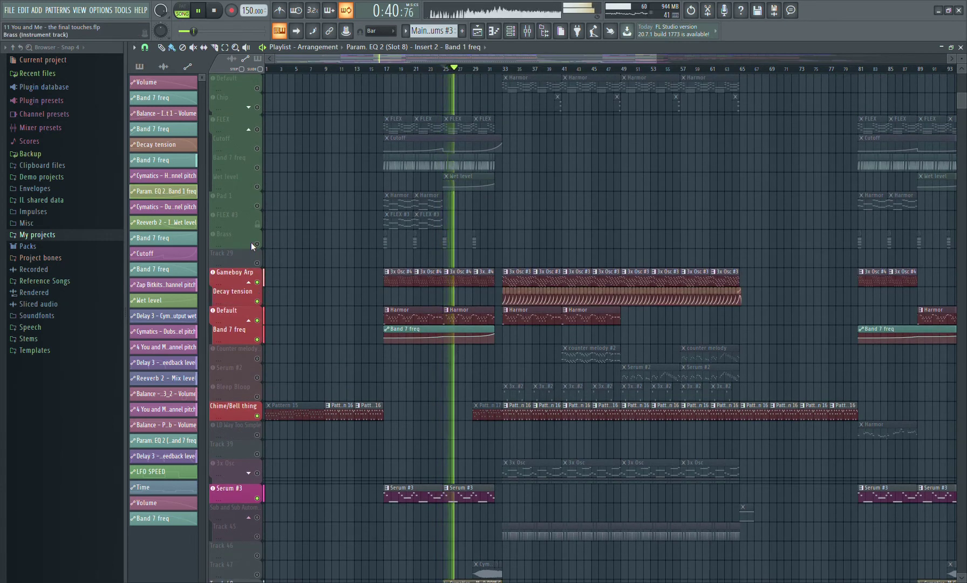
Unmute FLEX with its Cutoff, Band 7 freq and Wet level lanes, plus the Pad 1 track
{"action": "scroll", "coordinate": [251, 242], "scroll_direction": "up", "scroll_amount": 2}
{"action": "left_click", "coordinate": [257, 167]}
{"action": "left_click", "coordinate": [257, 186]}
{"action": "left_click", "coordinate": [257, 205]}
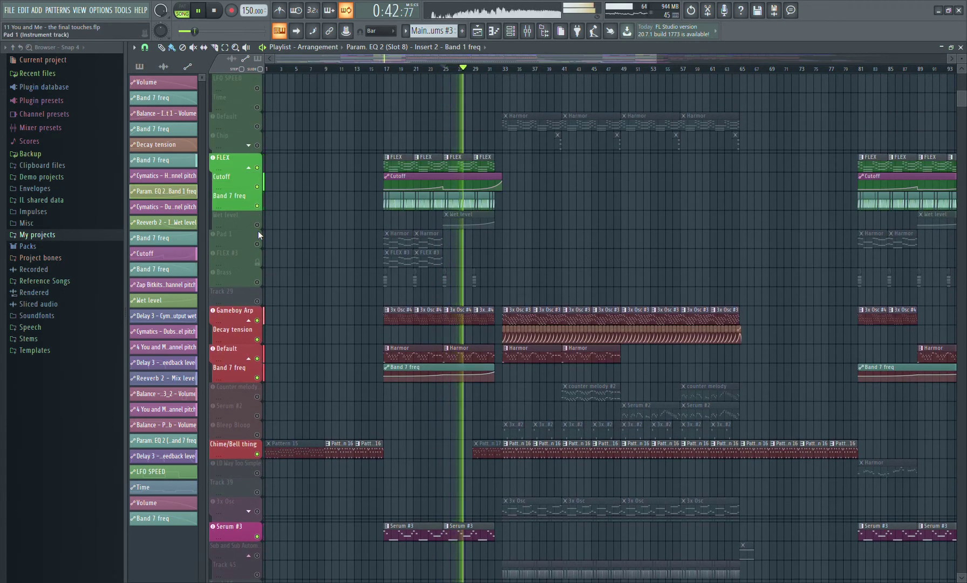
{"action": "left_click", "coordinate": [258, 225]}
{"action": "left_click", "coordinate": [257, 243]}
Unmute the green Serum track with its Band 7 freq lane, and the Keyzone Classic track
{"action": "scroll", "coordinate": [260, 270], "scroll_direction": "up", "scroll_amount": 11}
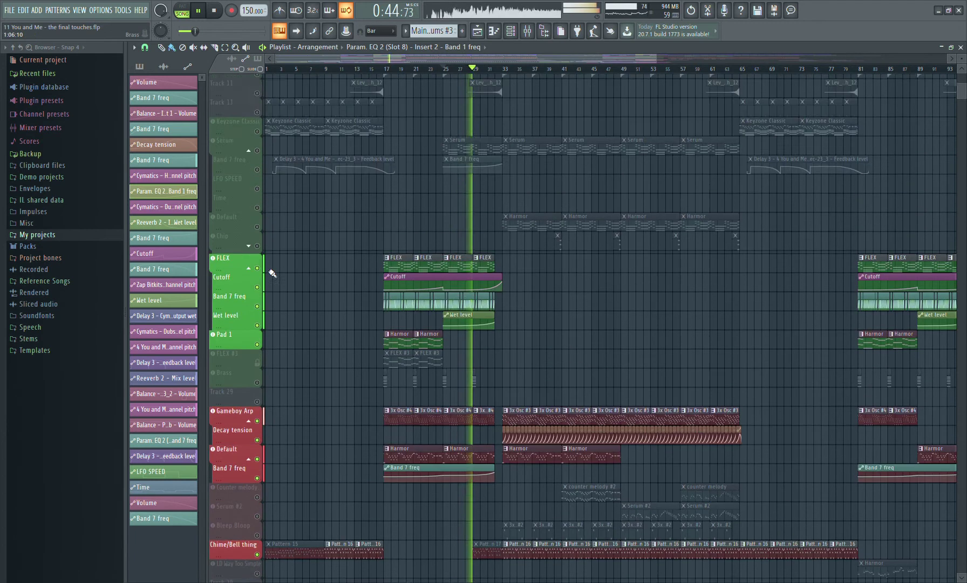
{"action": "left_click", "coordinate": [257, 260]}
{"action": "left_click", "coordinate": [257, 279]}
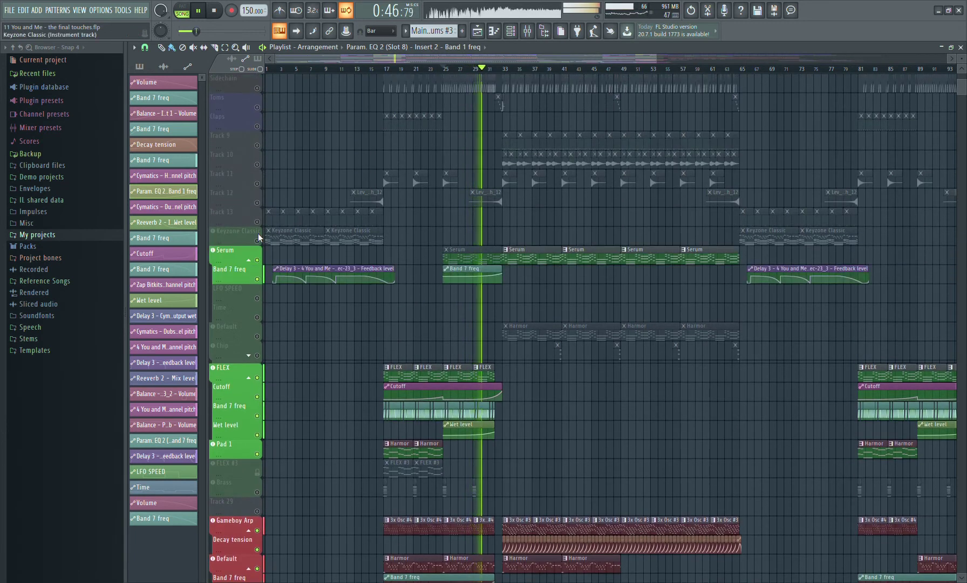
{"action": "left_click", "coordinate": [258, 240]}
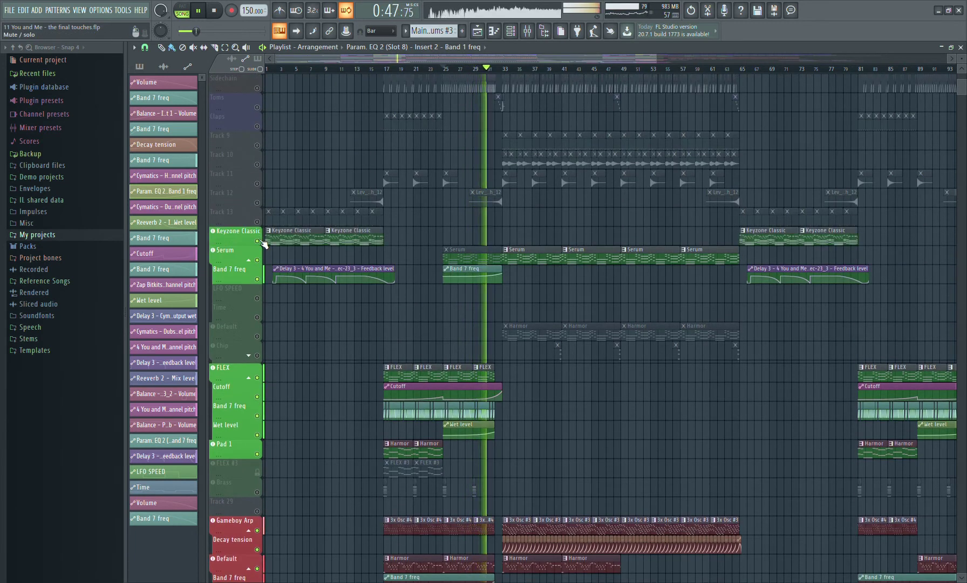
Unmute all tracks together, play the end of the build-up from bar 29, and stop playback
{"action": "right_click", "coordinate": [260, 133]}
{"action": "right_click", "coordinate": [260, 133]}
{"action": "key", "text": "space"}
{"action": "left_click", "coordinate": [477, 70]}
{"action": "key", "text": "space"}
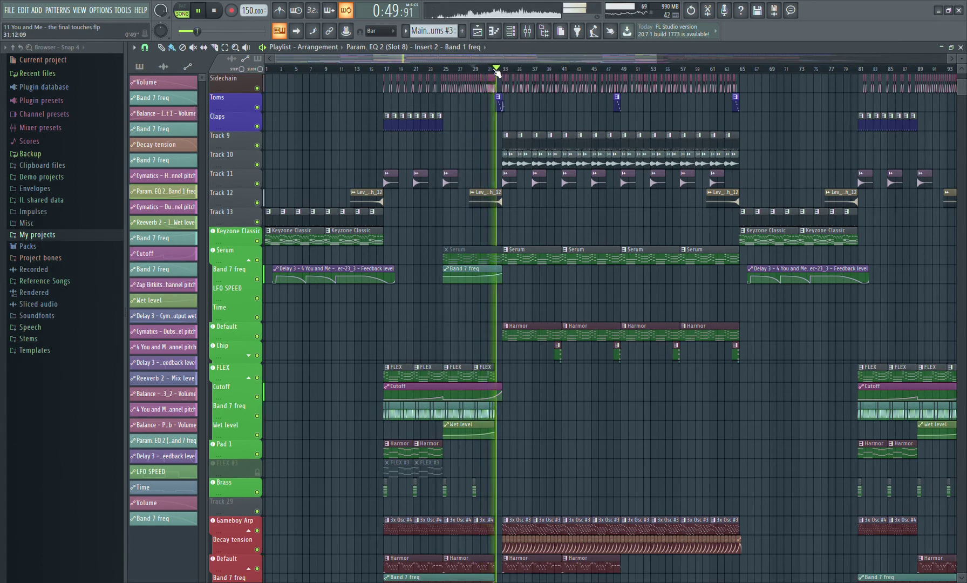
{"action": "key", "text": "space"}
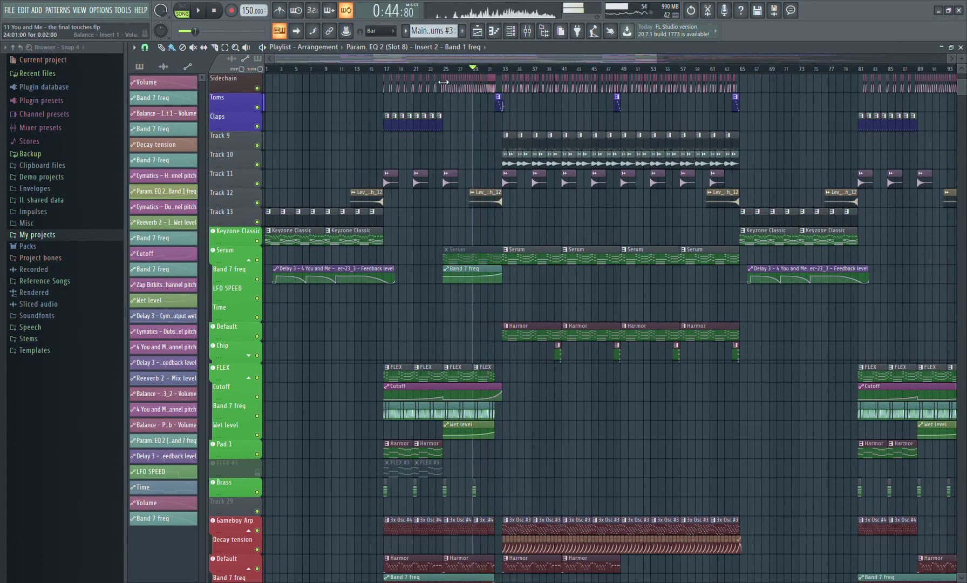
Move the playhead to bar 33, play the opening of the full drop, and stop
{"action": "left_click", "coordinate": [214, 10]}
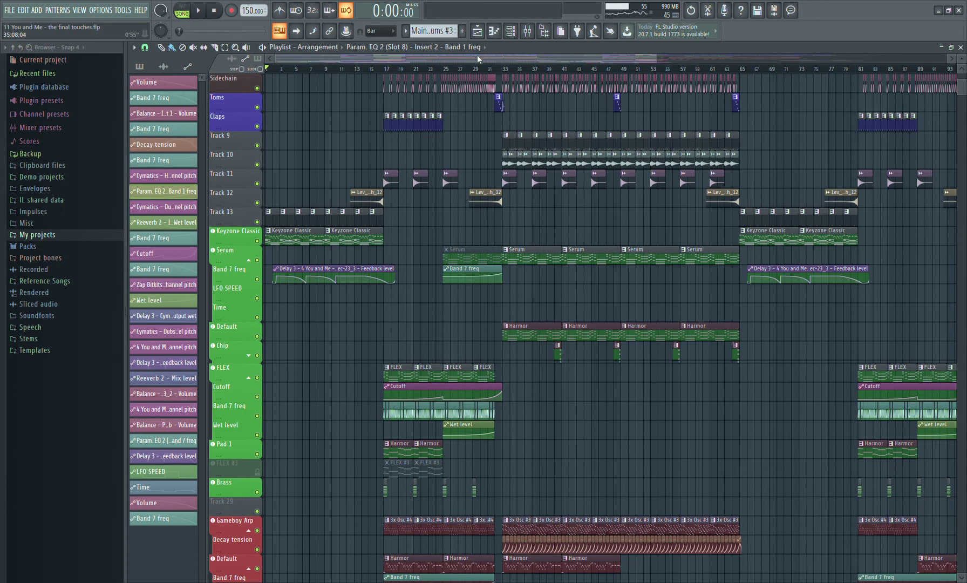
{"action": "left_click", "coordinate": [505, 68]}
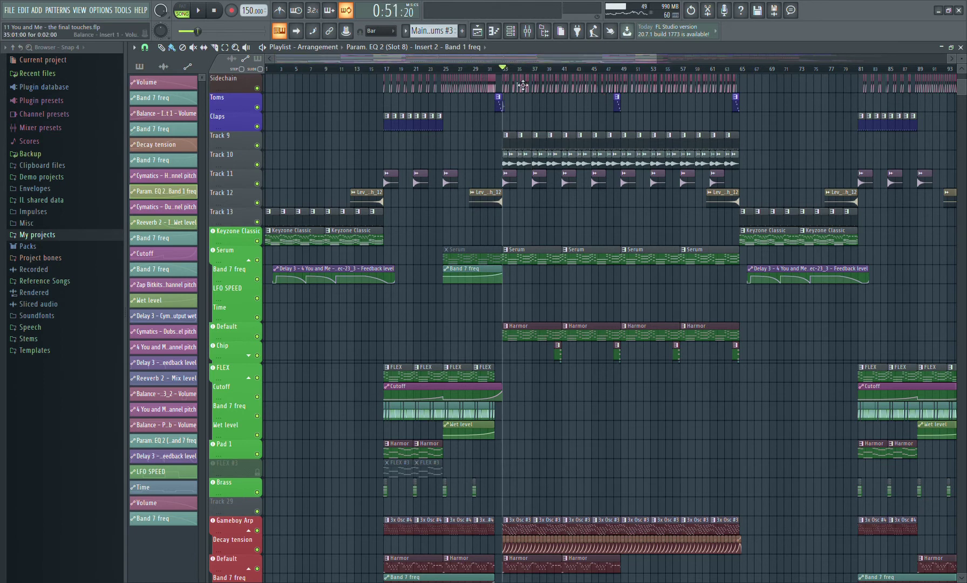
{"action": "key", "text": "space"}
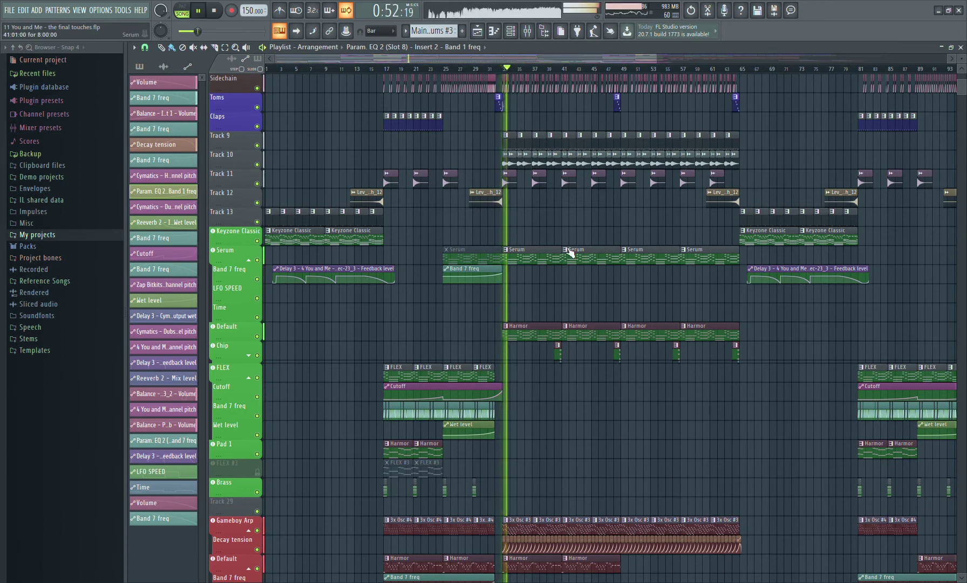
{"action": "key", "text": "space"}
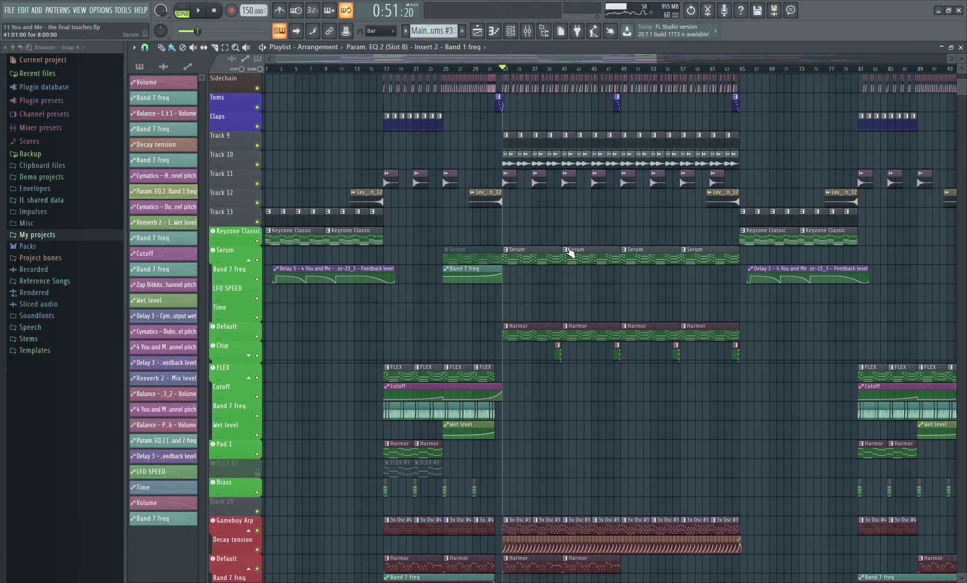
Look over the drop's synth, bass and effects tracks and replay the drop briefly from bar 33
{"action": "scroll", "coordinate": [566, 378], "scroll_direction": "down", "scroll_amount": 5}
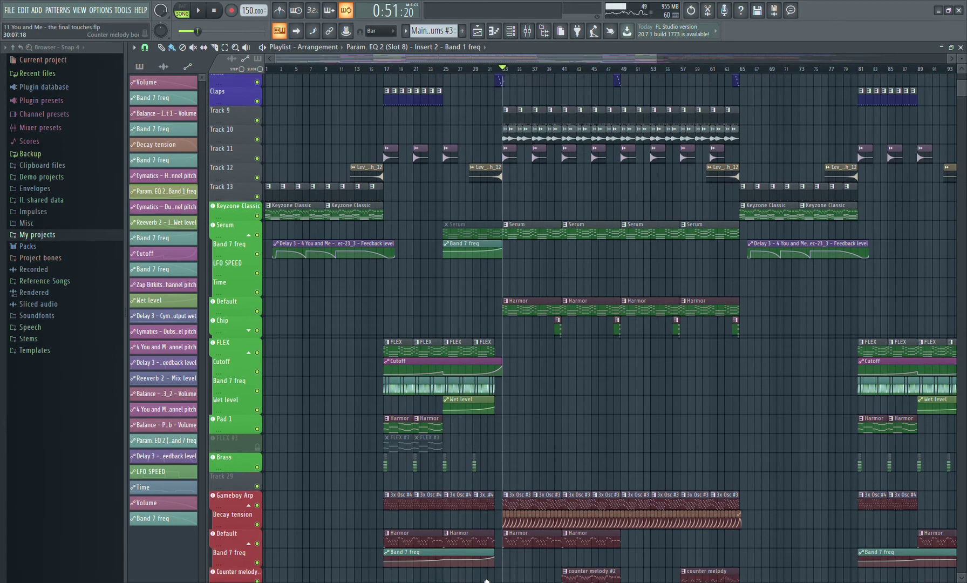
{"action": "left_click_drag", "start_coordinate": [961, 93], "coordinate": [962, 103]}
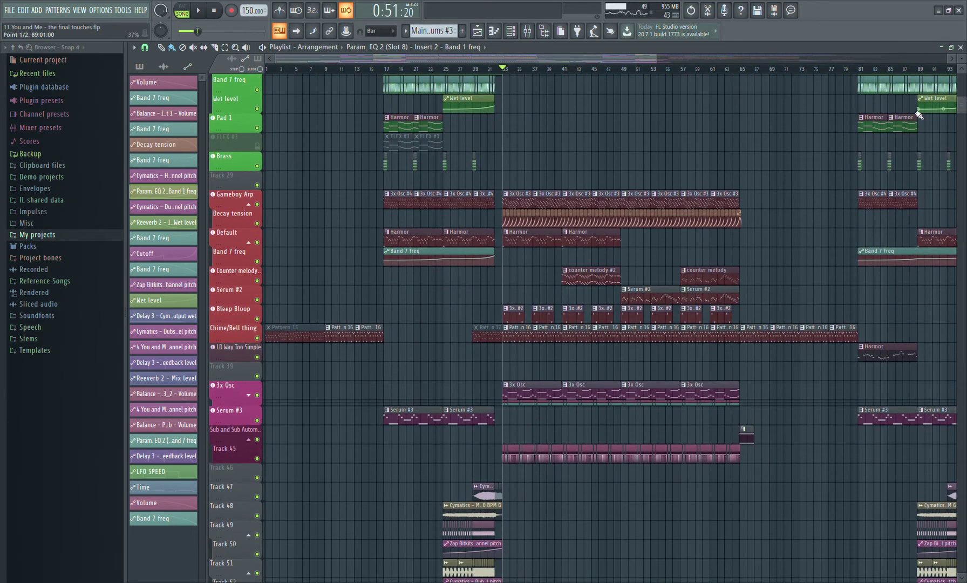
{"action": "scroll", "coordinate": [550, 317], "scroll_direction": "down", "scroll_amount": 9}
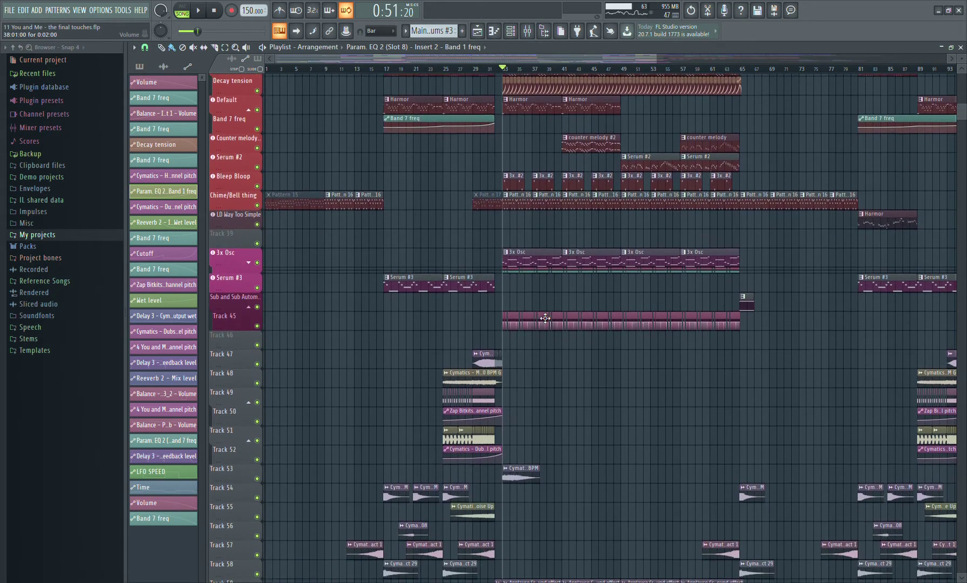
{"action": "left_click_drag", "start_coordinate": [962, 128], "coordinate": [962, 104]}
{"action": "scroll", "coordinate": [956, 112], "scroll_direction": "up", "scroll_amount": 2}
{"action": "key", "text": "space"}
{"action": "key", "text": "space"}
Solo Serum, add its Band 7 freq, LFO SPEED and Time lanes, and play from bar 33
{"action": "left_click", "coordinate": [257, 178], "text": "ctrl"}
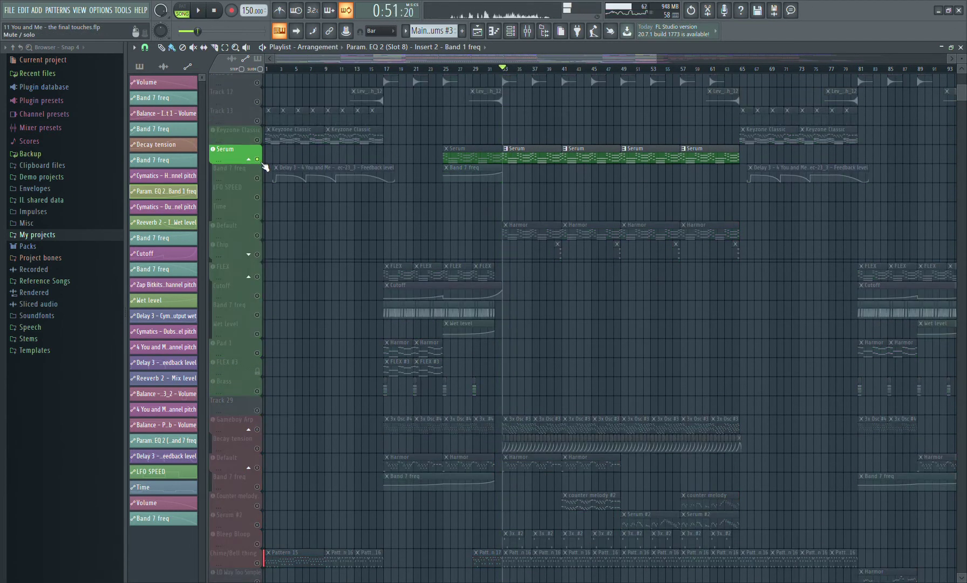
{"action": "left_click", "coordinate": [259, 217], "text": "ctrl"}
{"action": "key", "text": "space"}
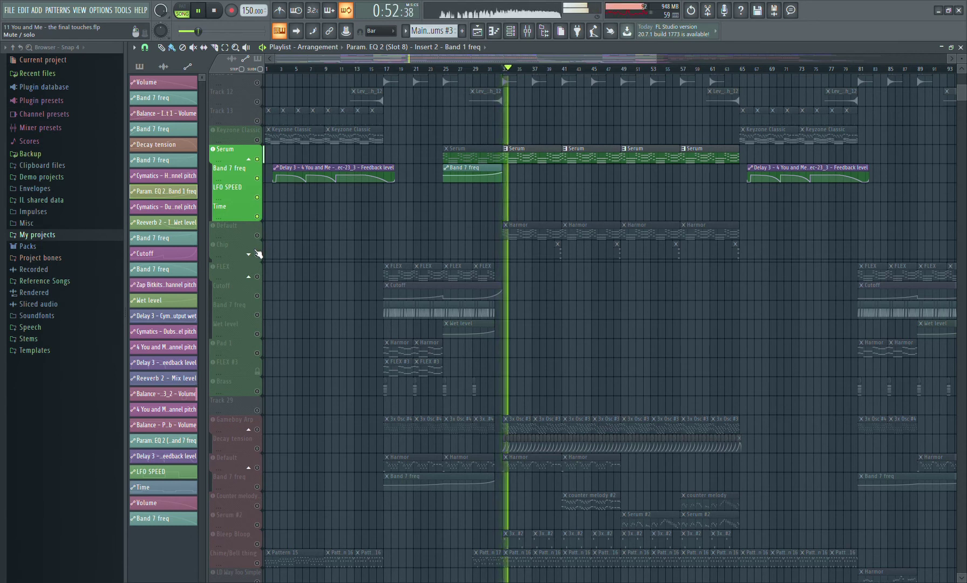
Expand the Chip group, then unmute Chip, its Band 7 freq lane and the green Default track alongside Serum
{"action": "left_click", "coordinate": [250, 255]}
{"action": "left_click", "coordinate": [257, 255], "text": "ctrl"}
{"action": "left_click", "coordinate": [257, 273], "text": "ctrl"}
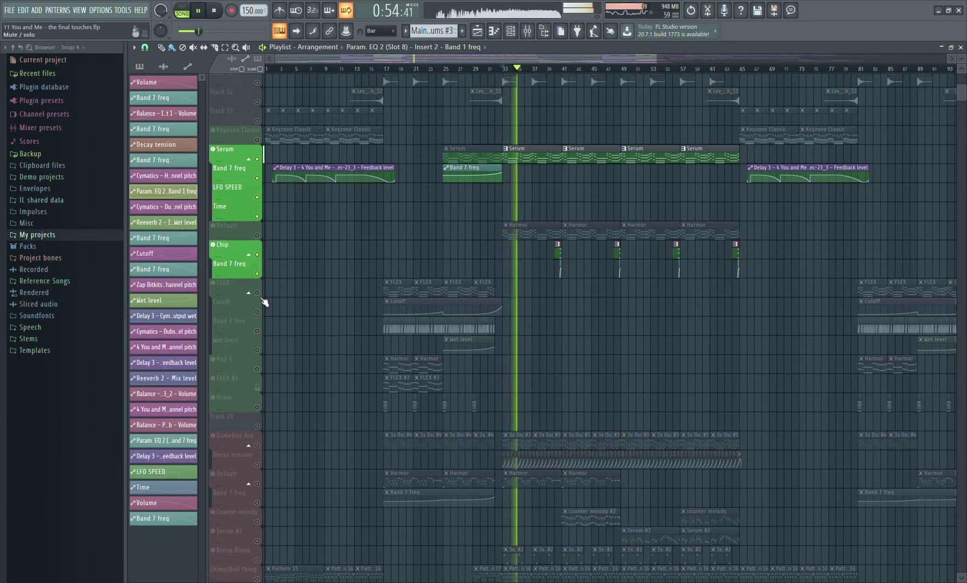
{"action": "left_click", "coordinate": [257, 236], "text": "ctrl"}
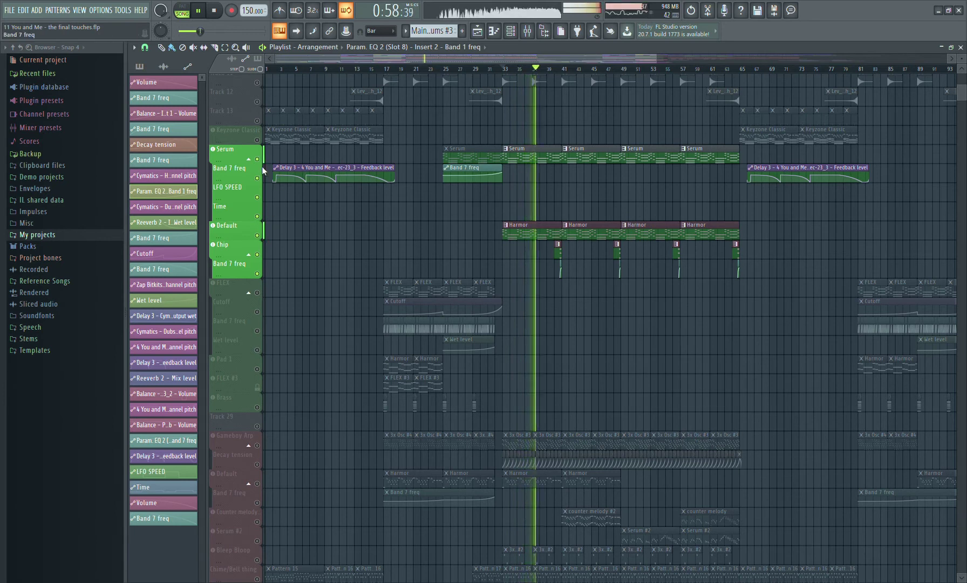
Replay the drop from bar 33 with only Serum and its Band 7 freq, LFO SPEED and Time lanes active
{"action": "left_click", "coordinate": [238, 153]}
{"action": "key", "text": "space"}
{"action": "key", "text": "space"}
{"action": "left_click", "coordinate": [258, 178]}
{"action": "left_click", "coordinate": [259, 198]}
{"action": "left_click", "coordinate": [258, 217]}
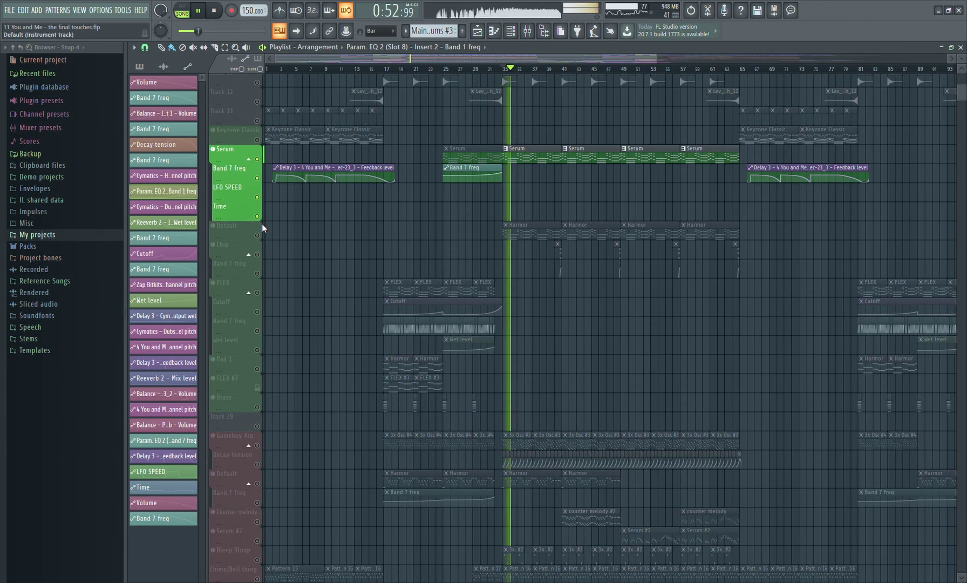
Open the Serum track's synth and reshape the falling side of its LFO 1 curve with extra points during playback
{"action": "key", "text": "space"}
{"action": "left_click", "coordinate": [239, 152]}
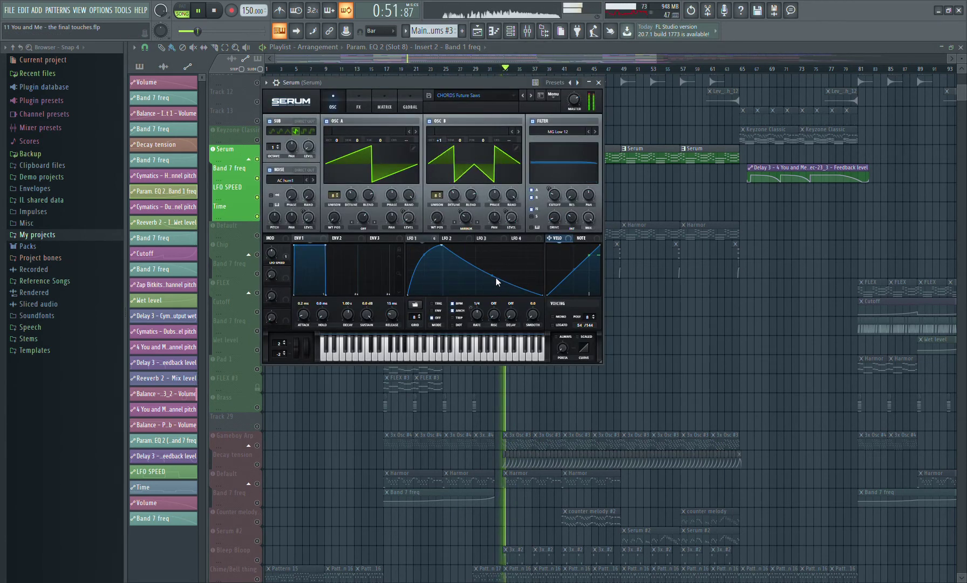
{"action": "double_click", "coordinate": [487, 271]}
{"action": "mouse_move", "coordinate": [491, 276]}
{"action": "left_mouse_down"}
{"action": "mouse_move", "coordinate": [504, 290]}
{"action": "mouse_move", "coordinate": [482, 264]}
{"action": "left_mouse_up"}
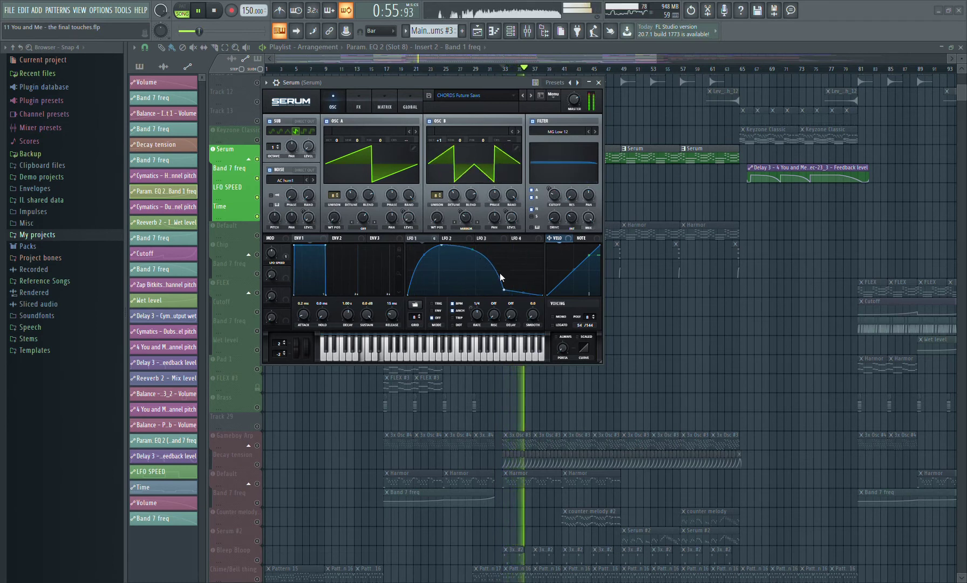
Remove the extra LFO 1 points, bend the falling curve outward with one midway point, and close the synth
{"action": "double_click", "coordinate": [504, 290]}
{"action": "double_click", "coordinate": [491, 255]}
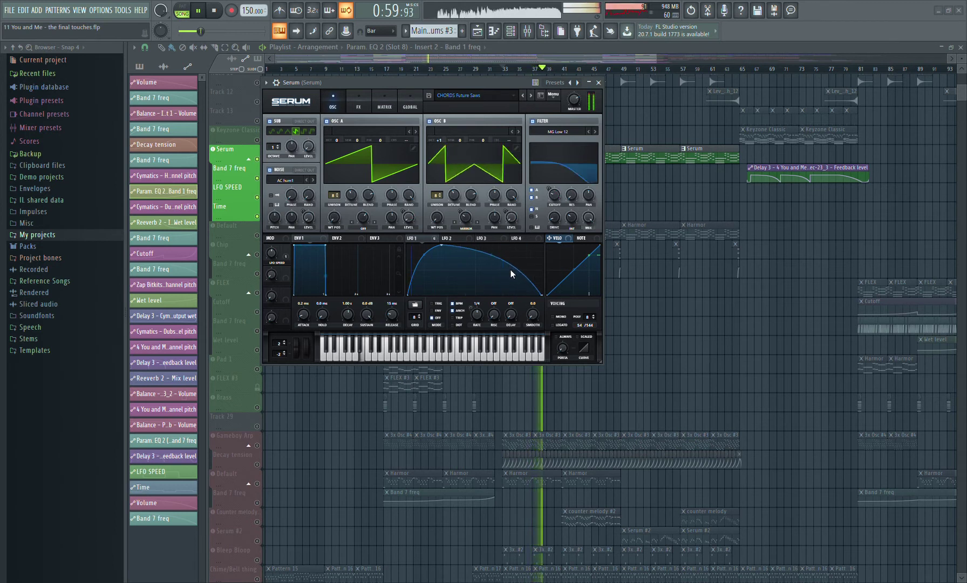
{"action": "mouse_move", "coordinate": [501, 260]}
{"action": "left_mouse_down"}
{"action": "mouse_move", "coordinate": [503, 313]}
{"action": "mouse_move", "coordinate": [507, 269]}
{"action": "left_mouse_up"}
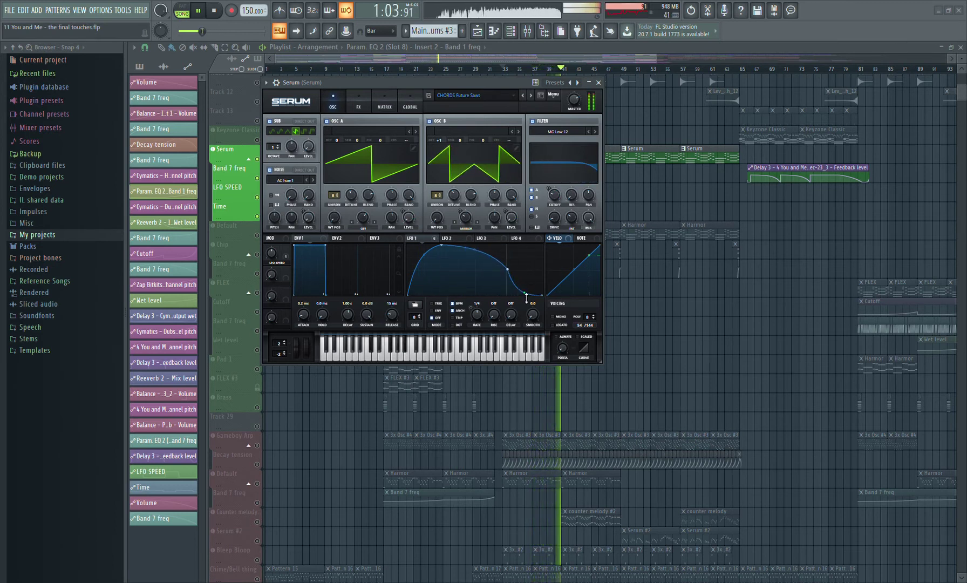
{"action": "left_click_drag", "start_coordinate": [509, 271], "coordinate": [511, 273]}
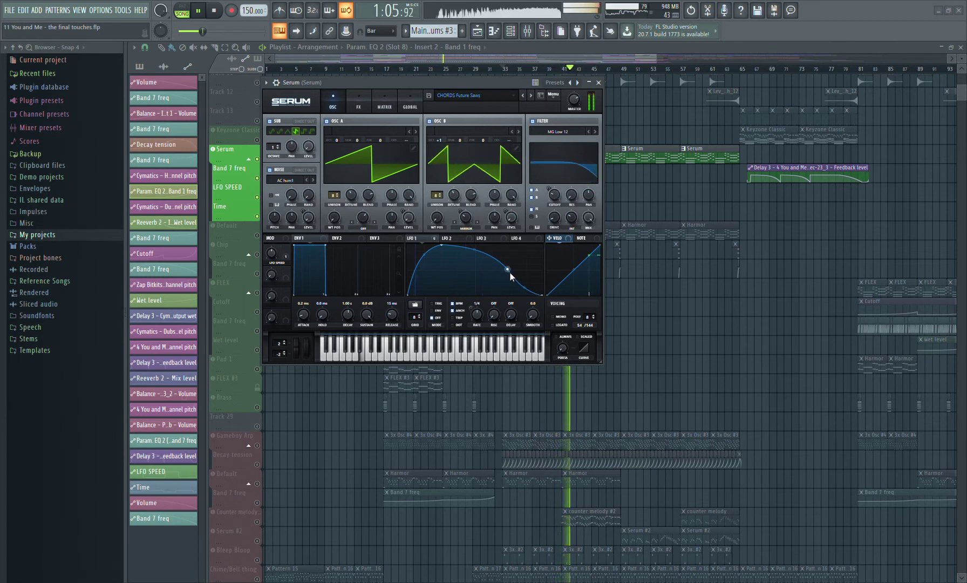
{"action": "left_click", "coordinate": [599, 83]}
{"action": "key", "text": "space"}
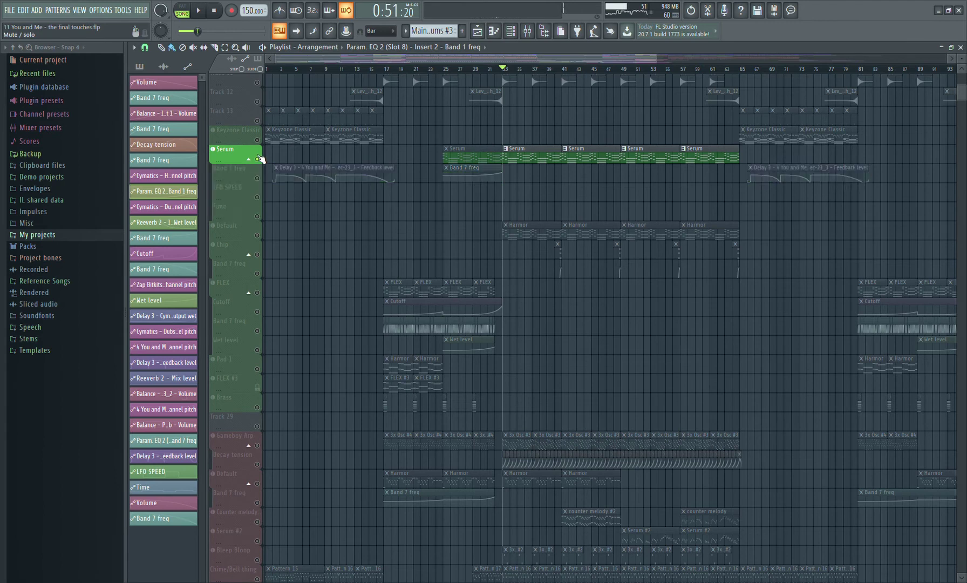
Release the Serum solo to reactivate the other tracks, play the full drop from bar 33, and stop
{"action": "right_click", "coordinate": [257, 159]}
{"action": "key", "text": "space"}
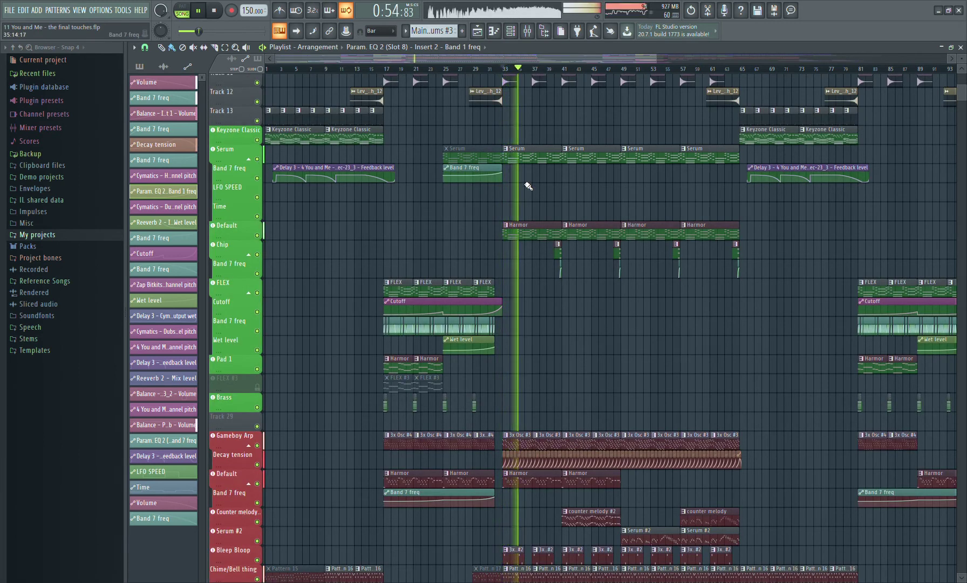
{"action": "key", "text": "space"}
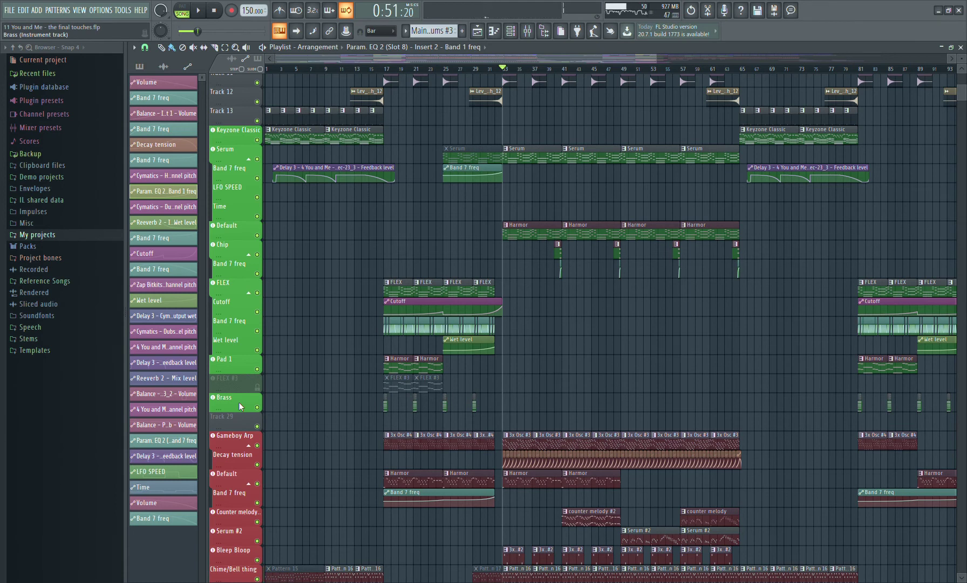
Solo the green Default Harmor track from bar 33, then unmute Serum with its Band 7 freq, LFO SPEED and Time lanes
{"action": "scroll", "coordinate": [239, 402], "scroll_direction": "down", "scroll_amount": 5}
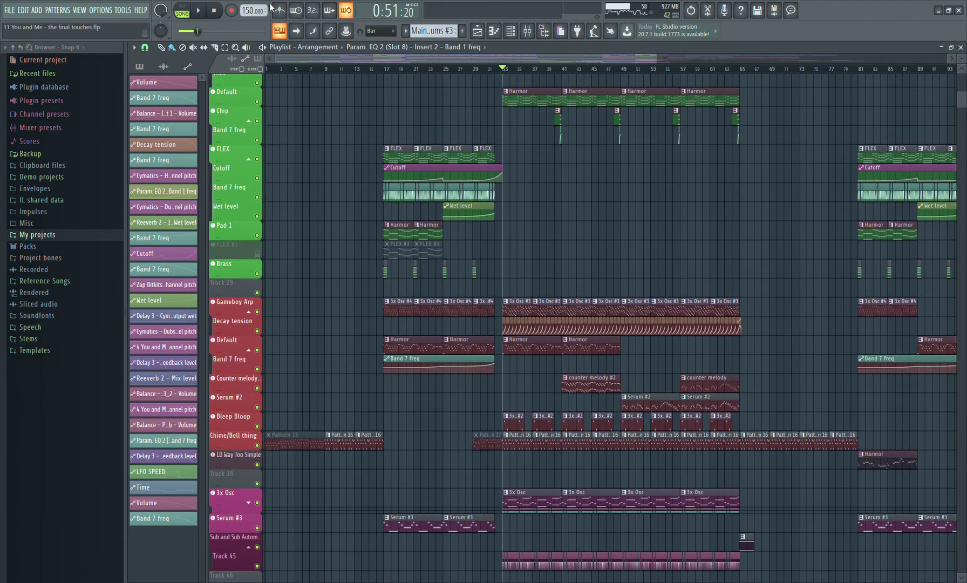
{"action": "right_click", "coordinate": [263, 106]}
{"action": "key", "text": "space"}
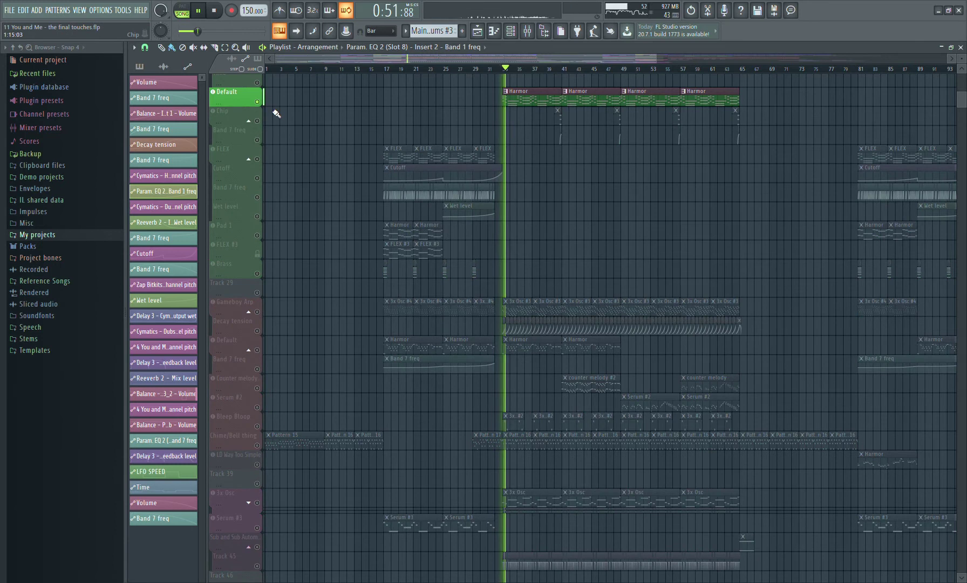
{"action": "scroll", "coordinate": [397, 154], "scroll_direction": "up", "scroll_amount": 5}
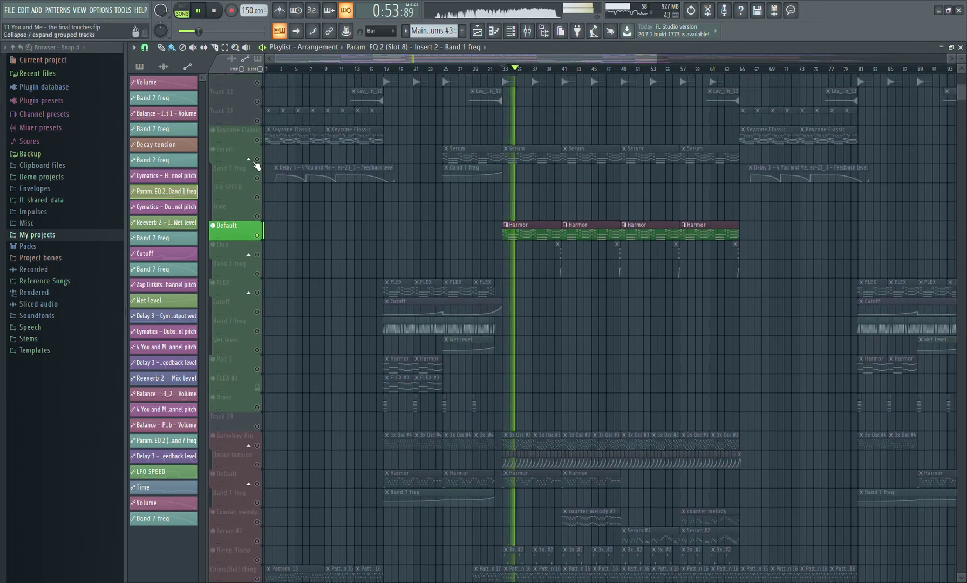
{"action": "left_click", "coordinate": [263, 154]}
{"action": "left_click_drag", "start_coordinate": [263, 181], "coordinate": [261, 210]}
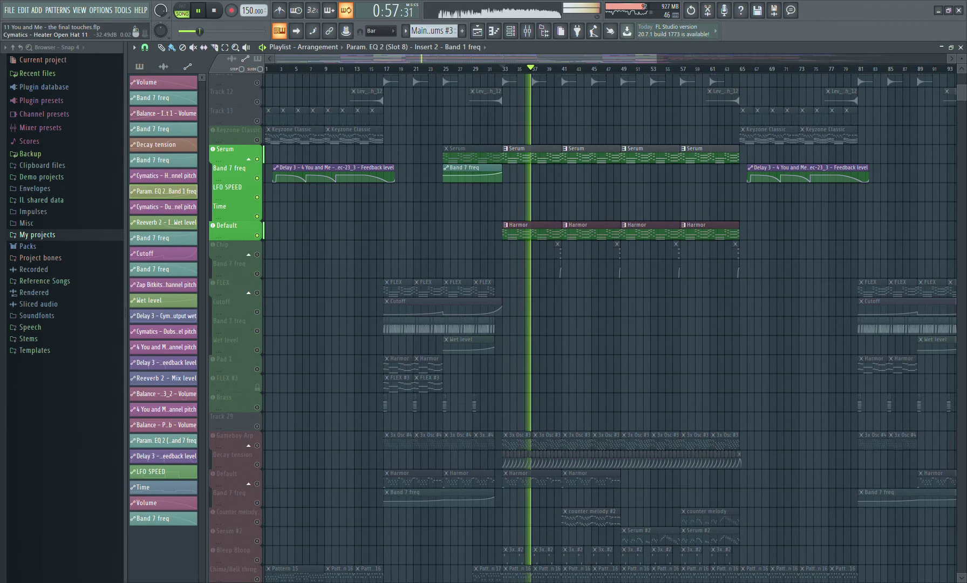
Stop playback and look over the effects on the Serum mixer channel, closing their windows when finished
{"action": "key", "text": "space"}
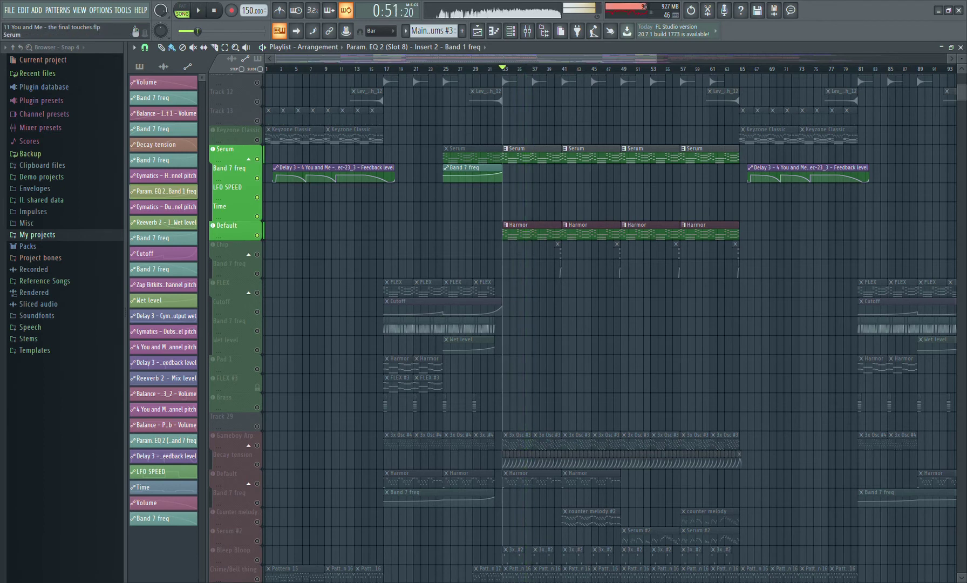
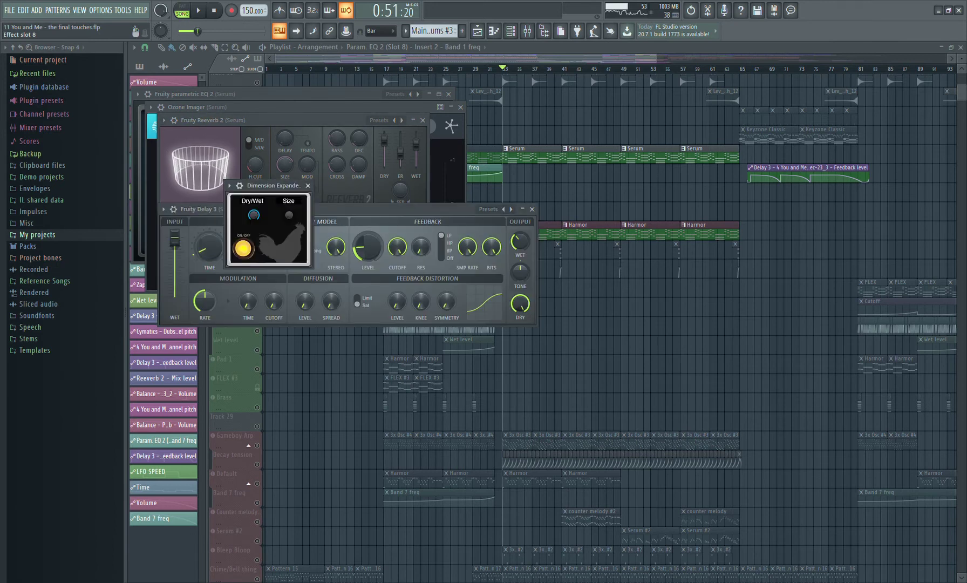
{"action": "left_click", "coordinate": [449, 95]}
{"action": "left_click", "coordinate": [308, 186]}
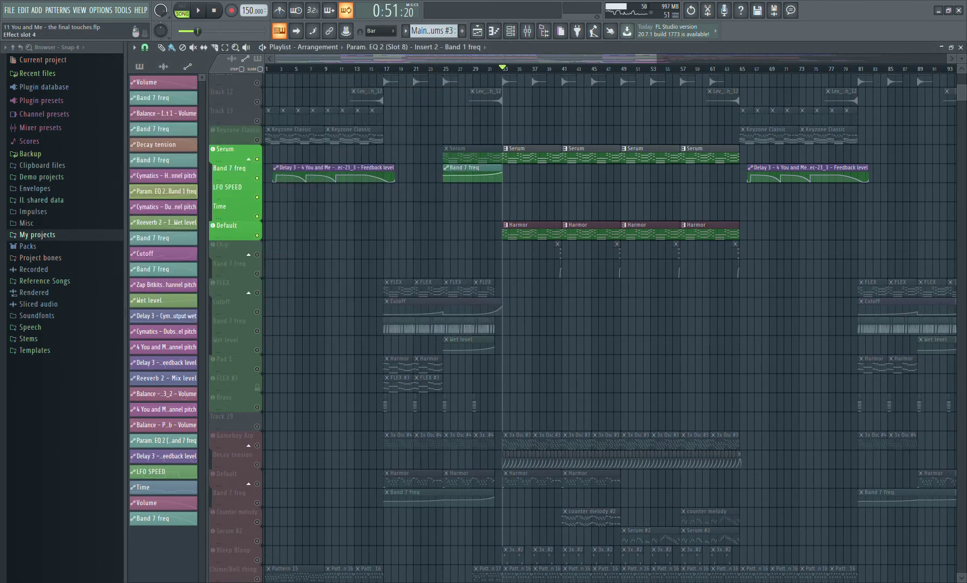
{"action": "key", "text": "Escape"}
Unmute the Chip track and its Band 7 freq automation lane below the green Default track
{"action": "scroll", "coordinate": [342, 334], "scroll_direction": "down", "scroll_amount": 1}
{"action": "left_click", "coordinate": [258, 235]}
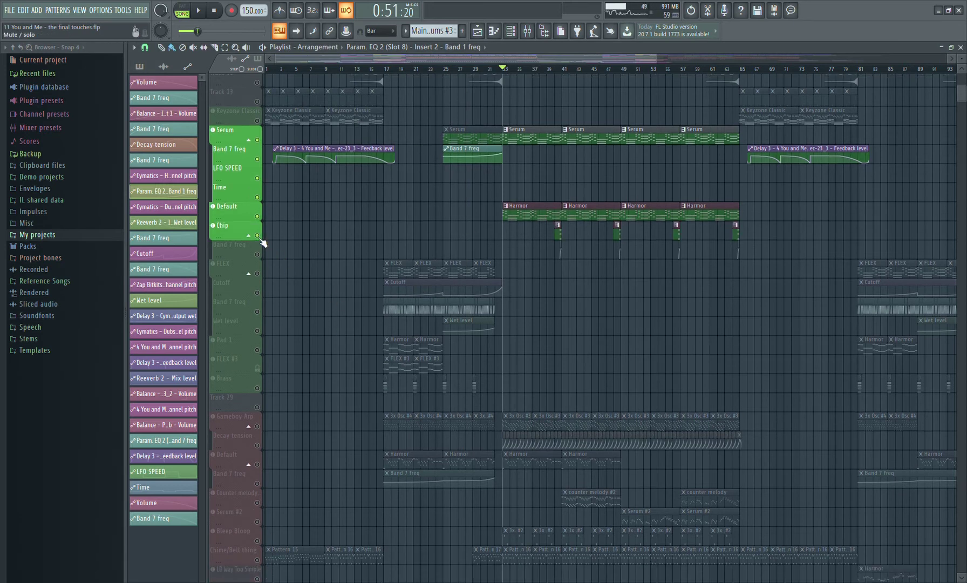
{"action": "left_click", "coordinate": [259, 254]}
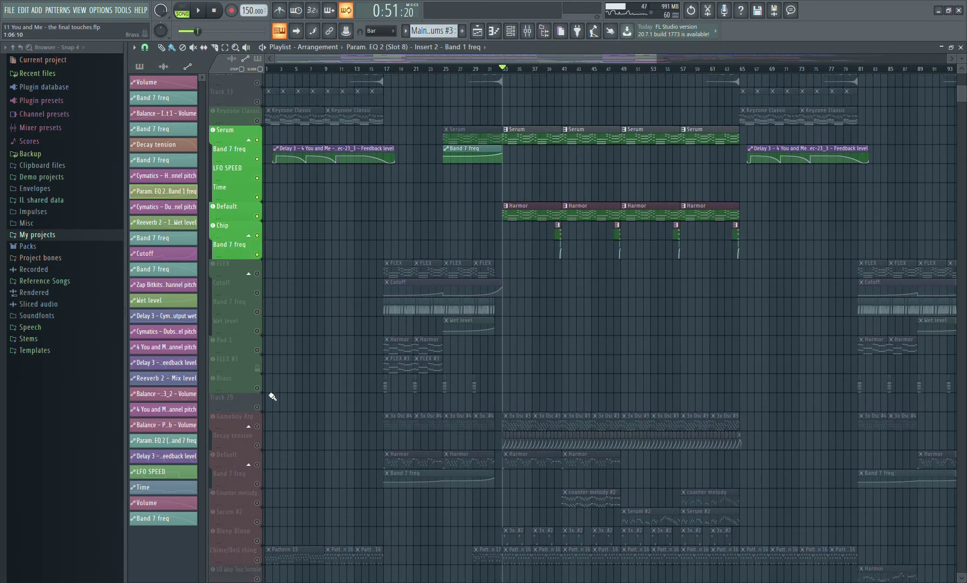
Solo the Gameboy Arp track together with its Decay tension lane, play it from bar 33, and stop
{"action": "left_click", "coordinate": [258, 426]}
{"action": "left_click", "coordinate": [258, 445]}
{"action": "scroll", "coordinate": [259, 443], "scroll_direction": "down", "scroll_amount": 6}
{"action": "key", "text": "space"}
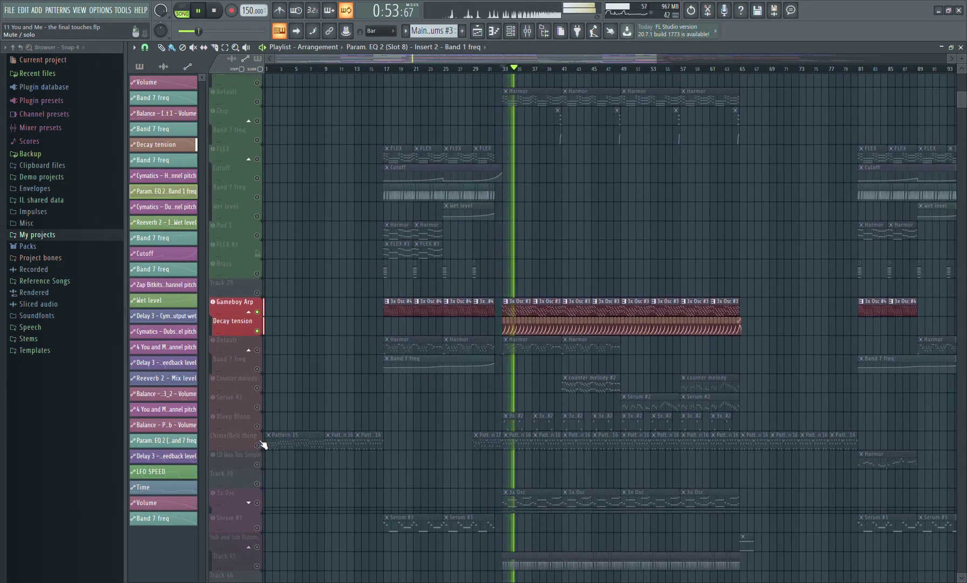
{"action": "key", "text": "space"}
Open the Gameboy Arp synth and play the drop to examine how Decay tension automation reshapes its volume envelope
{"action": "left_click_drag", "start_coordinate": [662, 60], "coordinate": [452, 92]}
{"action": "scroll", "coordinate": [448, 96], "scroll_direction": "left", "scroll_amount": 3}
{"action": "left_click", "coordinate": [228, 301]}
{"action": "key", "text": "space"}
{"action": "scroll", "coordinate": [230, 257], "scroll_direction": "up", "scroll_amount": 2}
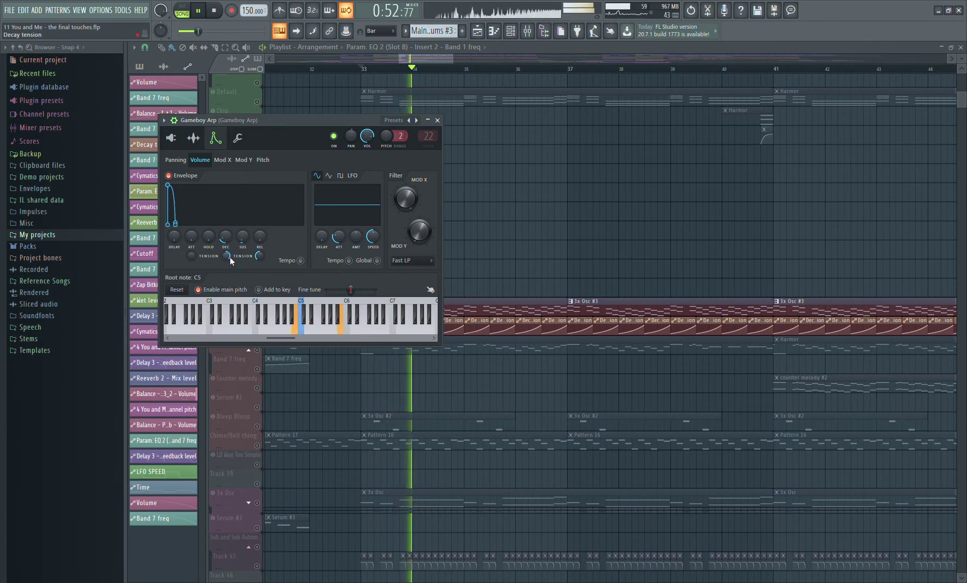
{"action": "scroll", "coordinate": [233, 253], "scroll_direction": "down", "scroll_amount": 2}
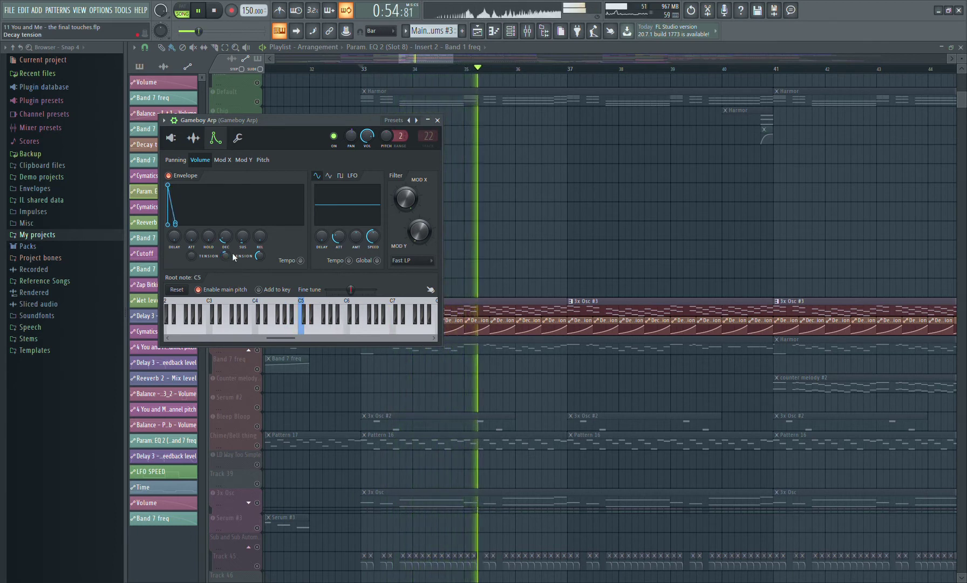
{"action": "scroll", "coordinate": [232, 252], "scroll_direction": "up", "scroll_amount": 2}
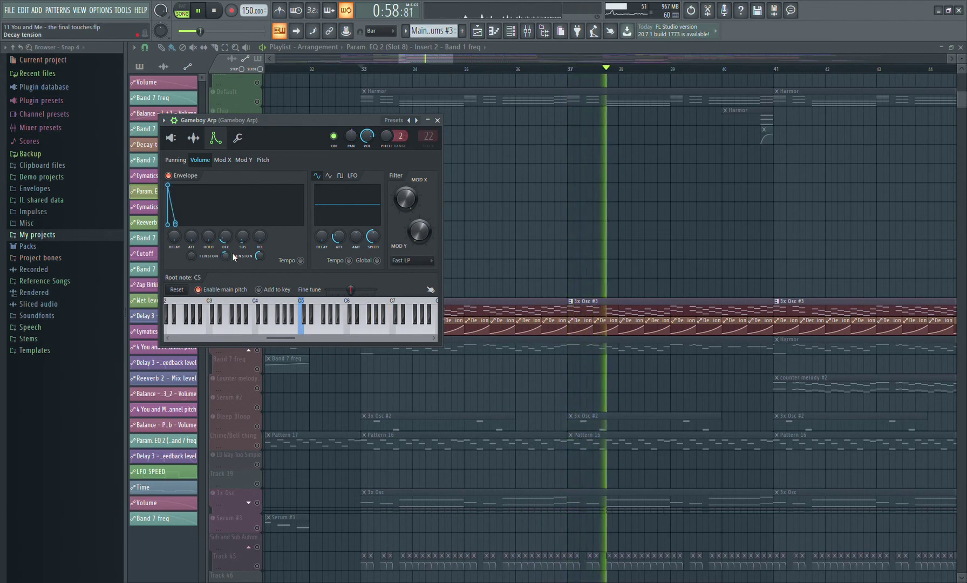
{"action": "key", "text": "space"}
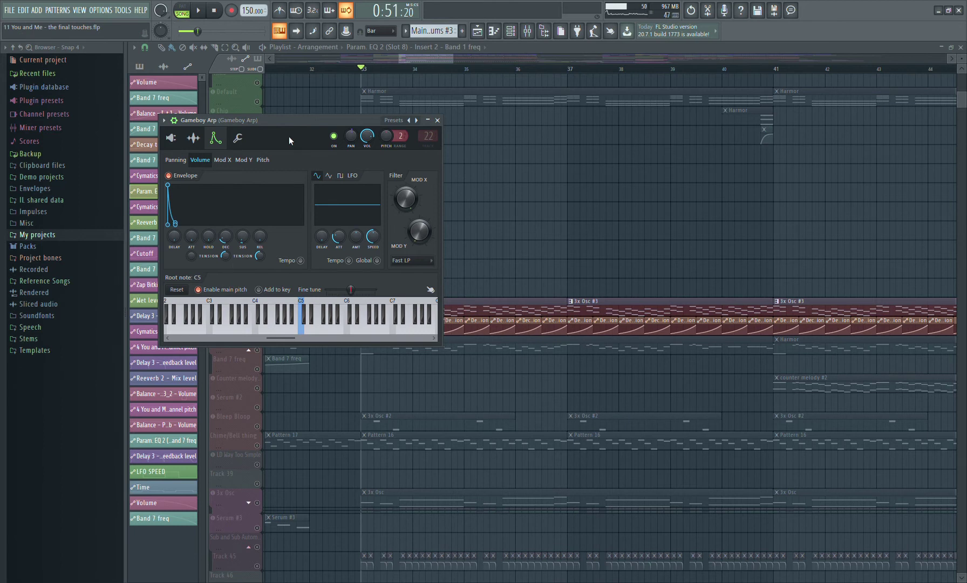
Close the Gameboy Arp synth and briefly replay the arp from bar 33
{"action": "left_click_drag", "start_coordinate": [253, 115], "coordinate": [462, 62]}
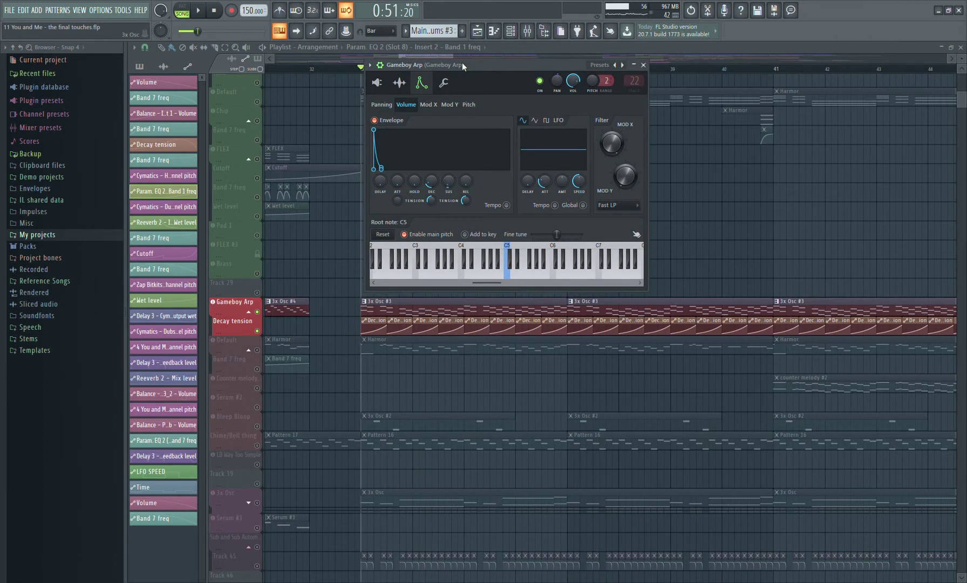
{"action": "left_click", "coordinate": [644, 65]}
{"action": "key", "text": "space"}
{"action": "key", "text": "space"}
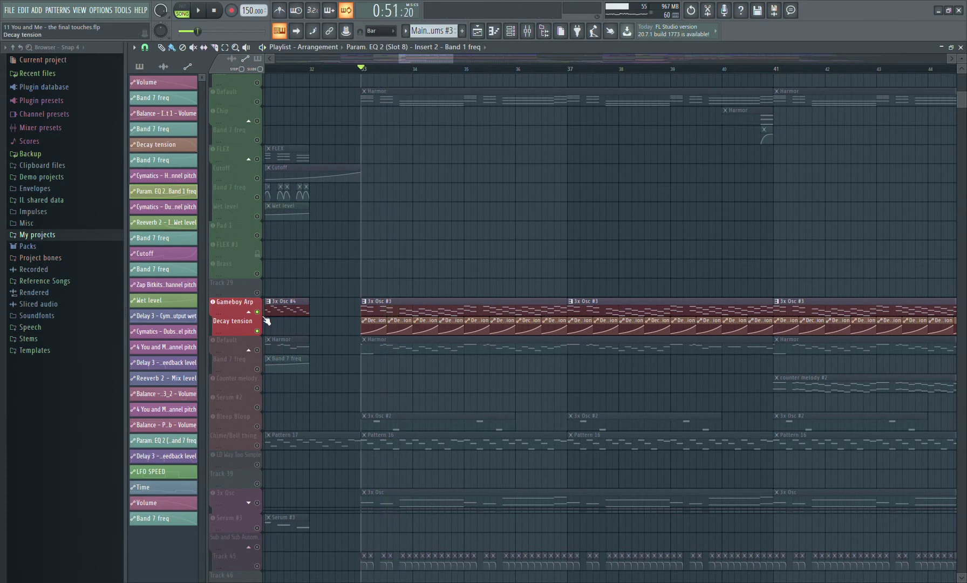
Switch the solo from Gameboy Arp to the red Default track with its Band 7 freq lane, and play it from bar 33
{"action": "left_click", "coordinate": [257, 328]}
{"action": "left_click", "coordinate": [258, 331]}
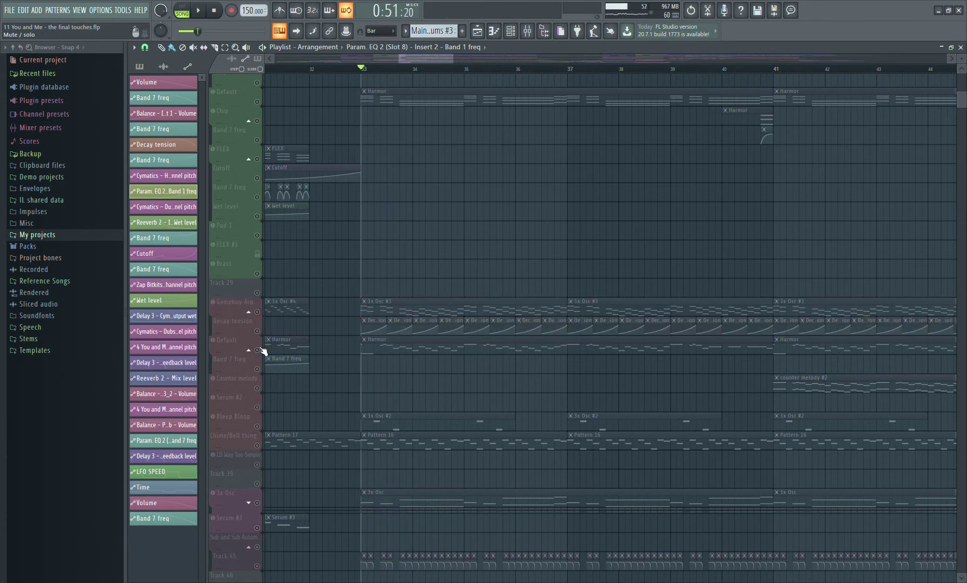
{"action": "left_click", "coordinate": [257, 350]}
{"action": "left_click", "coordinate": [257, 369]}
{"action": "key", "text": "space"}
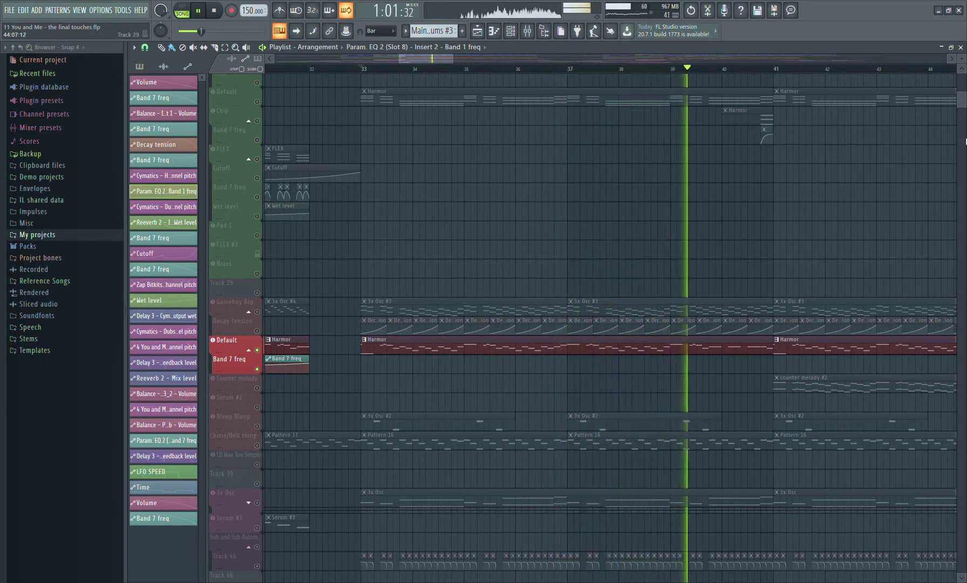
{"action": "scroll", "coordinate": [878, 197], "scroll_direction": "up", "scroll_amount": 2}
{"action": "scroll", "coordinate": [879, 196], "scroll_direction": "down", "scroll_amount": 3}
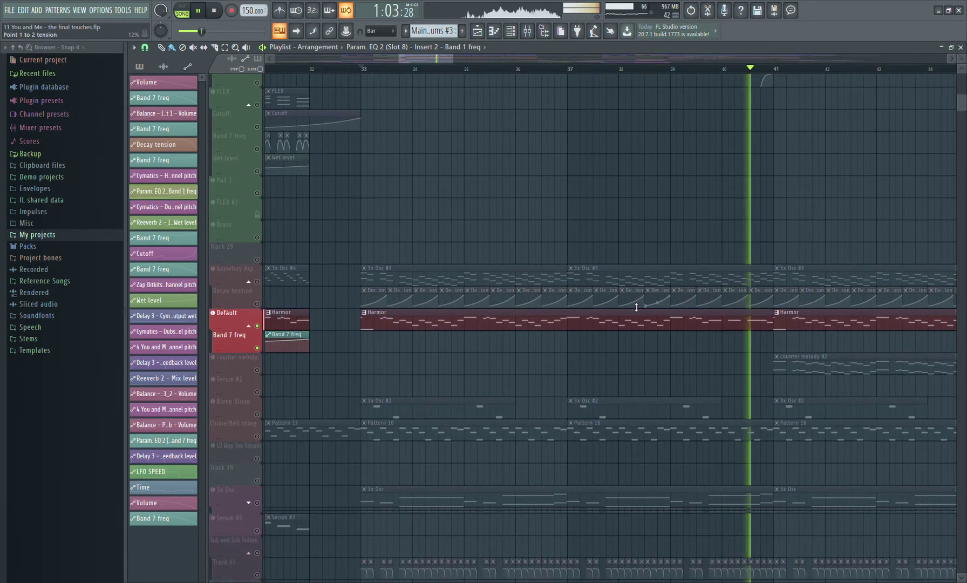
{"action": "key", "text": "space"}
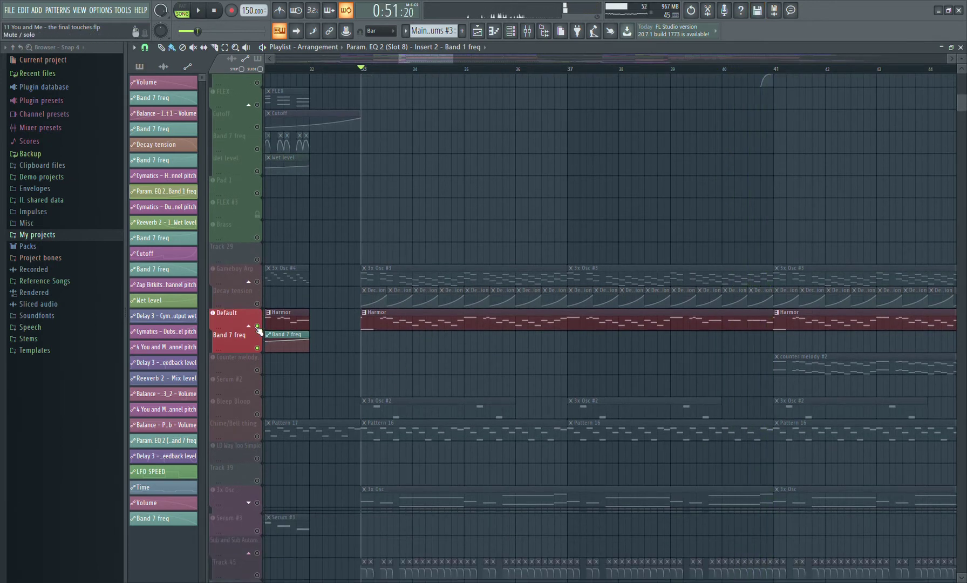
Open the red Default track's Harmor synth and play the lead while examining the part B timbre on its own
{"action": "left_click", "coordinate": [244, 317]}
{"action": "left_click_drag", "start_coordinate": [412, 53], "coordinate": [459, 107]}
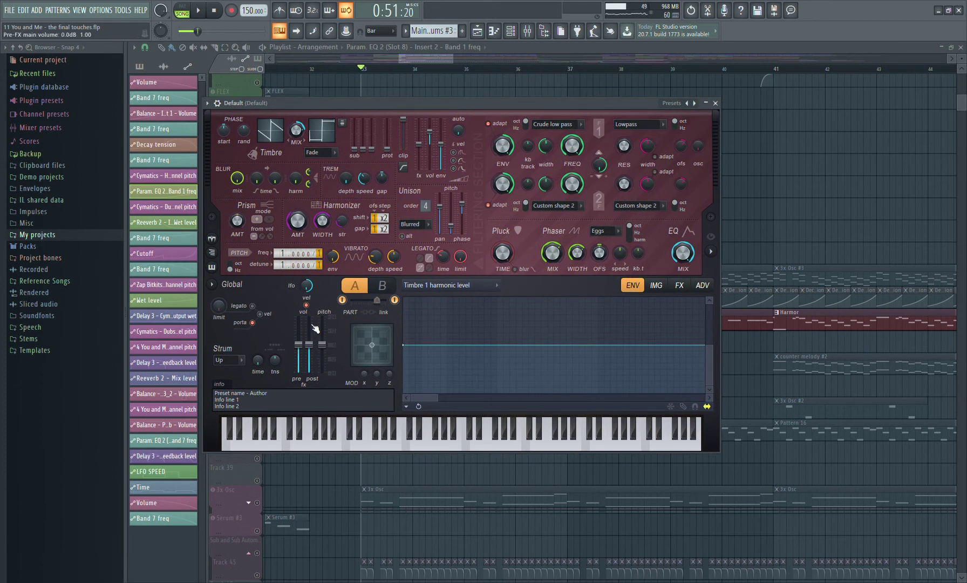
{"action": "key", "text": "space"}
{"action": "key", "text": "space"}
{"action": "key", "text": "space"}
{"action": "left_click", "coordinate": [384, 286]}
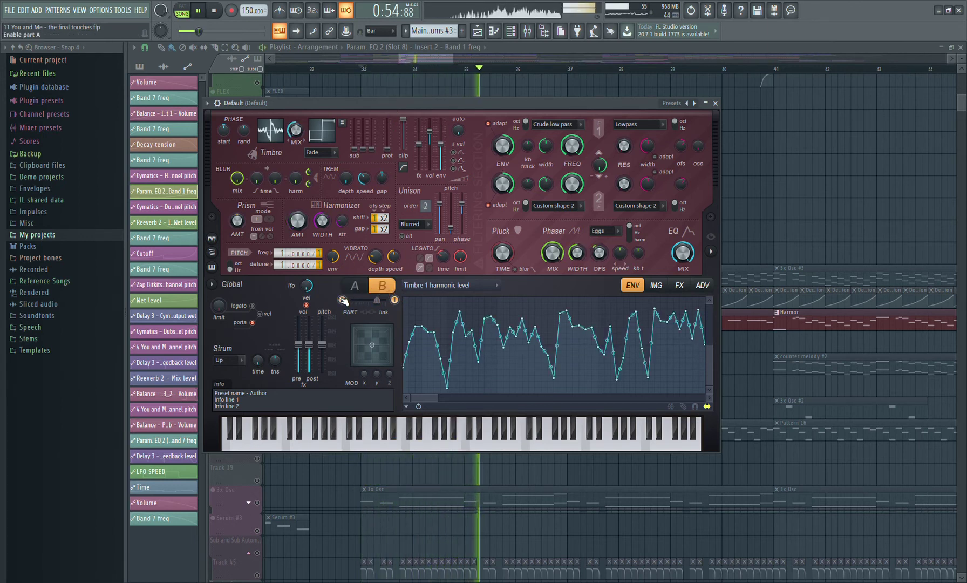
{"action": "key", "text": "space"}
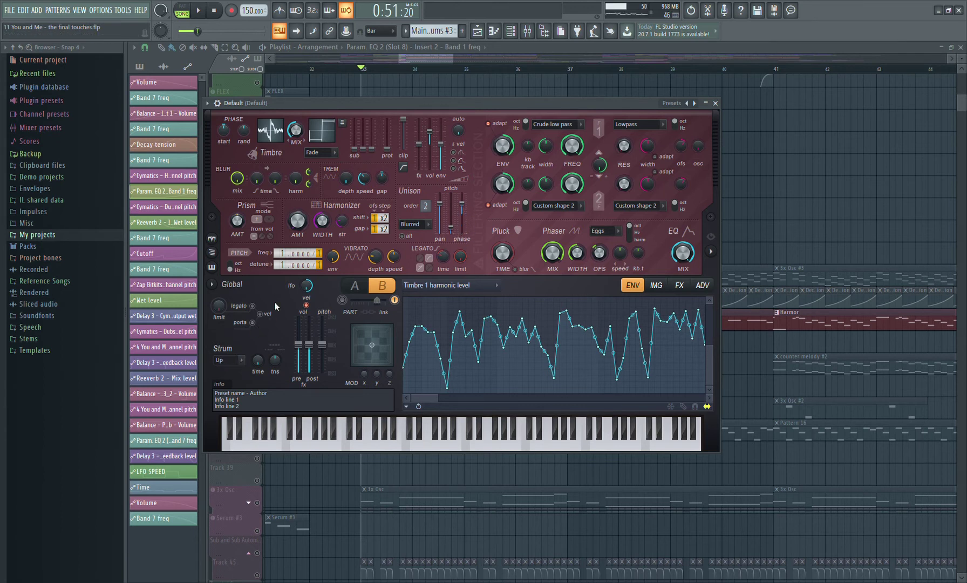
Play the lead and turn Harmor's portamento mode on during playback, then stop
{"action": "key", "text": "space"}
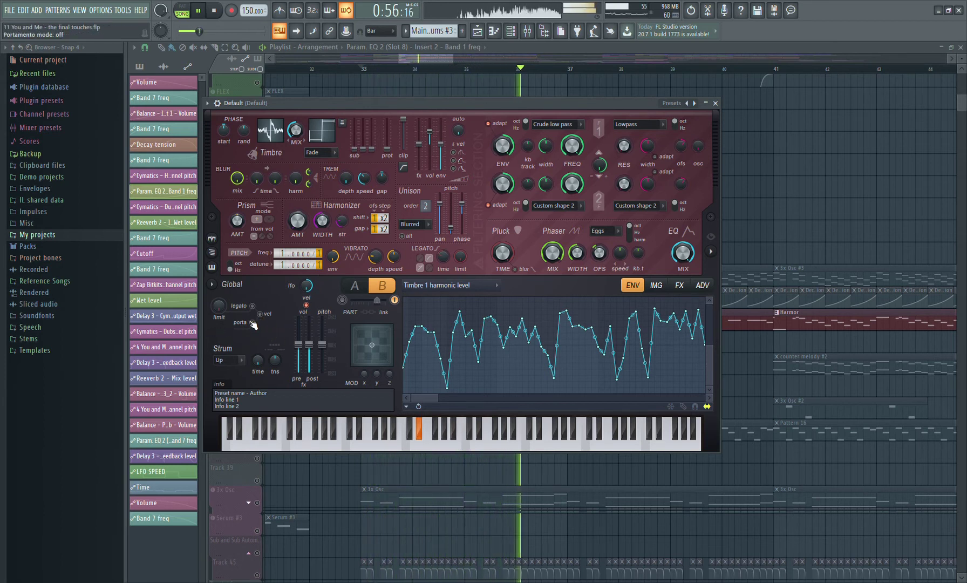
{"action": "left_click", "coordinate": [253, 322]}
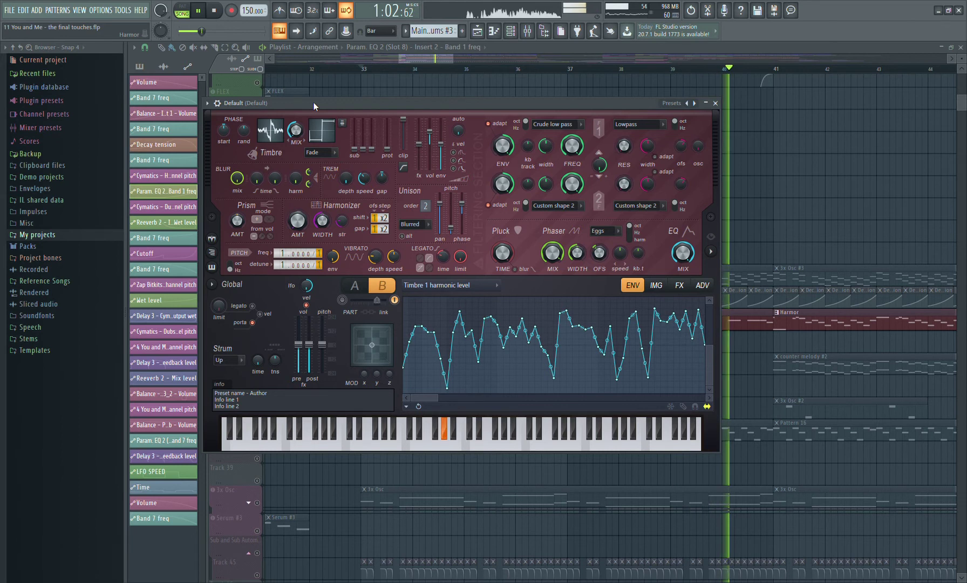
{"action": "key", "text": "space"}
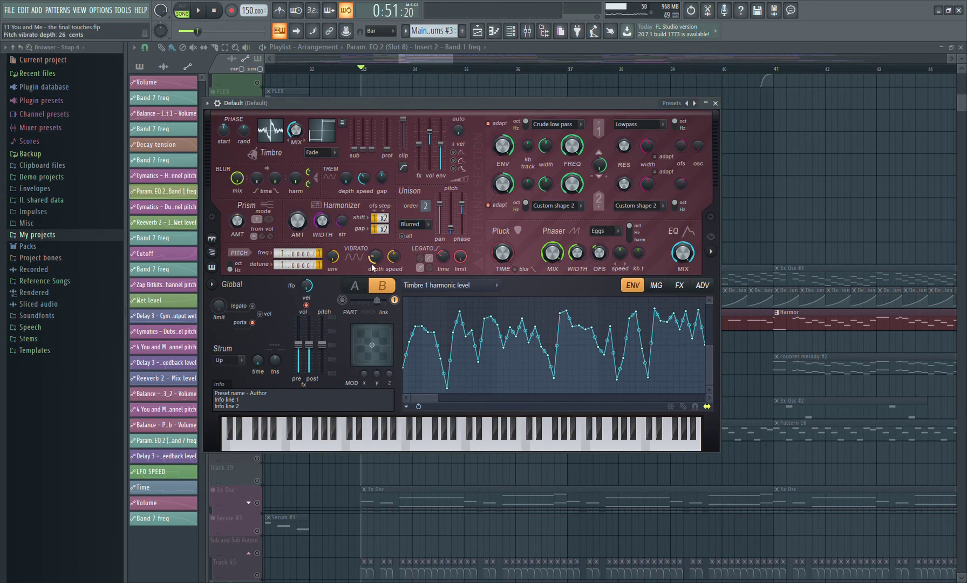
Compare Harmor's parts A and B, play the lead with both enabled, return to part A, and close the synth
{"action": "left_click", "coordinate": [359, 286]}
{"action": "left_click", "coordinate": [393, 288]}
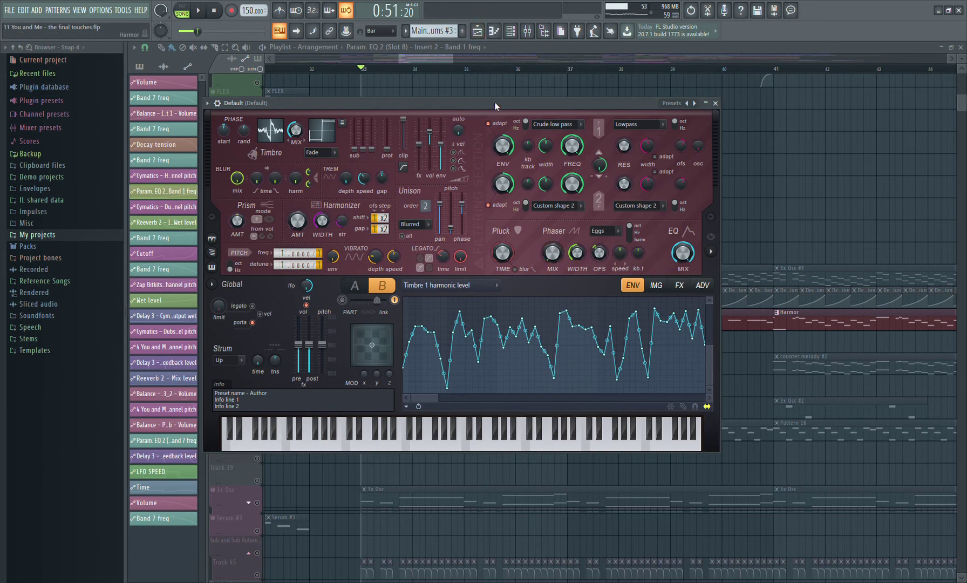
{"action": "key", "text": "space"}
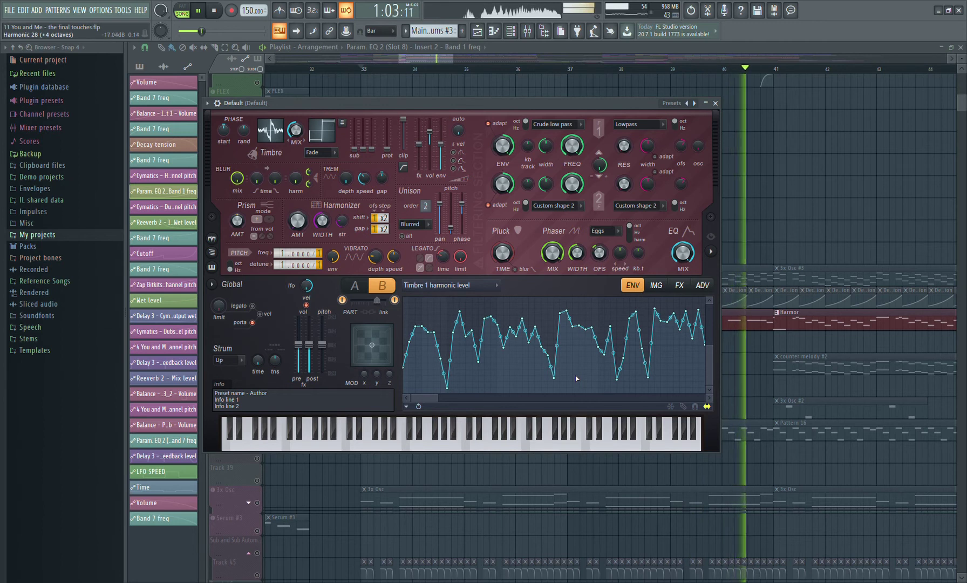
{"action": "key", "text": "space"}
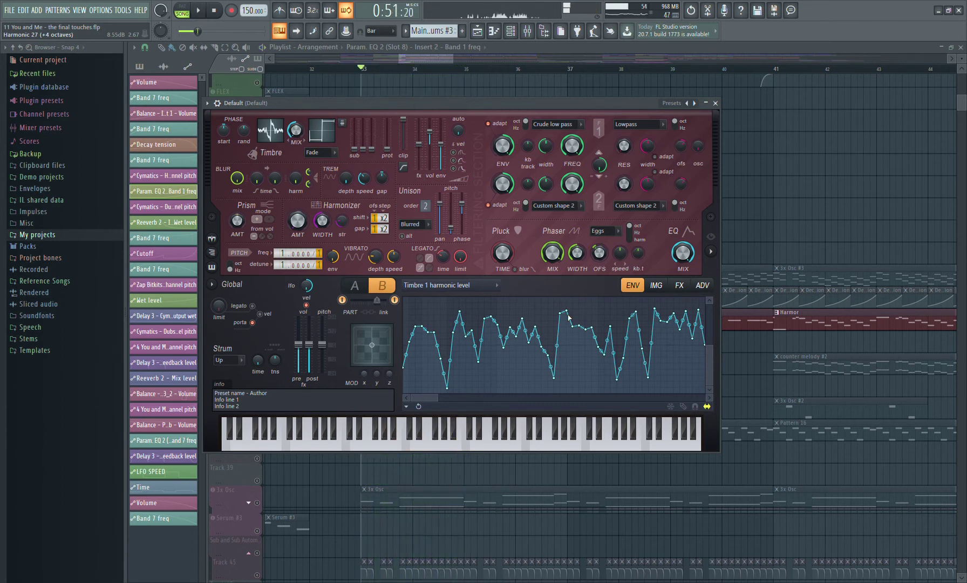
{"action": "left_click", "coordinate": [365, 290]}
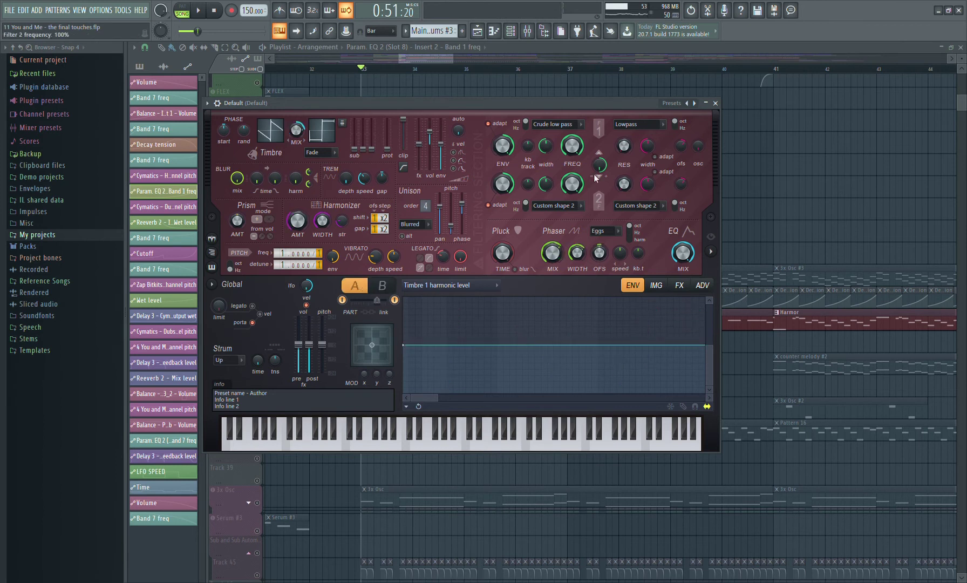
{"action": "left_click", "coordinate": [717, 103]}
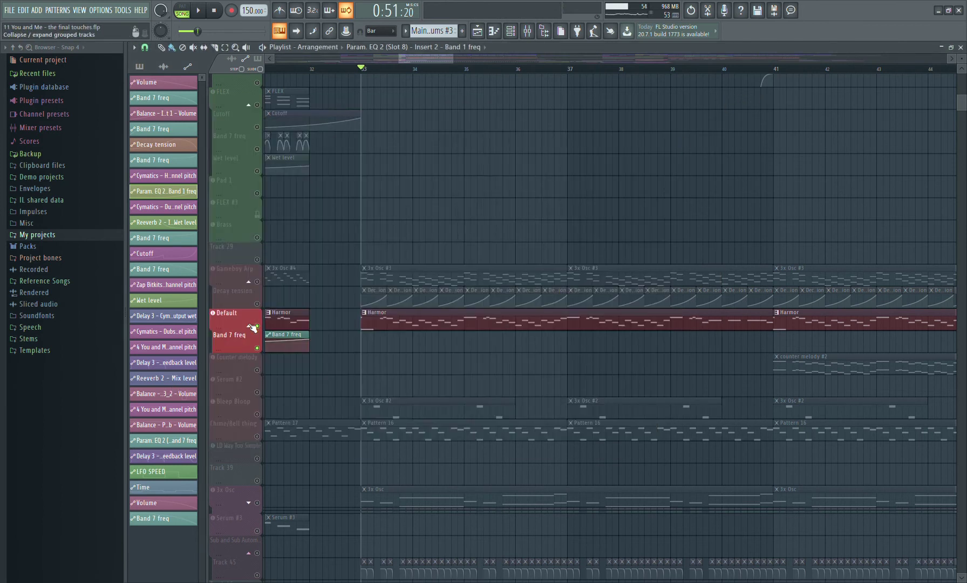
Unmute Bleep Bloop, play from bar 33, and bring in Gameboy Arp with its Decay tension lane
{"action": "left_click", "coordinate": [259, 413]}
{"action": "key", "text": "space"}
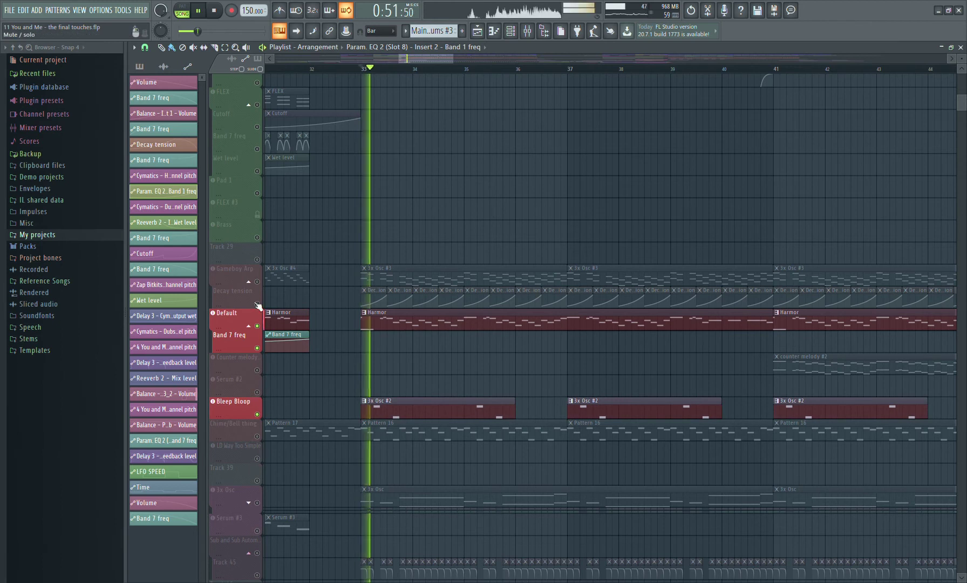
{"action": "left_click", "coordinate": [257, 281]}
{"action": "left_click", "coordinate": [257, 304]}
{"action": "scroll", "coordinate": [259, 306], "scroll_direction": "down", "scroll_amount": 3}
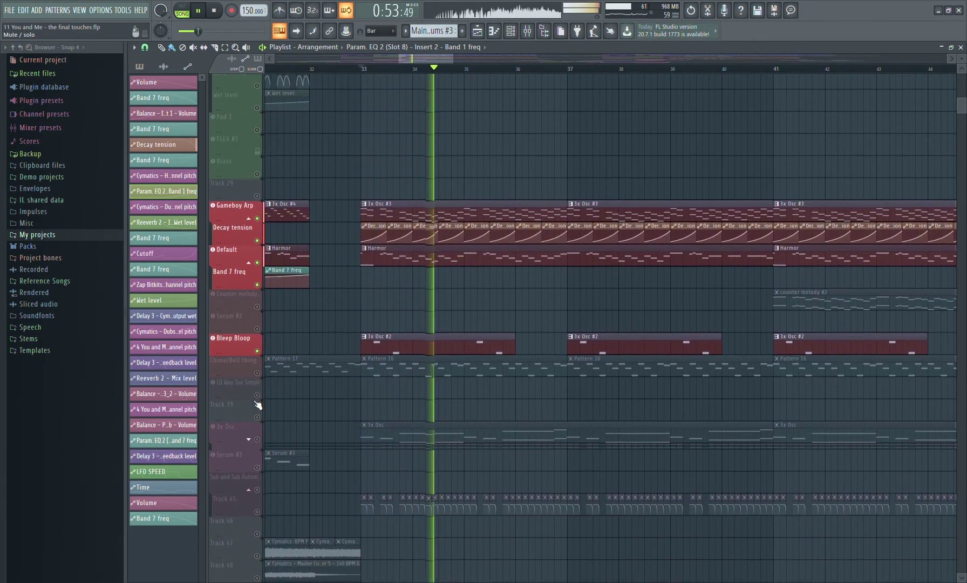
Solo the Chime/Bell thing track during playback, then unmute Gameboy Arp and its Decay tension lane alongside it
{"action": "left_click", "coordinate": [257, 371]}
{"action": "double_click", "coordinate": [257, 370]}
{"action": "left_click", "coordinate": [257, 371]}
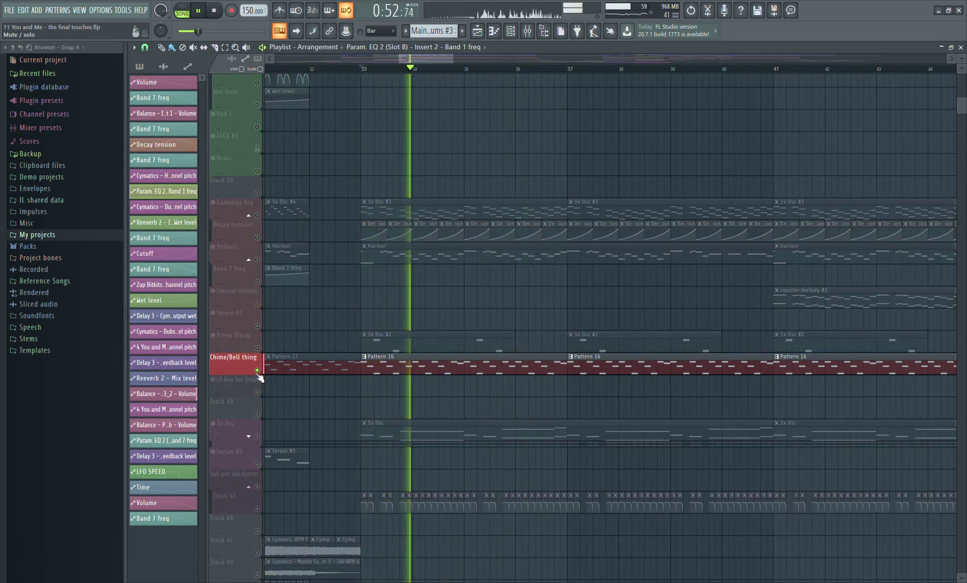
{"action": "left_click", "coordinate": [257, 215]}
{"action": "left_click", "coordinate": [257, 237]}
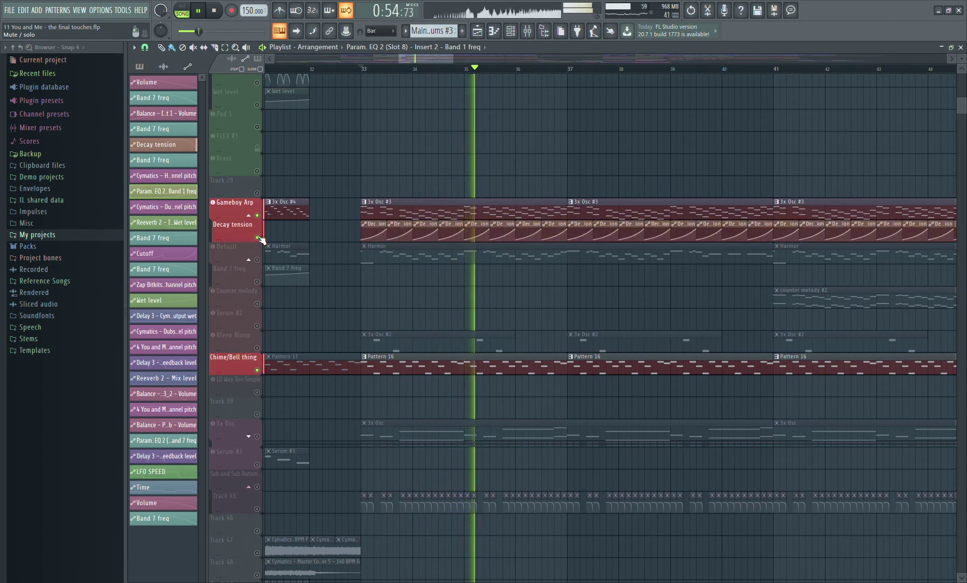
Expand the purple 3x Osc track group and unmute it with its Volume and Band 7 freq lanes
{"action": "scroll", "coordinate": [263, 282], "scroll_direction": "down", "scroll_amount": 4}
{"action": "left_click", "coordinate": [249, 348]}
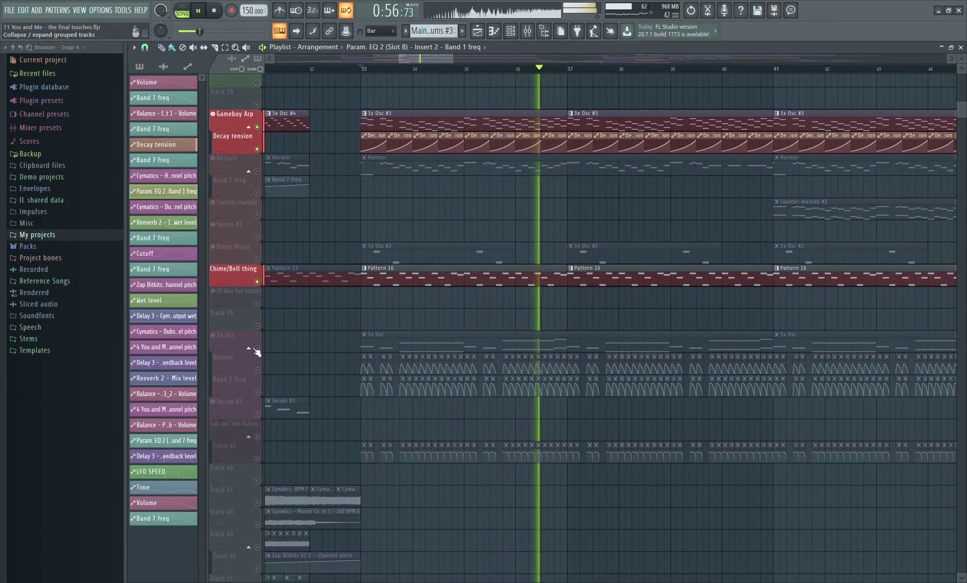
{"action": "left_click", "coordinate": [257, 347]}
{"action": "left_click_drag", "start_coordinate": [257, 371], "coordinate": [259, 393]}
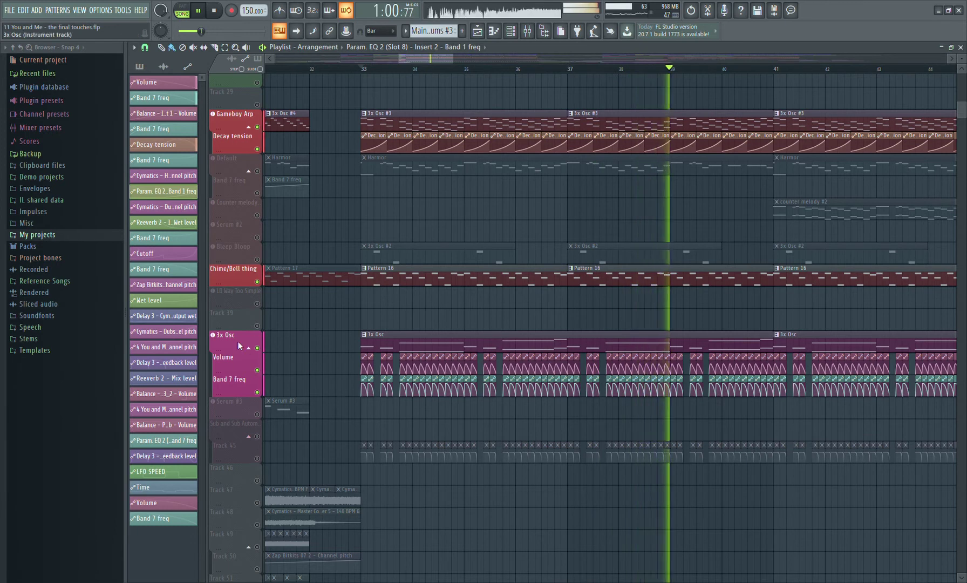
Unmute the sub automation track and its grouped Track 45 during playback, then stop
{"action": "left_click", "coordinate": [258, 459]}
{"action": "left_click", "coordinate": [257, 437]}
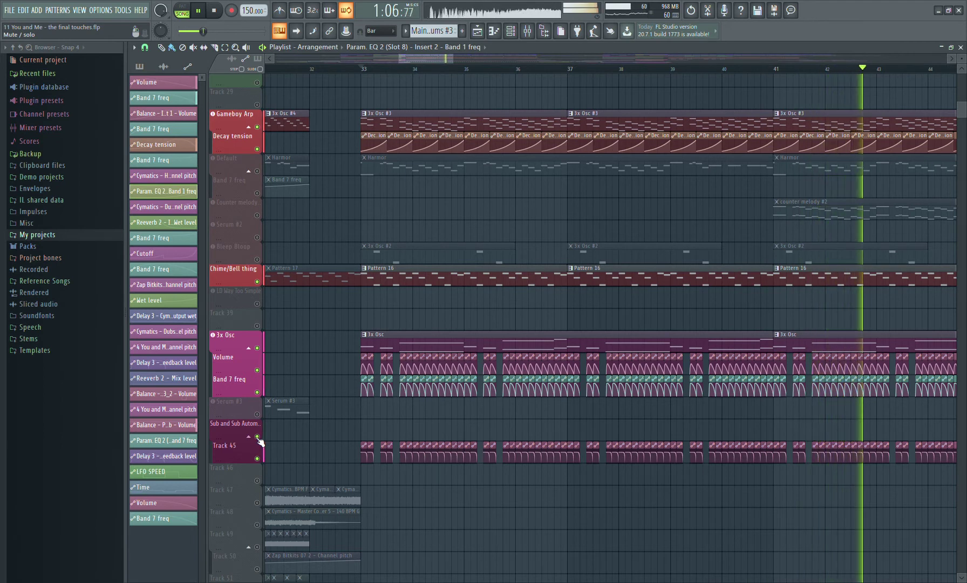
{"action": "key", "text": "space"}
{"action": "scroll", "coordinate": [298, 372], "scroll_direction": "down", "scroll_amount": 6}
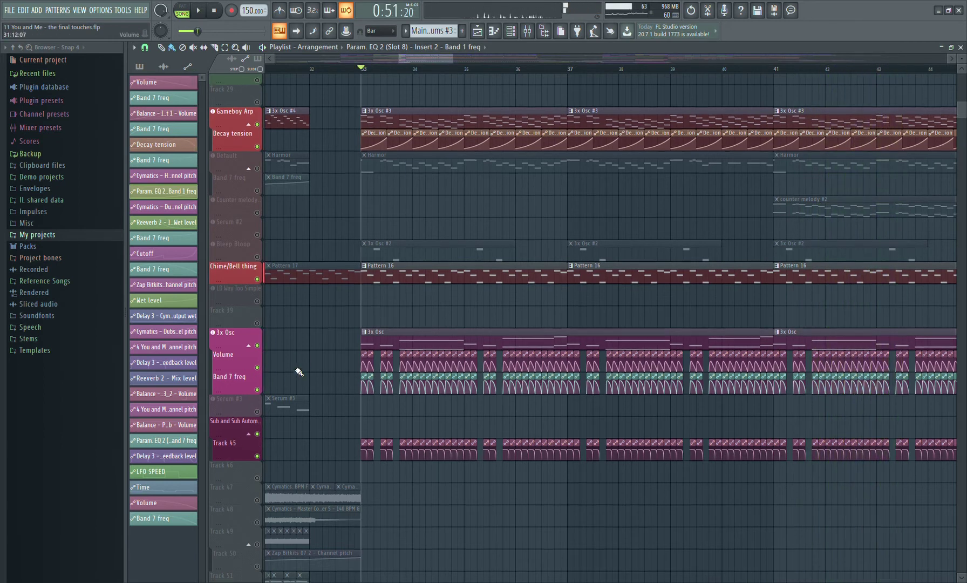
Solo the applause crowd cheering effect on Track 59, play it, and inspect its Fruity Parametric EQ 2 curve
{"action": "scroll", "coordinate": [311, 244], "scroll_direction": "down", "scroll_amount": 5}
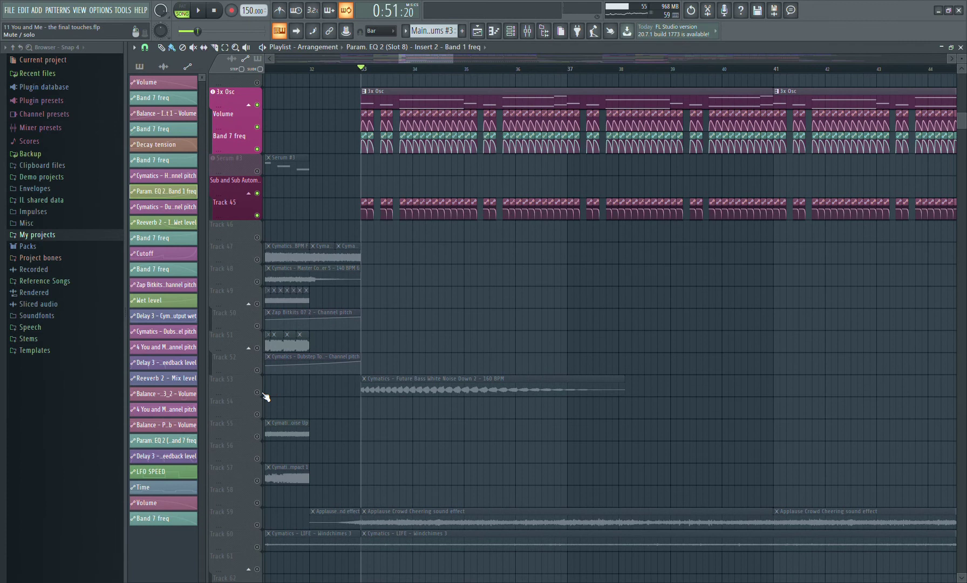
{"action": "left_click", "coordinate": [260, 393]}
{"action": "key", "text": "space"}
{"action": "scroll", "coordinate": [257, 411], "scroll_direction": "down", "scroll_amount": 4}
{"action": "key", "text": "space"}
{"action": "left_click", "coordinate": [257, 438], "text": "ctrl"}
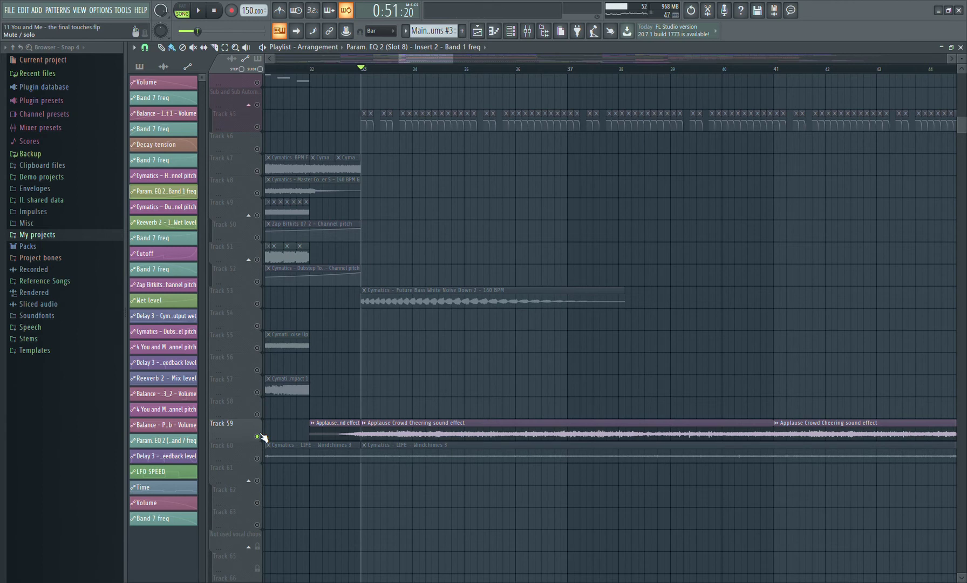
{"action": "key", "text": "space"}
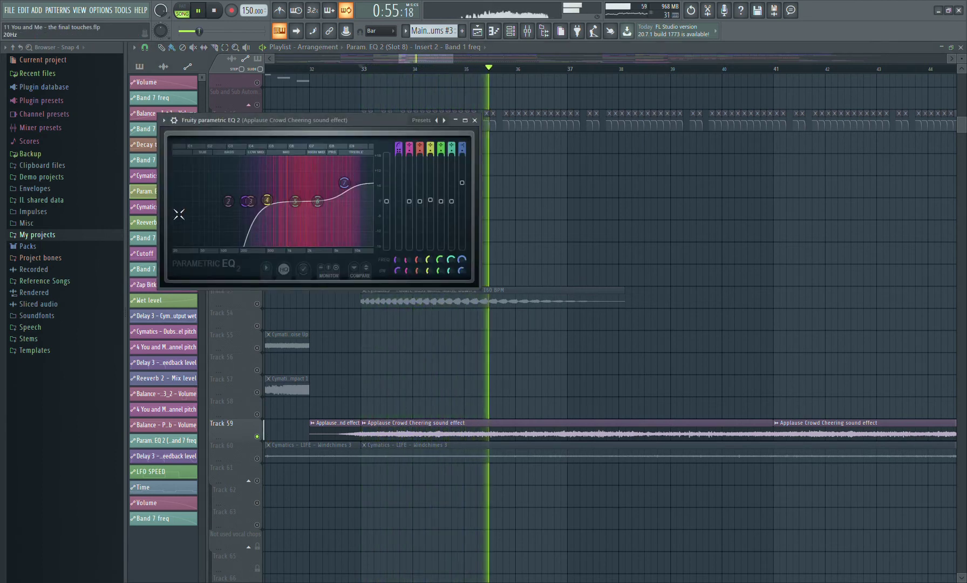
{"action": "left_click", "coordinate": [475, 120]}
Toggle the windchimes on Track 60, then restore all tracks, listen to the drop from bar 33, and stop
{"action": "left_click", "coordinate": [257, 459]}
{"action": "left_click", "coordinate": [257, 458]}
{"action": "right_click", "coordinate": [257, 437]}
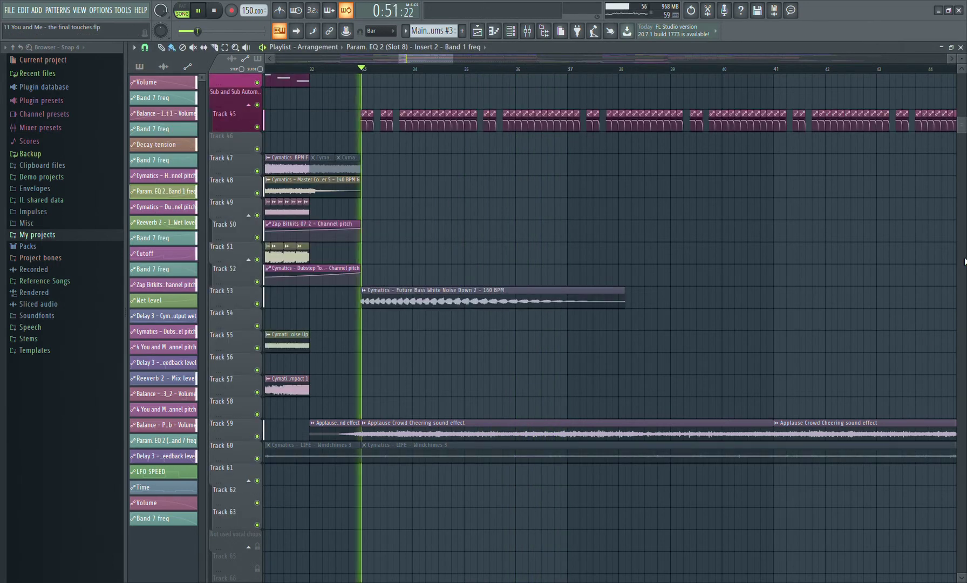
{"action": "left_click_drag", "start_coordinate": [963, 126], "coordinate": [965, 36]}
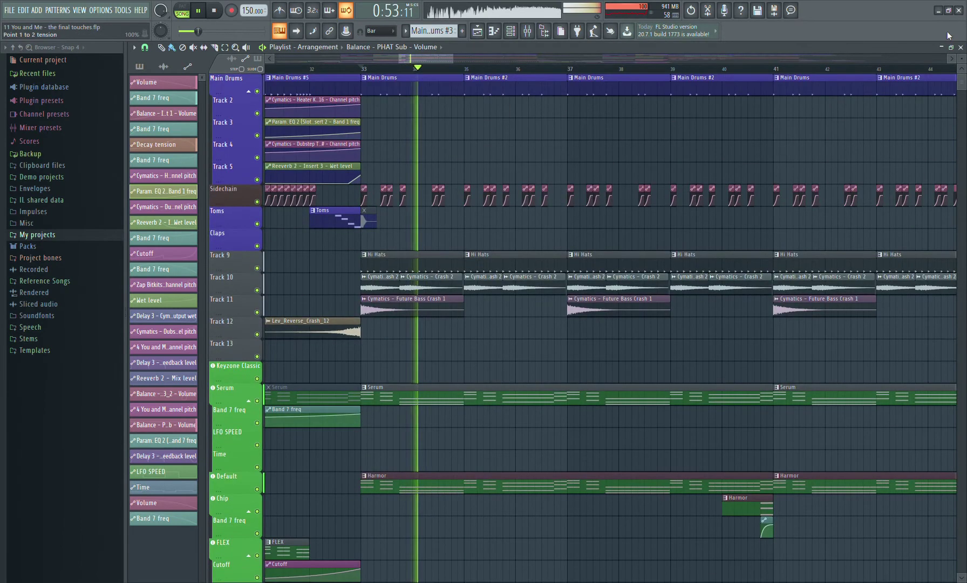
{"action": "left_click_drag", "start_coordinate": [453, 59], "coordinate": [699, 69]}
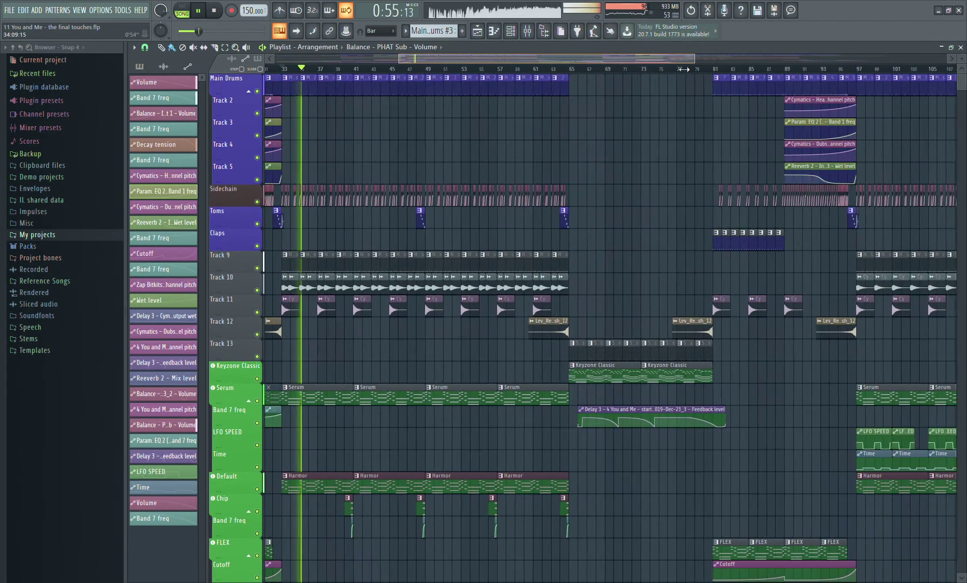
{"action": "scroll", "coordinate": [298, 278], "scroll_direction": "up", "scroll_amount": 8, "text": "ctrl"}
{"action": "key", "text": "space"}
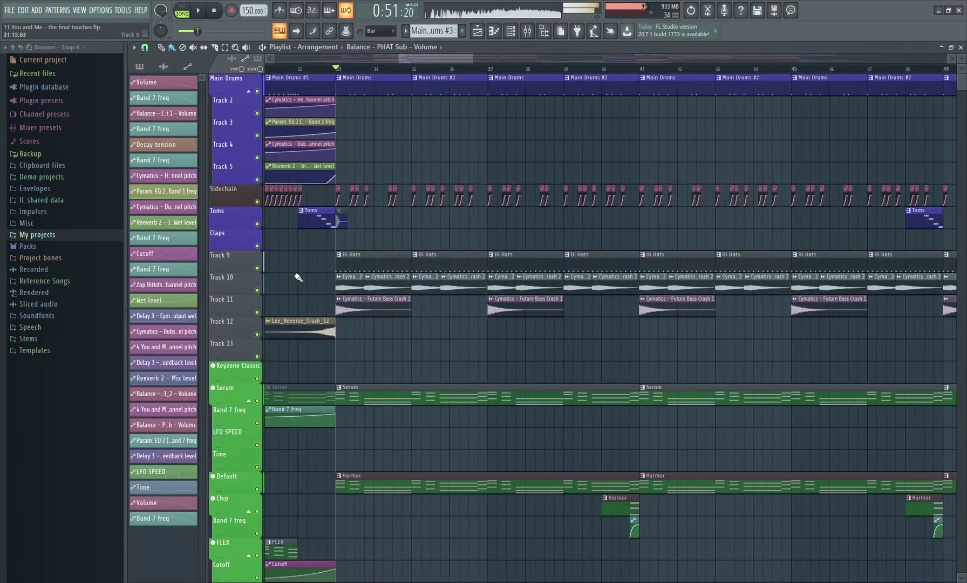
Solo the hi-hats on Track 9 and play, then unmute the crash samples on Tracks 10 and 11
{"action": "left_click", "coordinate": [261, 269], "text": "ctrl"}
{"action": "key", "text": "space"}
{"action": "left_click", "coordinate": [259, 290]}
{"action": "left_click", "coordinate": [264, 311]}
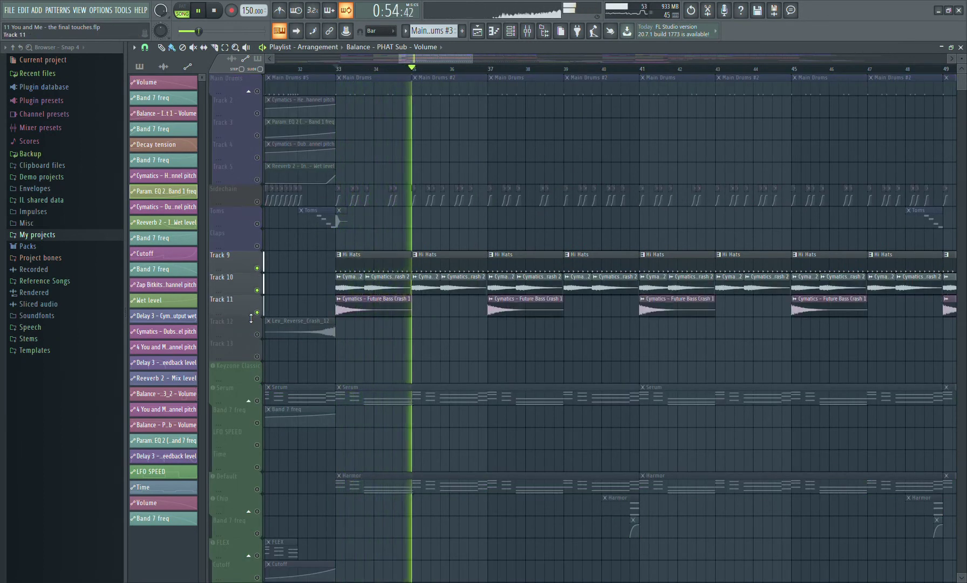
Unmute Sidechain, Main Drums with Tracks 2 to 5, and the reverse crash on Track 12 during playback
{"action": "left_click", "coordinate": [257, 201]}
{"action": "left_click", "coordinate": [257, 91]}
{"action": "left_click", "coordinate": [258, 114]}
{"action": "left_click", "coordinate": [257, 135]}
{"action": "left_click", "coordinate": [257, 158]}
{"action": "left_click", "coordinate": [257, 179]}
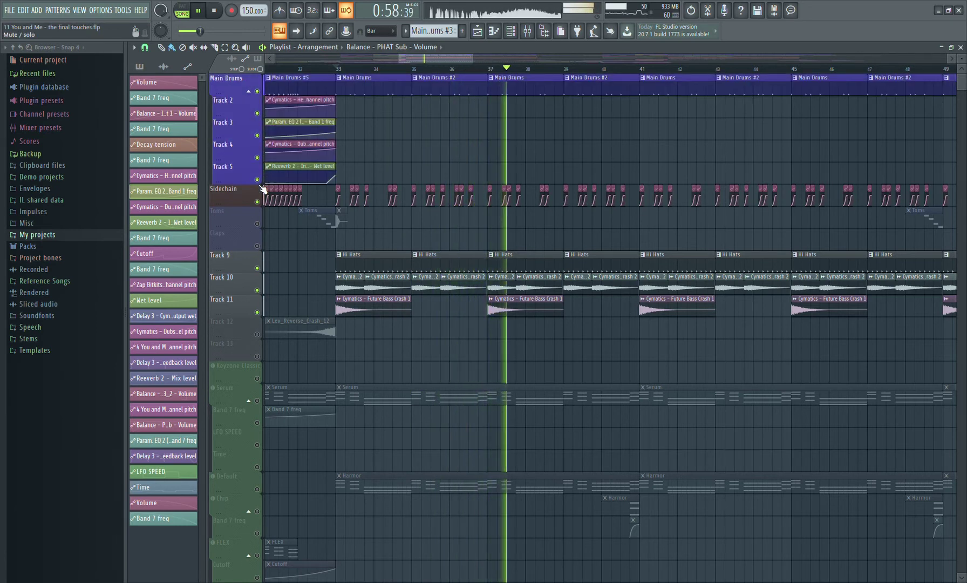
{"action": "left_click", "coordinate": [257, 335]}
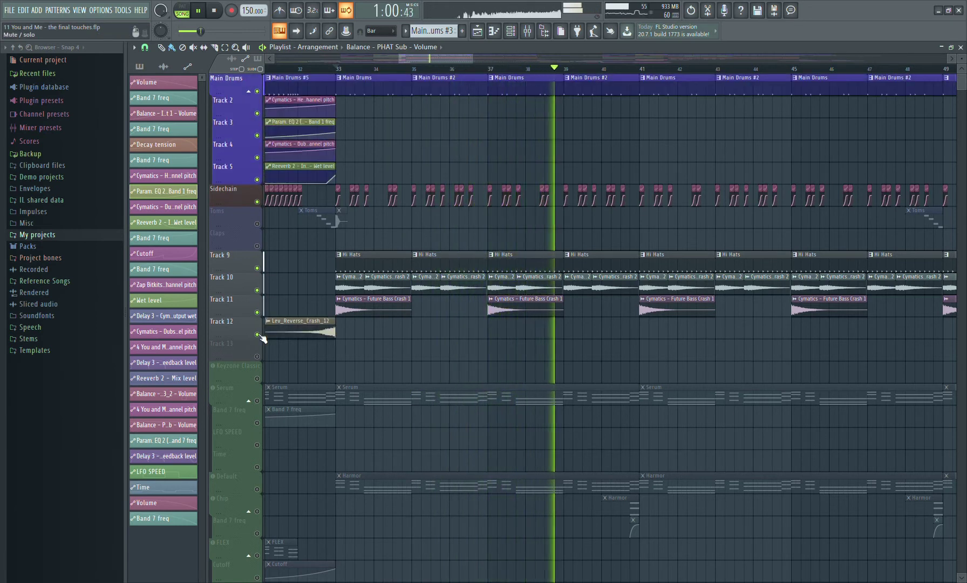
Unmute Serum with its Band 7 freq, LFO SPEED and Time lanes, then restore all tracks and stop
{"action": "left_click", "coordinate": [257, 400]}
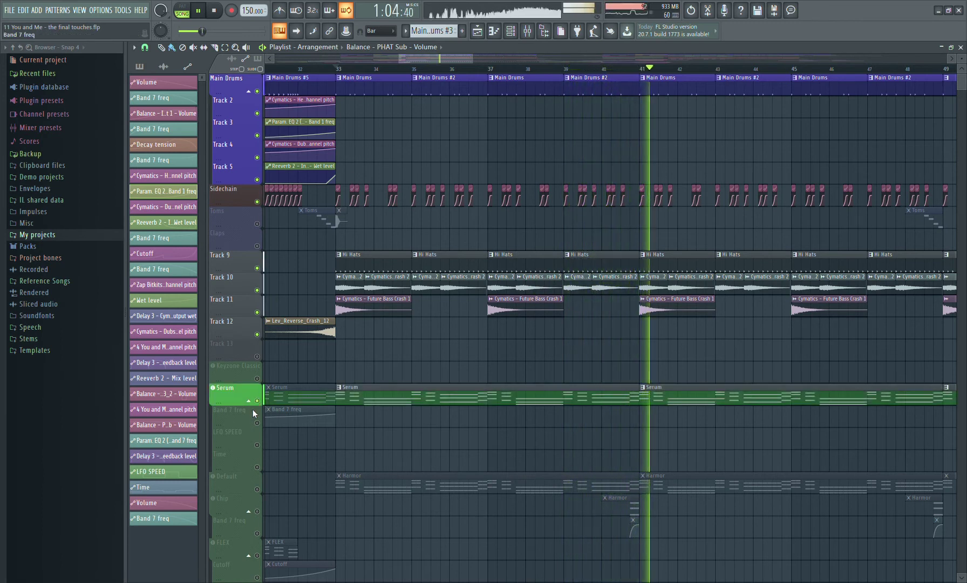
{"action": "left_click", "coordinate": [257, 423]}
{"action": "left_click", "coordinate": [257, 445]}
{"action": "left_click", "coordinate": [258, 467]}
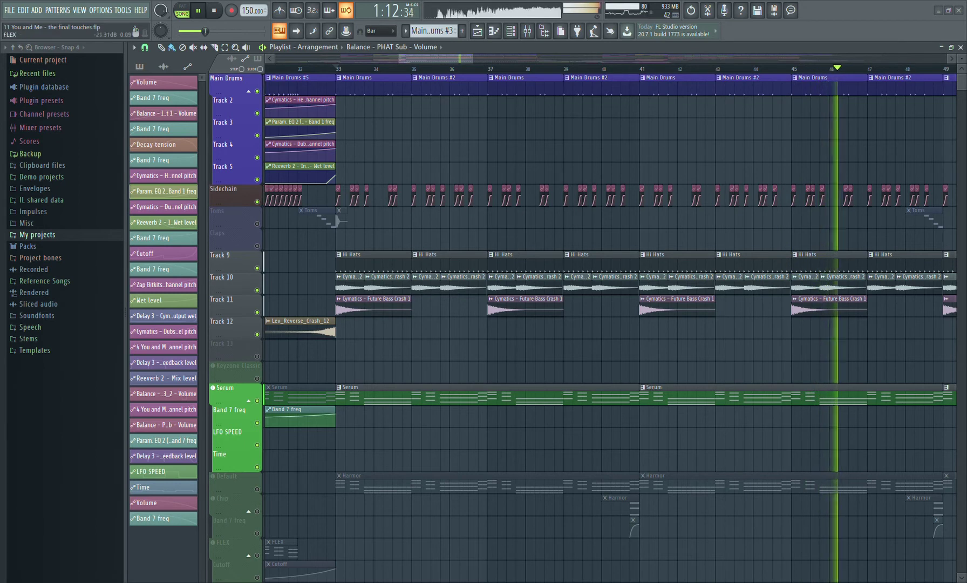
{"action": "left_click", "coordinate": [257, 379], "text": "ctrl"}
{"action": "left_click", "coordinate": [258, 379], "text": "ctrl"}
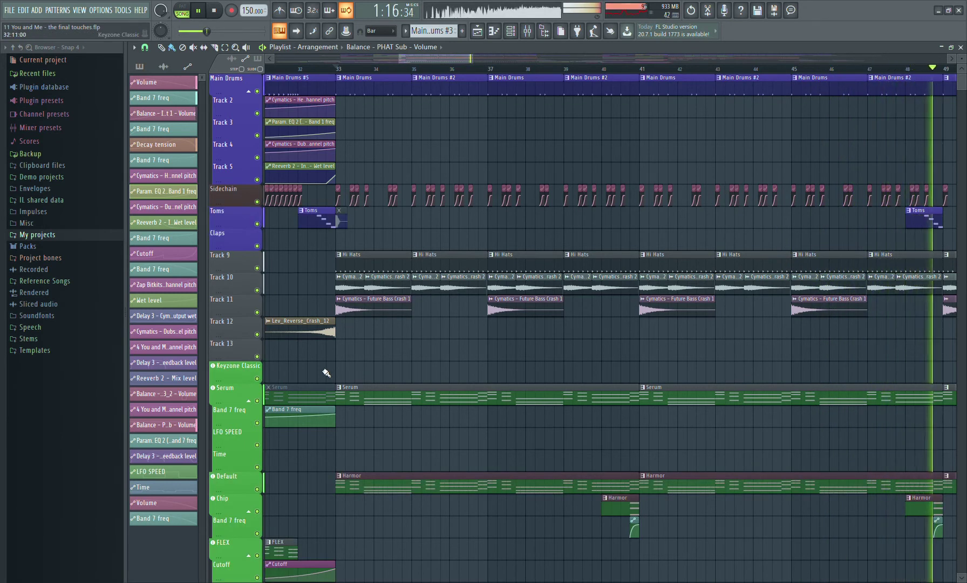
{"action": "key", "text": "space"}
Solo Counter melody from bar 41, unmute the red Default track and its Band 7 freq lane alongside it, then stop
{"action": "scroll", "coordinate": [432, 178], "scroll_direction": "down", "scroll_amount": 8}
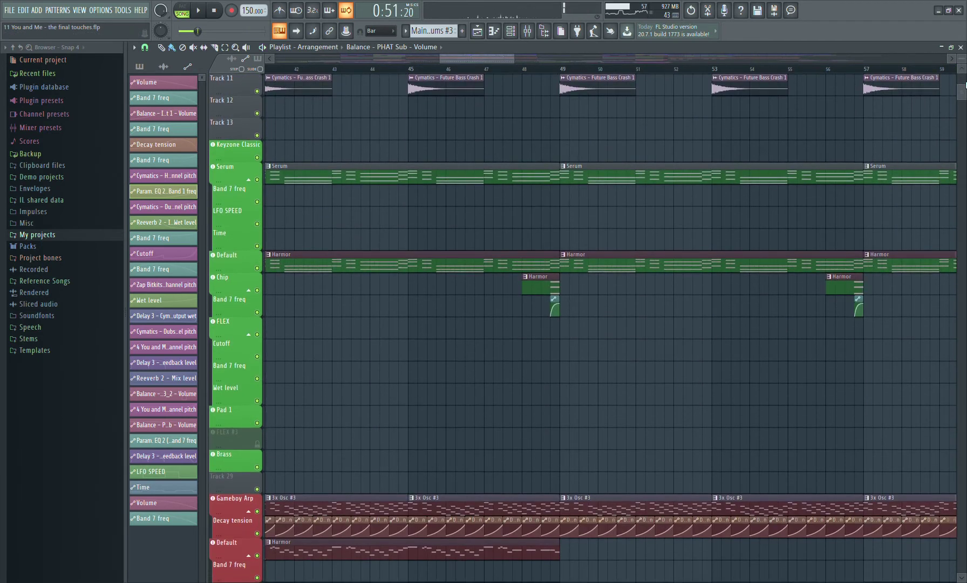
{"action": "scroll", "coordinate": [610, 324], "scroll_direction": "down", "scroll_amount": 10}
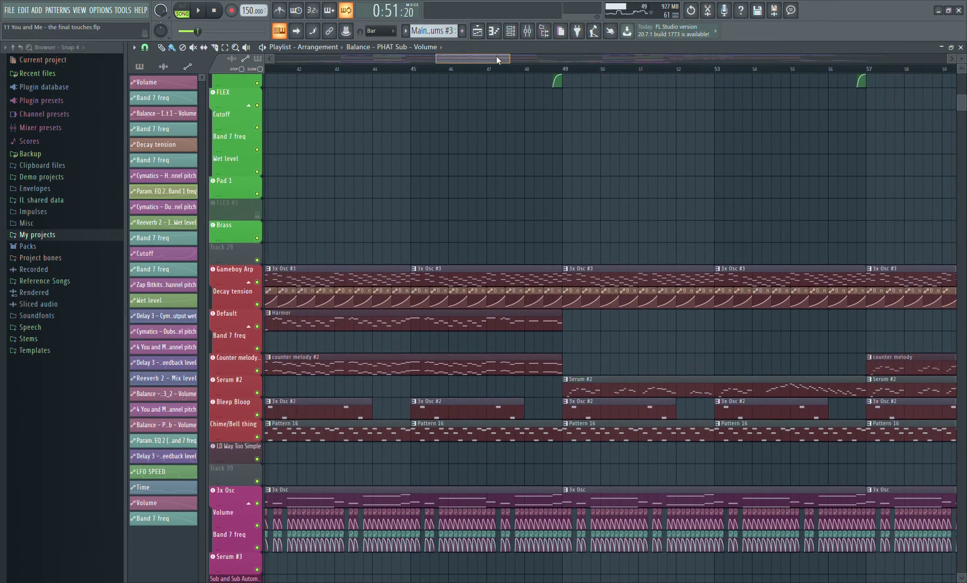
{"action": "left_click_drag", "start_coordinate": [496, 58], "coordinate": [462, 58]}
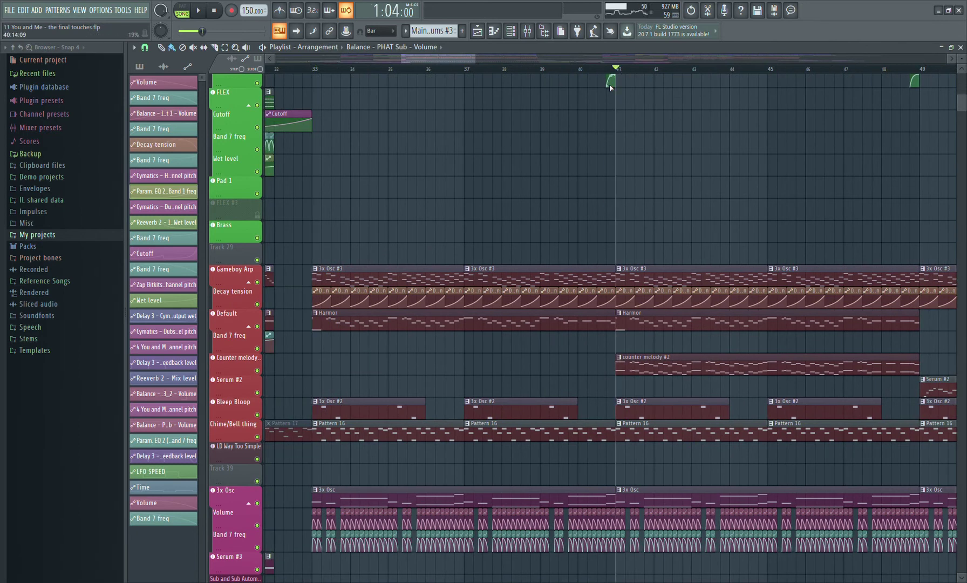
{"action": "left_click", "coordinate": [257, 370], "text": "ctrl"}
{"action": "key", "text": "space"}
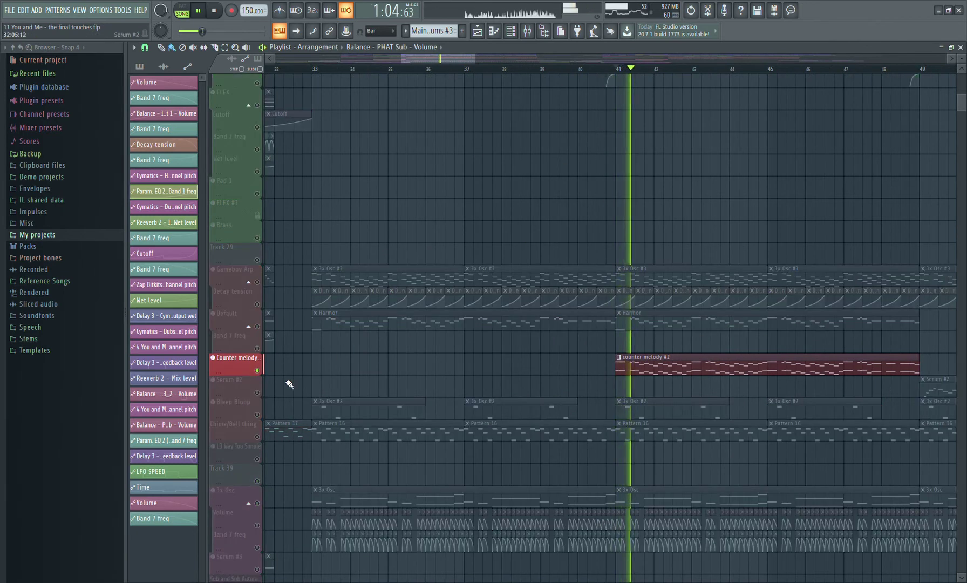
{"action": "left_click", "coordinate": [258, 326]}
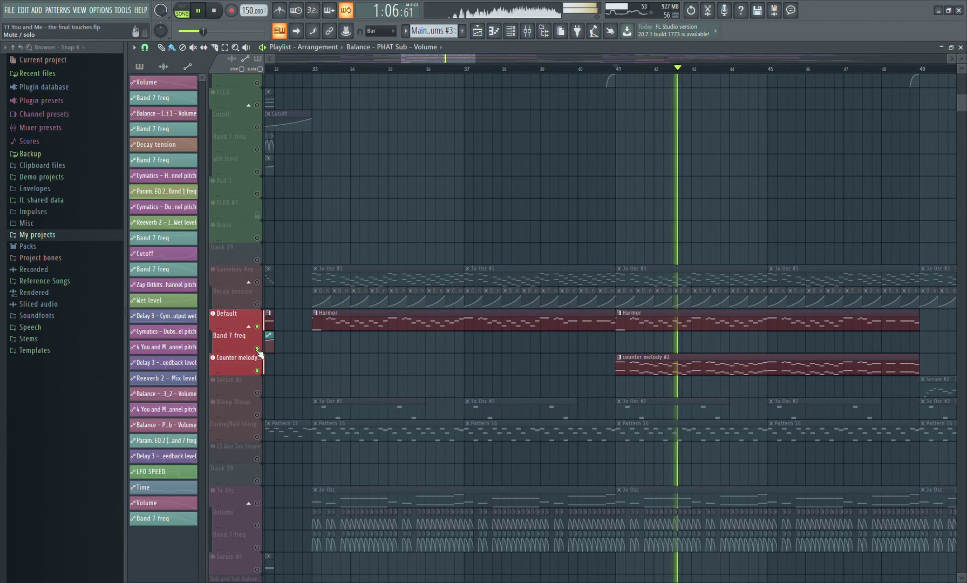
{"action": "key", "text": "space"}
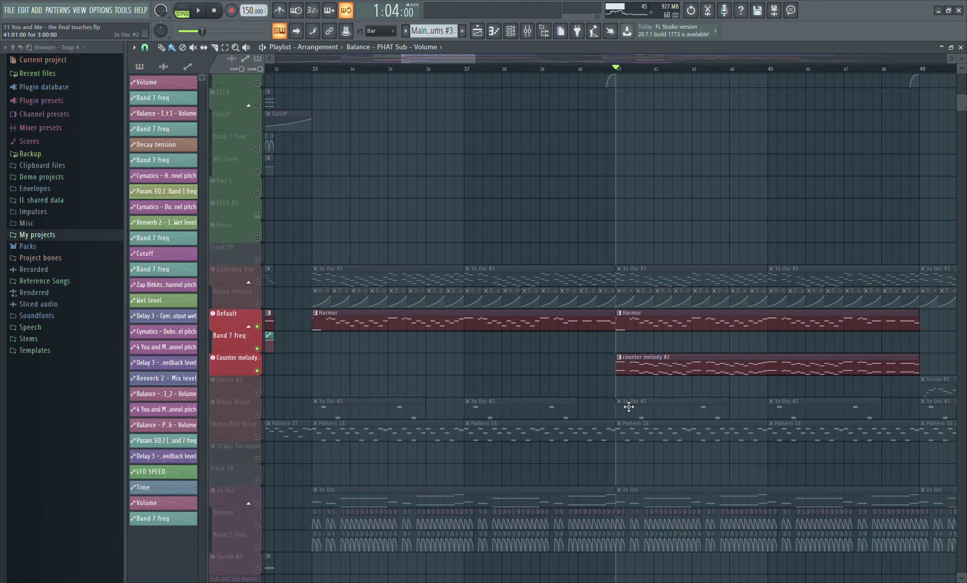
Replay from bar 41, restore all tracks, and mute and unmute Counter melody to compare the full mix
{"action": "key", "text": "space"}
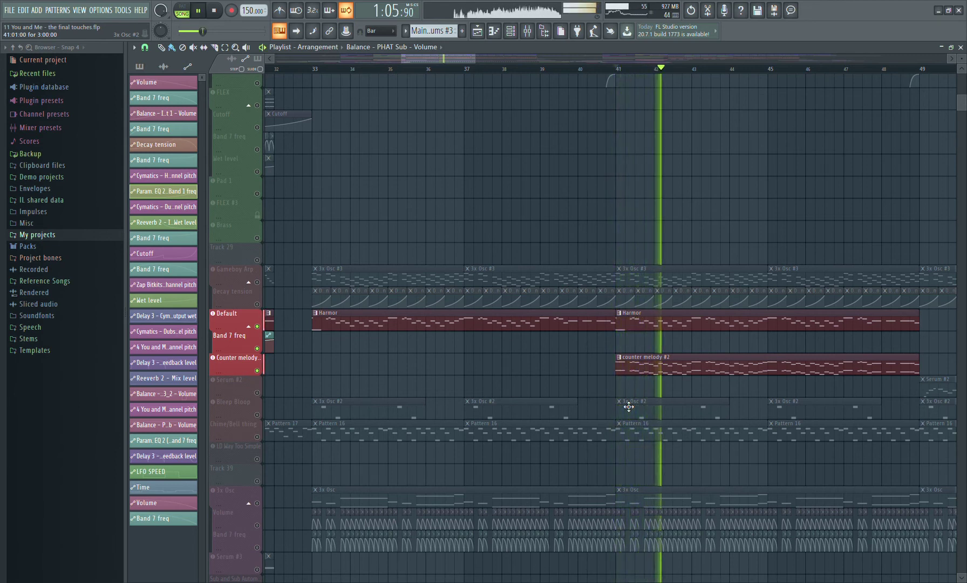
{"action": "left_click", "coordinate": [264, 373], "text": "ctrl"}
{"action": "key", "text": "space"}
{"action": "left_click", "coordinate": [264, 373], "text": "ctrl"}
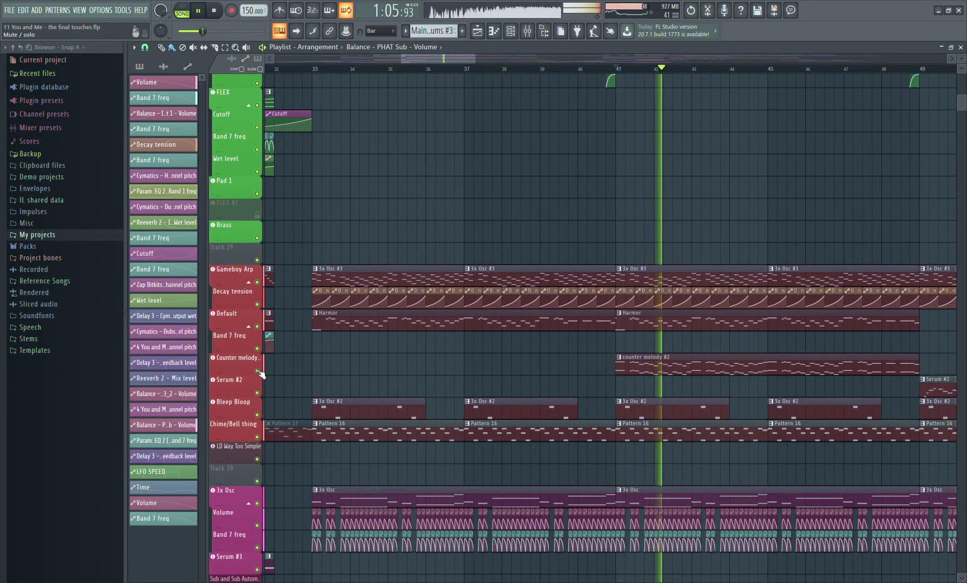
{"action": "left_click", "coordinate": [258, 371]}
{"action": "left_click", "coordinate": [257, 371]}
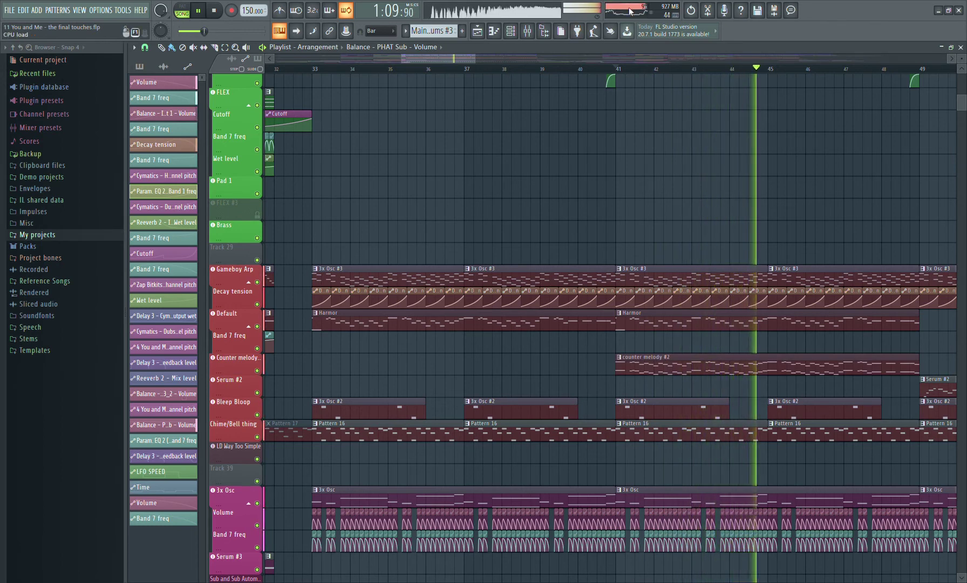
Solo the Serum #2 track and play it from bar 49
{"action": "scroll", "coordinate": [472, 56], "scroll_direction": "down", "scroll_amount": 5}
{"action": "key", "text": "space"}
{"action": "scroll", "coordinate": [324, 243], "scroll_direction": "down", "scroll_amount": 3}
{"action": "key", "text": "space"}
{"action": "right_click", "coordinate": [257, 283]}
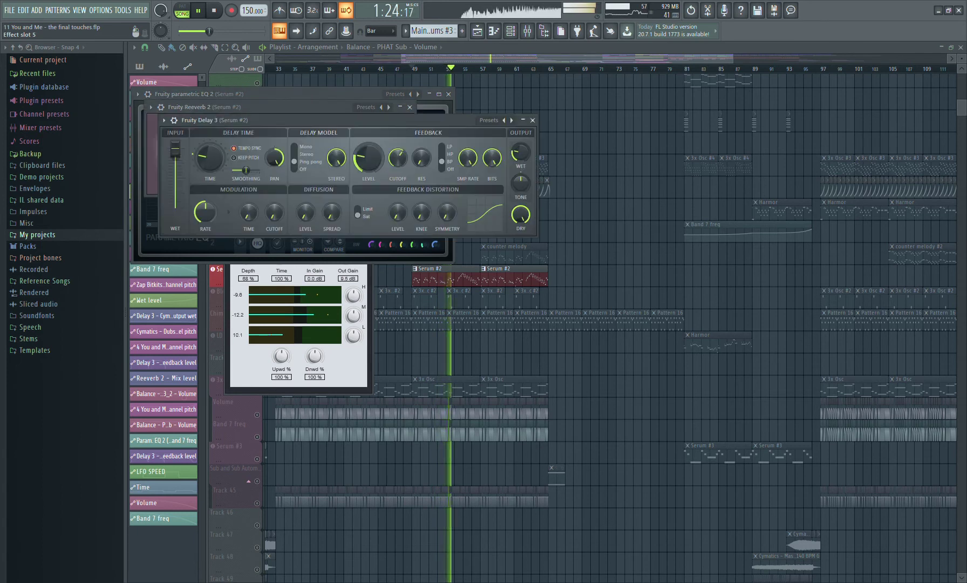
Spread out the Fruity Delay 3, Reeverb 2, Parametric EQ 2 and OTT windows of Serum #2 to inspect their settings
{"action": "left_click_drag", "start_coordinate": [378, 119], "coordinate": [719, 325]}
{"action": "left_click_drag", "start_coordinate": [342, 109], "coordinate": [910, 153]}
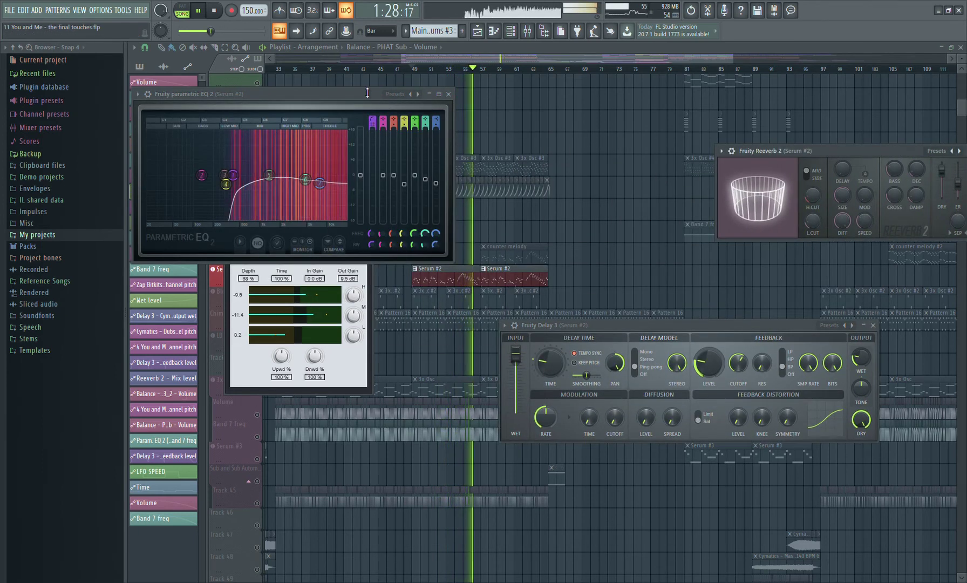
{"action": "left_click_drag", "start_coordinate": [331, 101], "coordinate": [404, 382]}
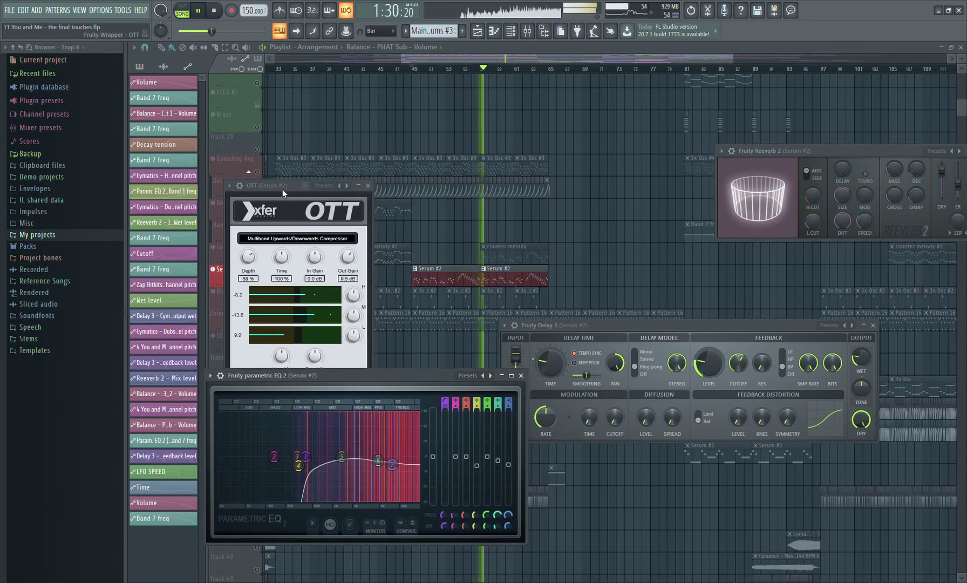
{"action": "left_click_drag", "start_coordinate": [281, 186], "coordinate": [302, 69]}
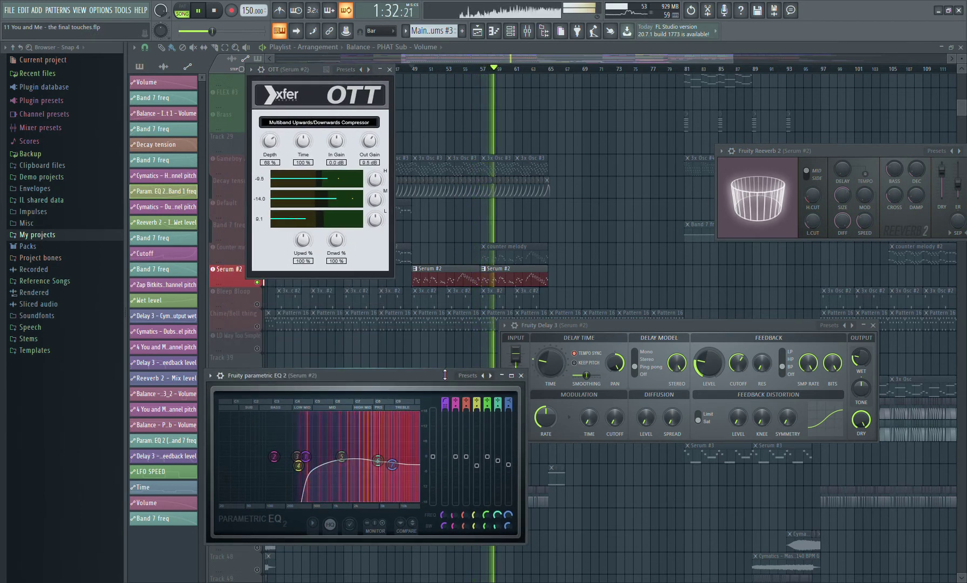
{"action": "left_click_drag", "start_coordinate": [442, 370], "coordinate": [426, 325]}
{"action": "left_click_drag", "start_coordinate": [317, 70], "coordinate": [330, 45]}
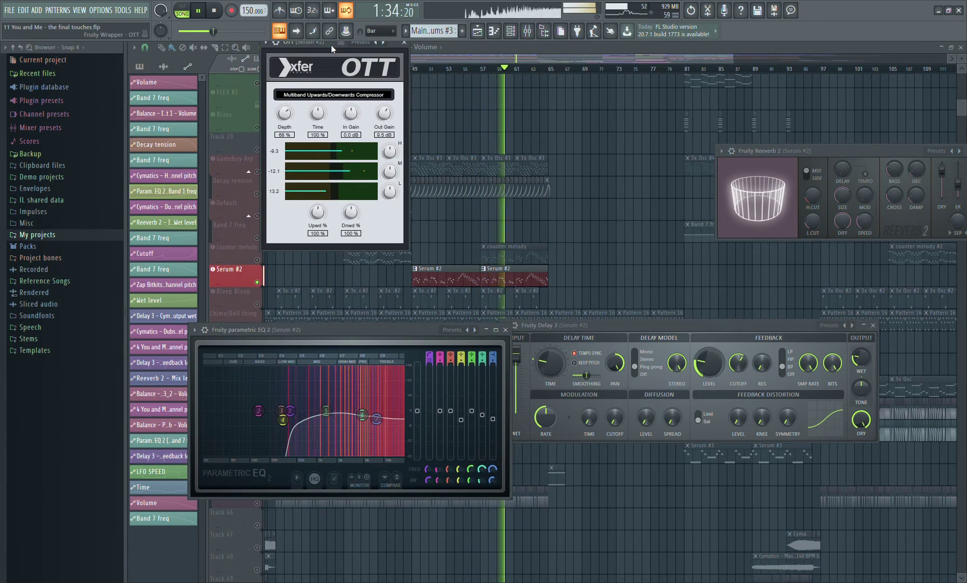
Unmute Counter melody and Chime/Bell thing alongside Serum #2 during playback, then restore all tracks
{"action": "left_click", "coordinate": [259, 262]}
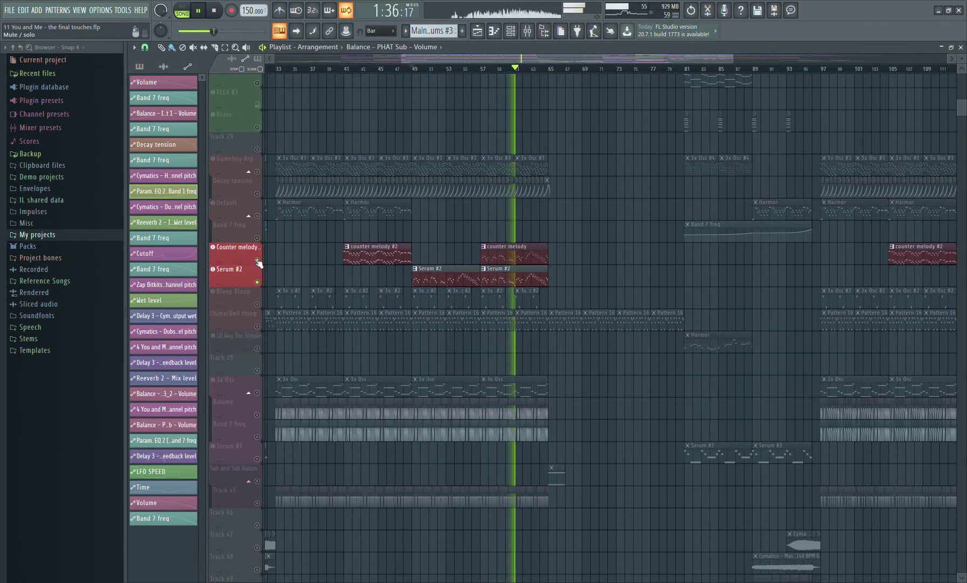
{"action": "left_click", "coordinate": [257, 326]}
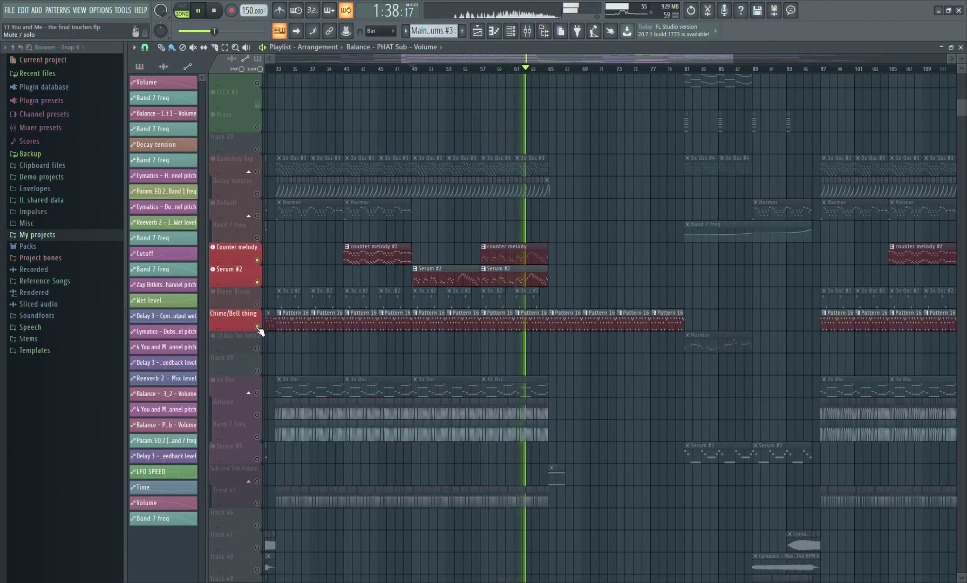
{"action": "right_click", "coordinate": [257, 193]}
{"action": "right_click", "coordinate": [257, 193]}
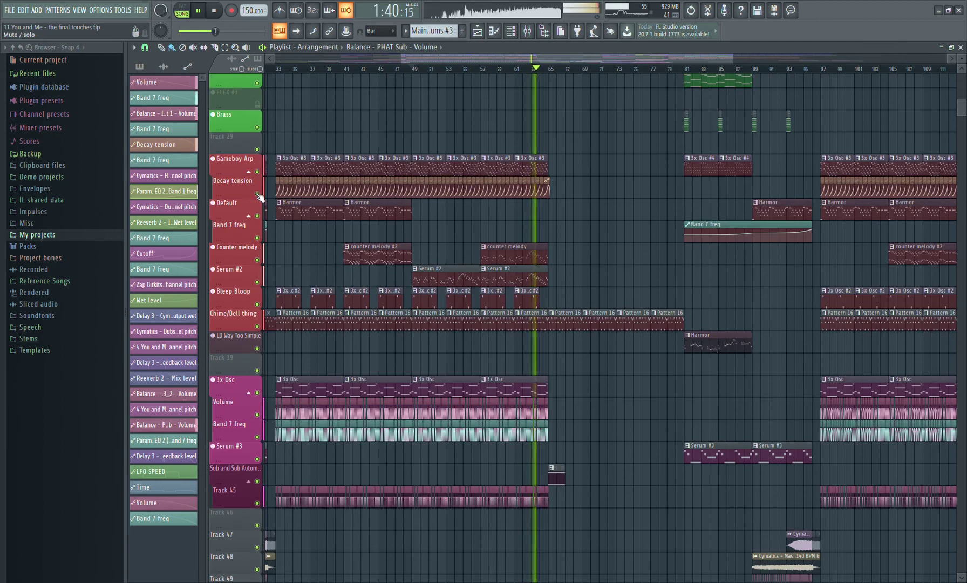
Stop playback, examine the effects and vocal tracks in the section after the drop, and place the playhead at bar 65
{"action": "scroll", "coordinate": [281, 209], "scroll_direction": "down", "scroll_amount": 3}
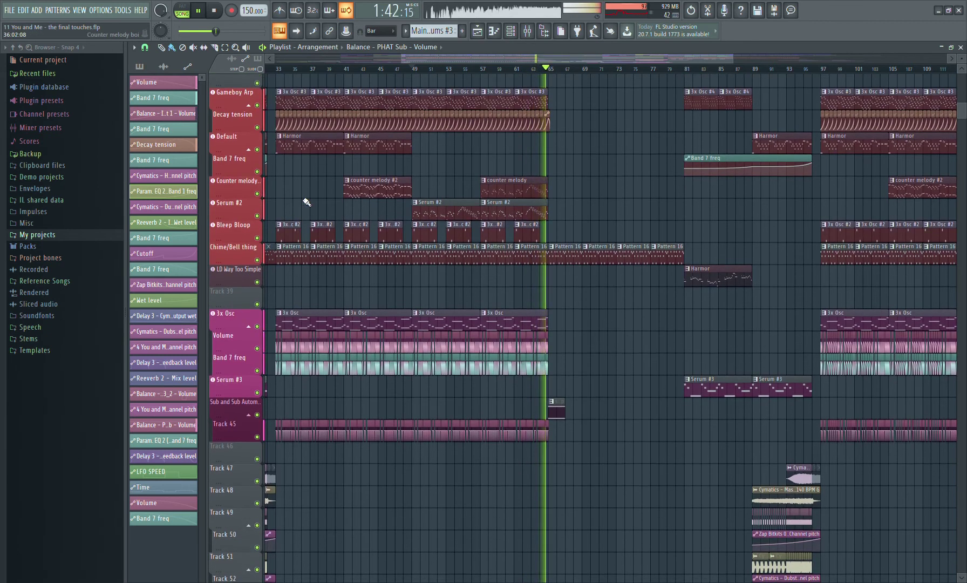
{"action": "key", "text": "space"}
{"action": "scroll", "coordinate": [697, 286], "scroll_direction": "down", "scroll_amount": 15}
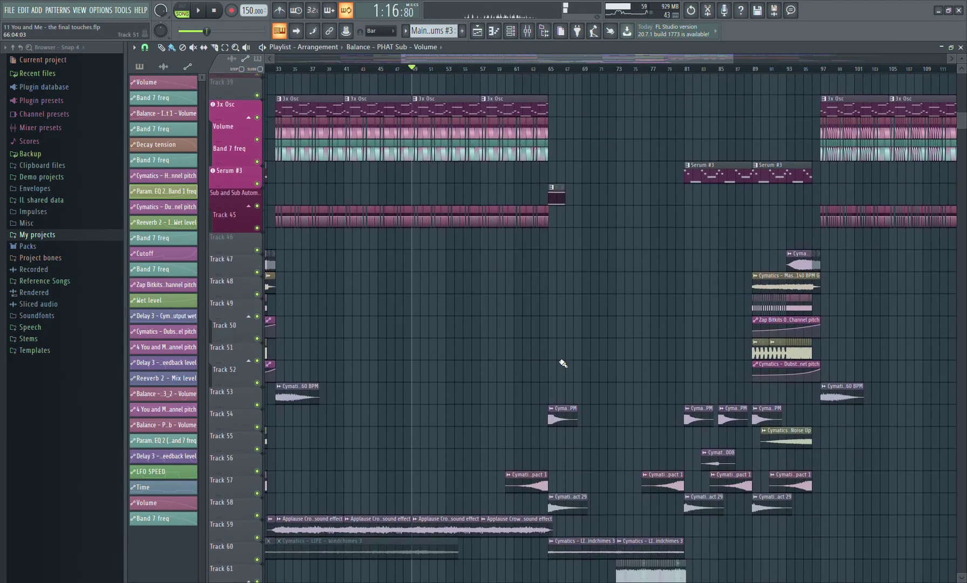
{"action": "scroll", "coordinate": [560, 348], "scroll_direction": "down", "scroll_amount": 4}
{"action": "scroll", "coordinate": [561, 341], "scroll_direction": "up", "scroll_amount": 8}
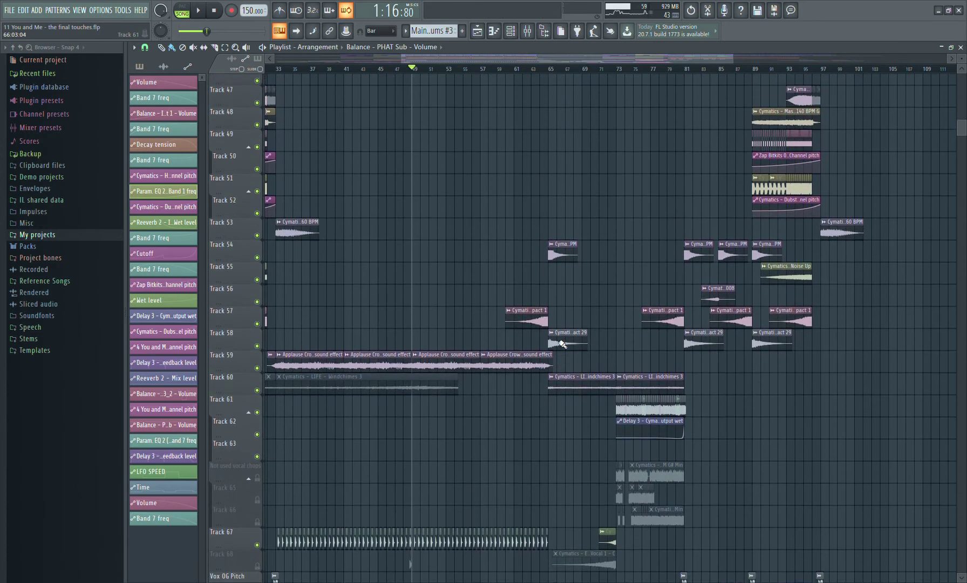
{"action": "scroll", "coordinate": [965, 108], "scroll_direction": "up", "scroll_amount": 15}
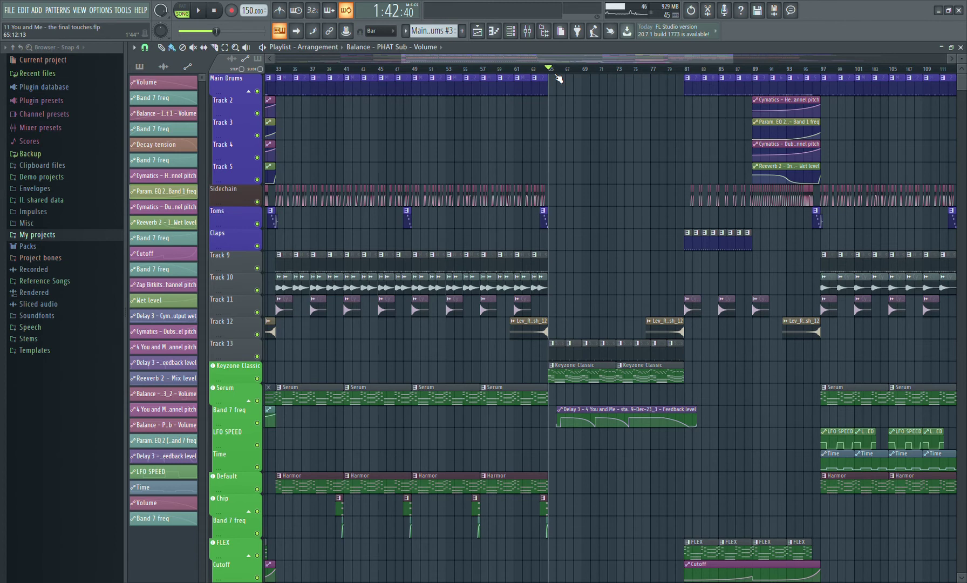
Play the section from bar 65 and examine its impact, windchime and vocal tracks from Track 54 downward
{"action": "key", "text": "space"}
{"action": "left_click_drag", "start_coordinate": [738, 61], "coordinate": [631, 68]}
{"action": "left_click_drag", "start_coordinate": [963, 79], "coordinate": [964, 145]}
{"action": "left_click_drag", "start_coordinate": [961, 143], "coordinate": [961, 133]}
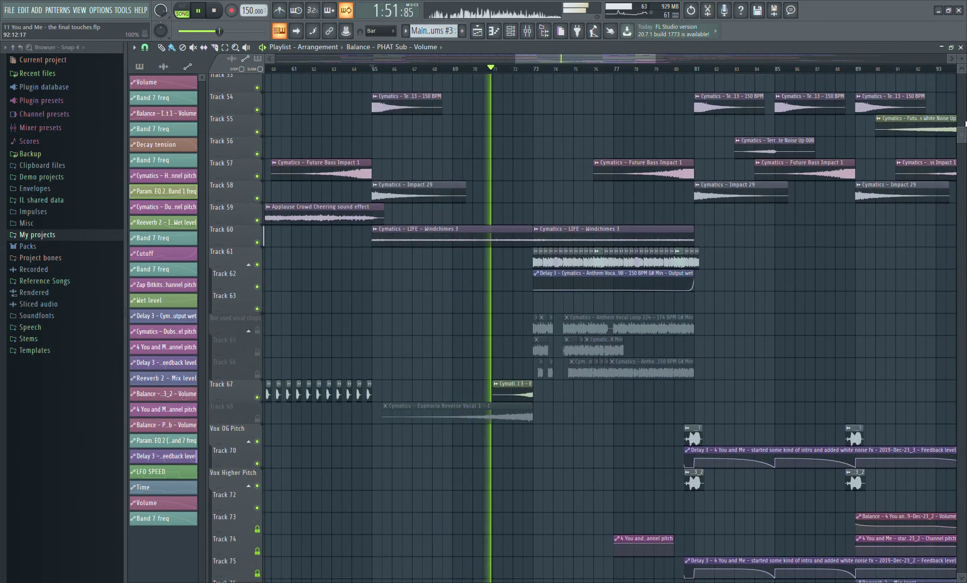
Play the vocal chops on Tracks 61 to 63 in solo from bar 73, and restore the other tracks
{"action": "left_click_drag", "start_coordinate": [961, 138], "coordinate": [960, 138]}
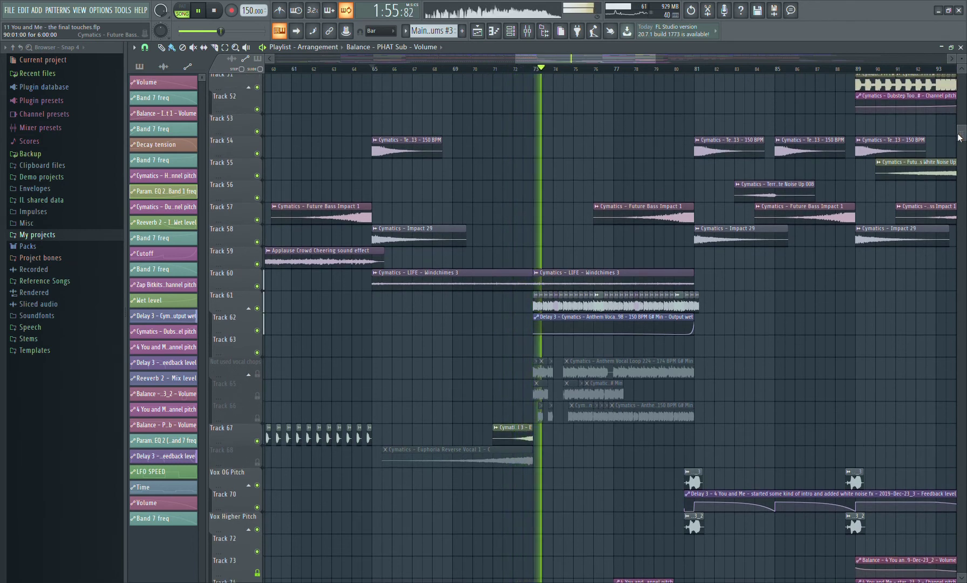
{"action": "key", "text": "space"}
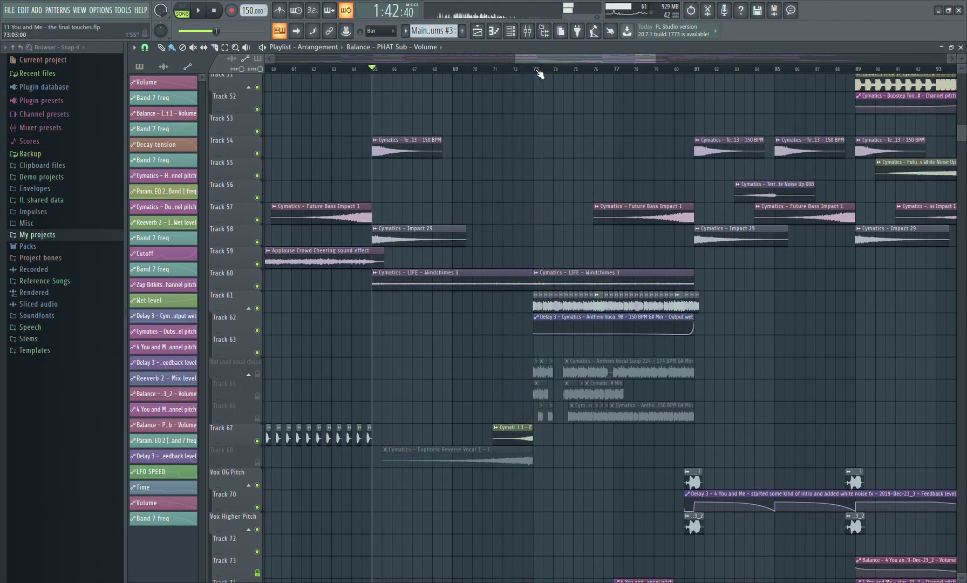
{"action": "right_click", "coordinate": [258, 309]}
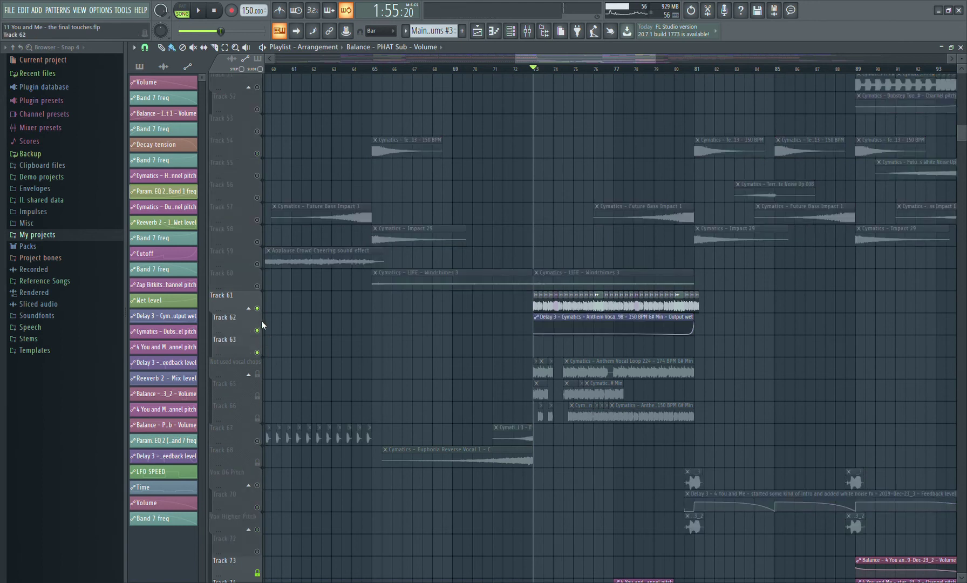
{"action": "key", "text": "space"}
{"action": "key", "text": "space"}
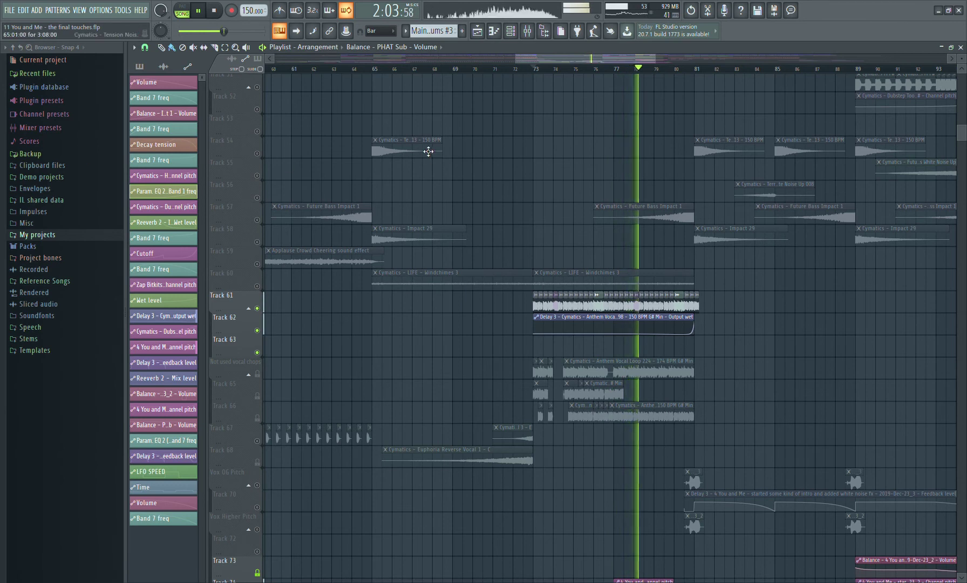
{"action": "left_click", "coordinate": [257, 308], "text": "ctrl"}
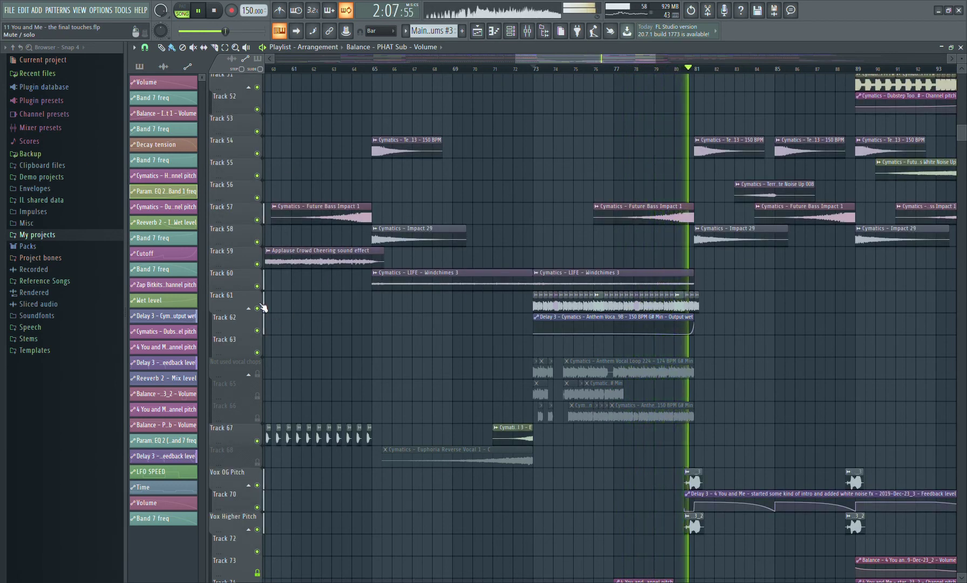
{"action": "key", "text": "space"}
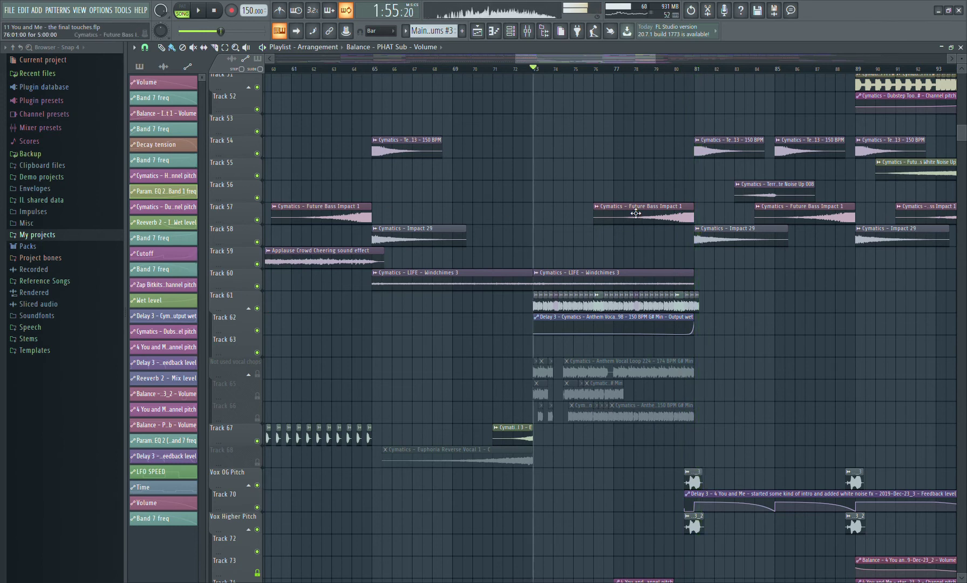
Examine the drum, chord and melody tracks in the section from bar 81 during playback
{"action": "scroll", "coordinate": [950, 118], "scroll_direction": "up", "scroll_amount": 15}
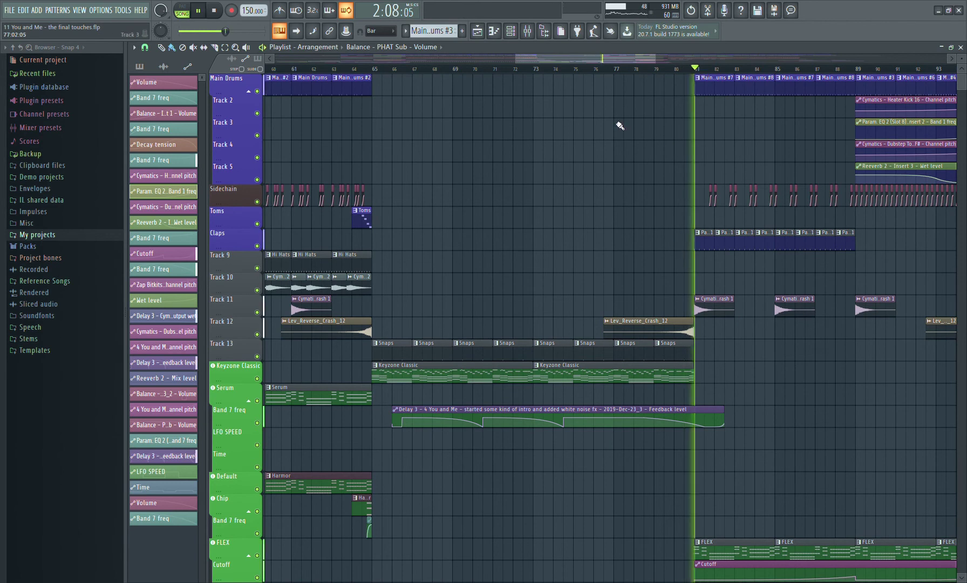
{"action": "scroll", "coordinate": [617, 162], "scroll_direction": "down", "scroll_amount": 8}
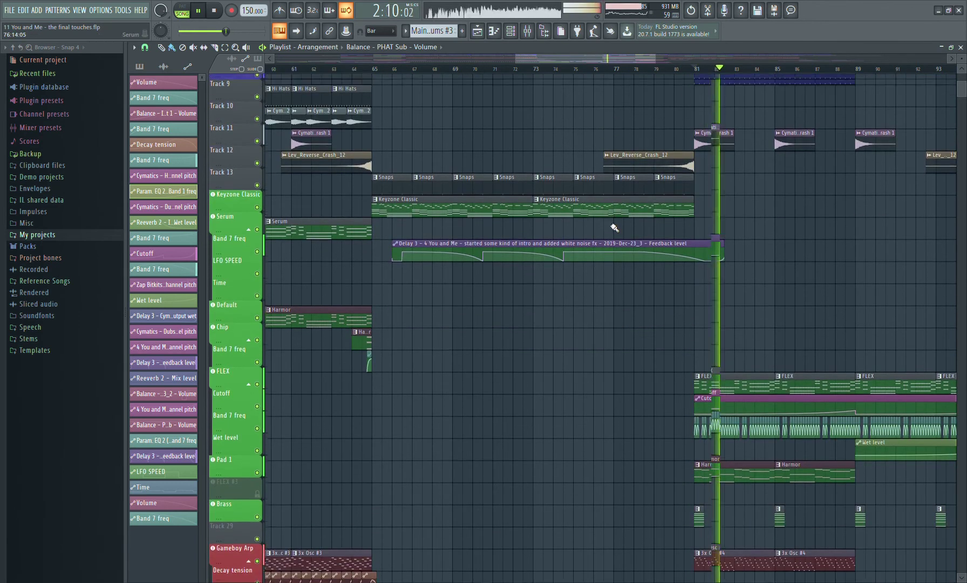
{"action": "scroll", "coordinate": [614, 228], "scroll_direction": "down", "scroll_amount": 9}
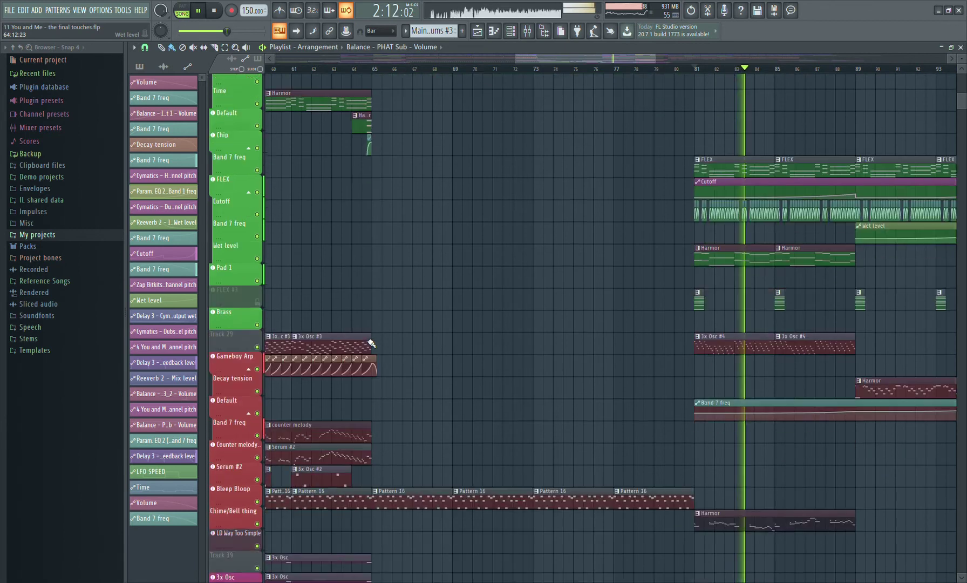
{"action": "scroll", "coordinate": [372, 343], "scroll_direction": "down", "scroll_amount": 5}
Solo LD Way Too Simple and inspect parts A and B of its synth settings during playback
{"action": "right_click", "coordinate": [258, 446]}
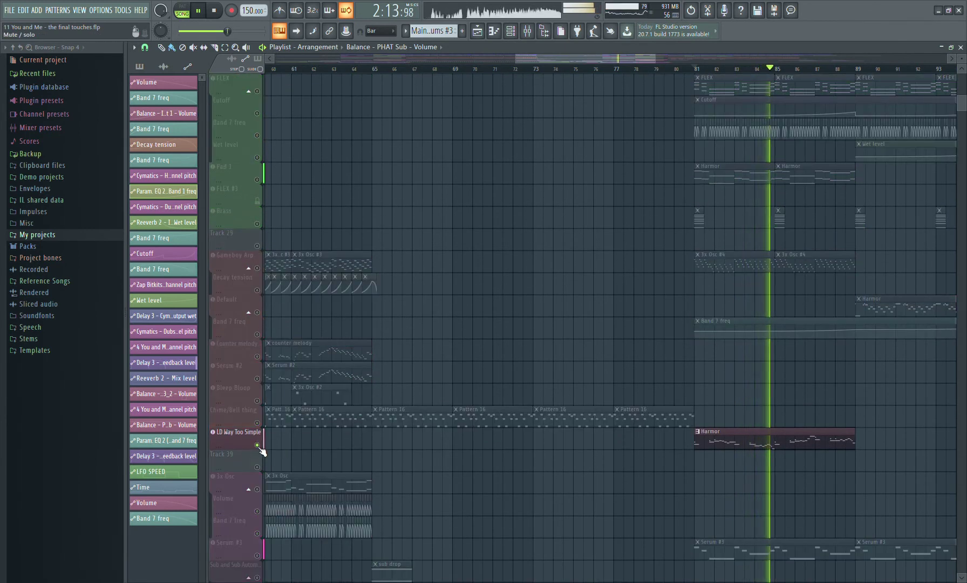
{"action": "left_click", "coordinate": [237, 435]}
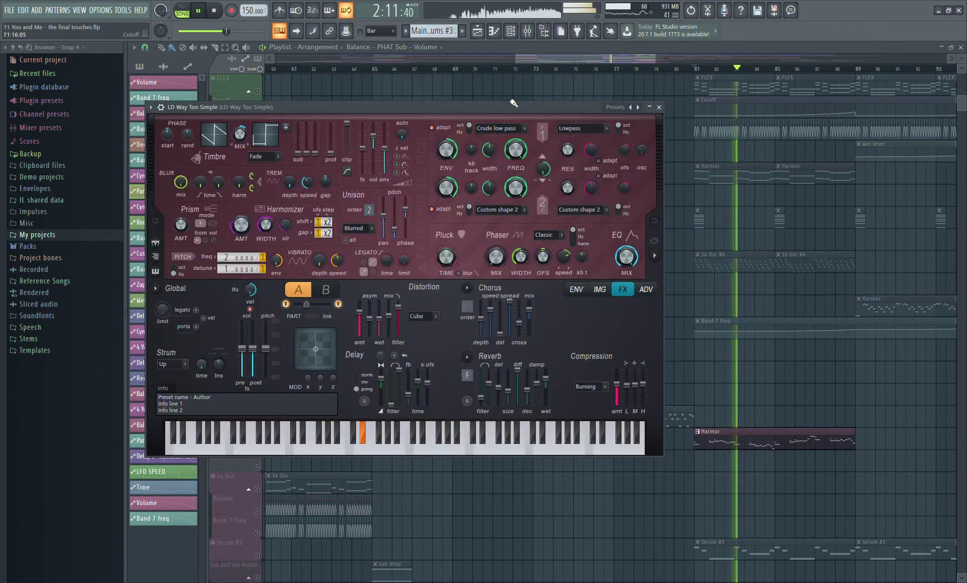
{"action": "left_click_drag", "start_coordinate": [479, 109], "coordinate": [494, 83]}
{"action": "left_click", "coordinate": [352, 267]}
{"action": "left_click", "coordinate": [321, 263]}
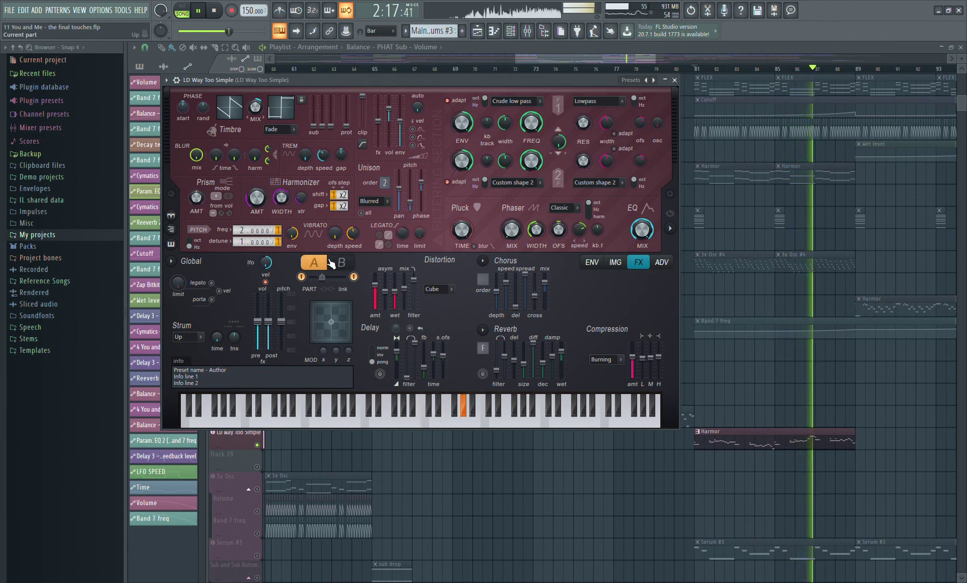
{"action": "left_click", "coordinate": [674, 80]}
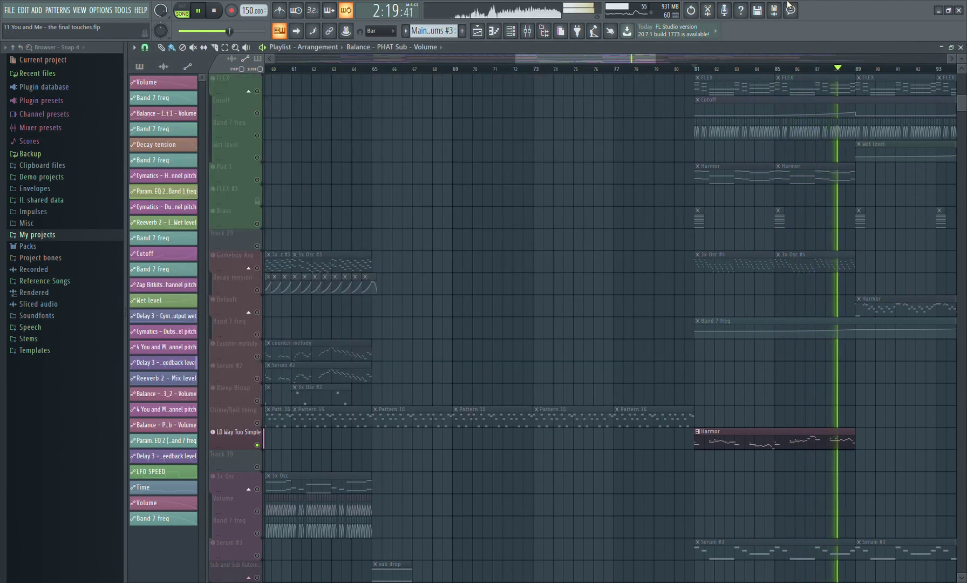
{"action": "key", "text": "space"}
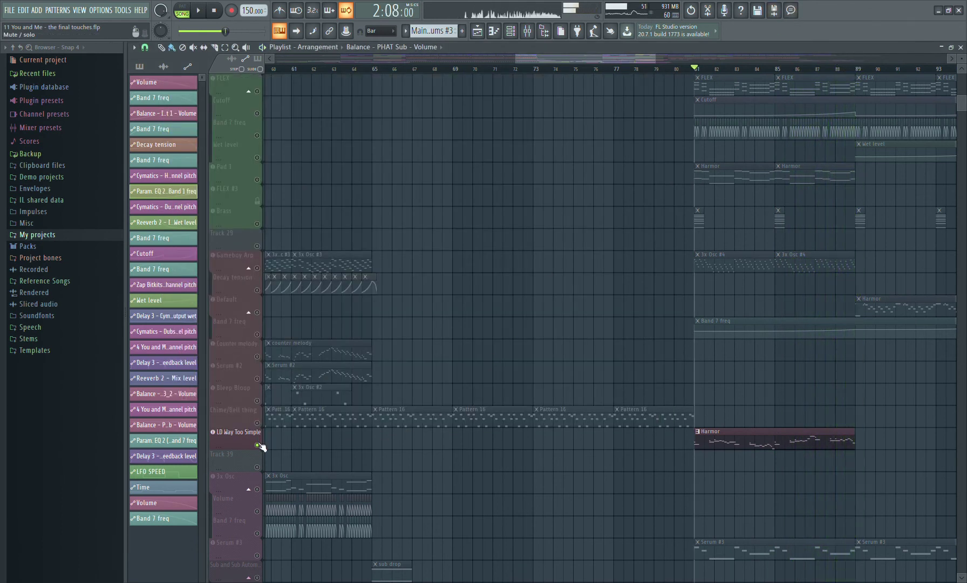
Review the part B settings of LD Way Too Simple and replay the soloed lead from bar 81
{"action": "left_click", "coordinate": [253, 443]}
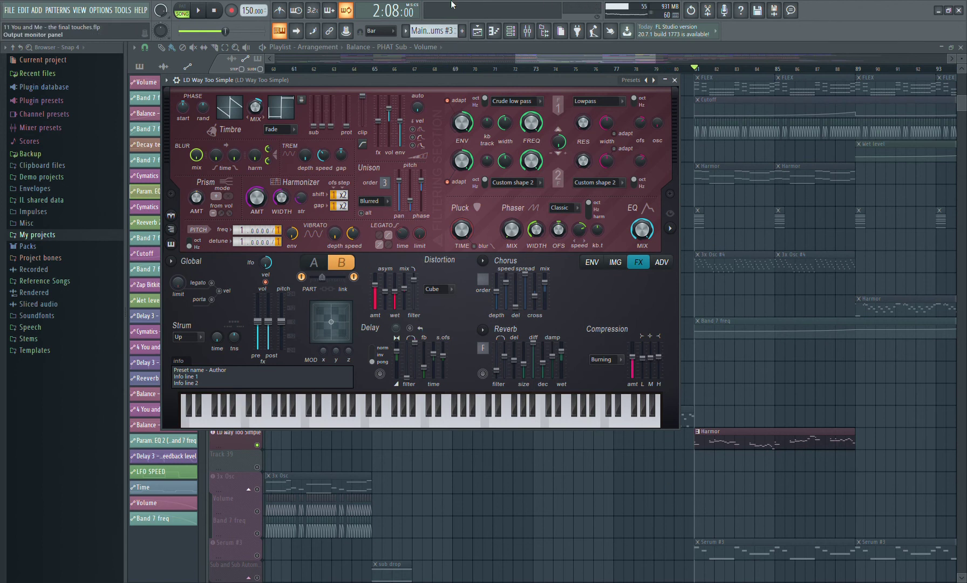
{"action": "left_click", "coordinate": [675, 80]}
{"action": "key", "text": "space"}
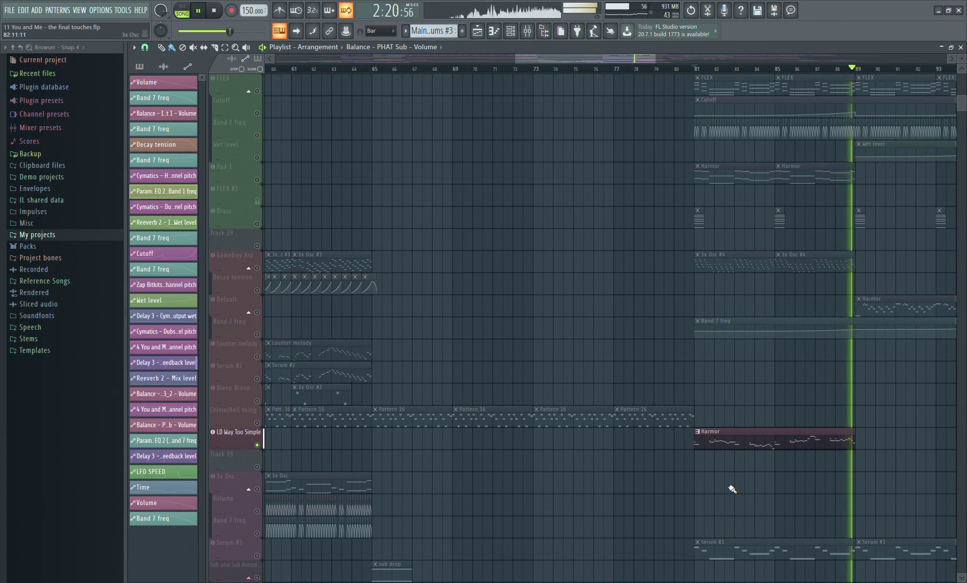
{"action": "key", "text": "space"}
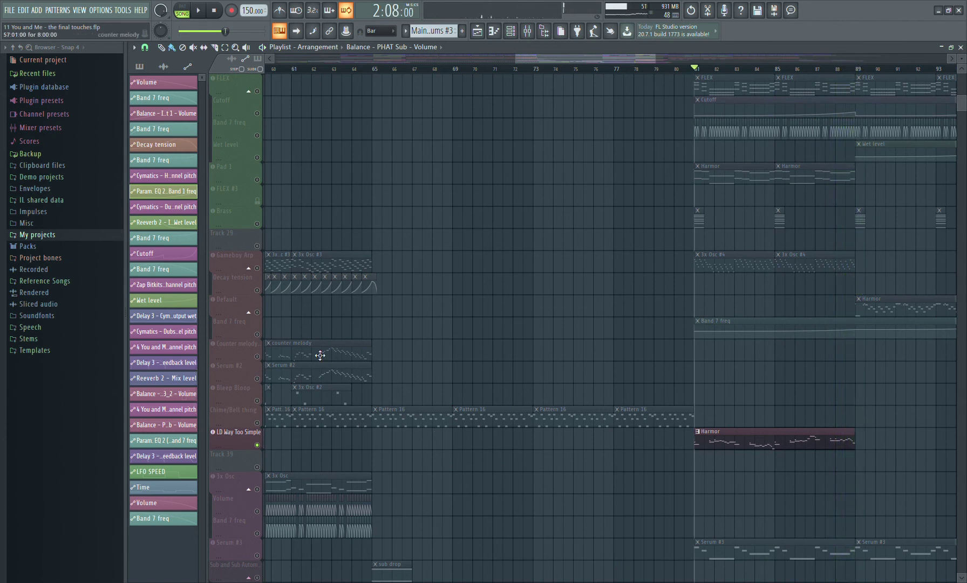
Restore all tracks and play the build-up from bar 89, examining its automation, riser and impact tracks
{"action": "right_click", "coordinate": [257, 314]}
{"action": "right_click", "coordinate": [258, 313]}
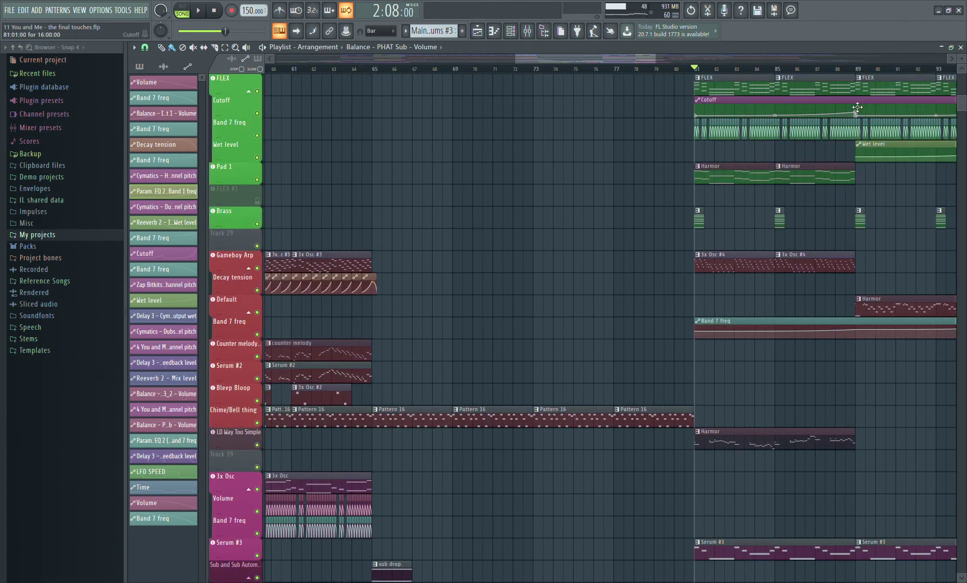
{"action": "left_click", "coordinate": [858, 69]}
{"action": "key", "text": "space"}
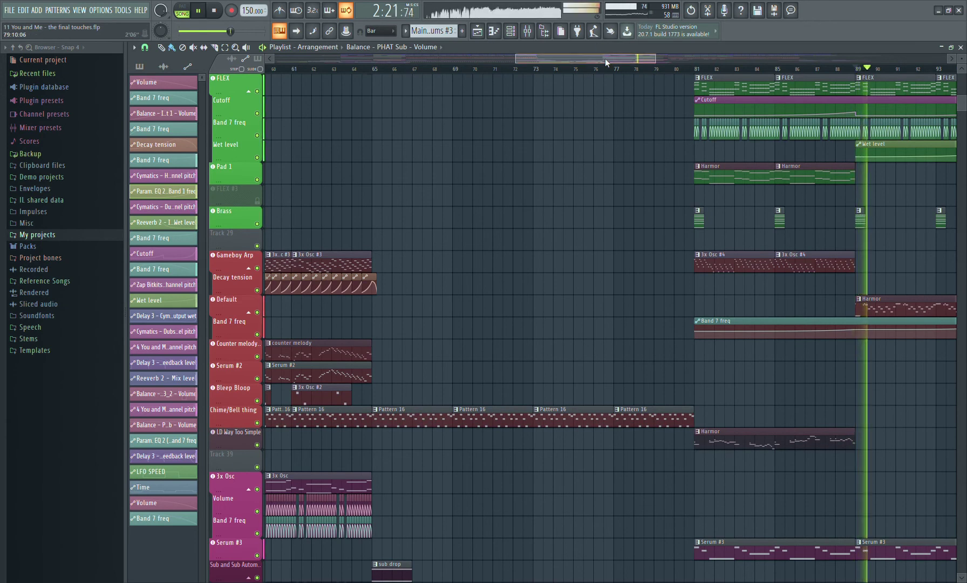
{"action": "scroll", "coordinate": [789, 84], "scroll_direction": "down", "scroll_amount": 2}
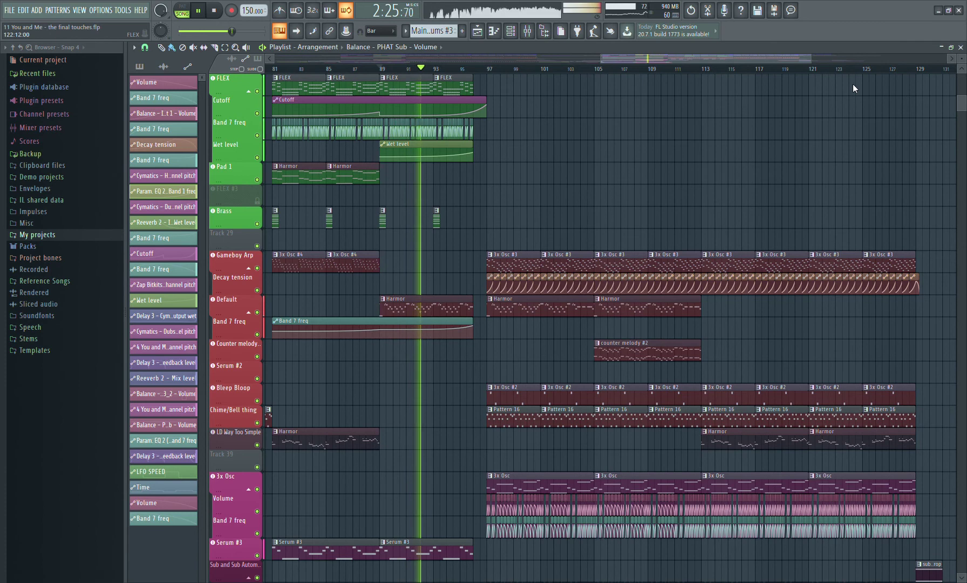
{"action": "scroll", "coordinate": [564, 291], "scroll_direction": "down", "scroll_amount": 3}
{"action": "scroll", "coordinate": [564, 291], "scroll_direction": "down", "scroll_amount": 6}
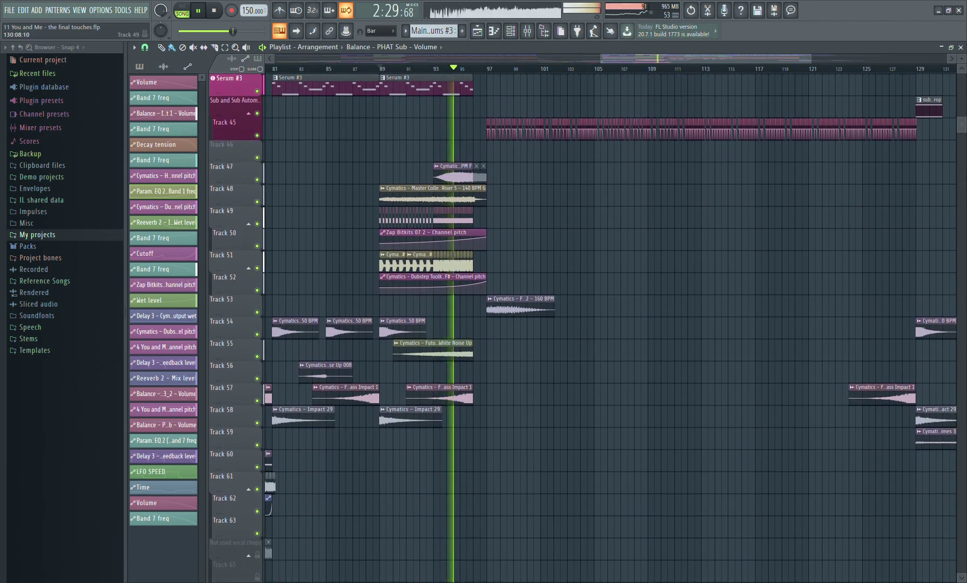
{"action": "mouse_move", "coordinate": [961, 127]}
{"action": "left_mouse_down"}
{"action": "mouse_move", "coordinate": [961, 112]}
{"action": "mouse_move", "coordinate": [961, 122]}
{"action": "left_mouse_up"}
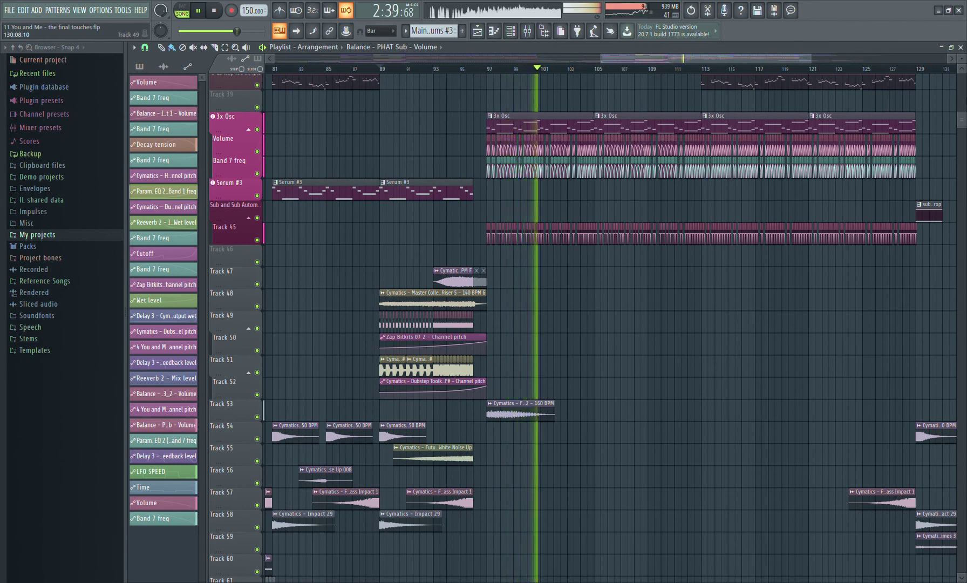
{"action": "key", "text": "space"}
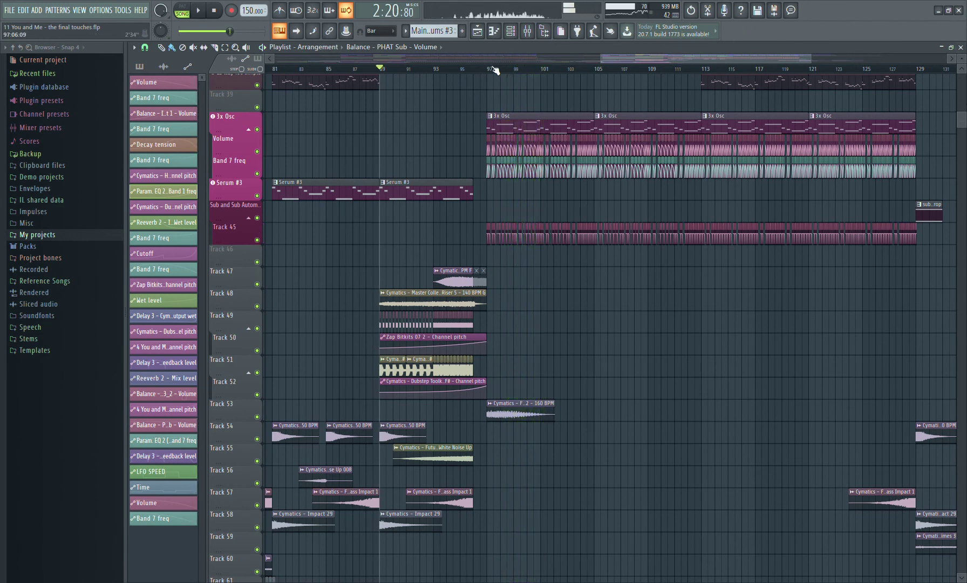
Solo the Serum chords, unmute their LFO SPEED and Time automation plus the Default Harmor layer, and play from bar 97
{"action": "scroll", "coordinate": [566, 303], "scroll_direction": "up", "scroll_amount": 10}
{"action": "scroll", "coordinate": [545, 288], "scroll_direction": "down", "scroll_amount": 2}
{"action": "left_click", "coordinate": [257, 180]}
{"action": "right_click", "coordinate": [257, 179]}
{"action": "key", "text": "space"}
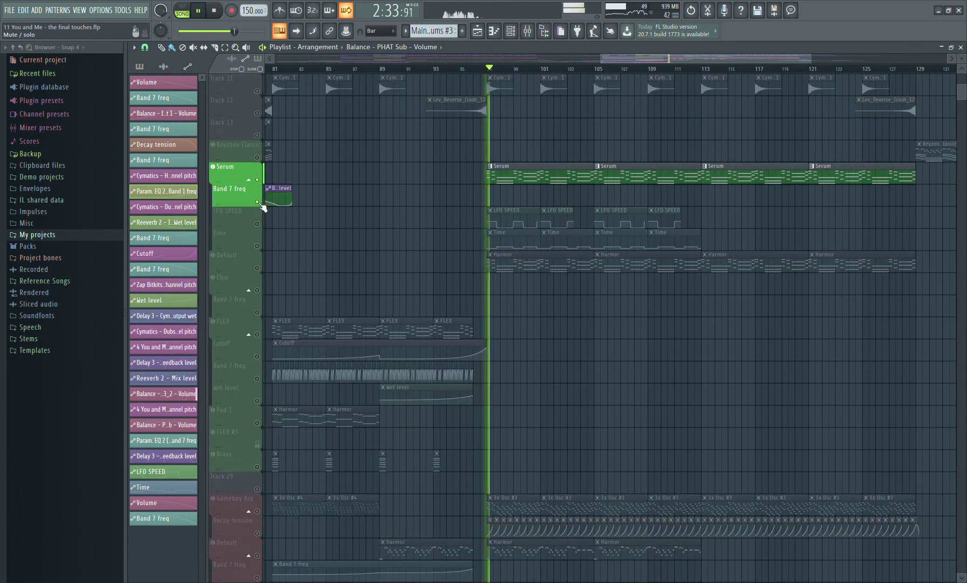
{"action": "left_click", "coordinate": [257, 246]}
{"action": "left_click", "coordinate": [257, 268]}
{"action": "key", "text": "space"}
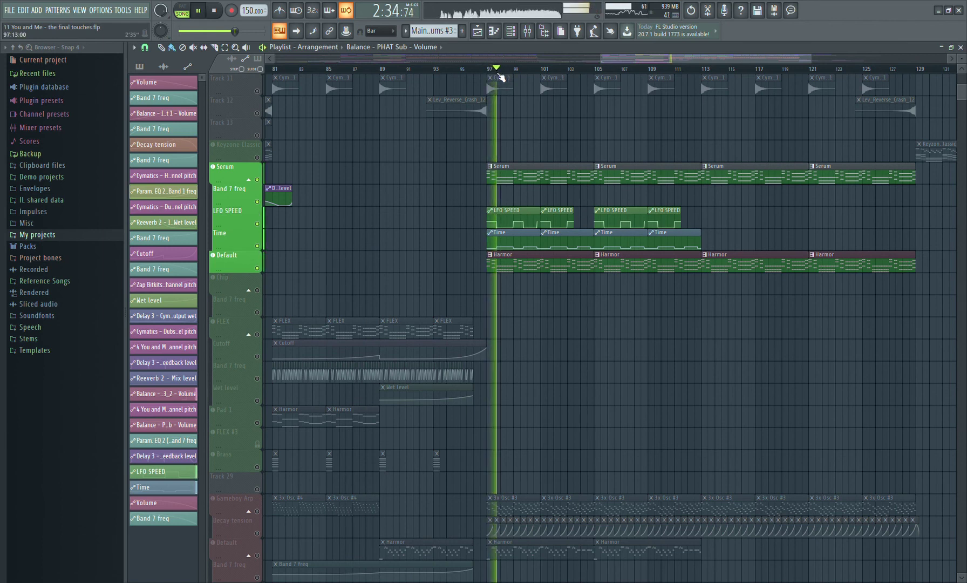
{"action": "key", "text": "space"}
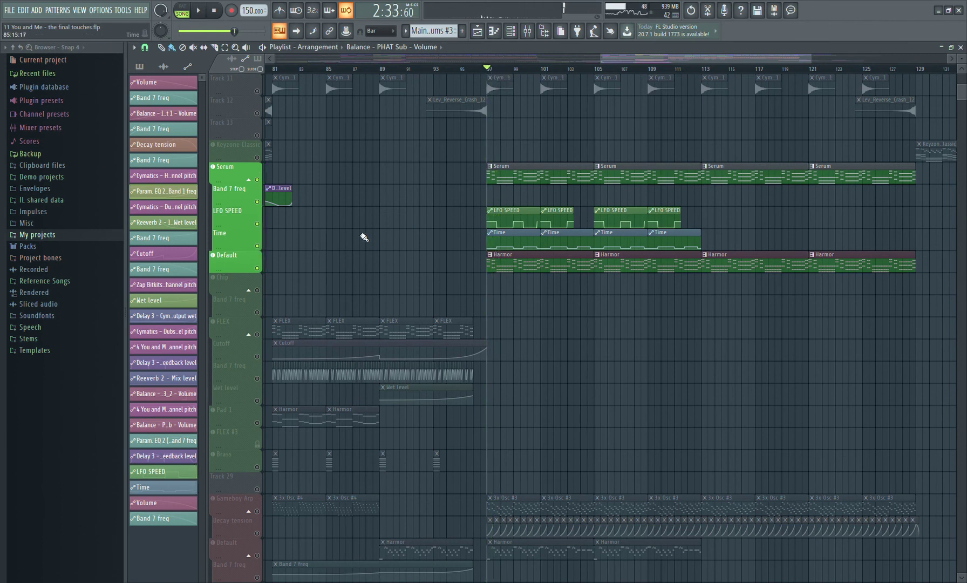
{"action": "left_click", "coordinate": [508, 274]}
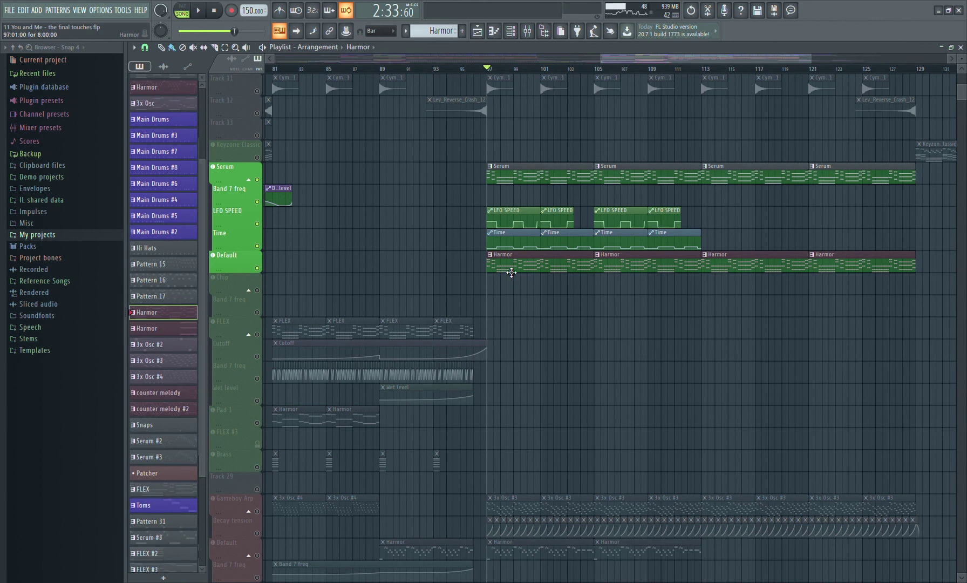
{"action": "key", "text": "space"}
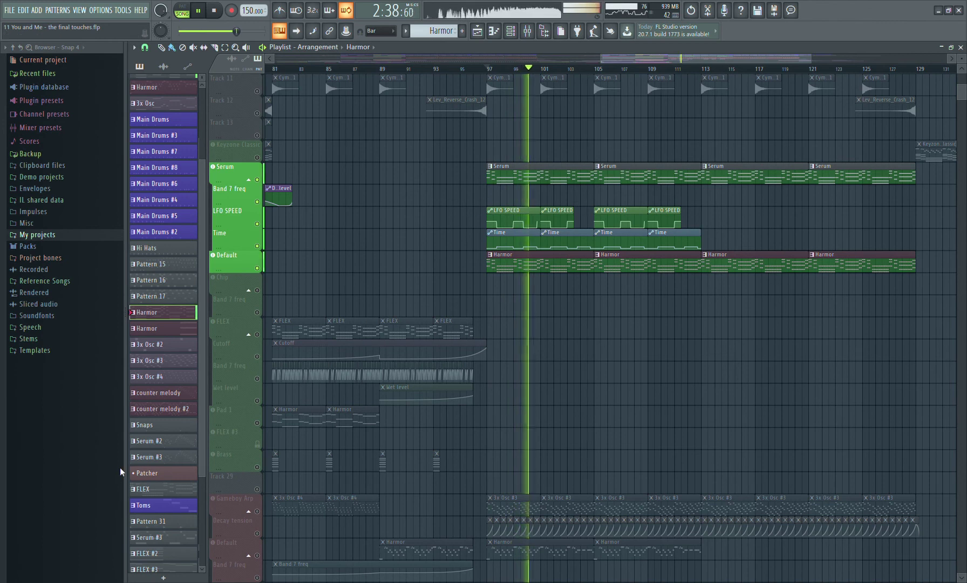
Unmute 3x Osc with its automation, Serum #3, the sub track and Track 45, and play them from bar 97
{"action": "scroll", "coordinate": [135, 465], "scroll_direction": "down", "scroll_amount": 3}
{"action": "scroll", "coordinate": [357, 417], "scroll_direction": "down", "scroll_amount": 6}
{"action": "scroll", "coordinate": [354, 413], "scroll_direction": "down", "scroll_amount": 9}
{"action": "key", "text": "space"}
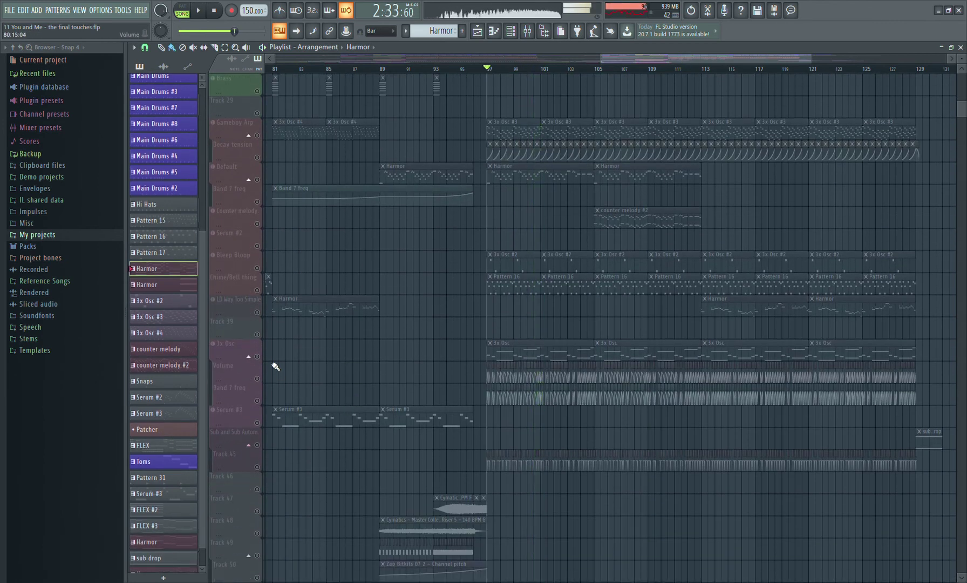
{"action": "left_click_drag", "start_coordinate": [258, 358], "coordinate": [260, 411]}
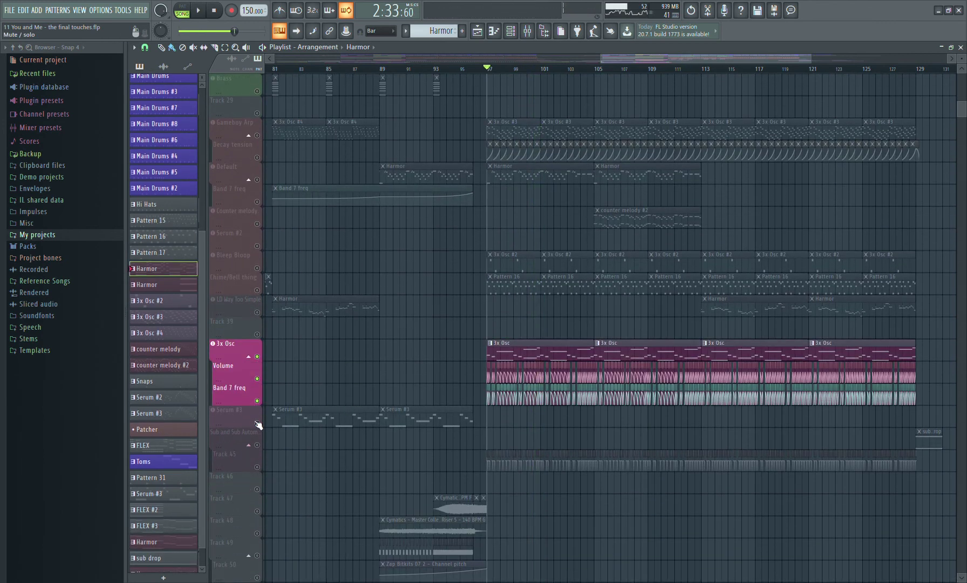
{"action": "left_click", "coordinate": [258, 466]}
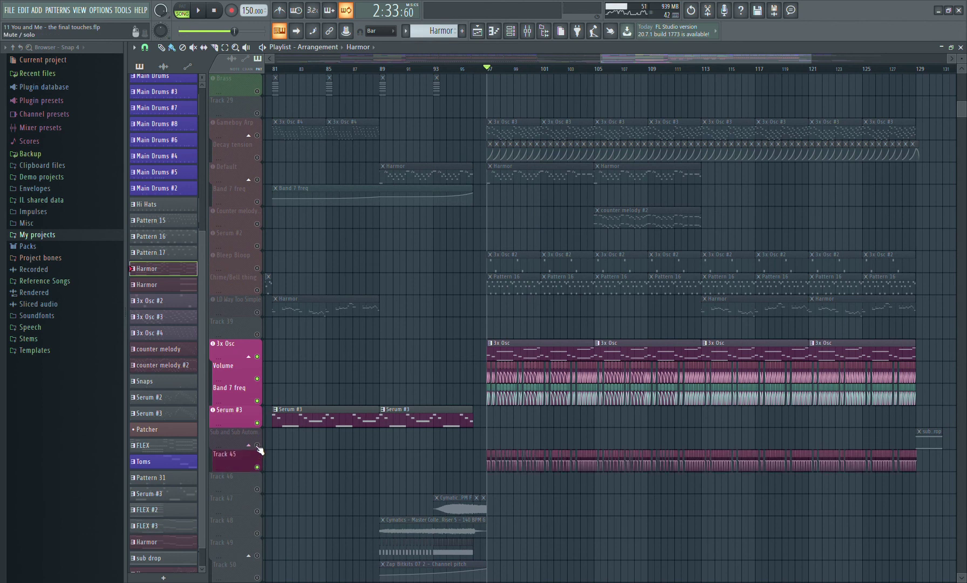
{"action": "key", "text": "space"}
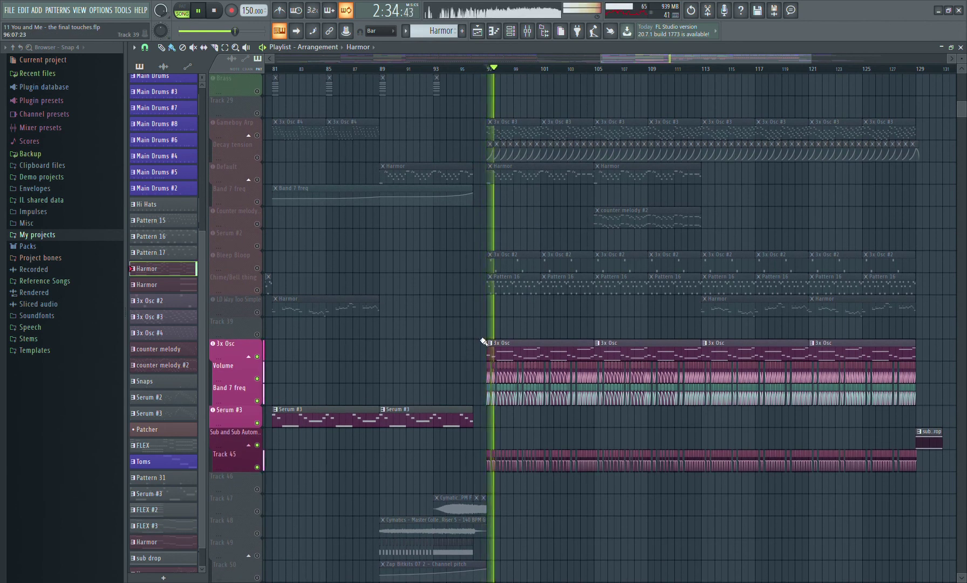
Solo Gameboy Arp during playback, restore all tracks, and examine the drop's drum and chord tracks
{"action": "scroll", "coordinate": [483, 341], "scroll_direction": "up", "scroll_amount": 5}
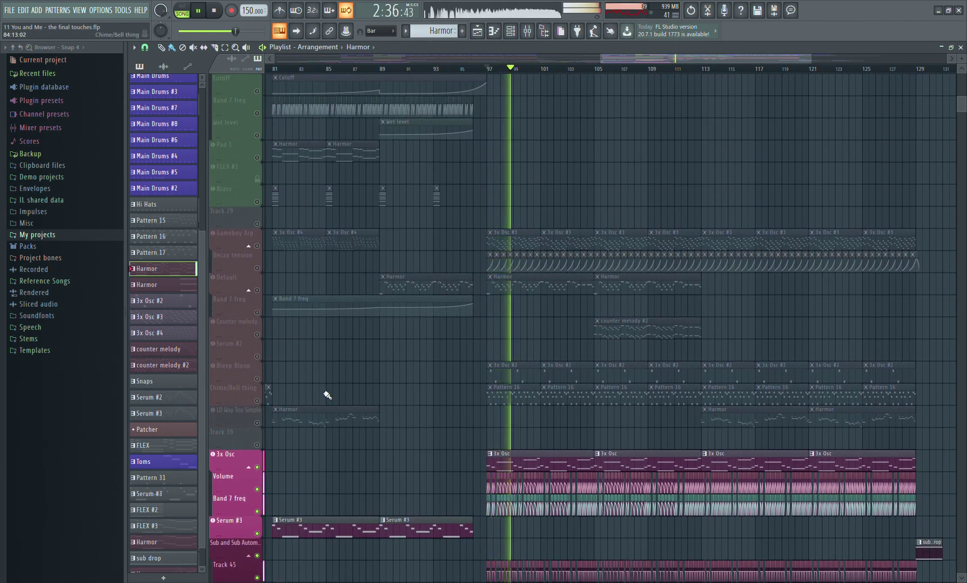
{"action": "right_click", "coordinate": [259, 248]}
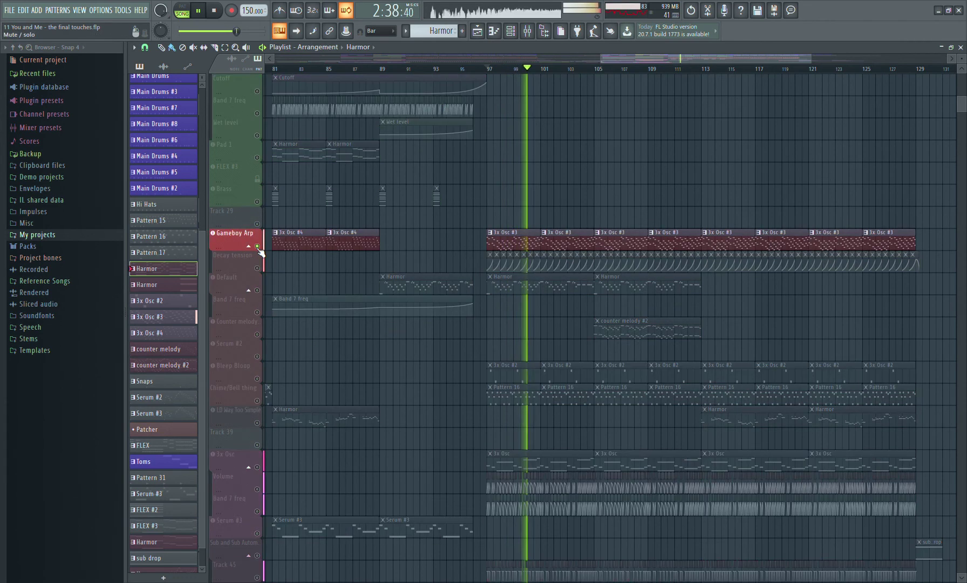
{"action": "right_click", "coordinate": [260, 249]}
{"action": "scroll", "coordinate": [588, 327], "scroll_direction": "up", "scroll_amount": 4}
{"action": "scroll", "coordinate": [589, 330], "scroll_direction": "up", "scroll_amount": 18}
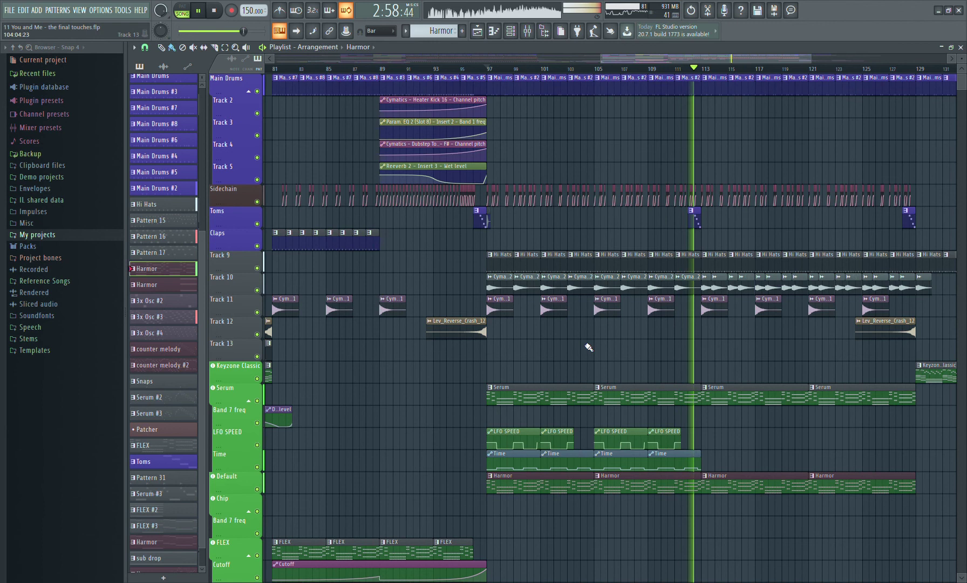
Solo the LD Way Too Simple lead and play it from bar 113
{"action": "key", "text": "space"}
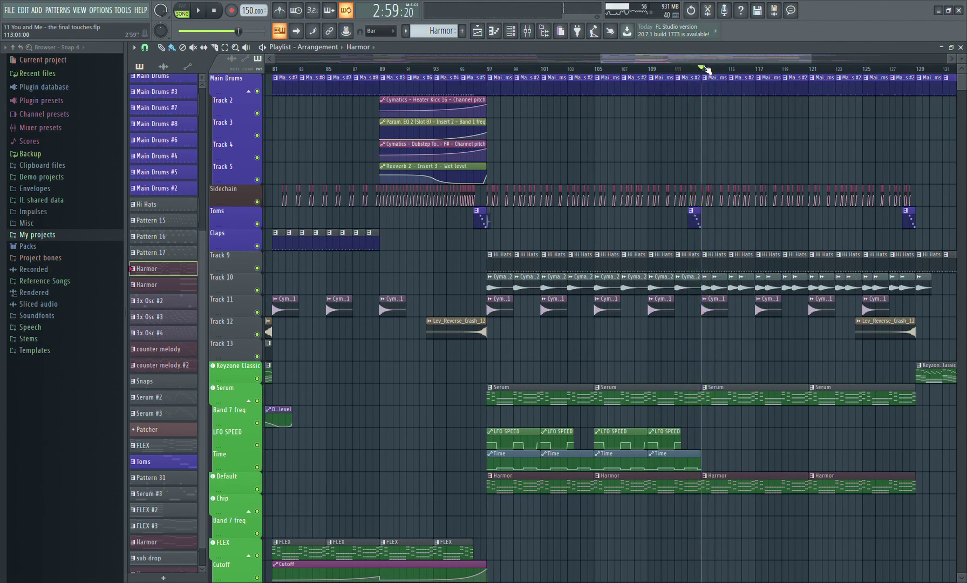
{"action": "scroll", "coordinate": [892, 187], "scroll_direction": "down", "scroll_amount": 5}
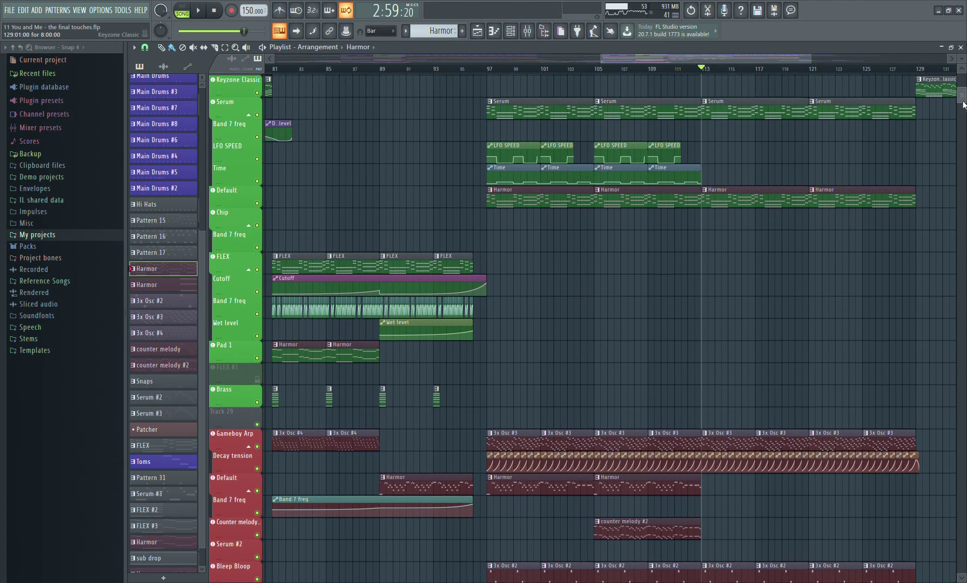
{"action": "scroll", "coordinate": [704, 490], "scroll_direction": "down", "scroll_amount": 5}
{"action": "left_click", "coordinate": [259, 420], "text": "ctrl"}
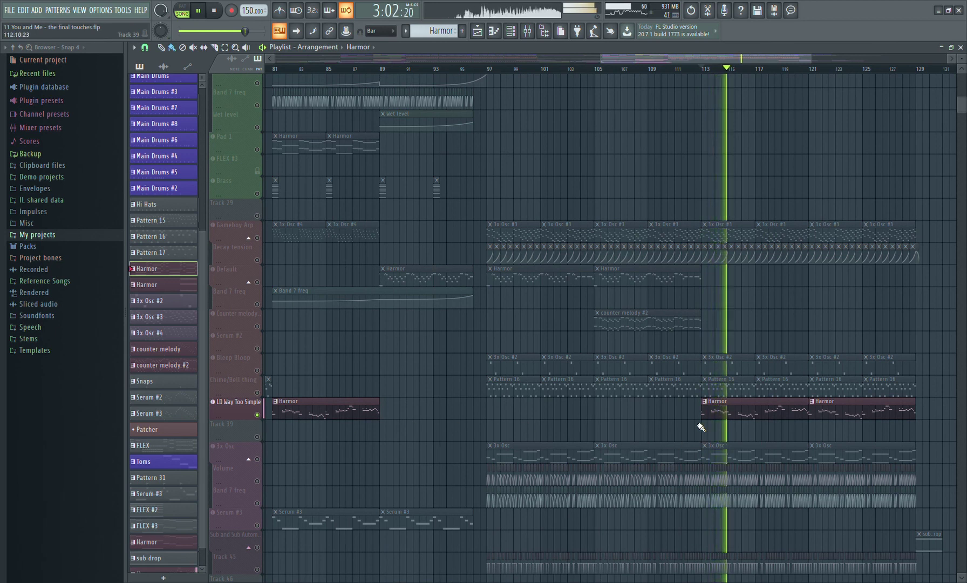
{"action": "key", "text": "space"}
Restore all tracks and play the drop's second half from bar 113, examining its lead, bass, sub and effects tracks
{"action": "left_click", "coordinate": [258, 417], "text": "ctrl"}
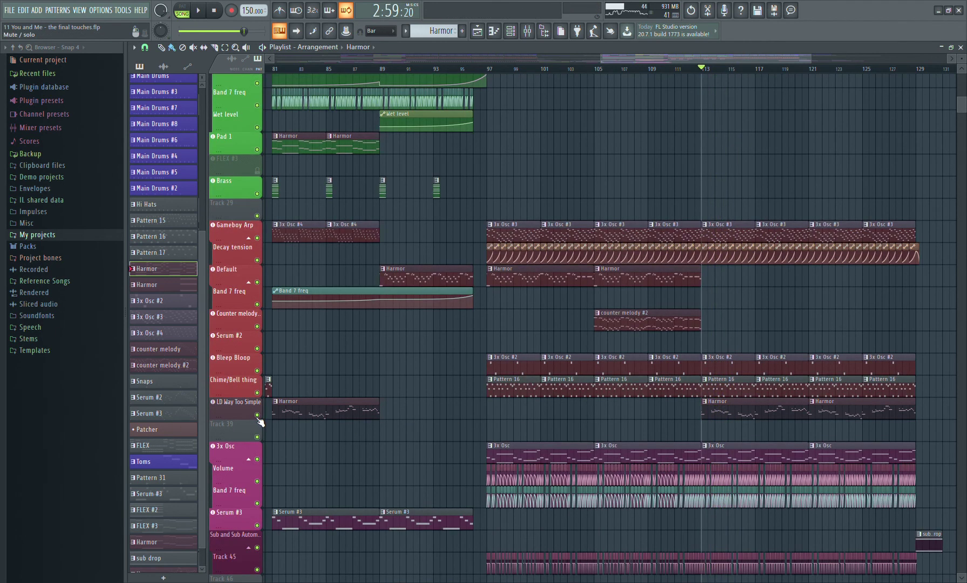
{"action": "key", "text": "space"}
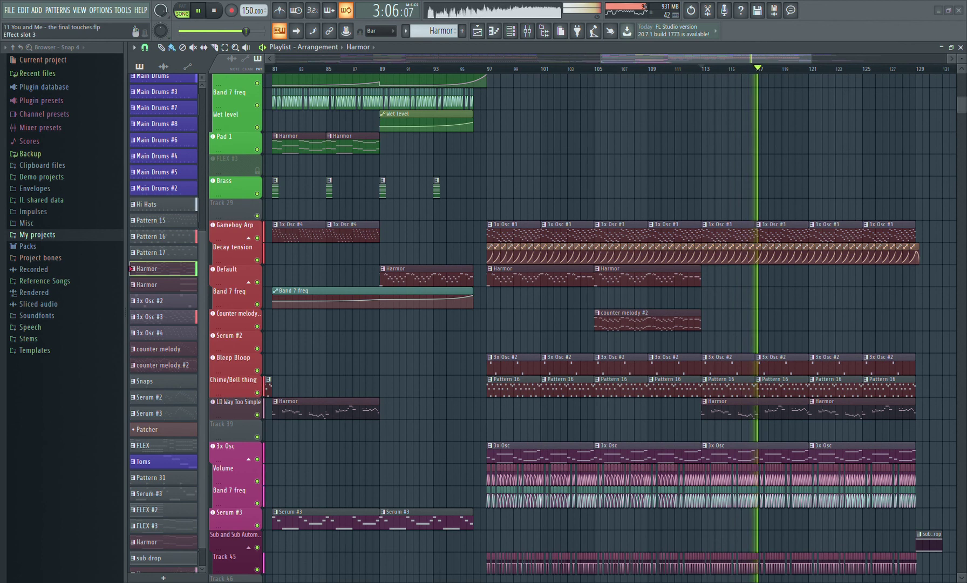
{"action": "scroll", "coordinate": [798, 367], "scroll_direction": "down", "scroll_amount": 5}
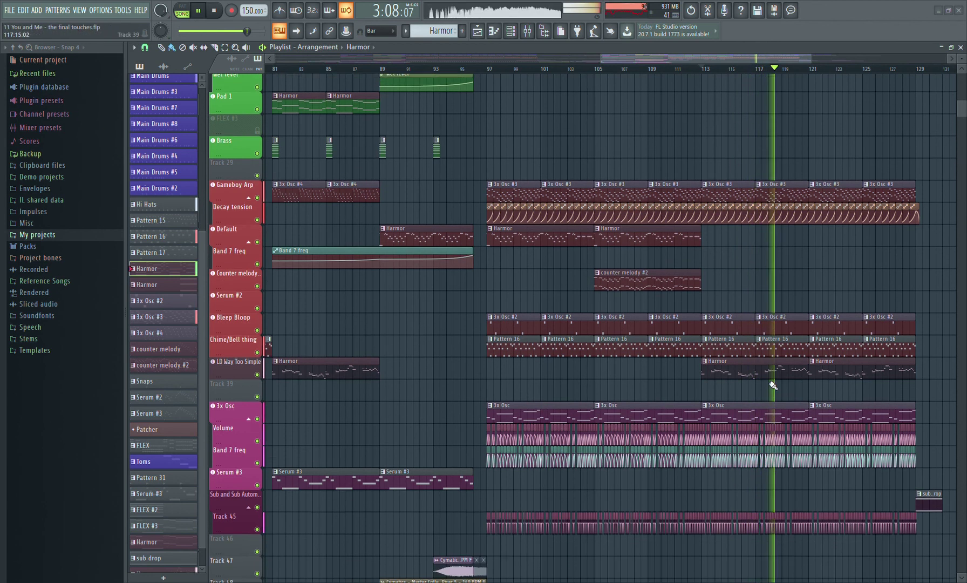
{"action": "scroll", "coordinate": [799, 366], "scroll_direction": "down", "scroll_amount": 2}
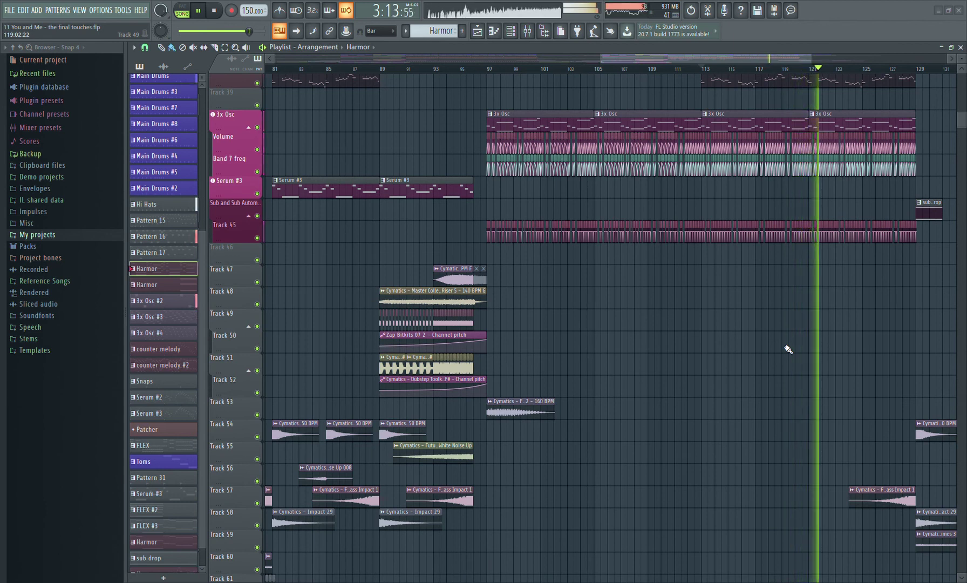
{"action": "key", "text": "space"}
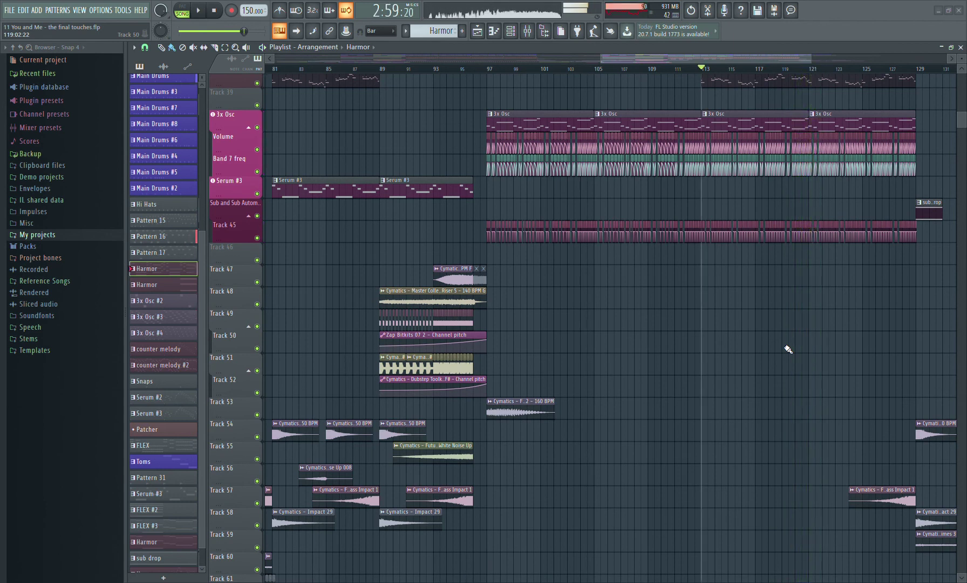
Set the playback position to bar 129 and briefly play the start of the outro with the drum and chord tracks in view
{"action": "left_click", "coordinate": [921, 69]}
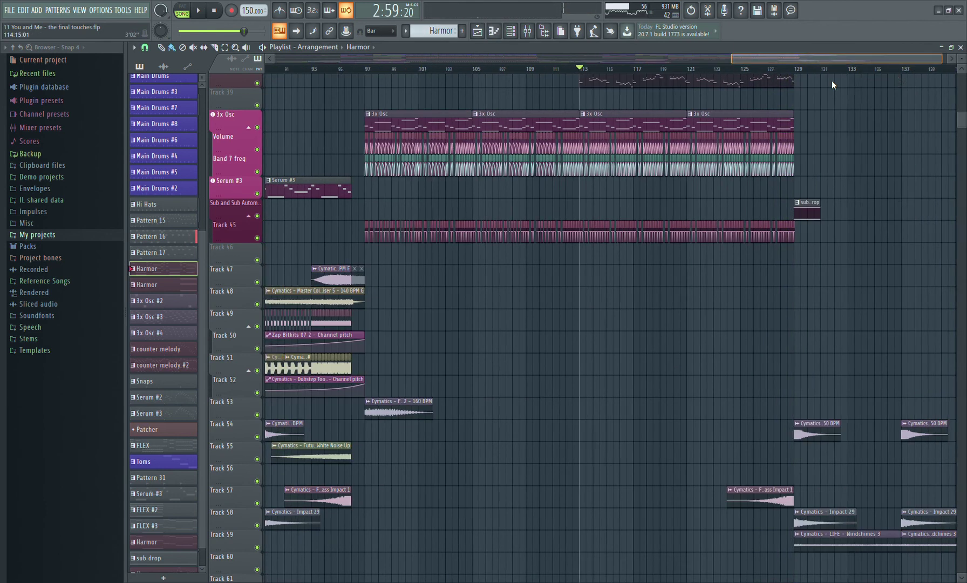
{"action": "key", "text": "space"}
{"action": "left_click_drag", "start_coordinate": [962, 119], "coordinate": [962, 81]}
{"action": "key", "text": "space"}
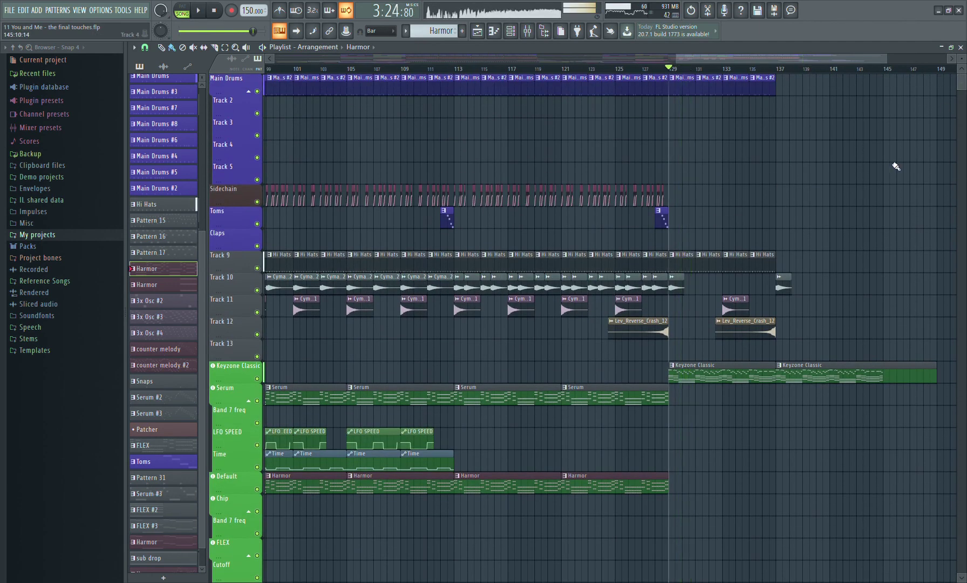
Play the outro through from bar 129, examining its drums, Keyzone Classic part, impacts and windchimes
{"action": "mouse_move", "coordinate": [676, 54]}
{"action": "left_mouse_down"}
{"action": "mouse_move", "coordinate": [648, 71]}
{"action": "mouse_move", "coordinate": [642, 86]}
{"action": "mouse_move", "coordinate": [716, 111]}
{"action": "mouse_move", "coordinate": [594, 136]}
{"action": "left_mouse_up"}
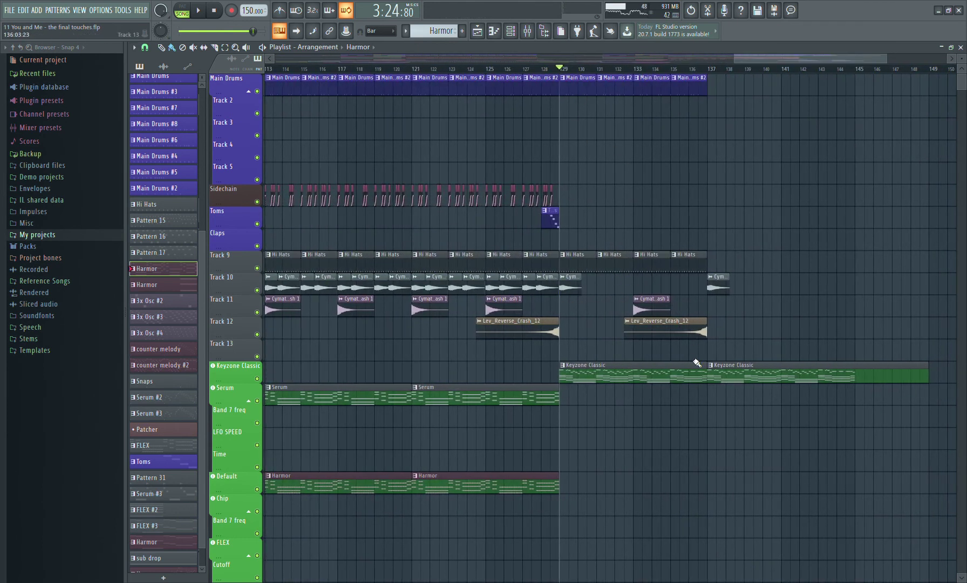
{"action": "key", "text": "space"}
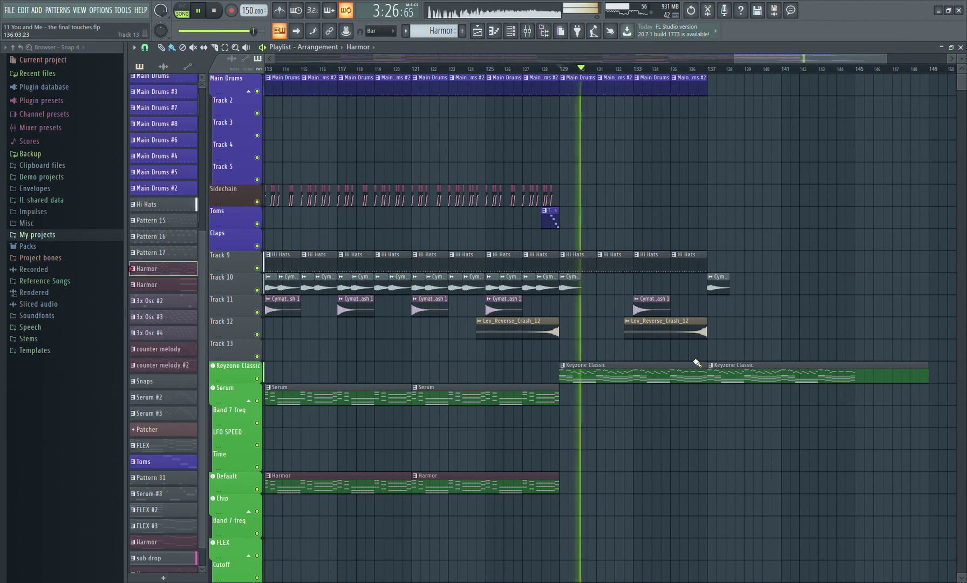
{"action": "left_click_drag", "start_coordinate": [963, 85], "coordinate": [960, 125]}
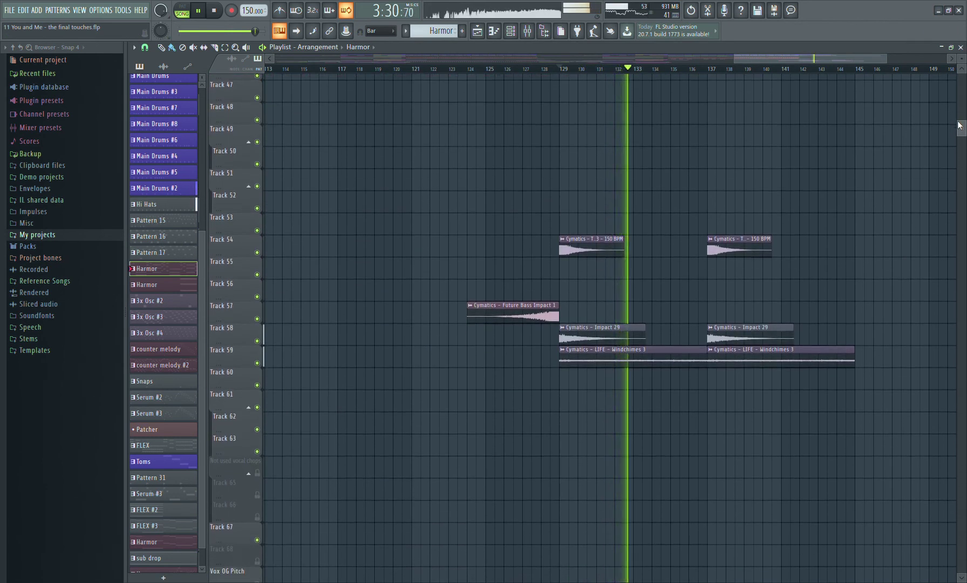
{"action": "scroll", "coordinate": [811, 120], "scroll_direction": "up", "scroll_amount": 15}
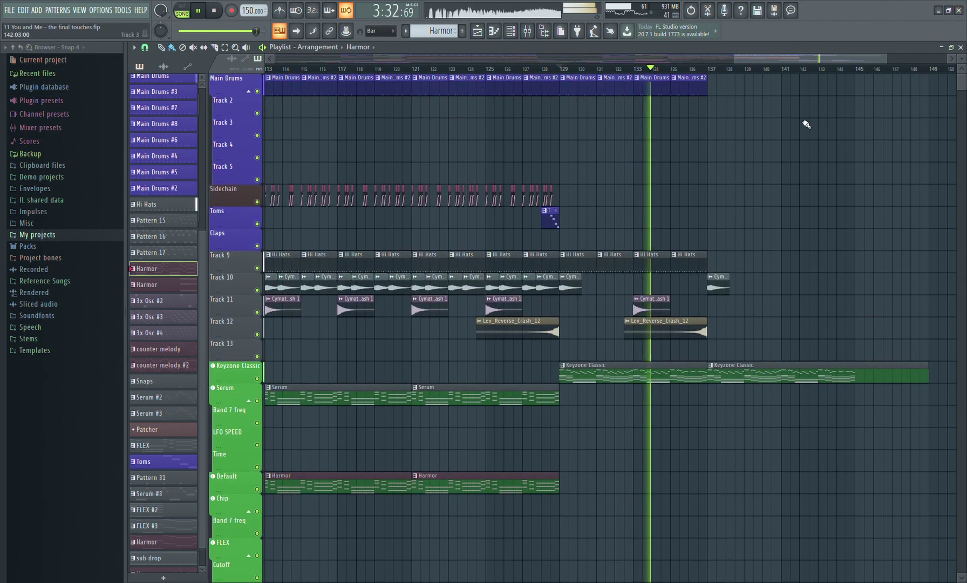
{"action": "scroll", "coordinate": [811, 120], "scroll_direction": "down", "scroll_amount": 2}
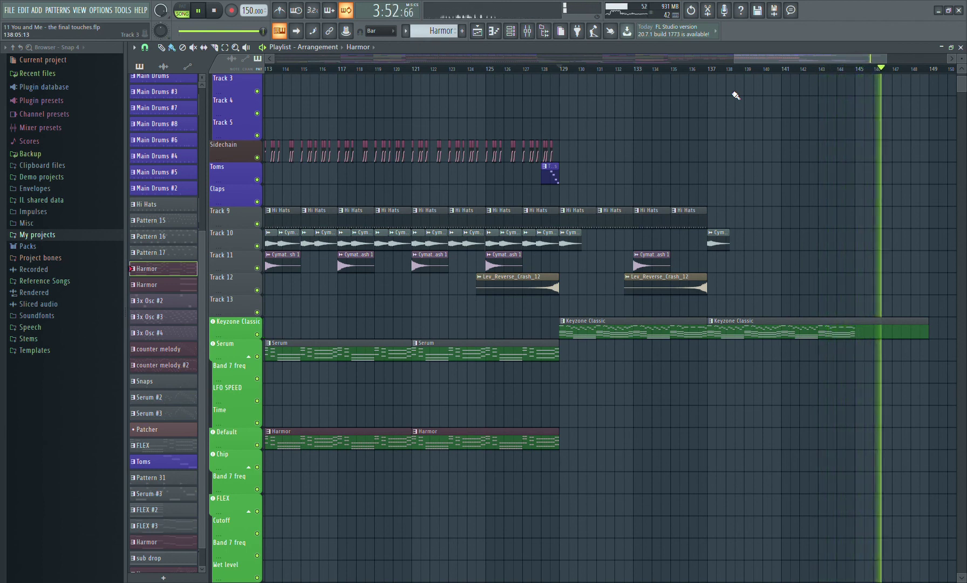
{"action": "key", "text": "space"}
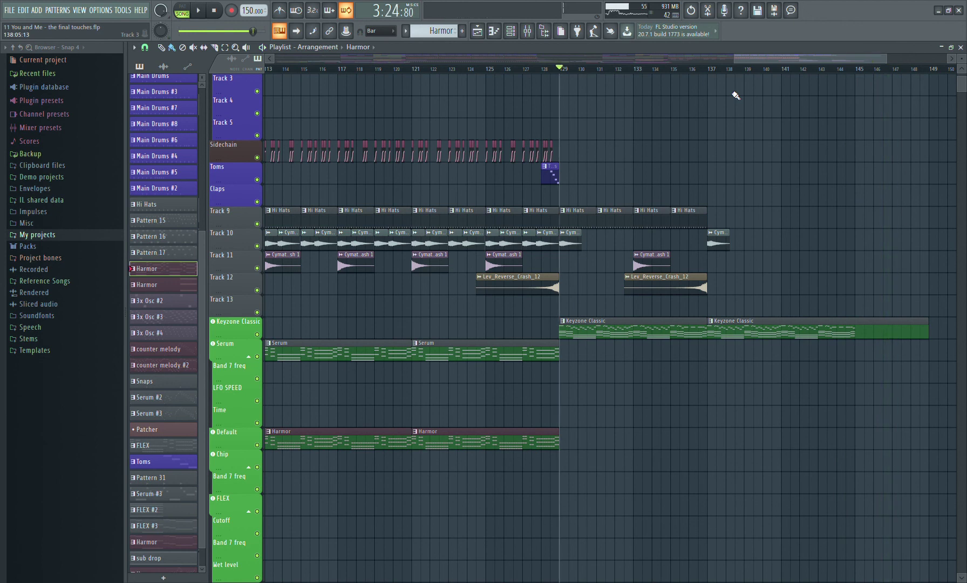